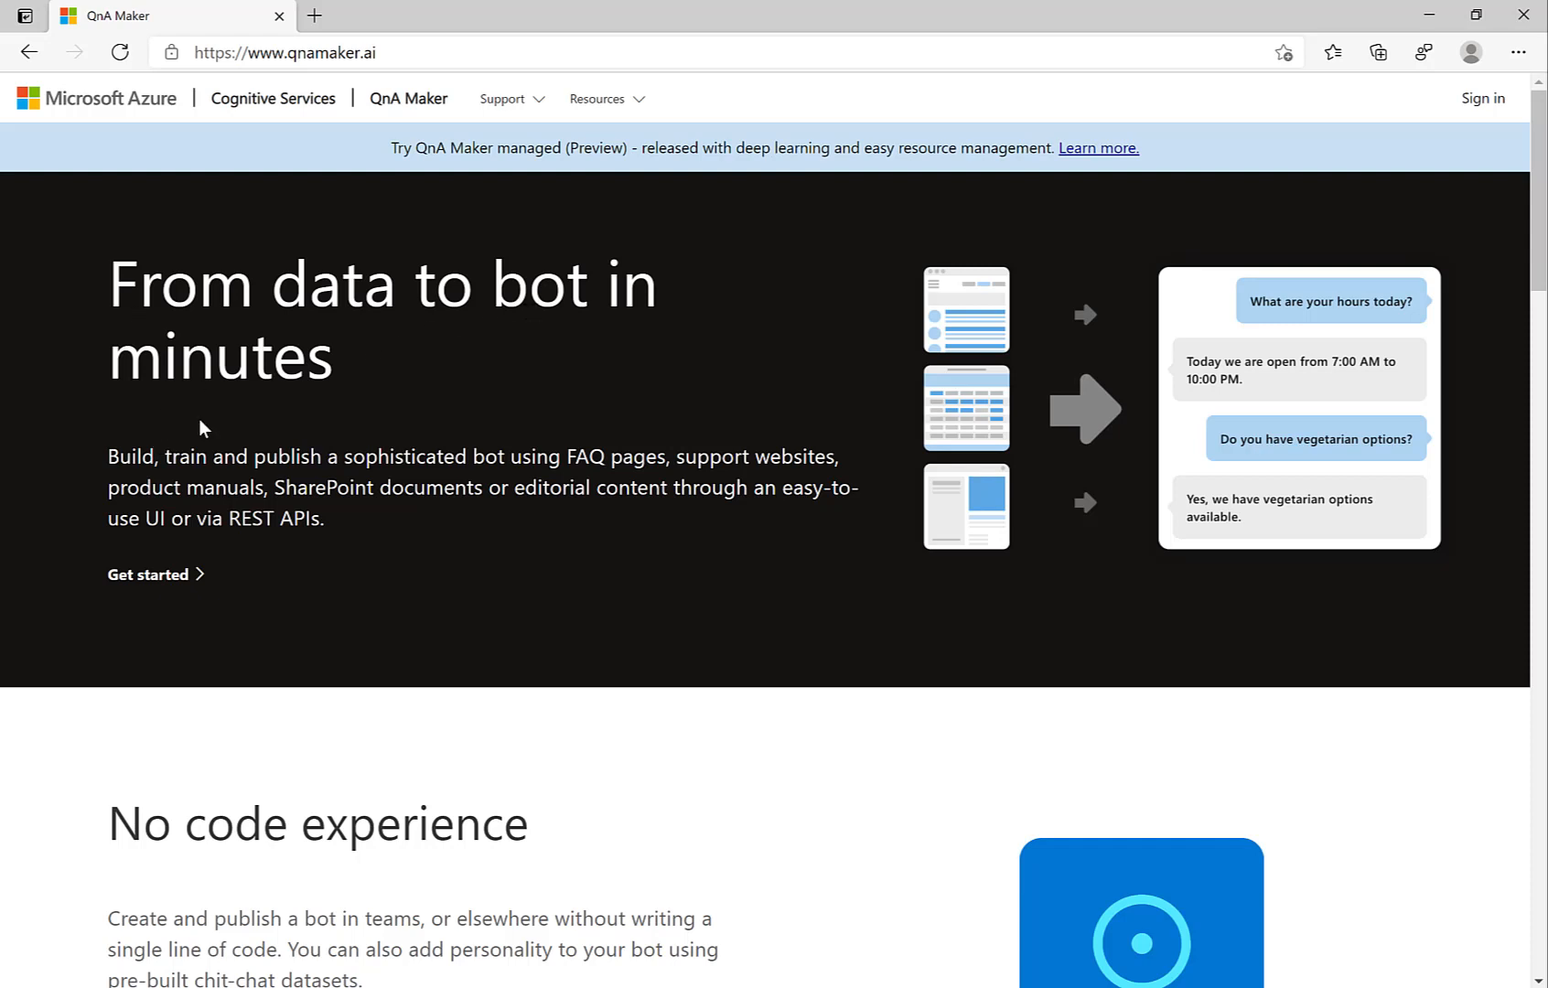
# Step: From QnA Maker's Create a knowledge base page, launch creation of a new QnA service in the Azure portal
pyautogui.click(158, 584)
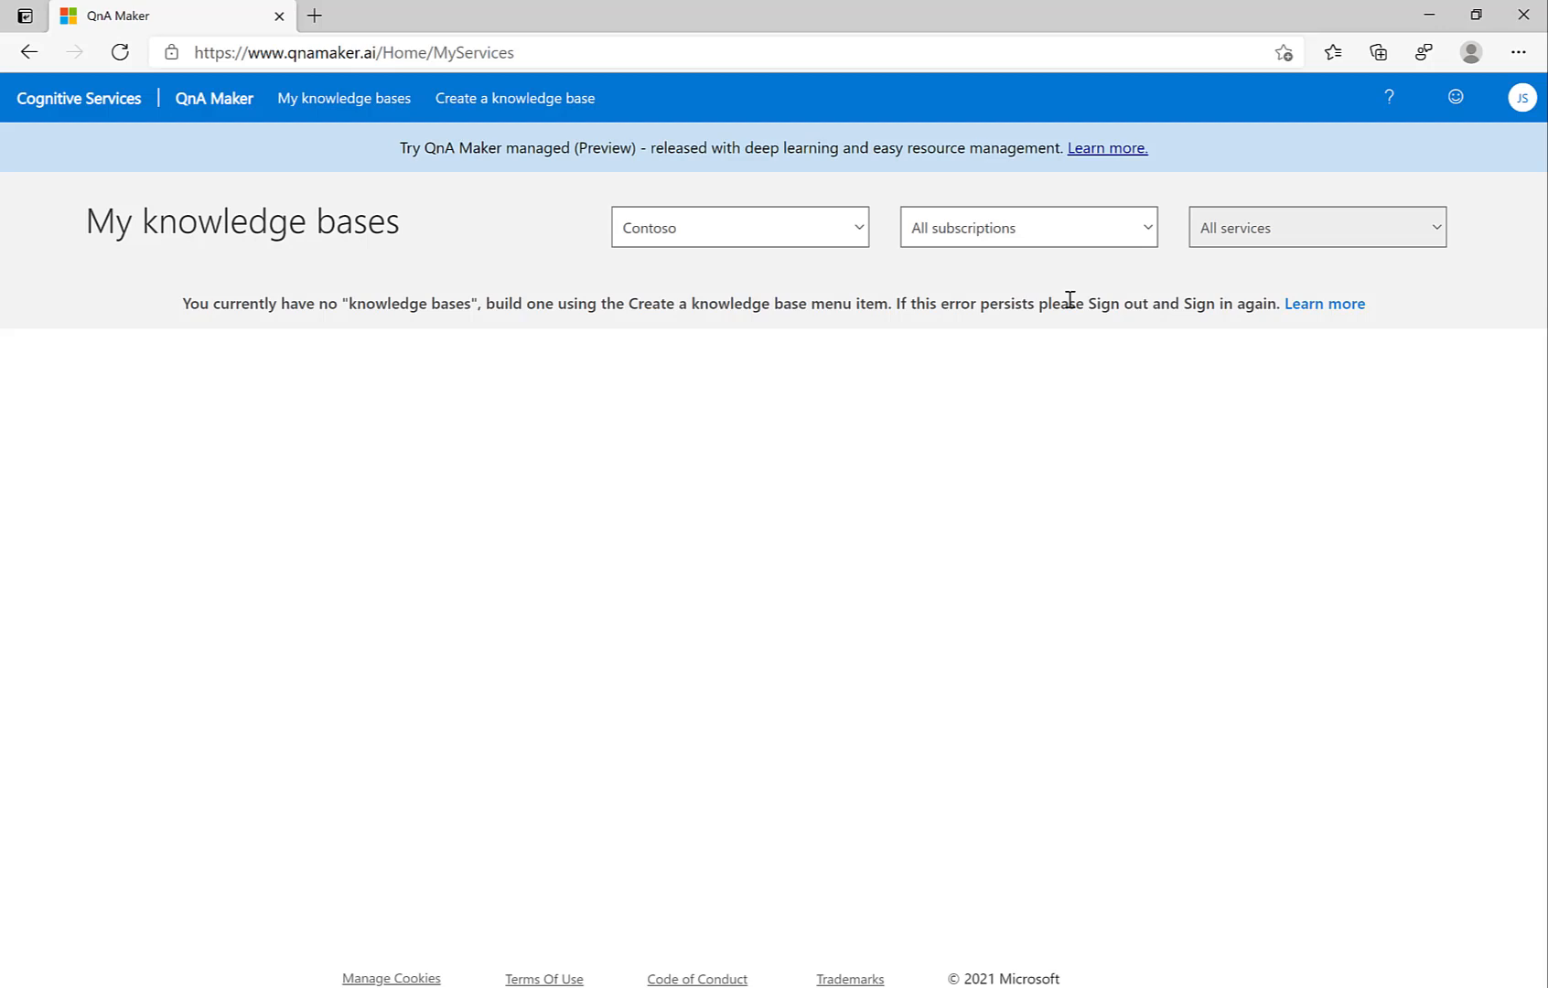
pyautogui.click(1148, 234)
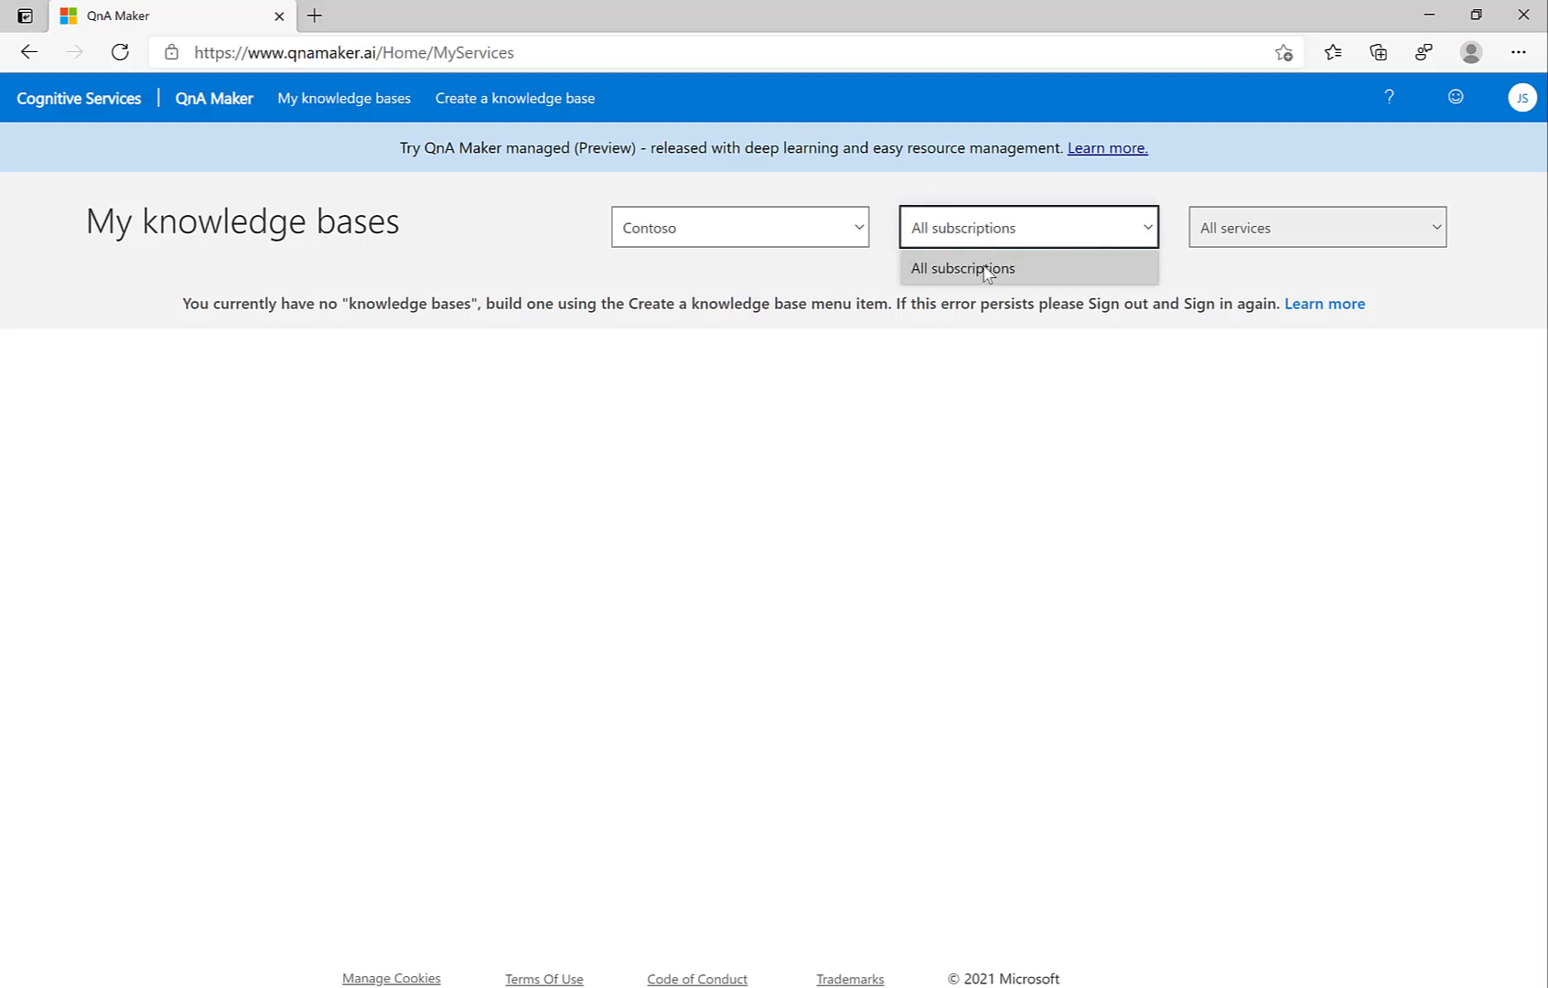
pyautogui.click(833, 295)
pyautogui.click(540, 99)
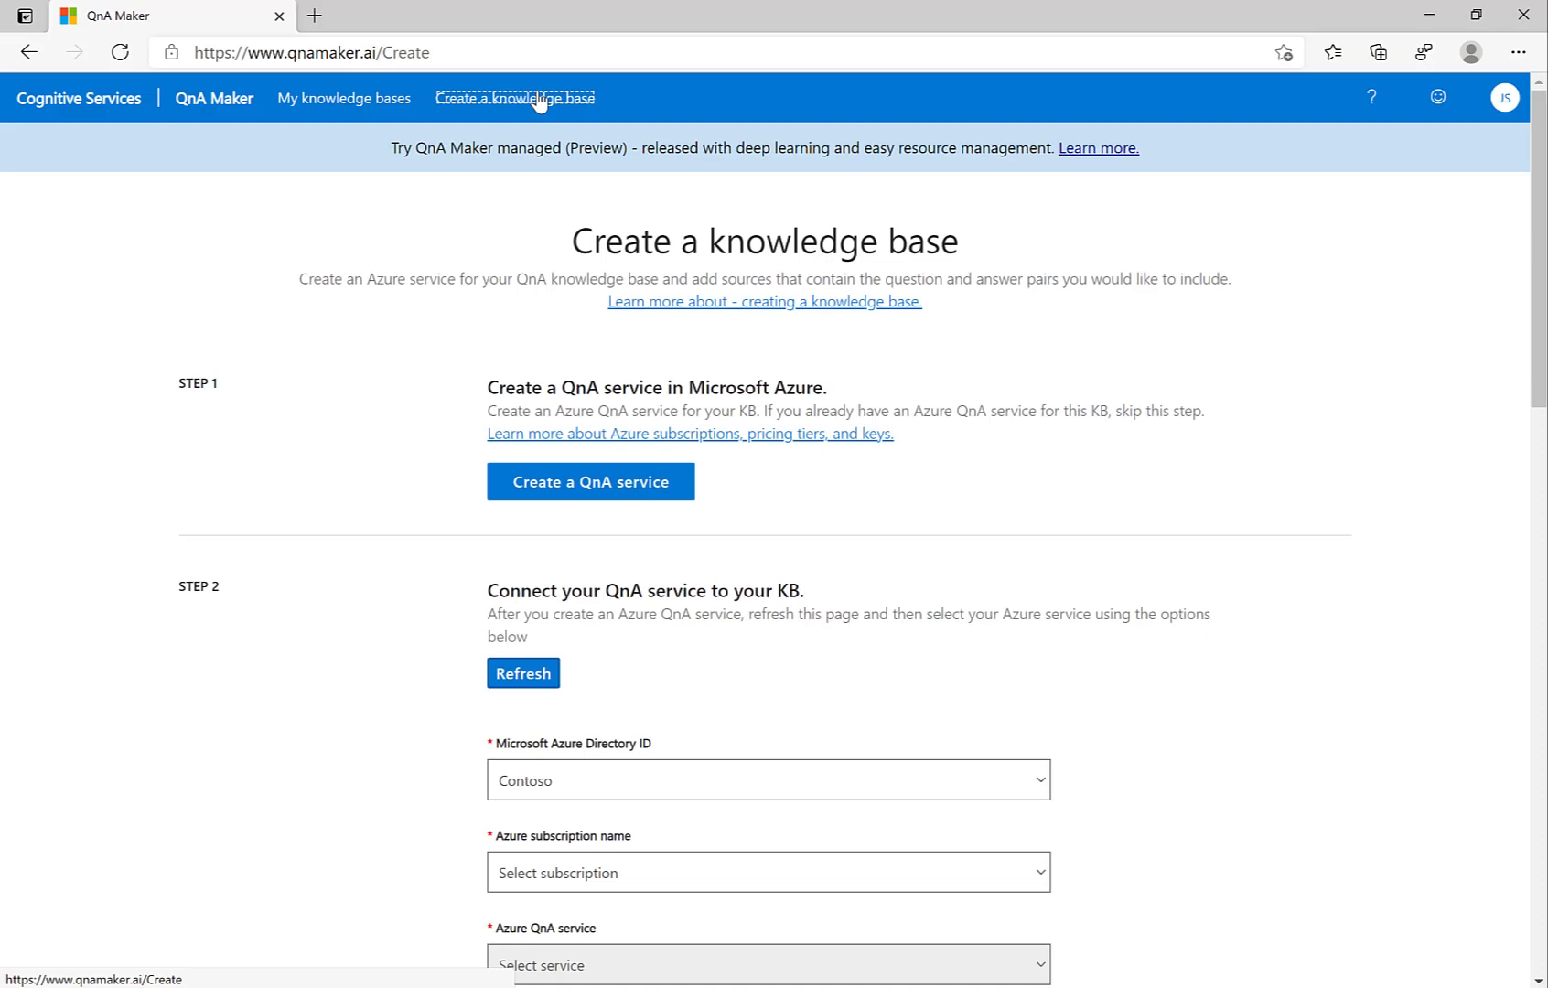
pyautogui.click(616, 492)
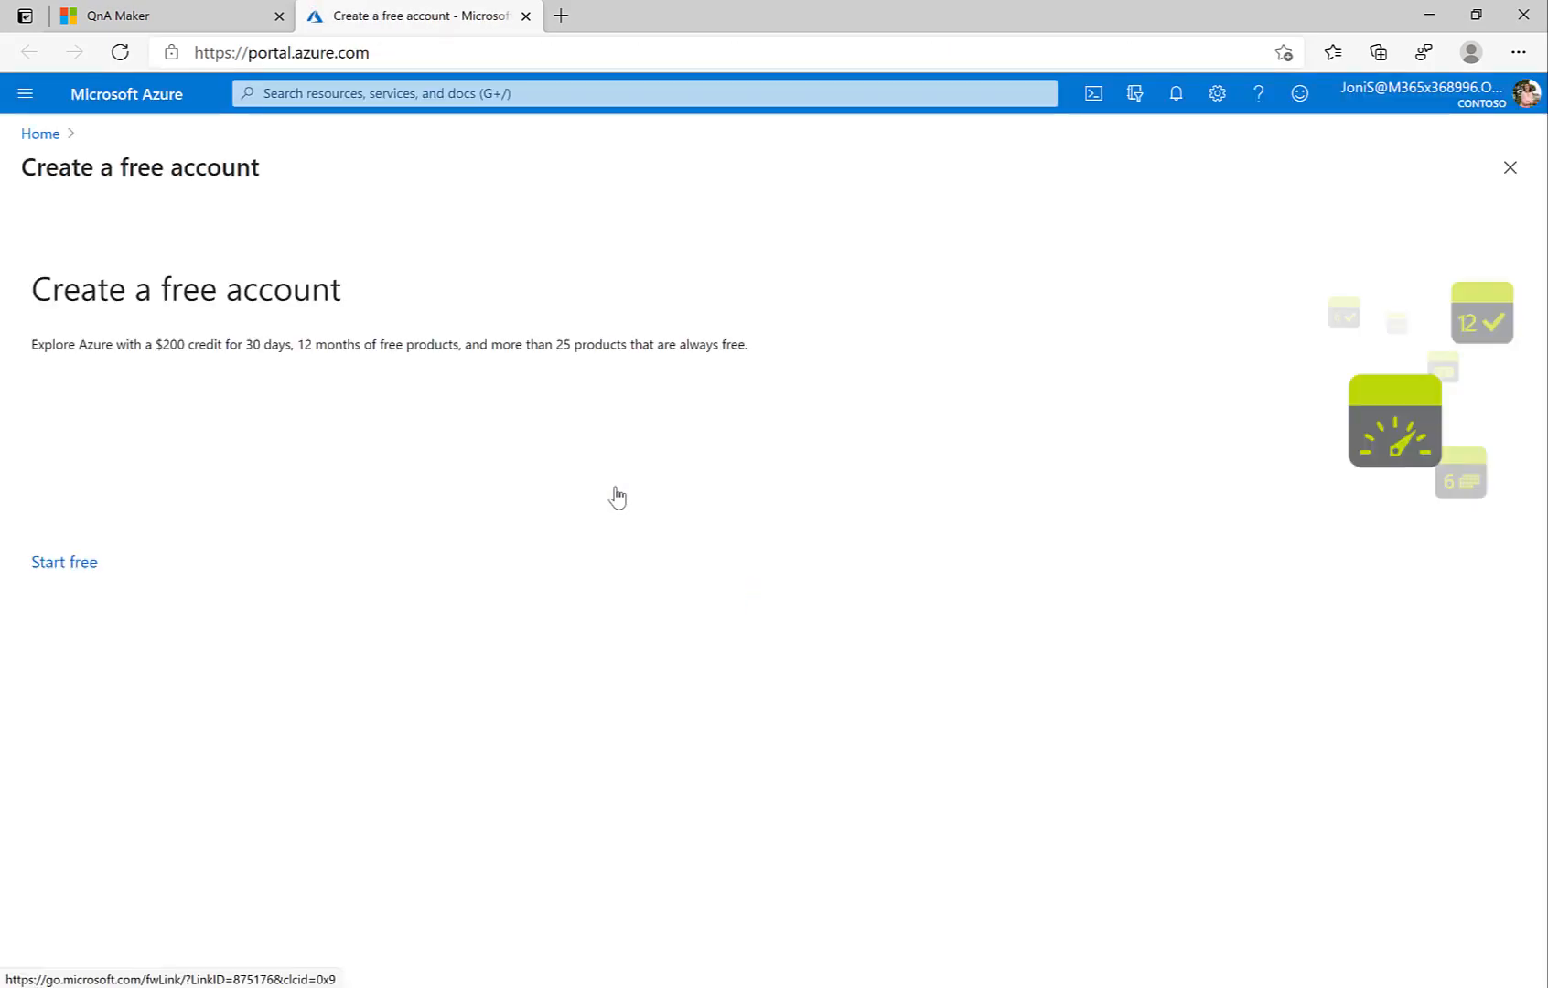
# Step: Start the free Azure account sign-up, dismissing the survey popup, and sign in with the password
pyautogui.moveTo(44, 289); pyautogui.dragTo(335, 289)
pyautogui.moveTo(44, 344); pyautogui.dragTo(281, 344)
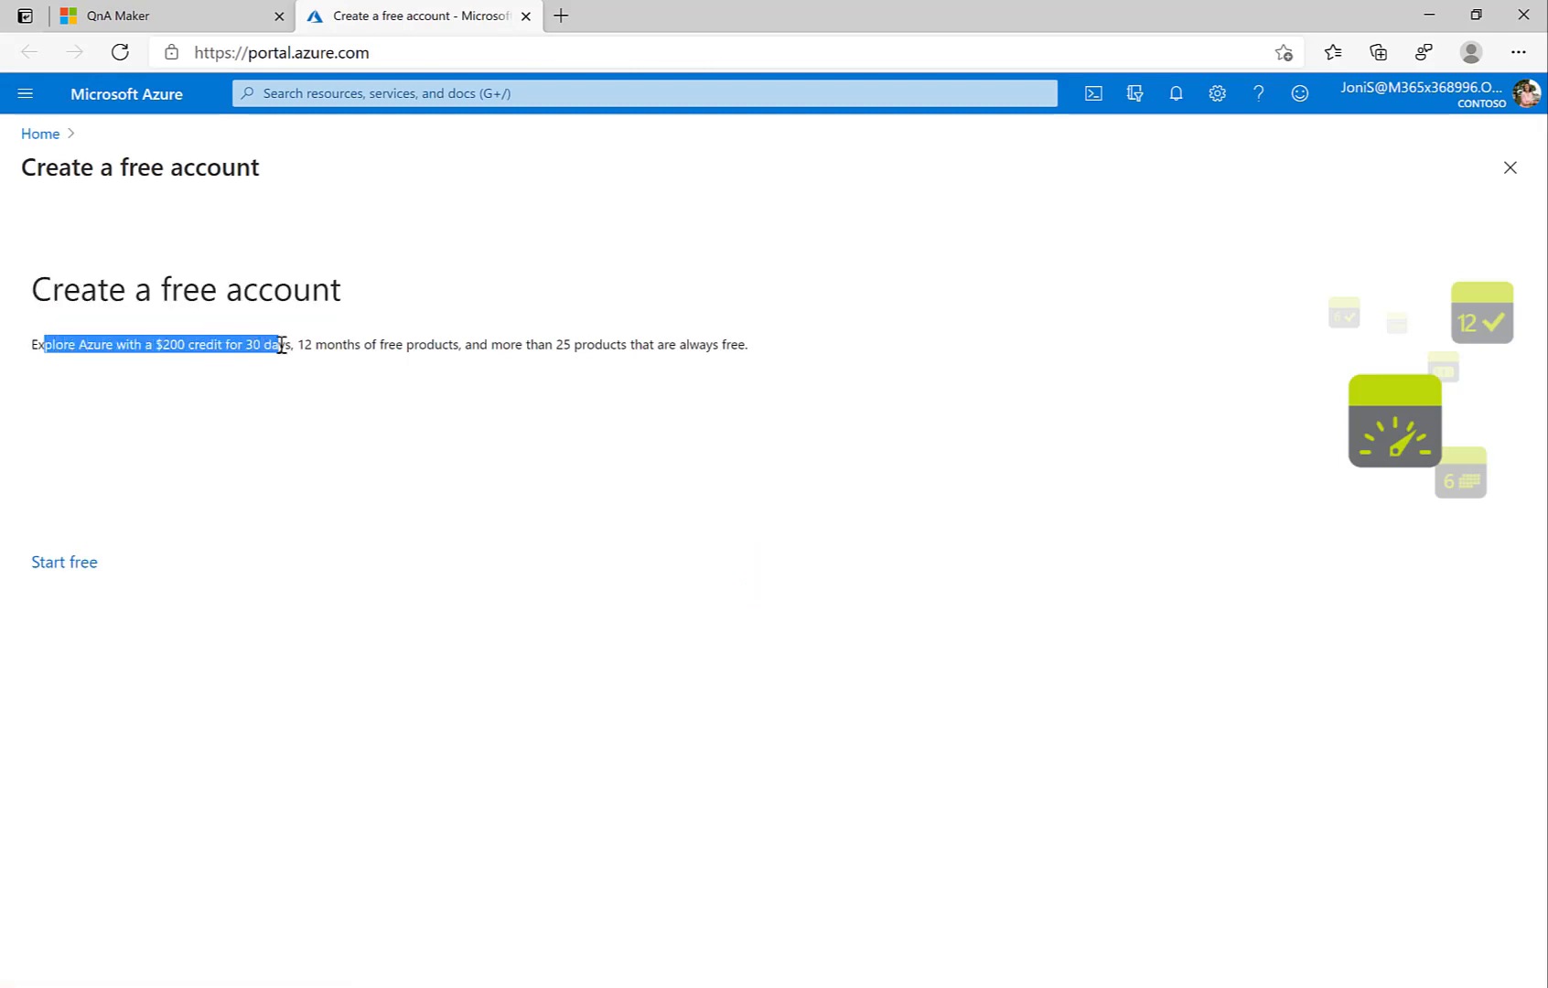
pyautogui.click(64, 562)
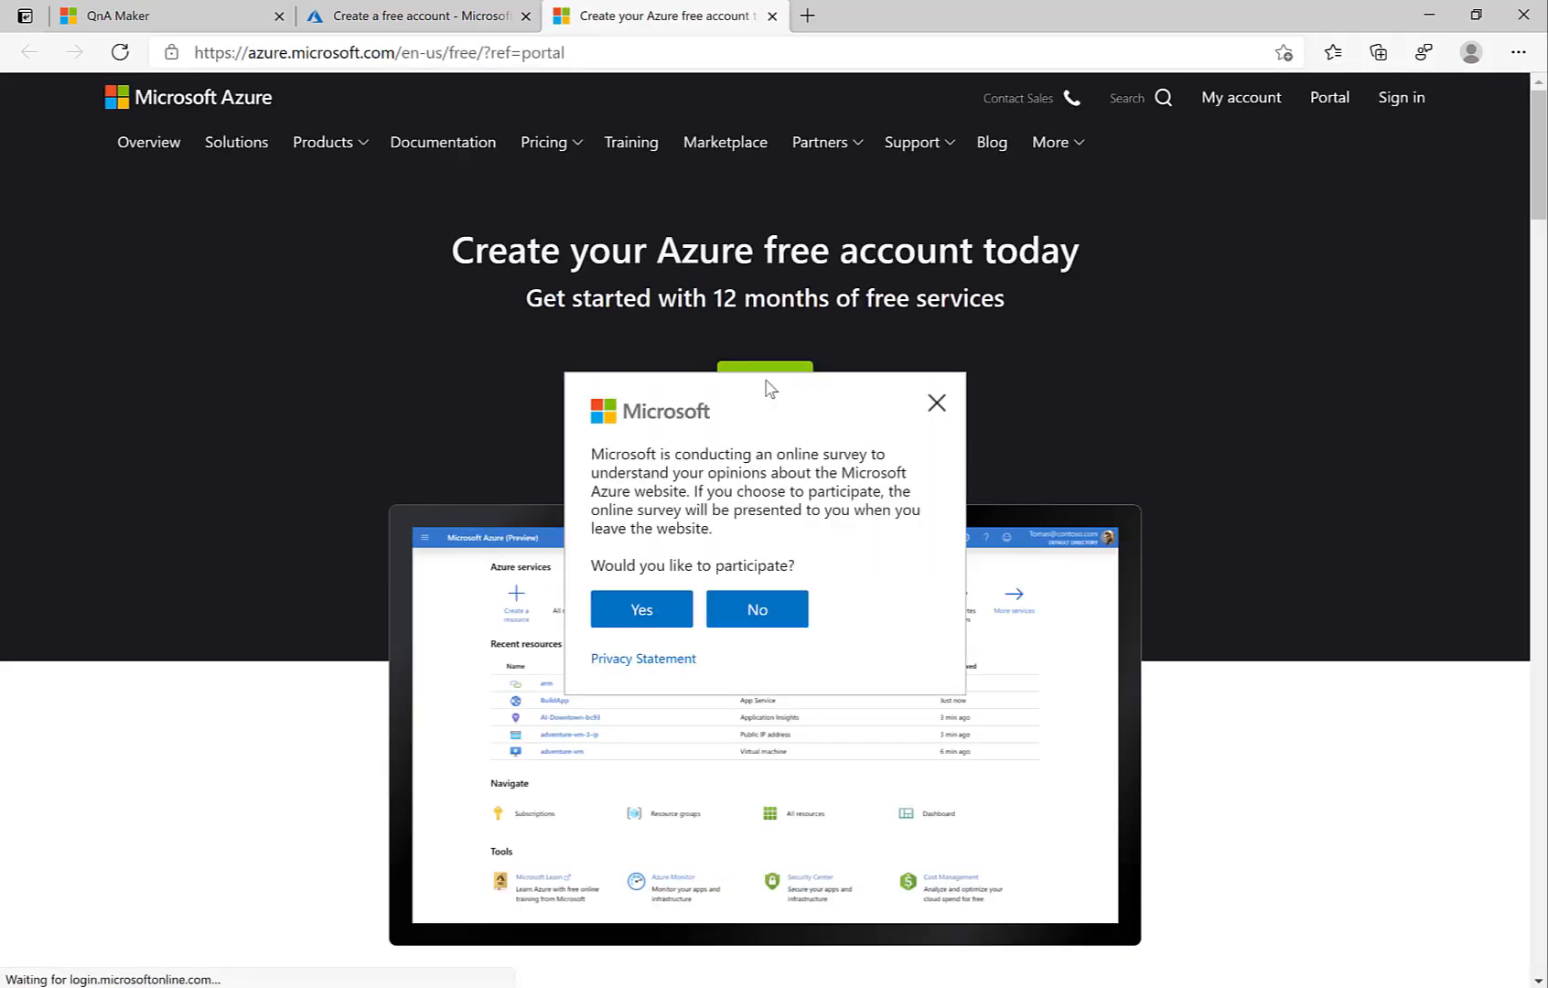
pyautogui.click(937, 407)
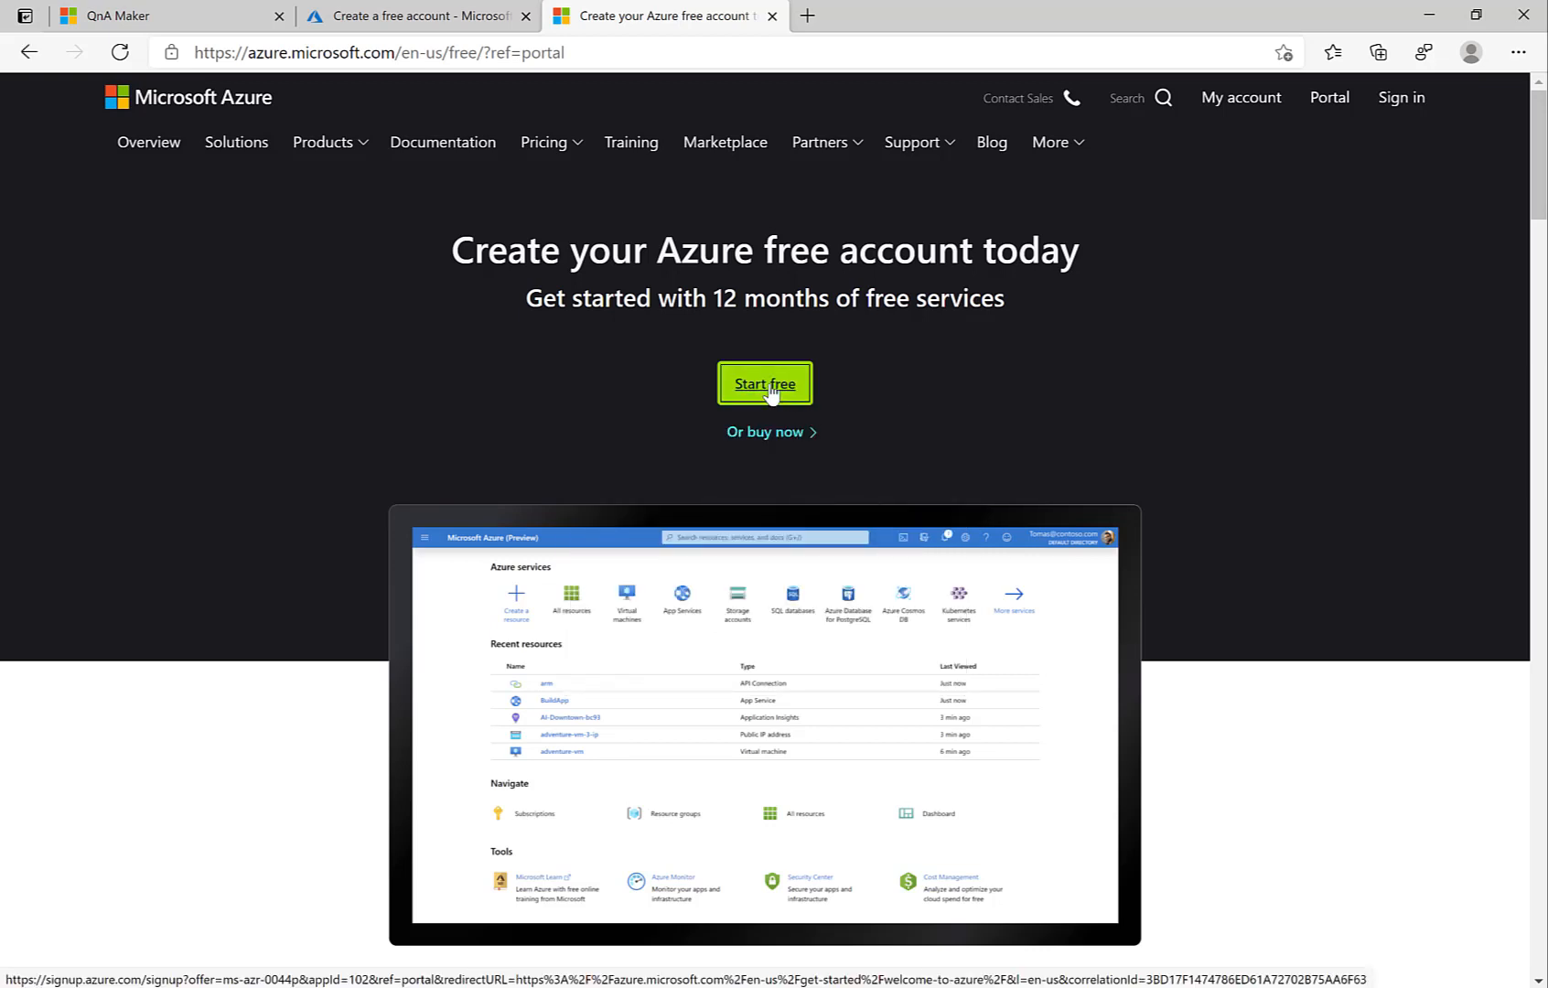
pyautogui.click(771, 392)
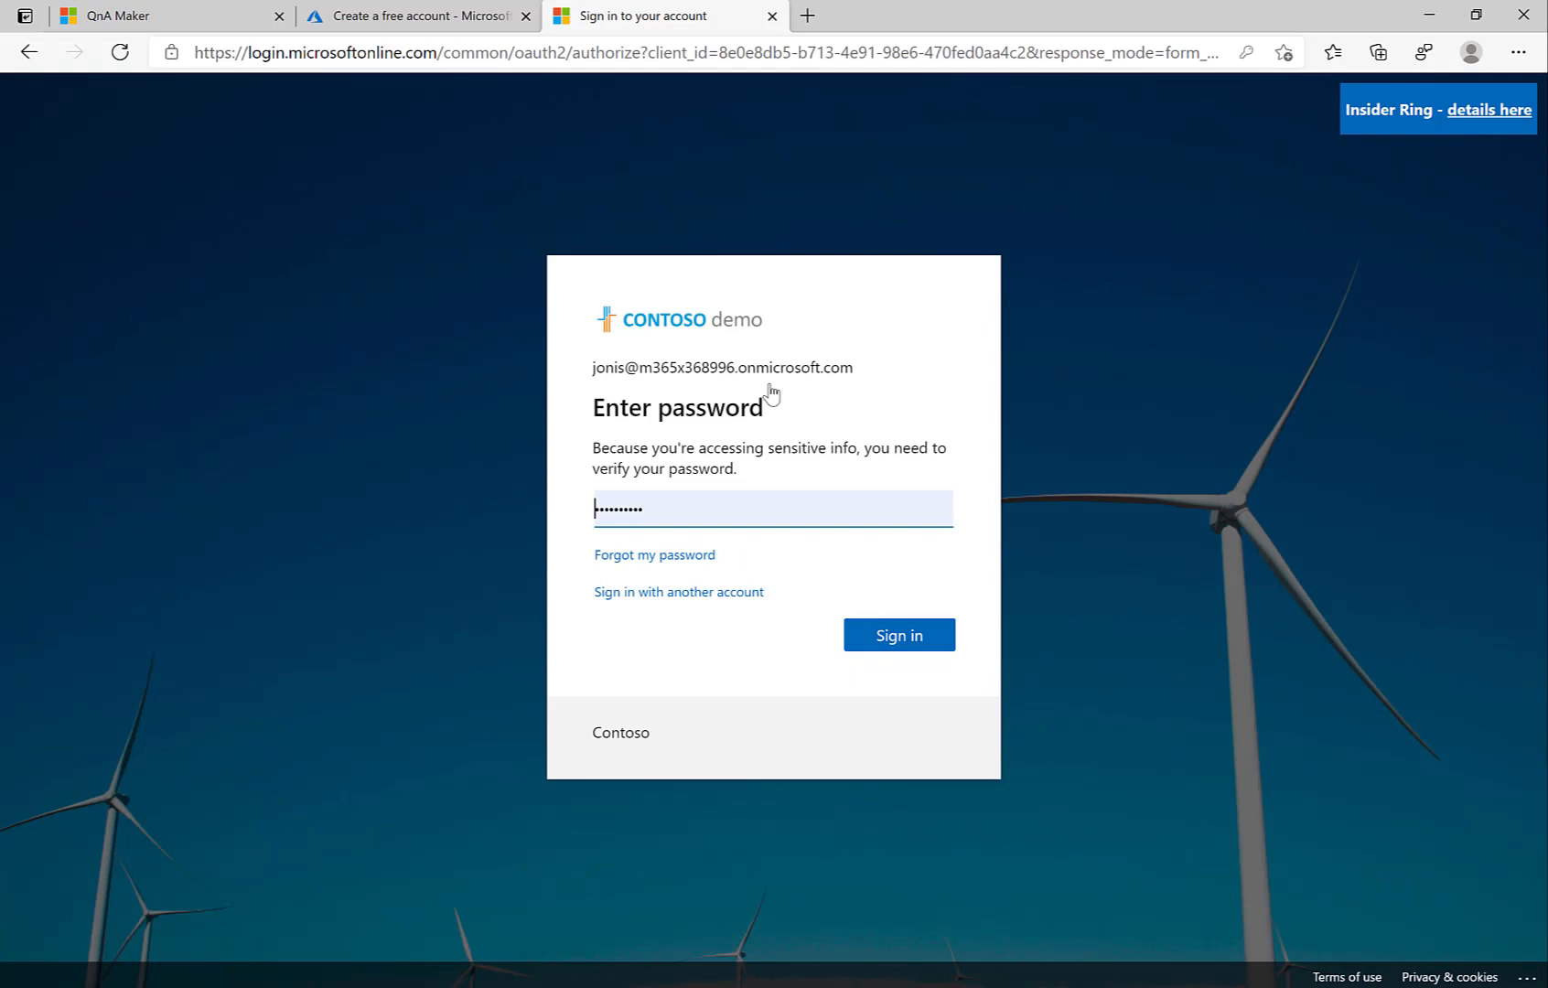
pyautogui.click(880, 636)
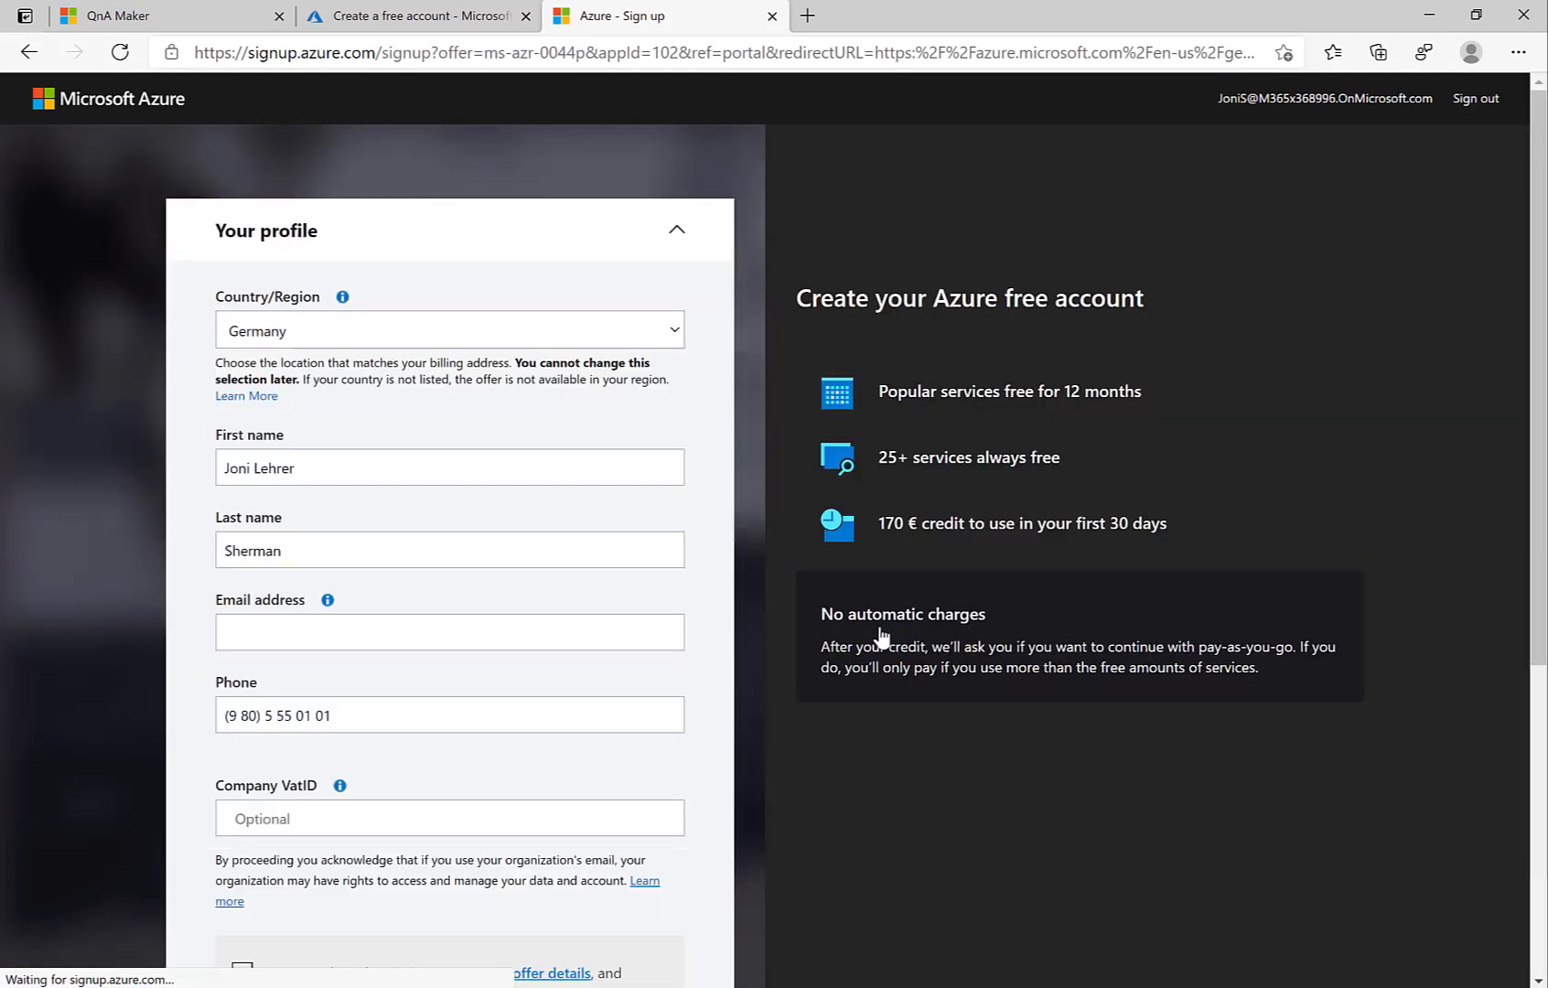
# Step: Review the Your profile sign-up form, then bring up the QnA Maker API product page
pyautogui.scroll(-4, 645, 671)
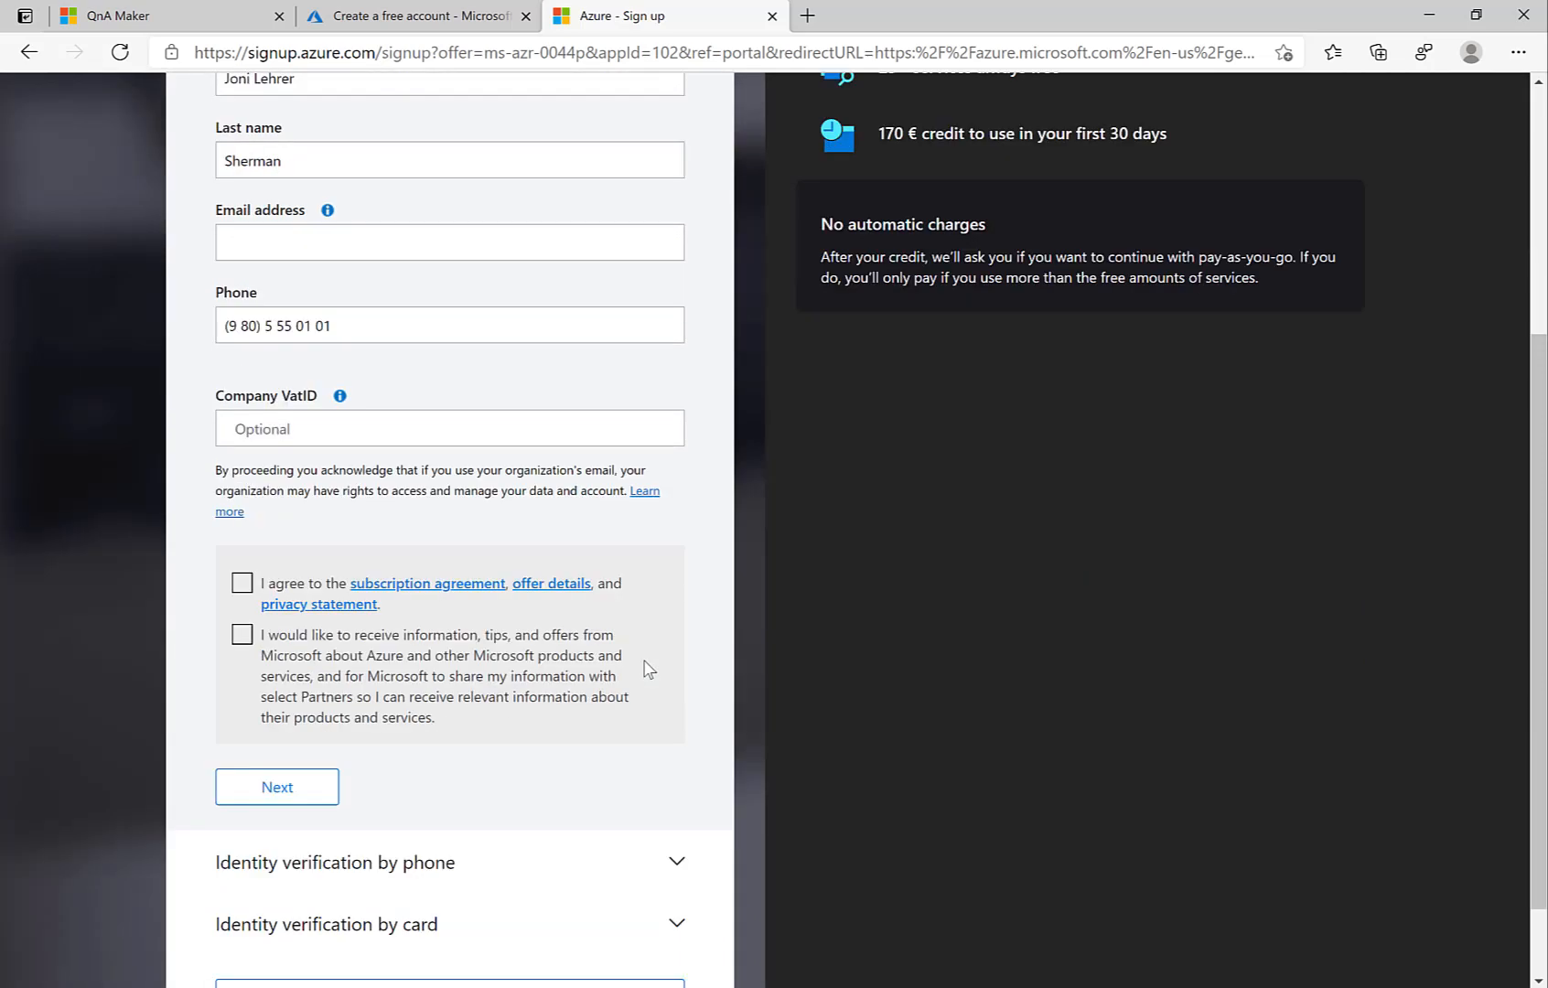
pyautogui.scroll(5, 645, 671)
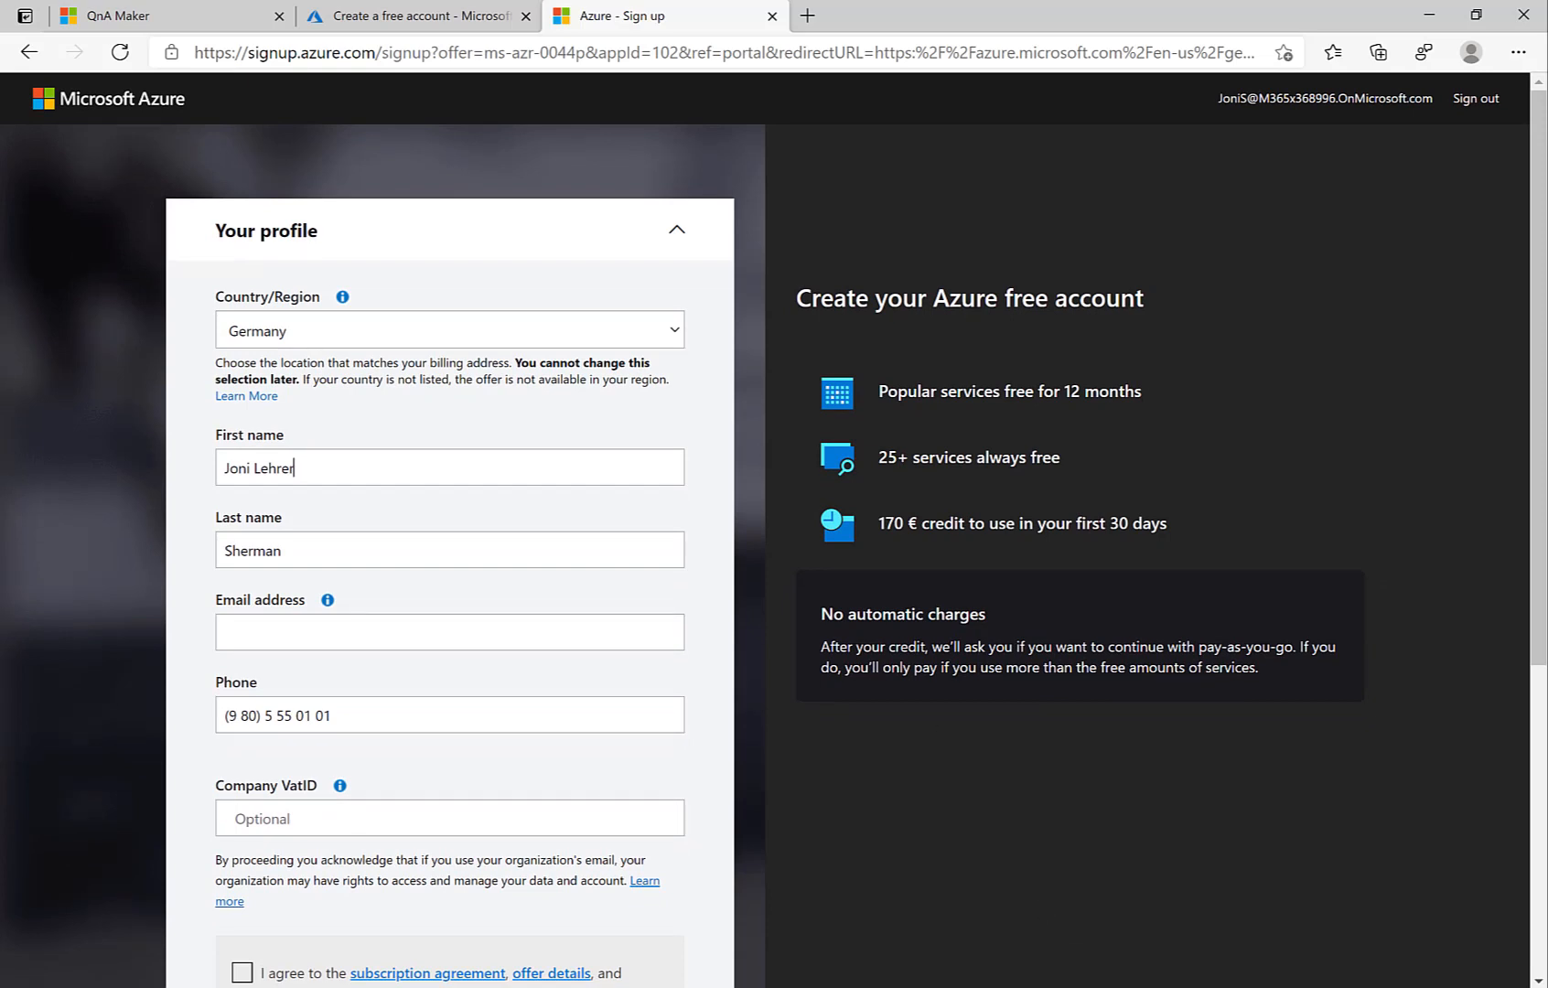
pyautogui.click(1075, 987)
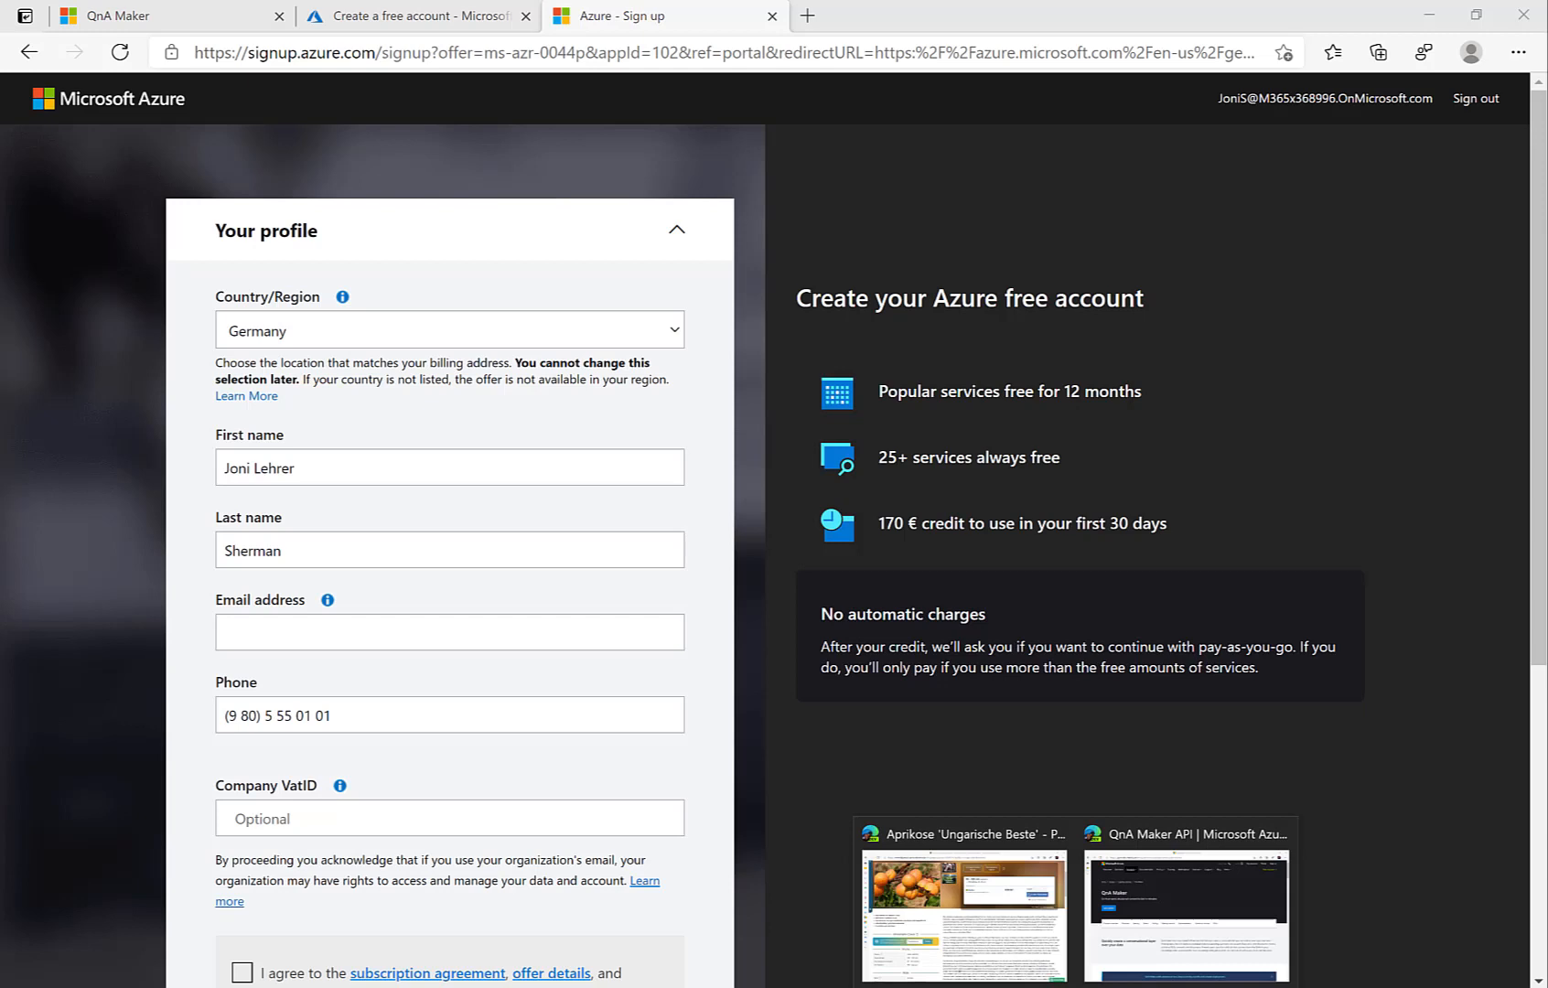
pyautogui.click(1125, 959)
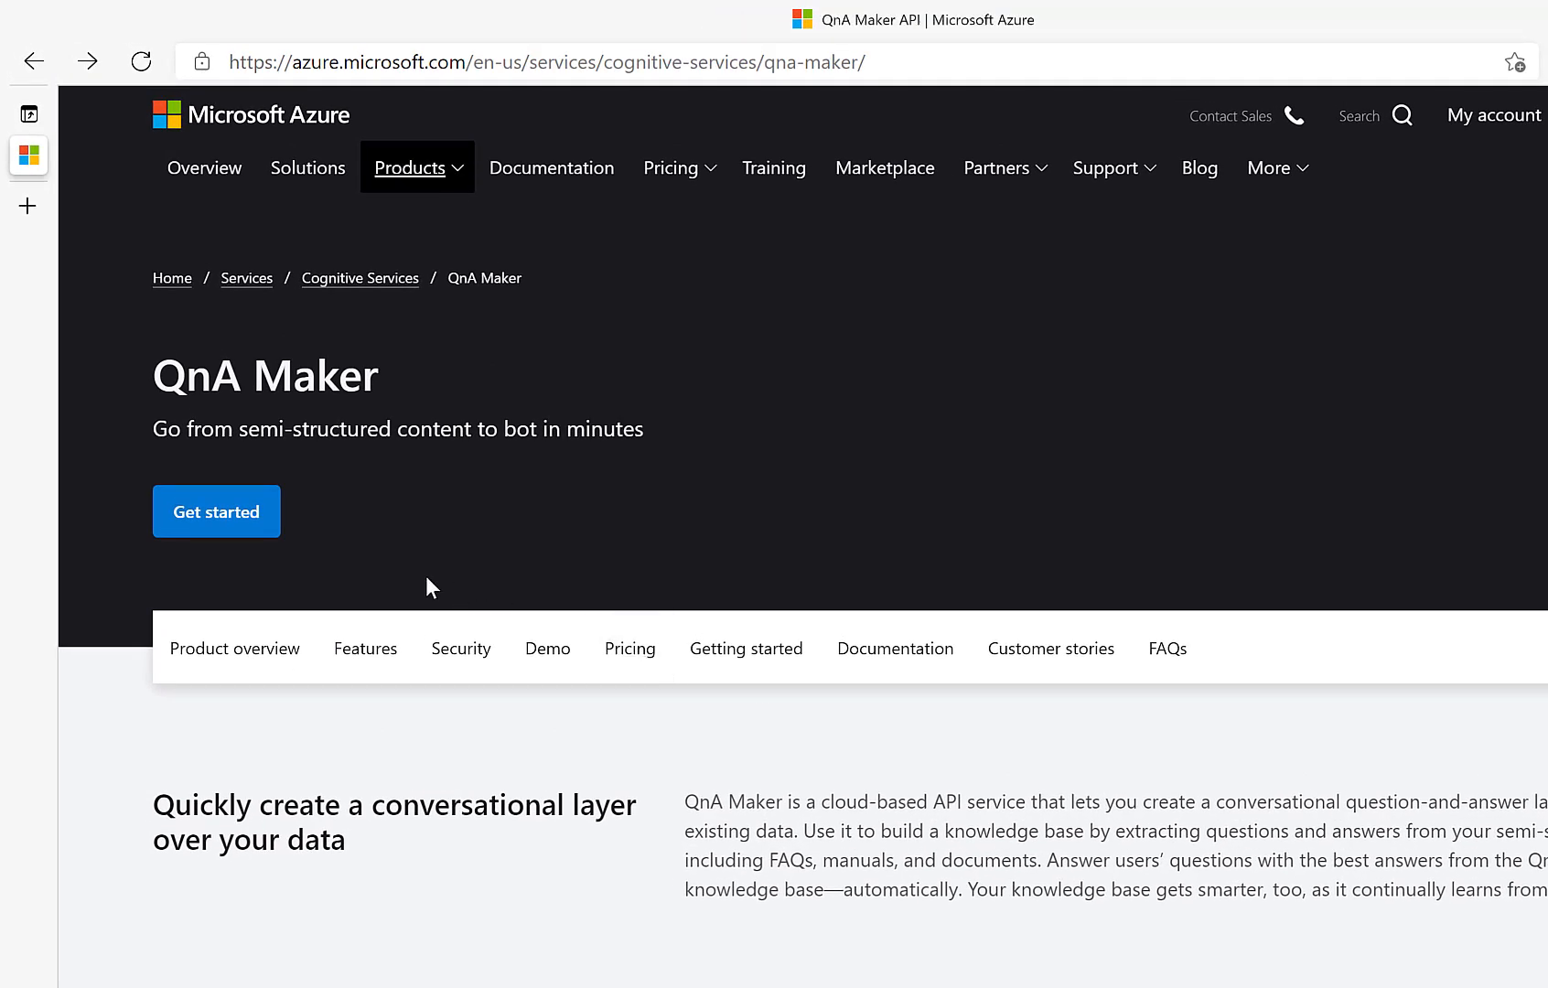
# Step: Accept the site cookies and launch the Azure Create QnA Maker resource form from the knowledge base page
pyautogui.click(231, 517)
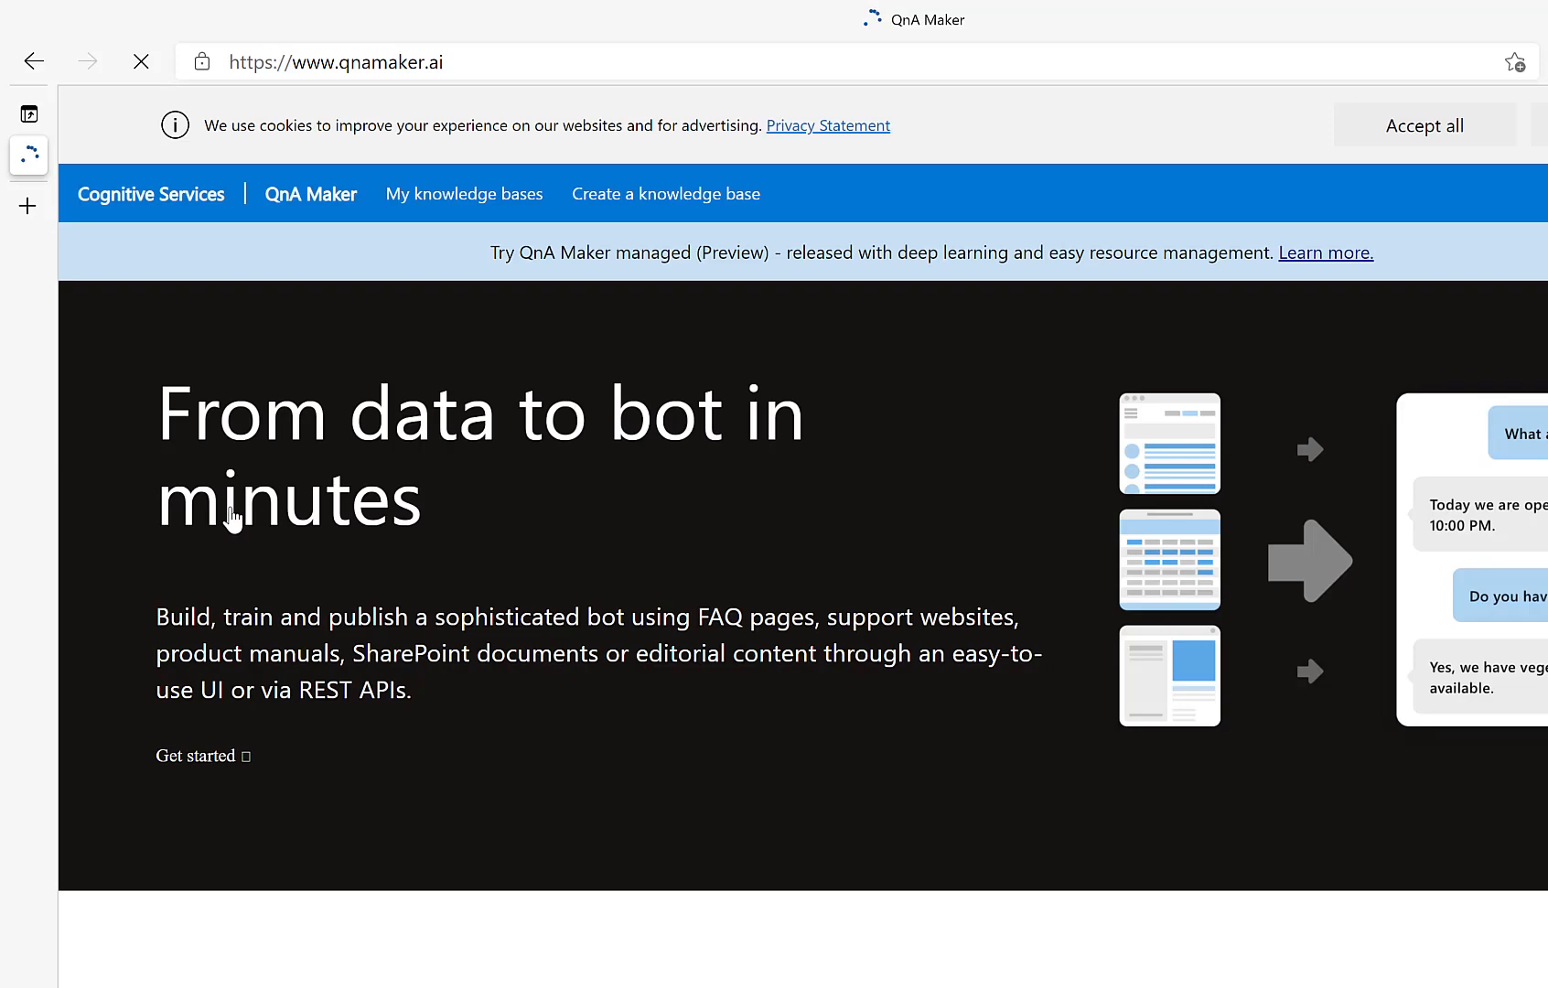
pyautogui.click(726, 205)
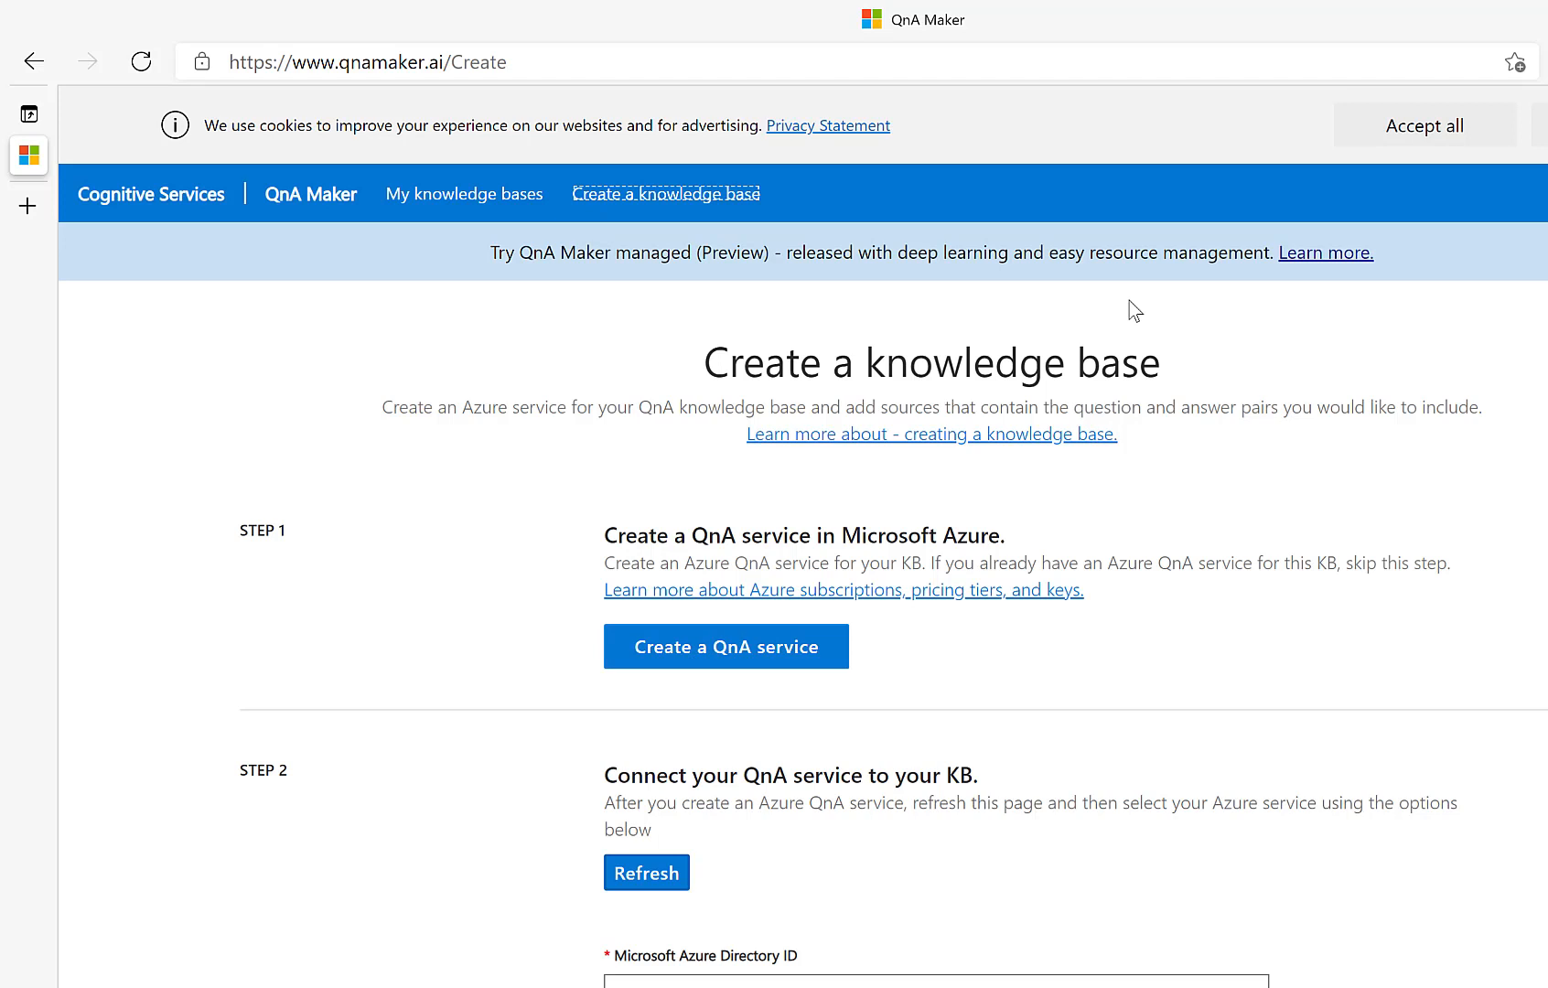
pyautogui.click(1372, 139)
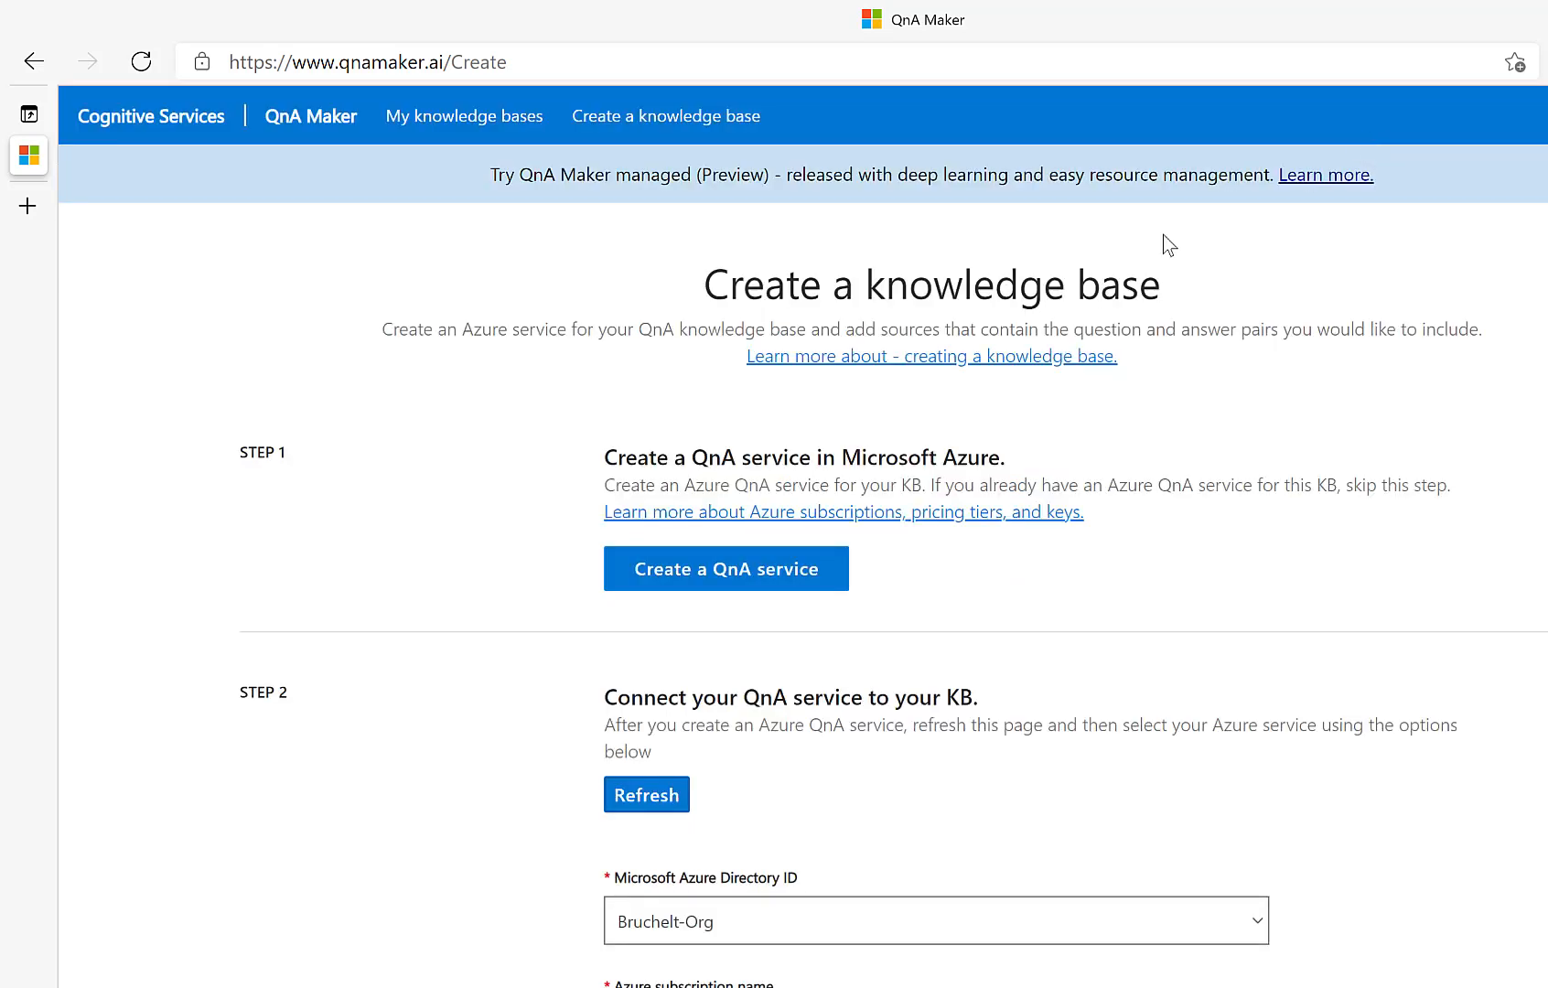
pyautogui.click(720, 581)
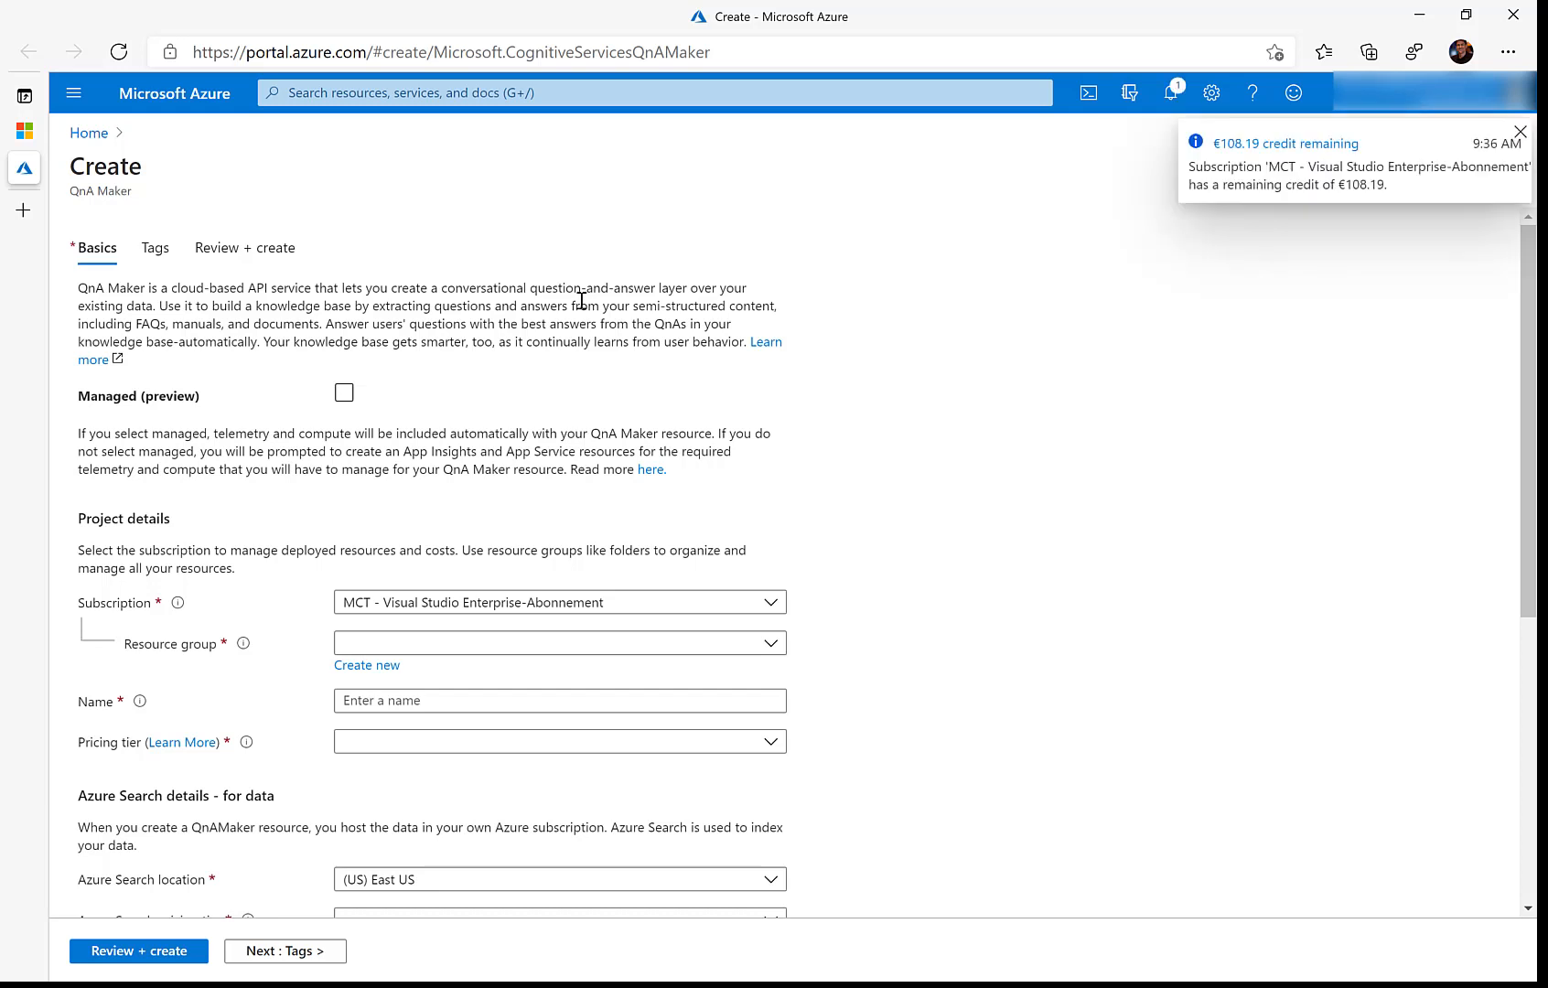
# Step: Create a new resource group RGQnAMaker and name the resource QnAMakerPowerApp
pyautogui.click(1520, 132)
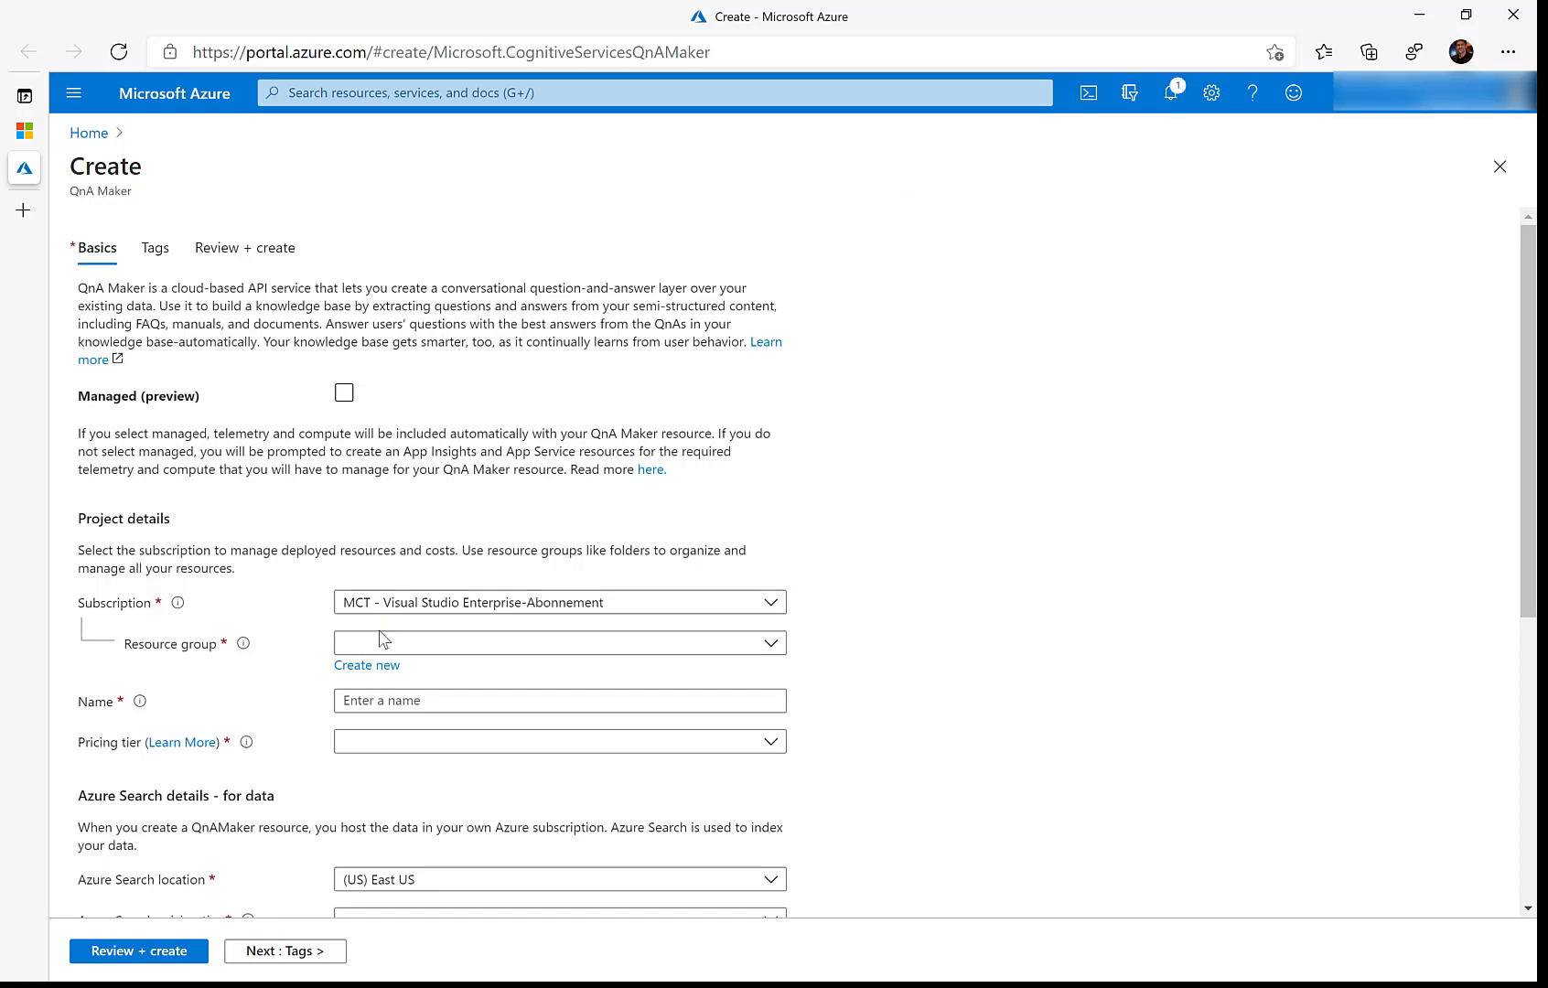
pyautogui.click(366, 665)
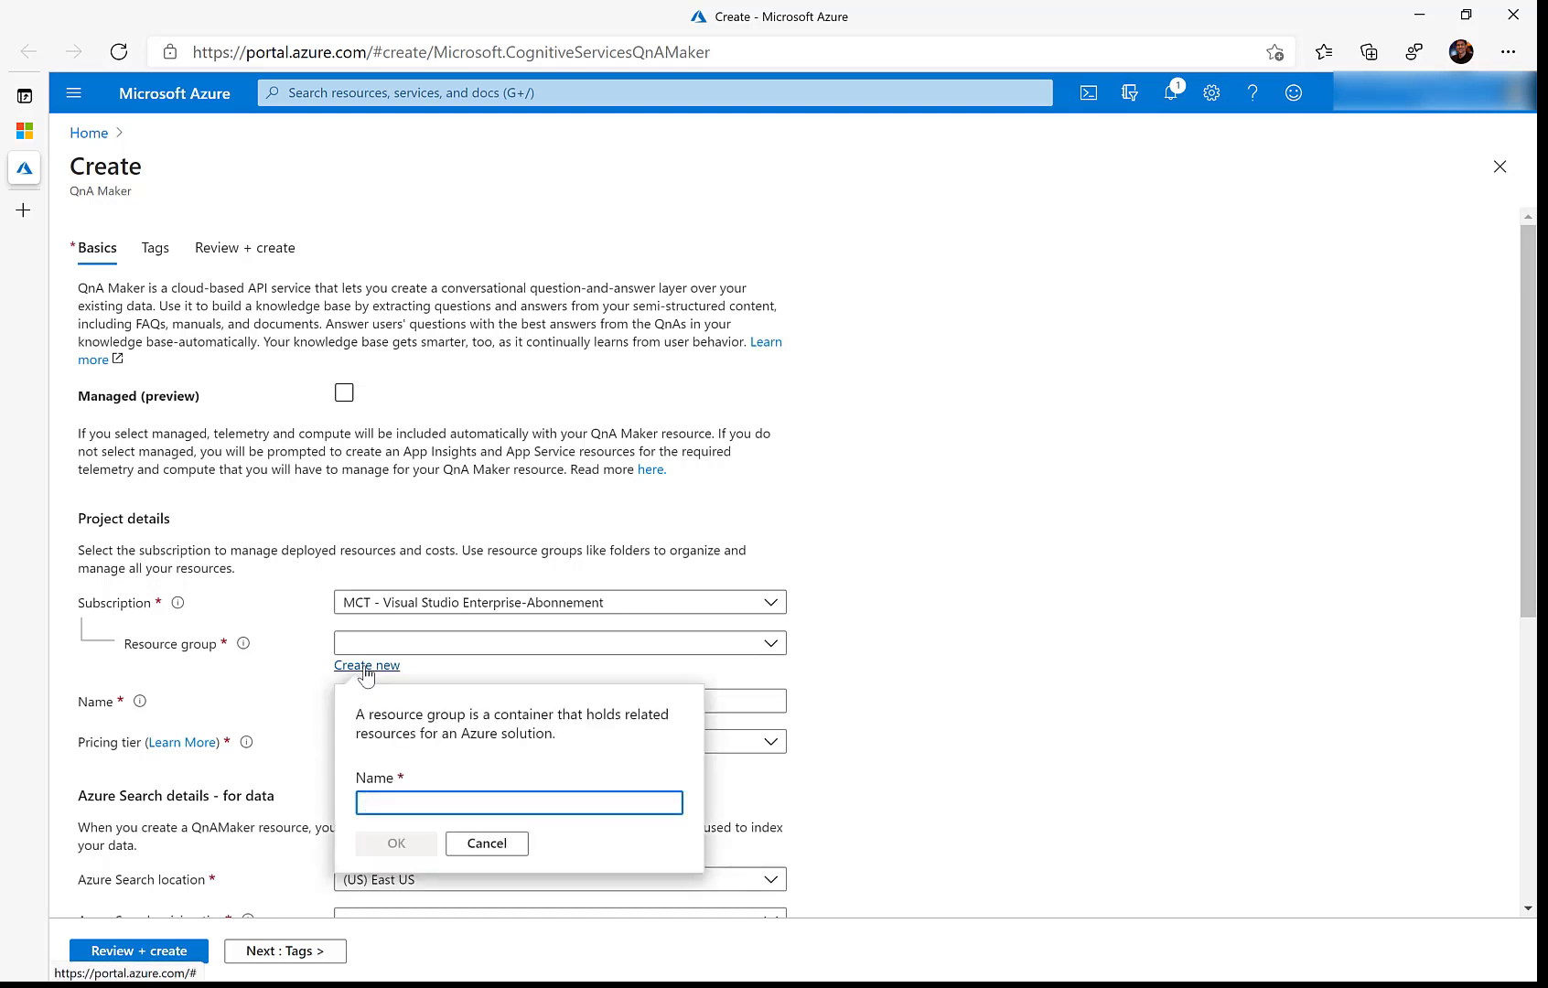
pyautogui.write('RG')
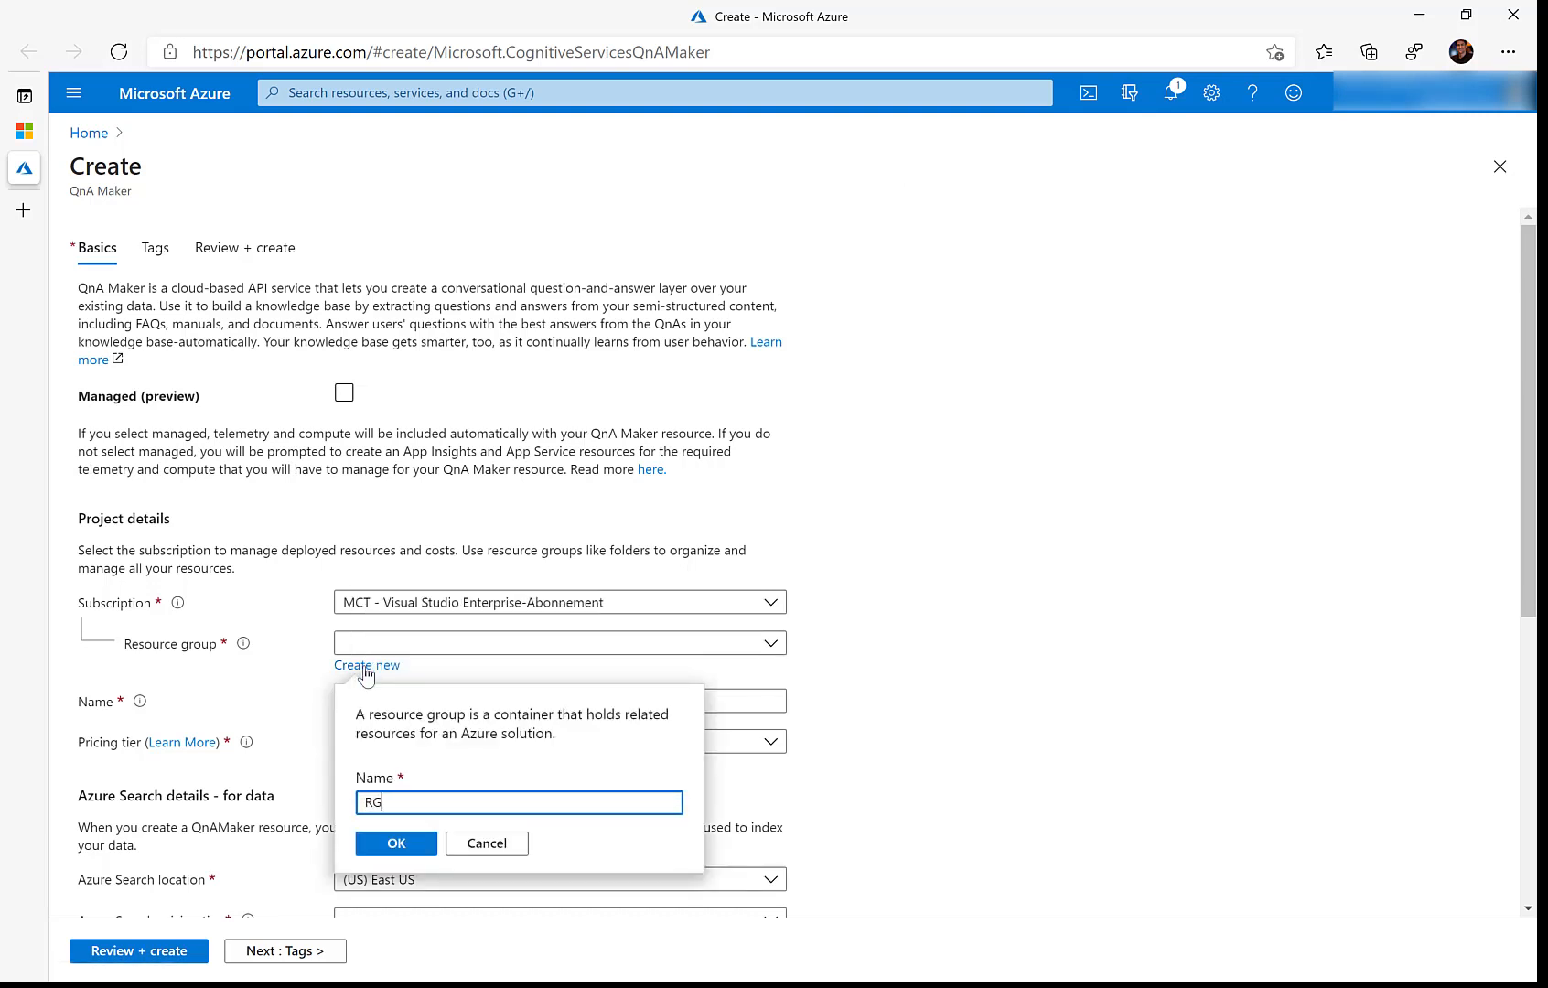
pyautogui.write('QnAMaker')
pyautogui.click(395, 847)
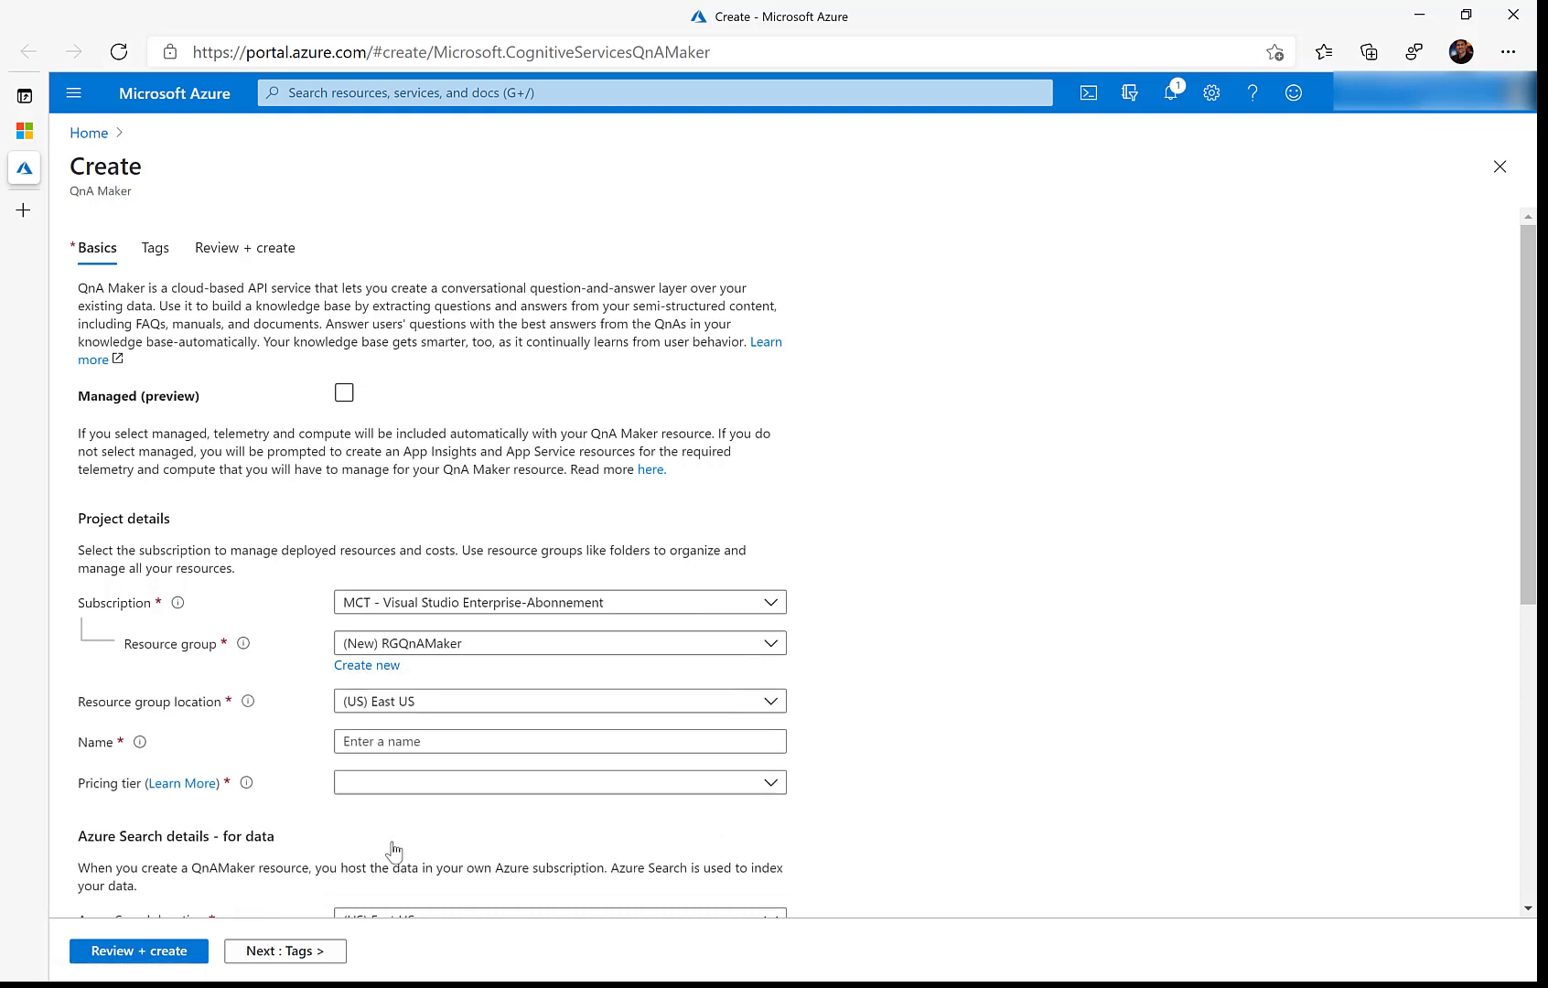
pyautogui.click(362, 741)
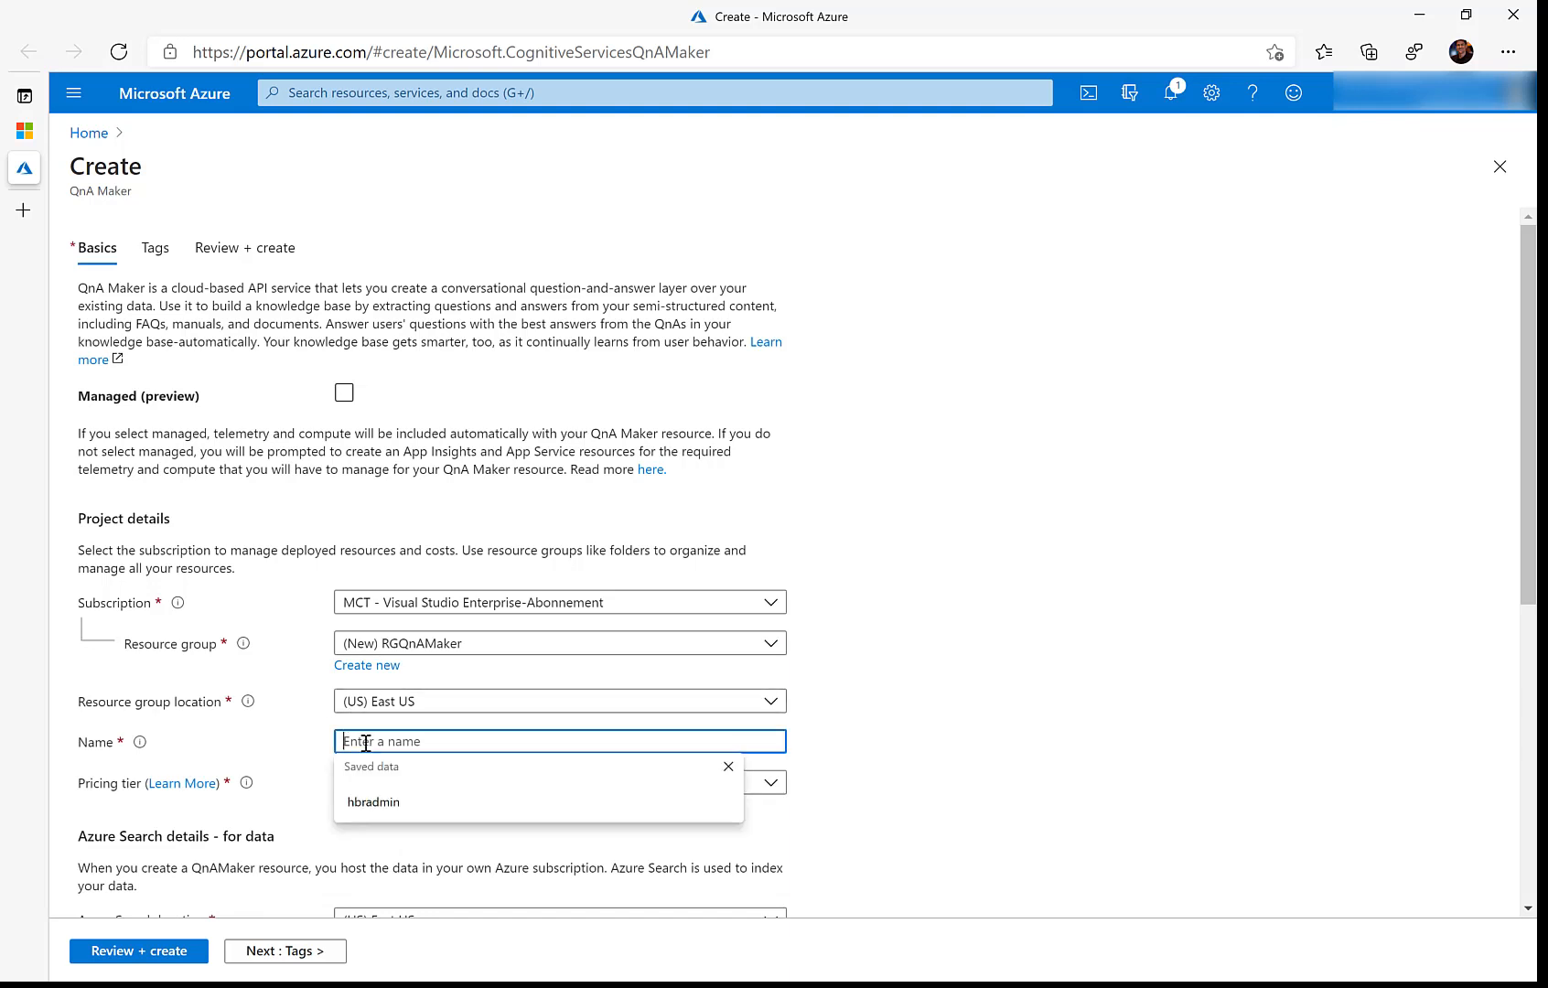
pyautogui.write('QnAMaker')
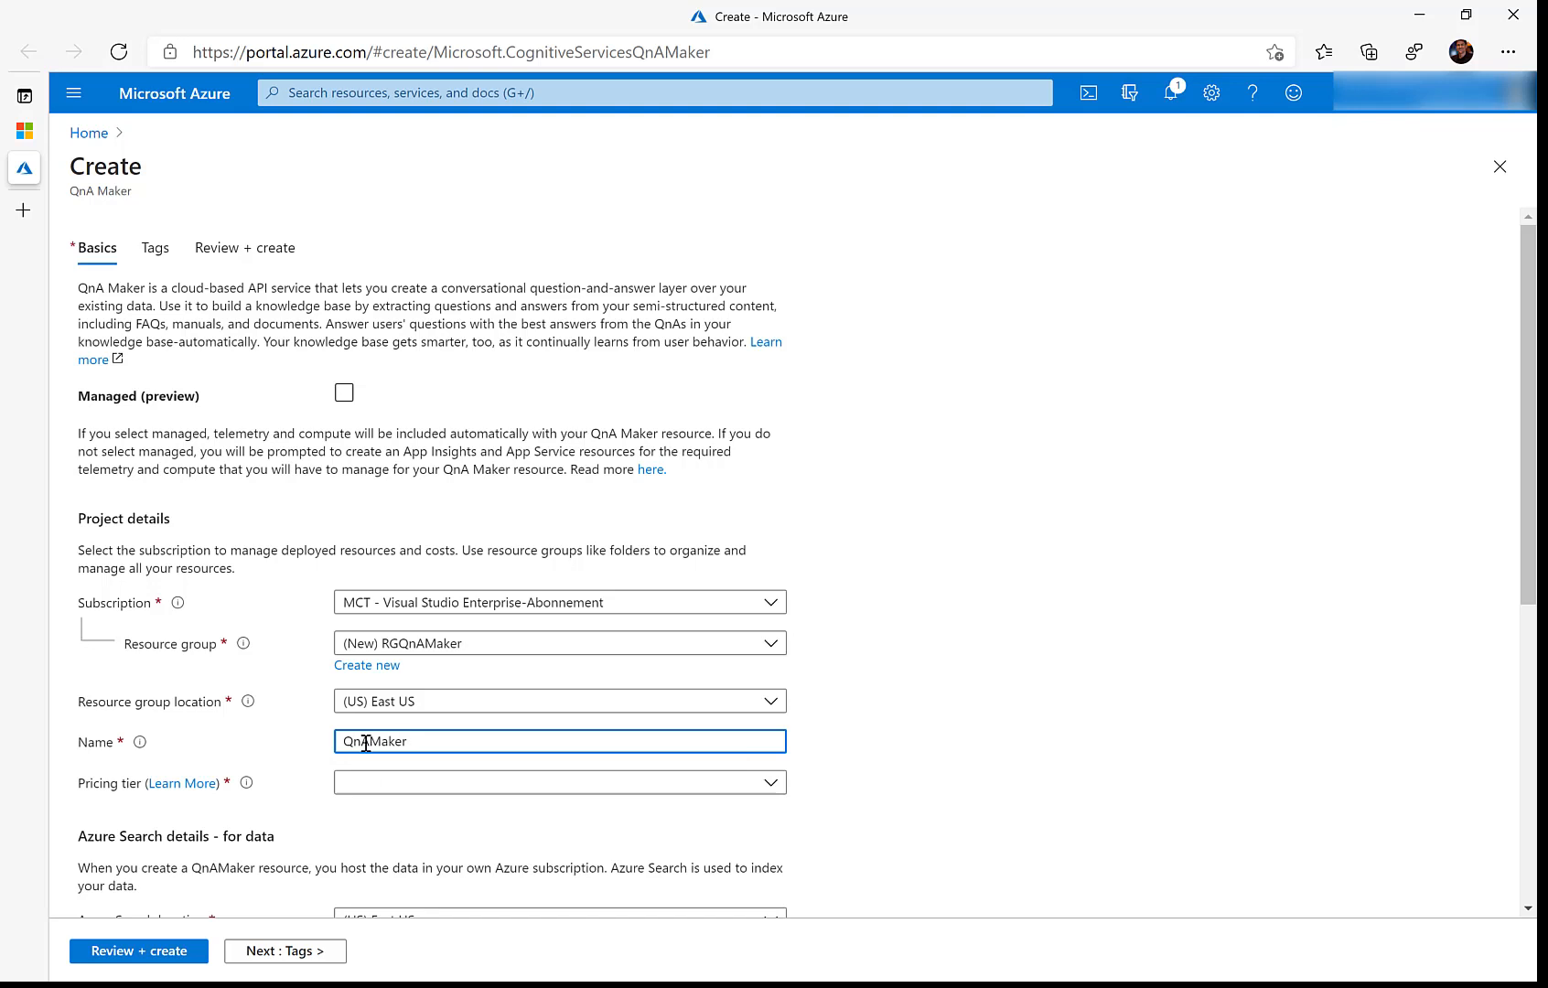
pyautogui.write('PowerApp')
# Step: Choose the Free F0 pricing tier and Free F search tier, then review and create the resource
pyautogui.click(771, 782)
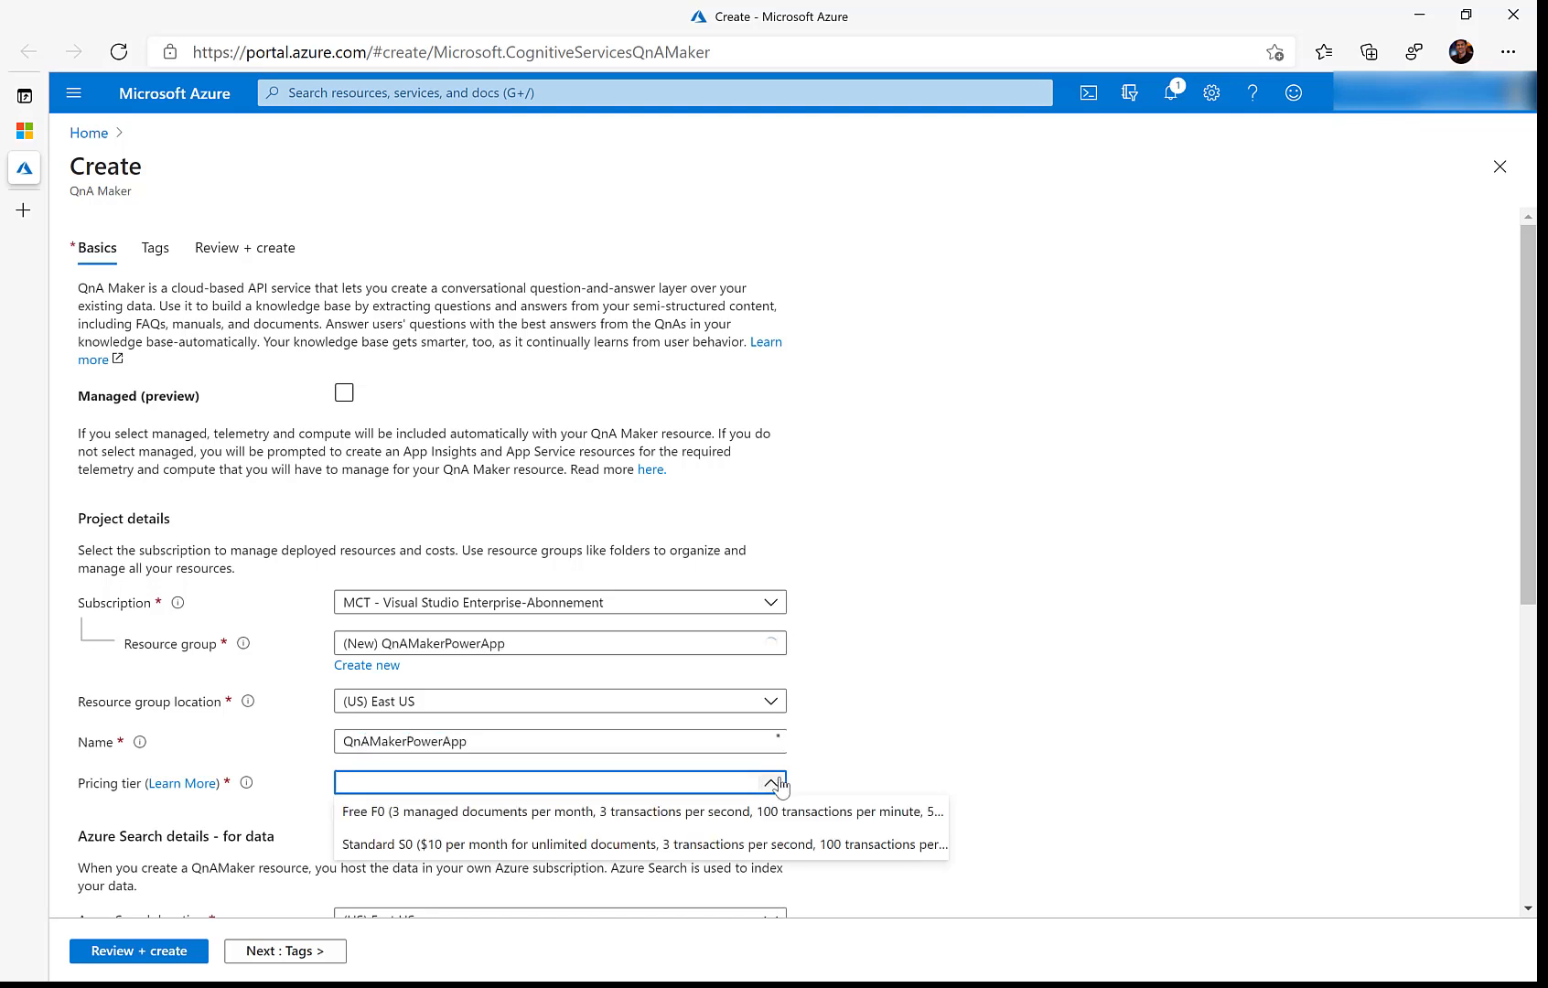
pyautogui.click(506, 821)
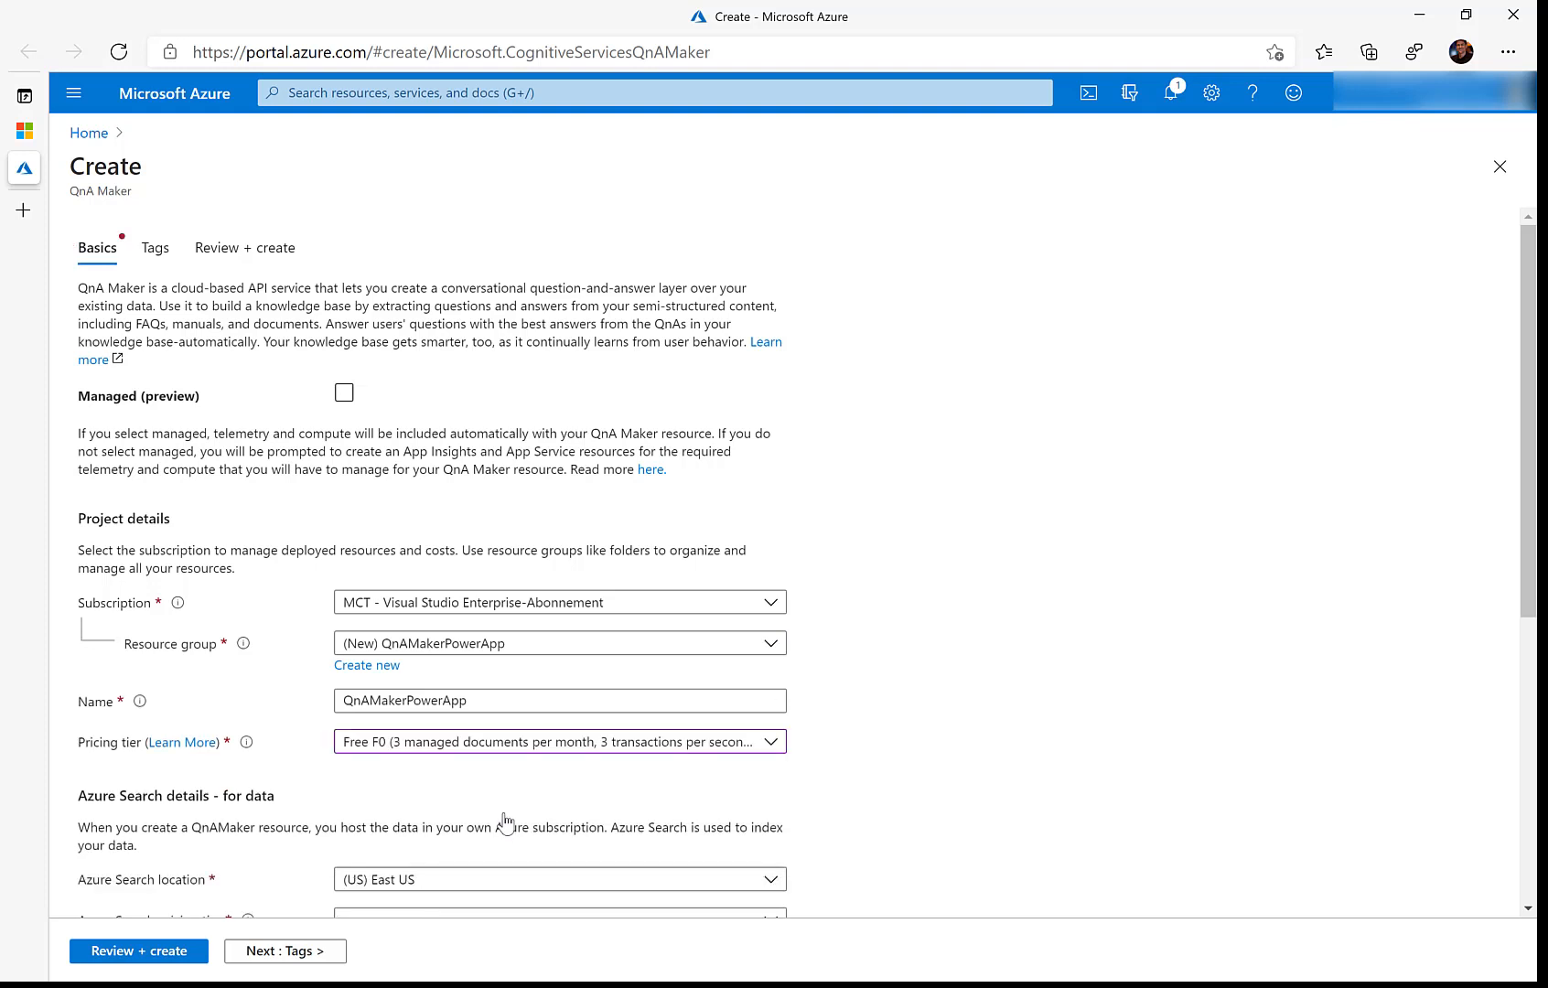
pyautogui.scroll(-3, 796, 790)
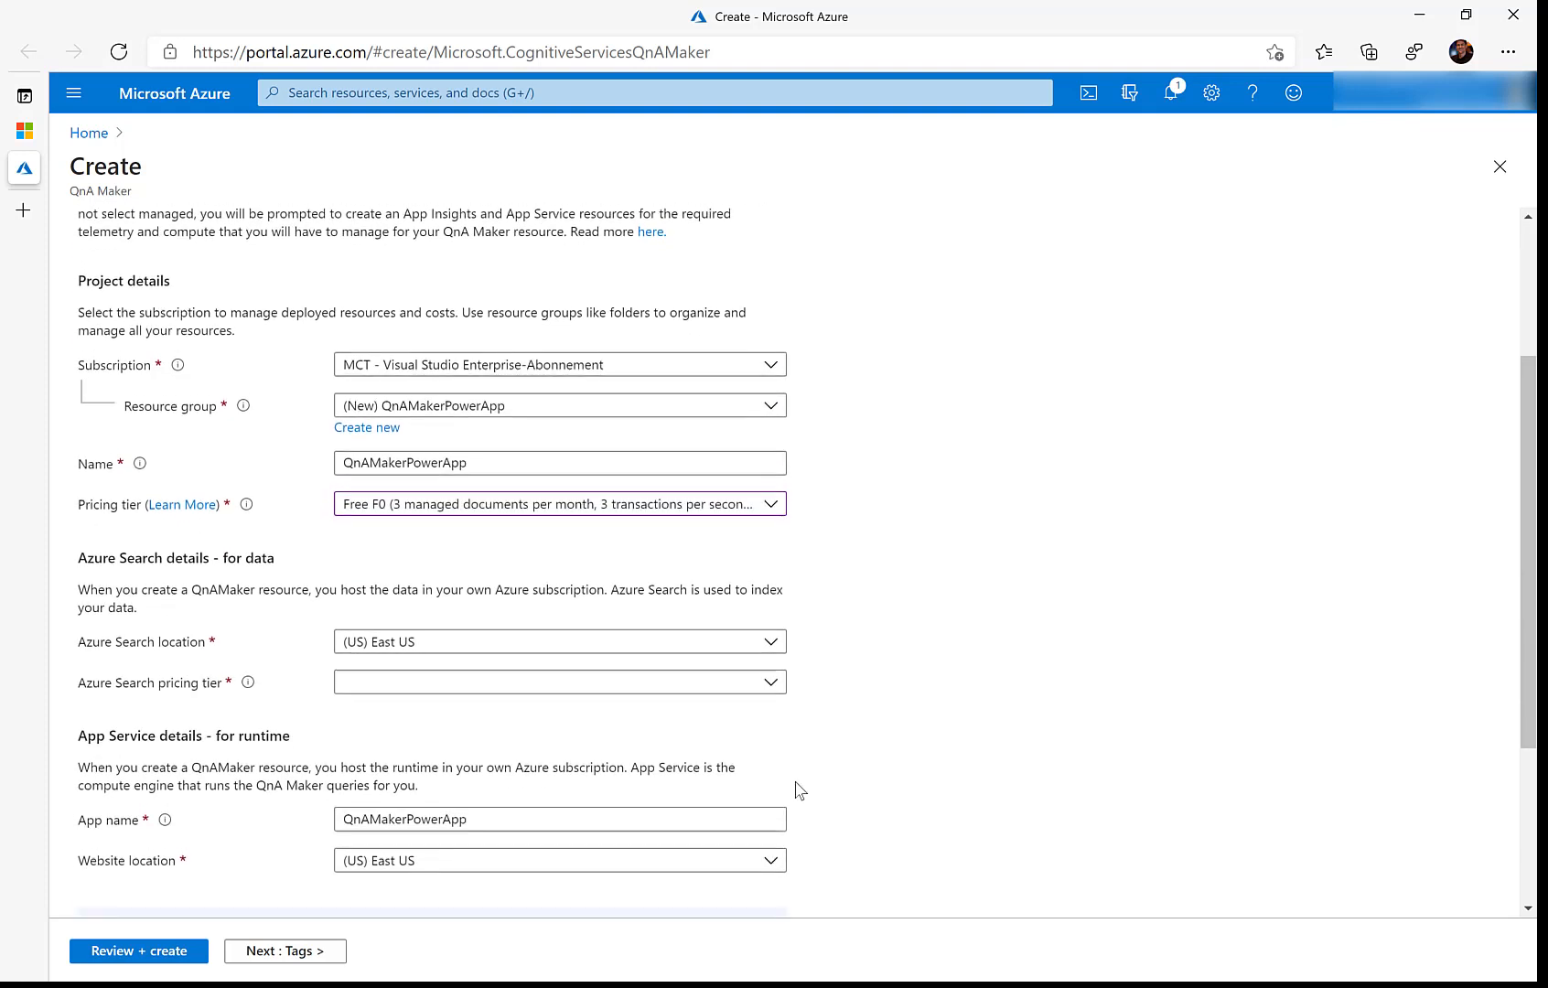
pyautogui.click(774, 674)
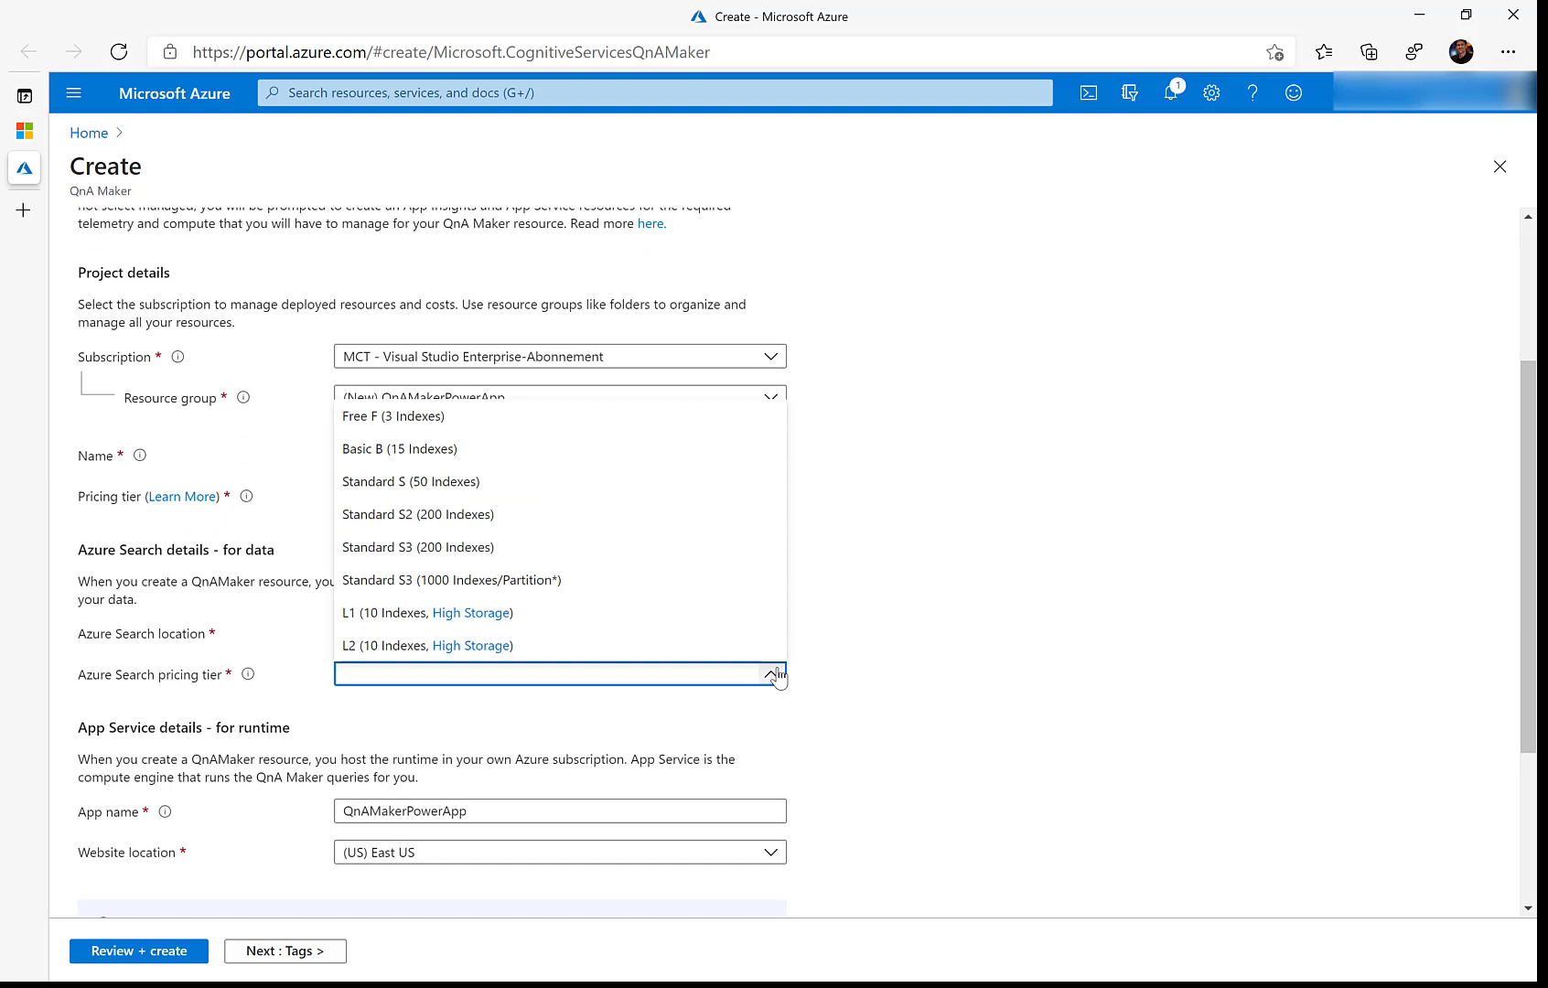
pyautogui.click(447, 419)
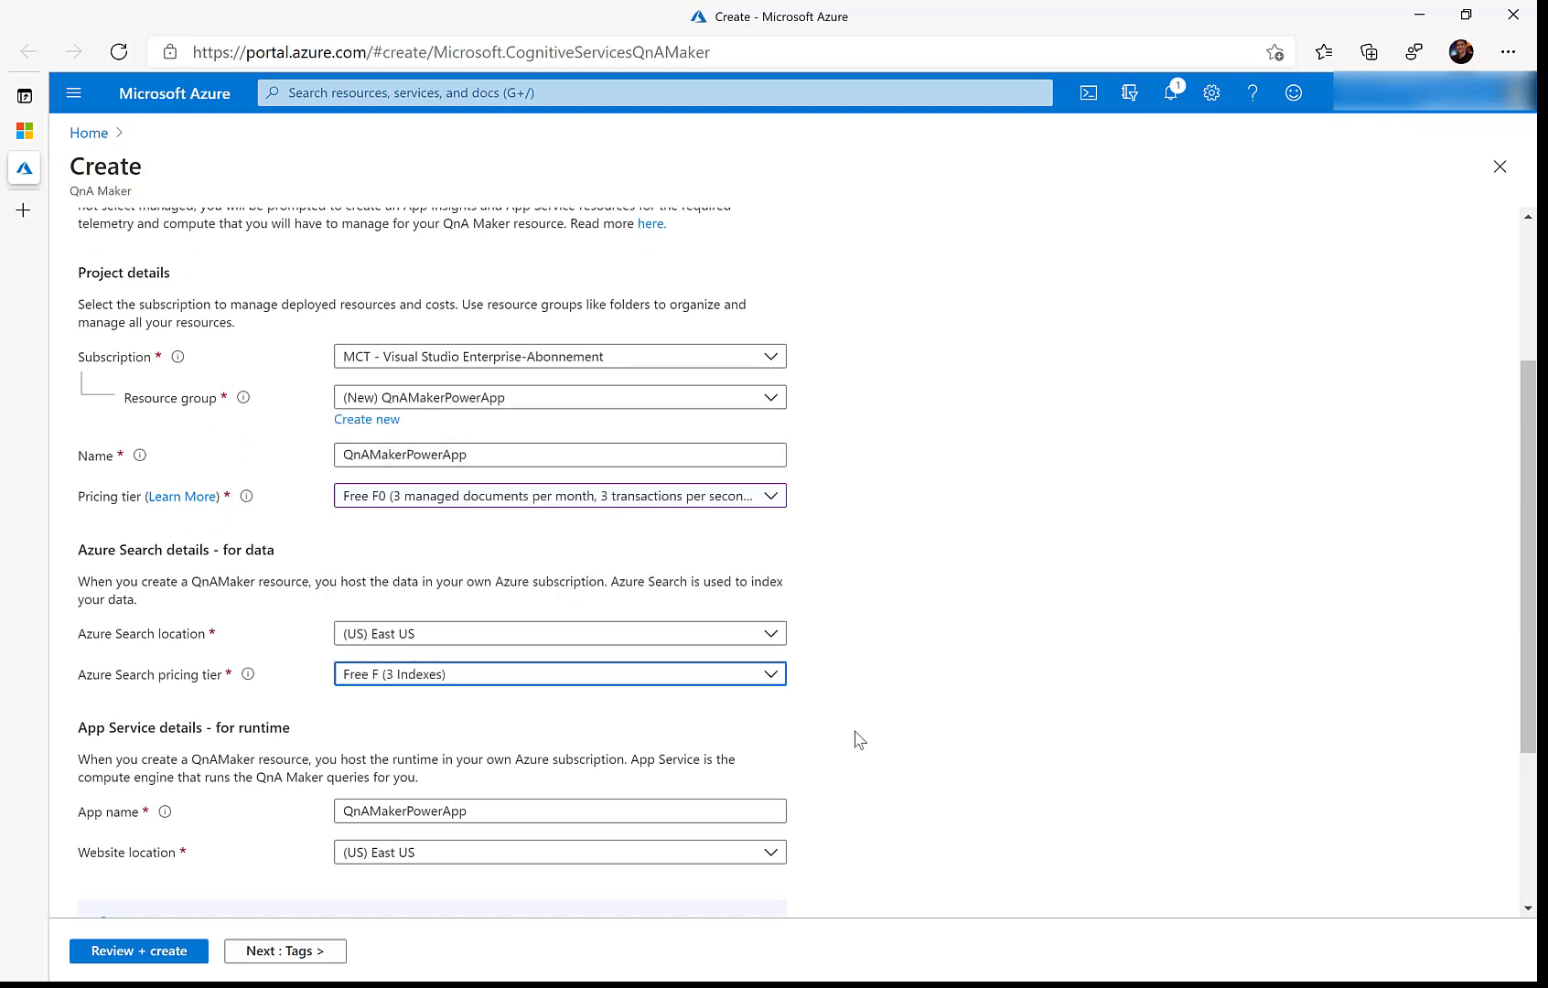
pyautogui.scroll(-2, 857, 737)
pyautogui.scroll(-1, 857, 739)
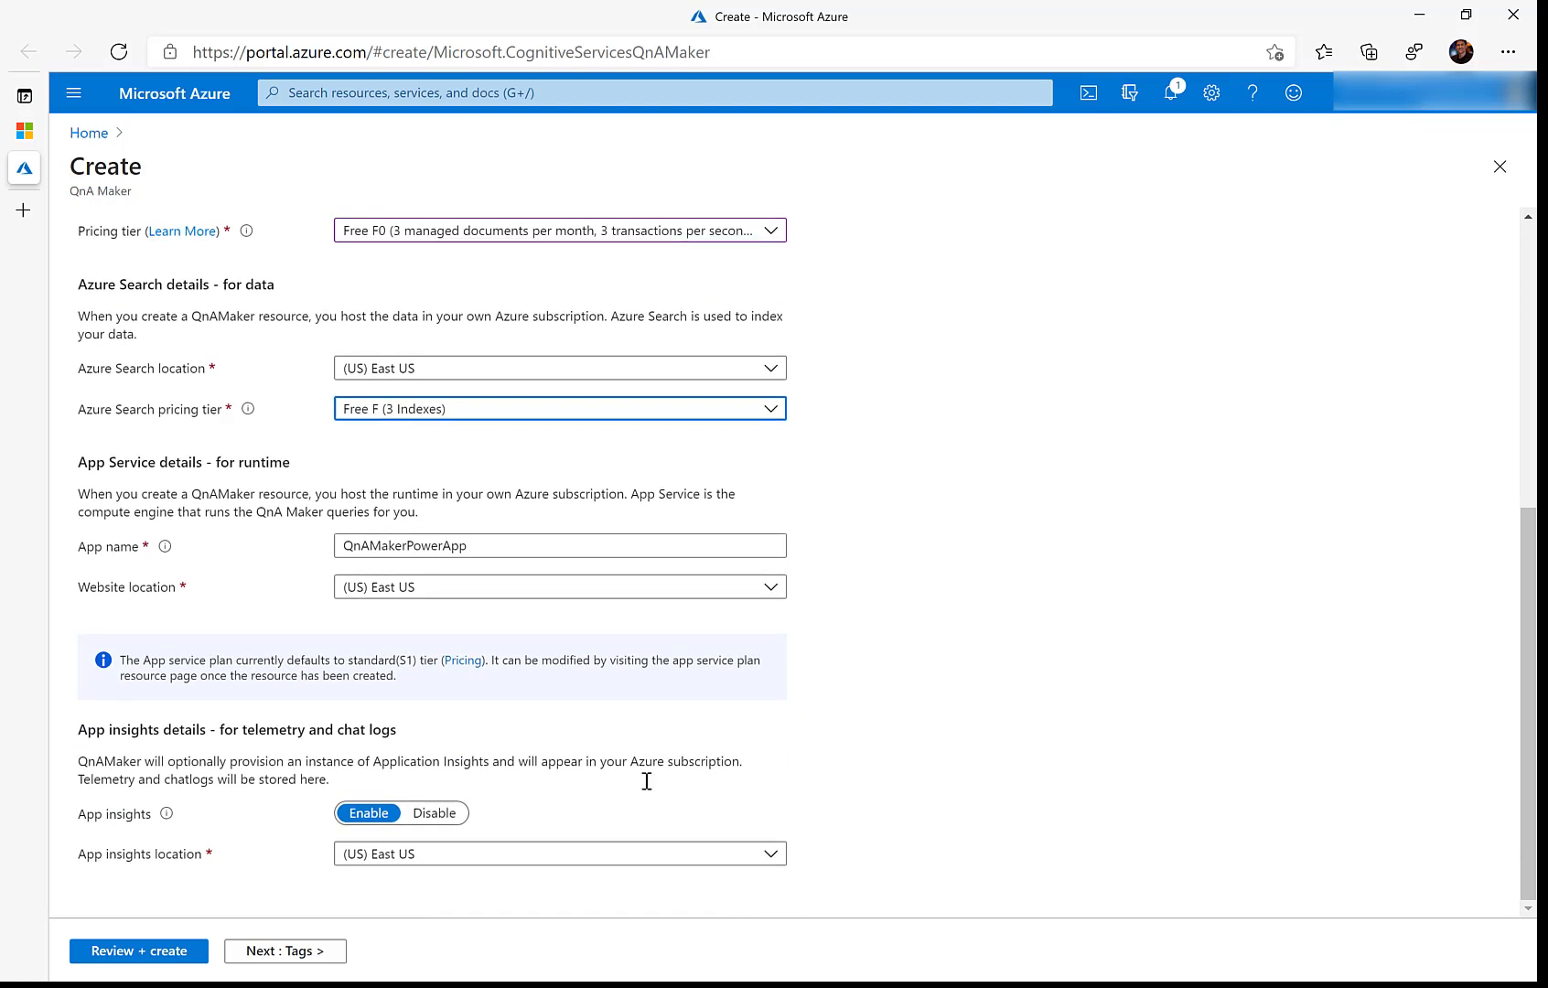
pyautogui.click(122, 954)
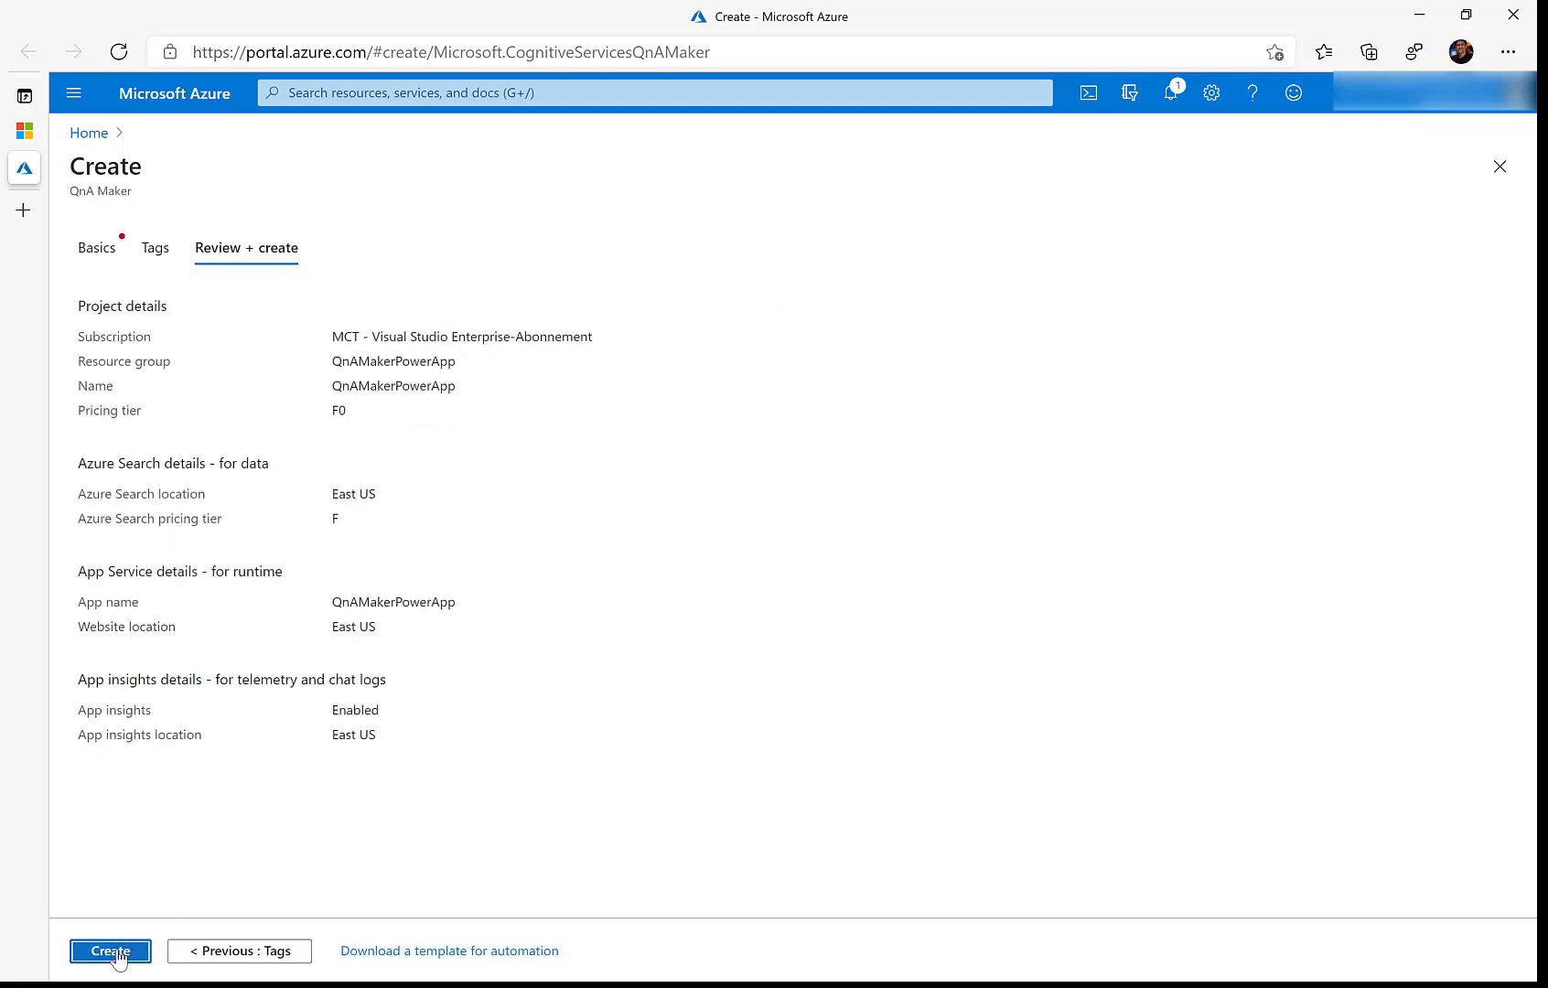
pyautogui.click(110, 951)
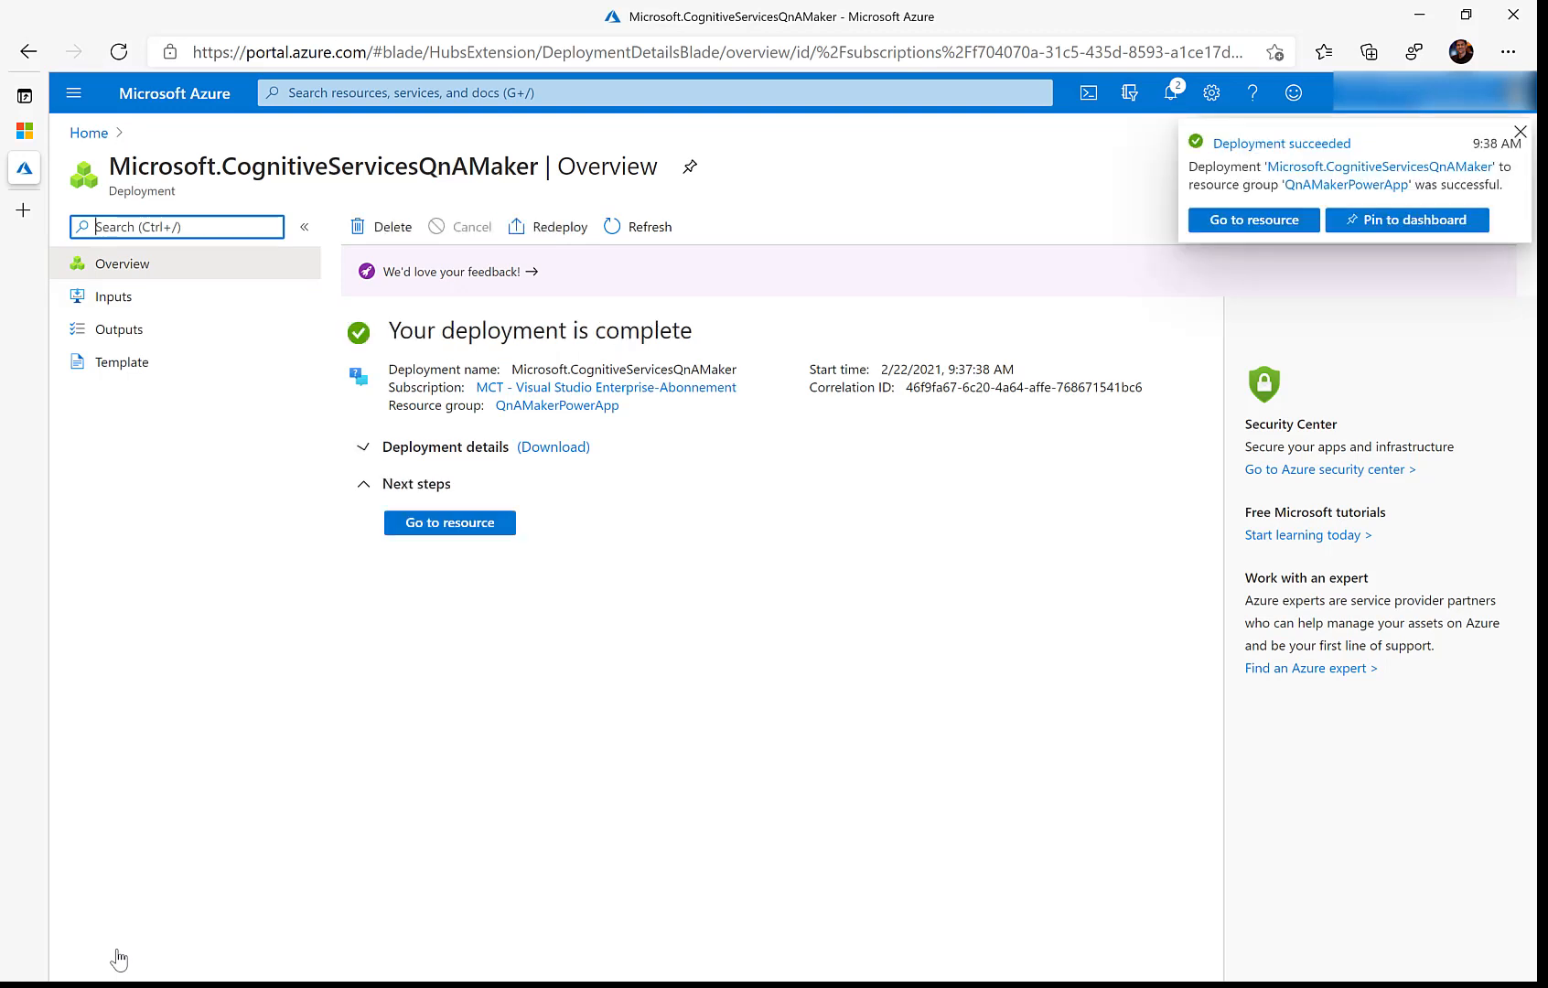
# Step: Connect the knowledge base to the MCT subscription and QnAMakerPowerApp service, set English, and name it SurfaceFAQ
pyautogui.click(24, 131)
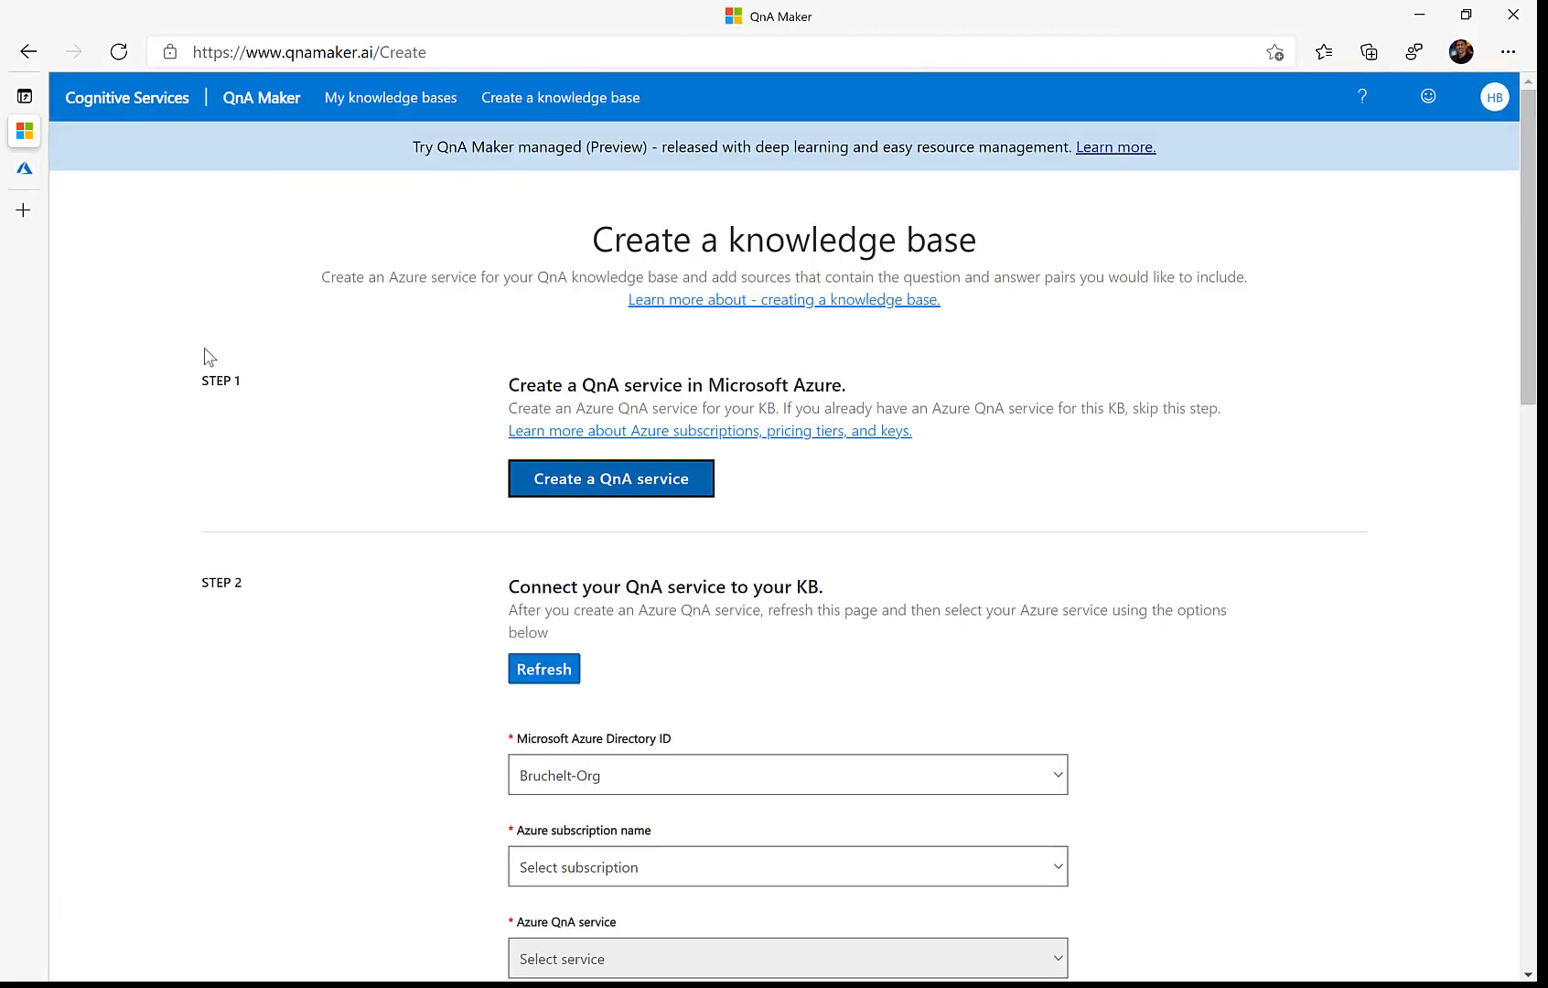
pyautogui.click(125, 56)
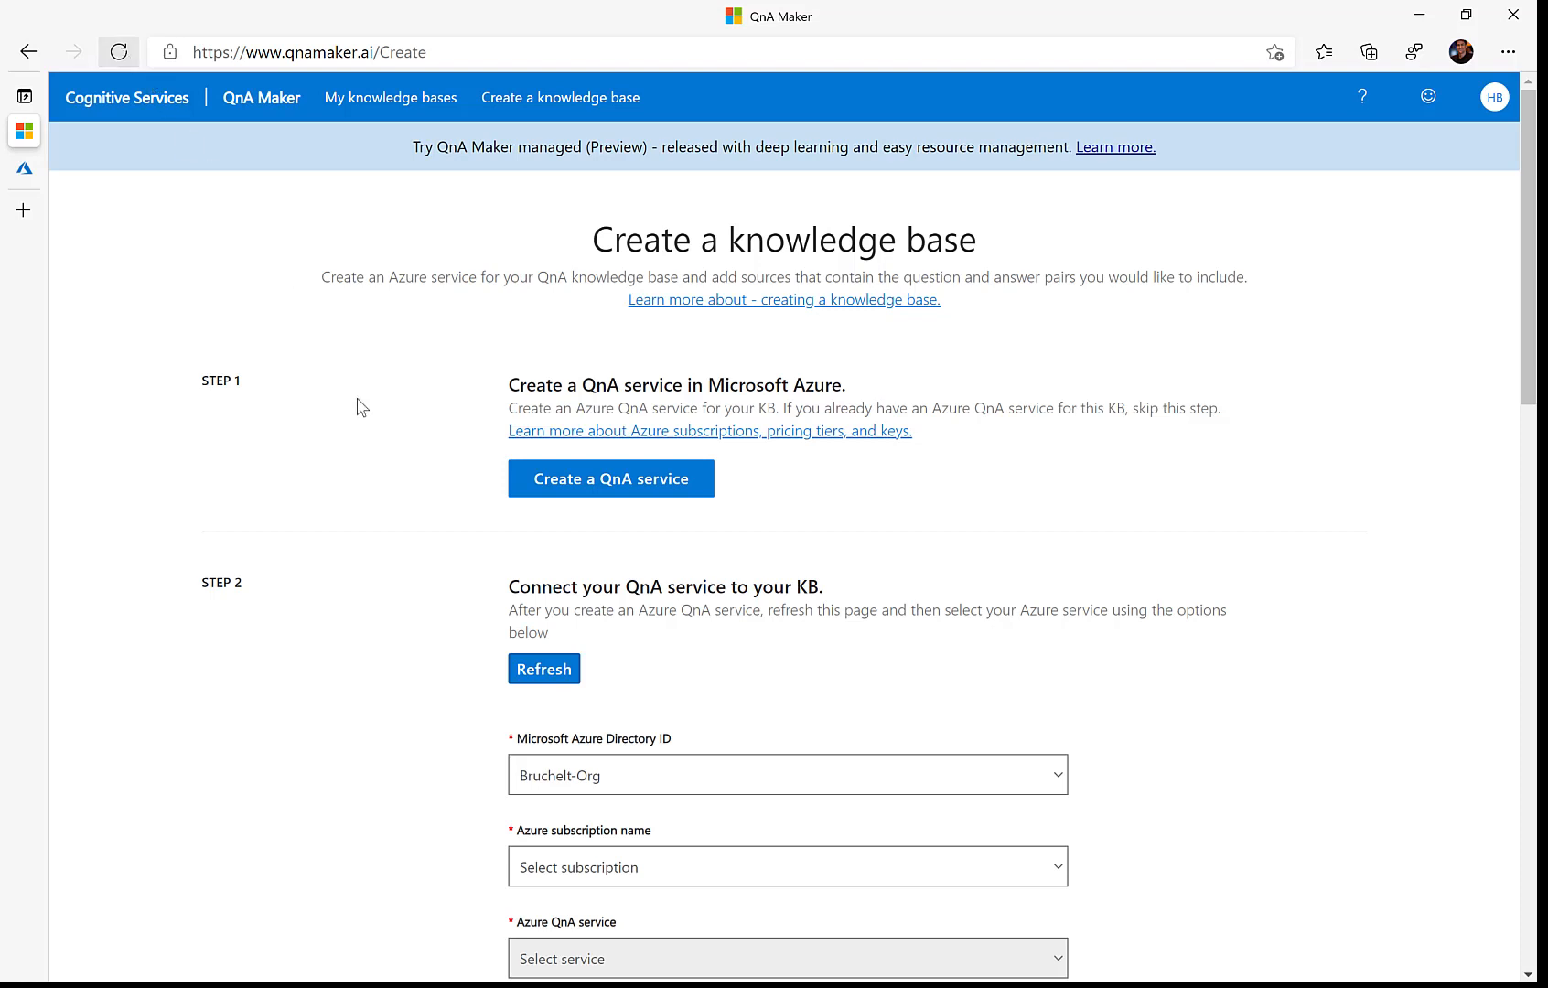
pyautogui.scroll(-4, 361, 412)
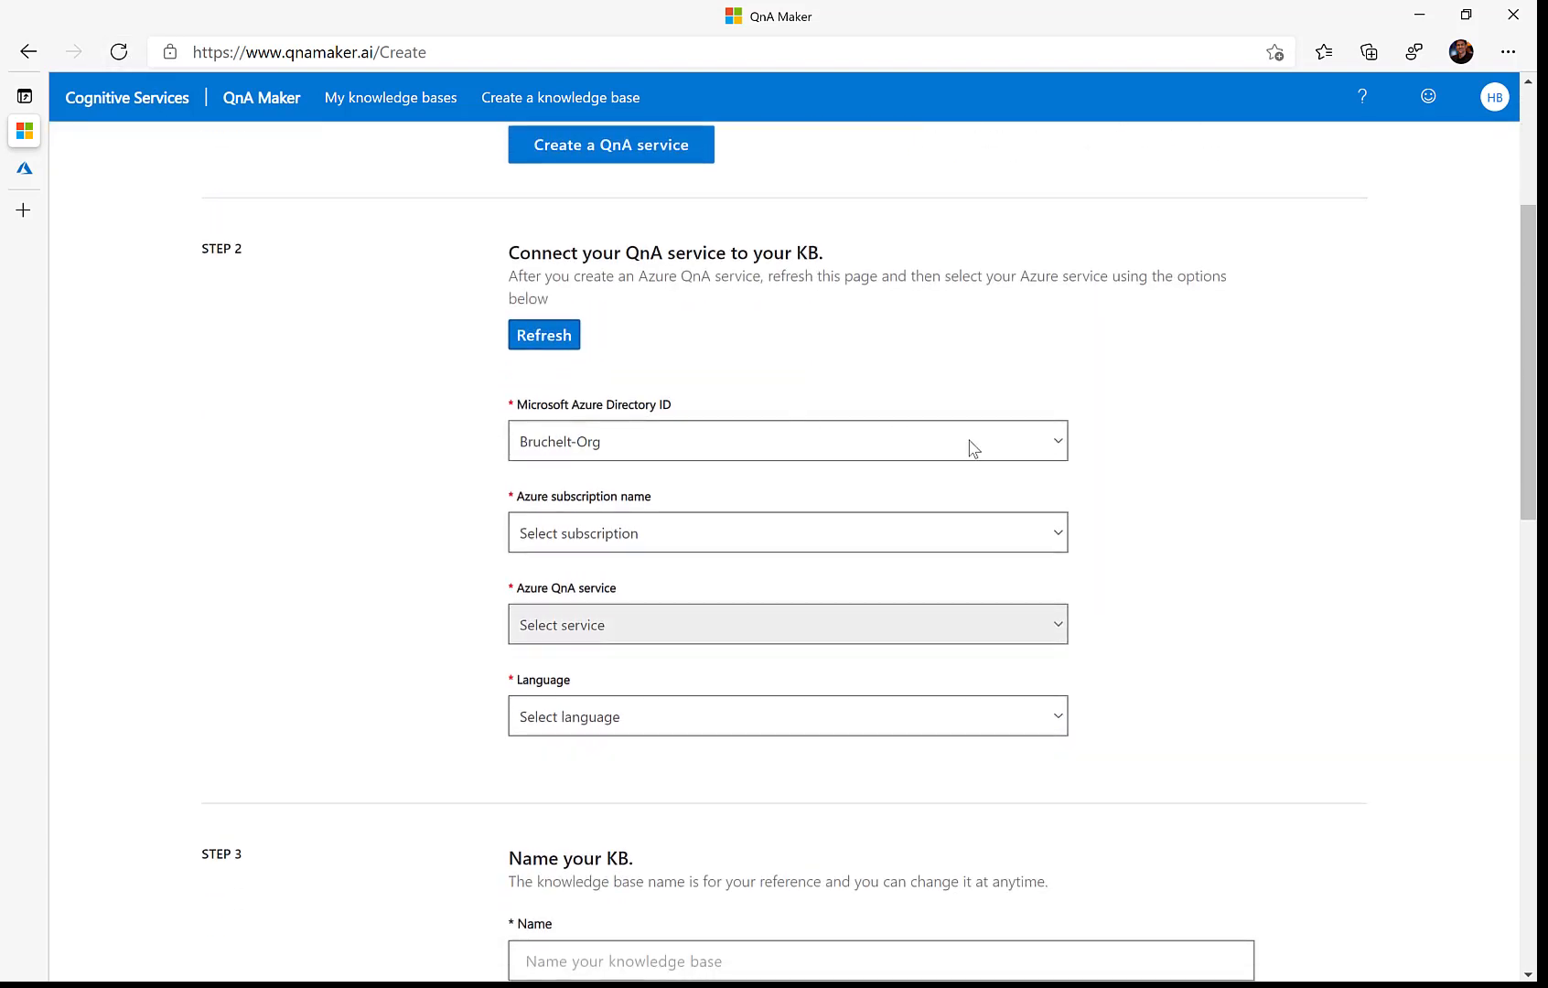
pyautogui.click(1061, 533)
pyautogui.click(768, 609)
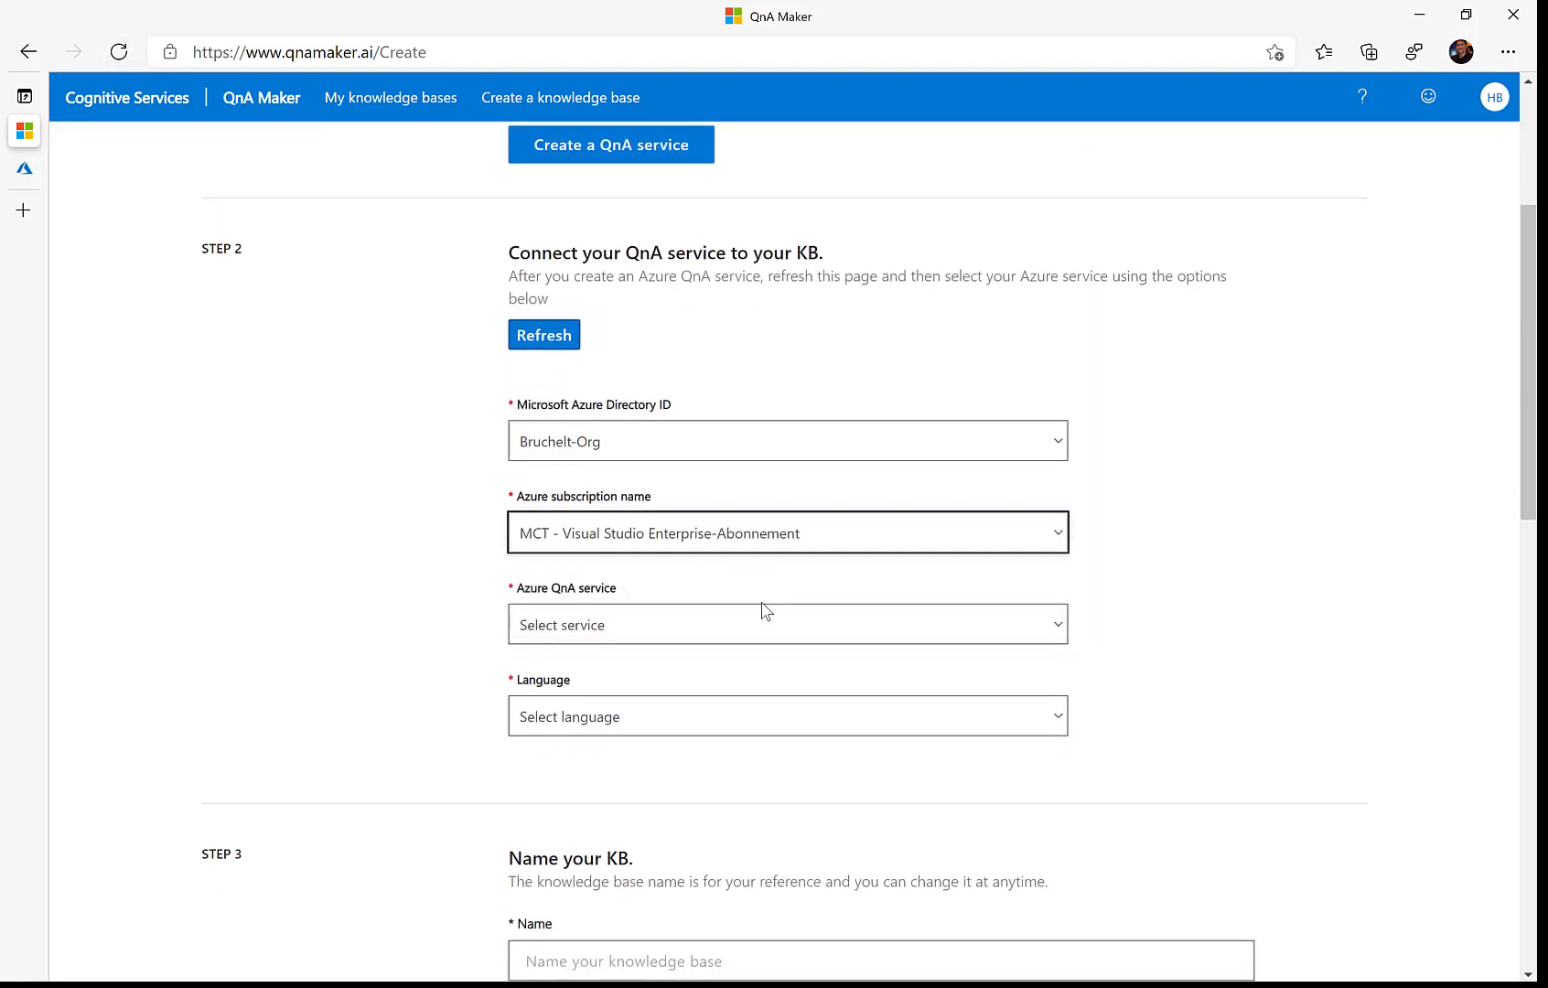
pyautogui.click(1052, 627)
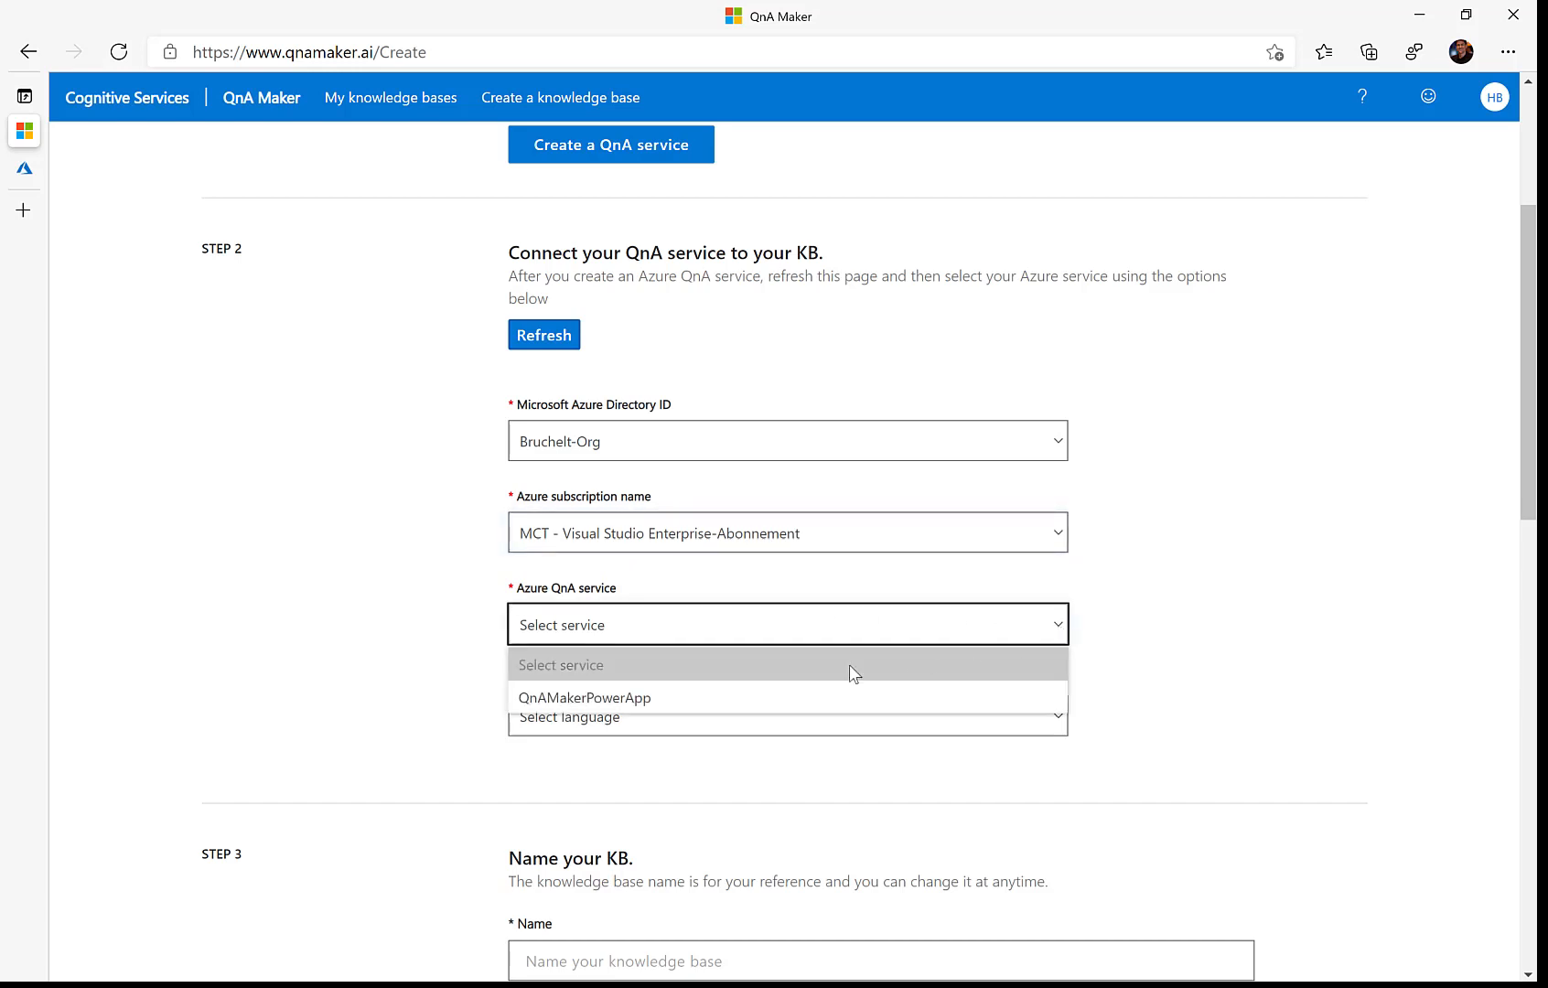
pyautogui.click(673, 697)
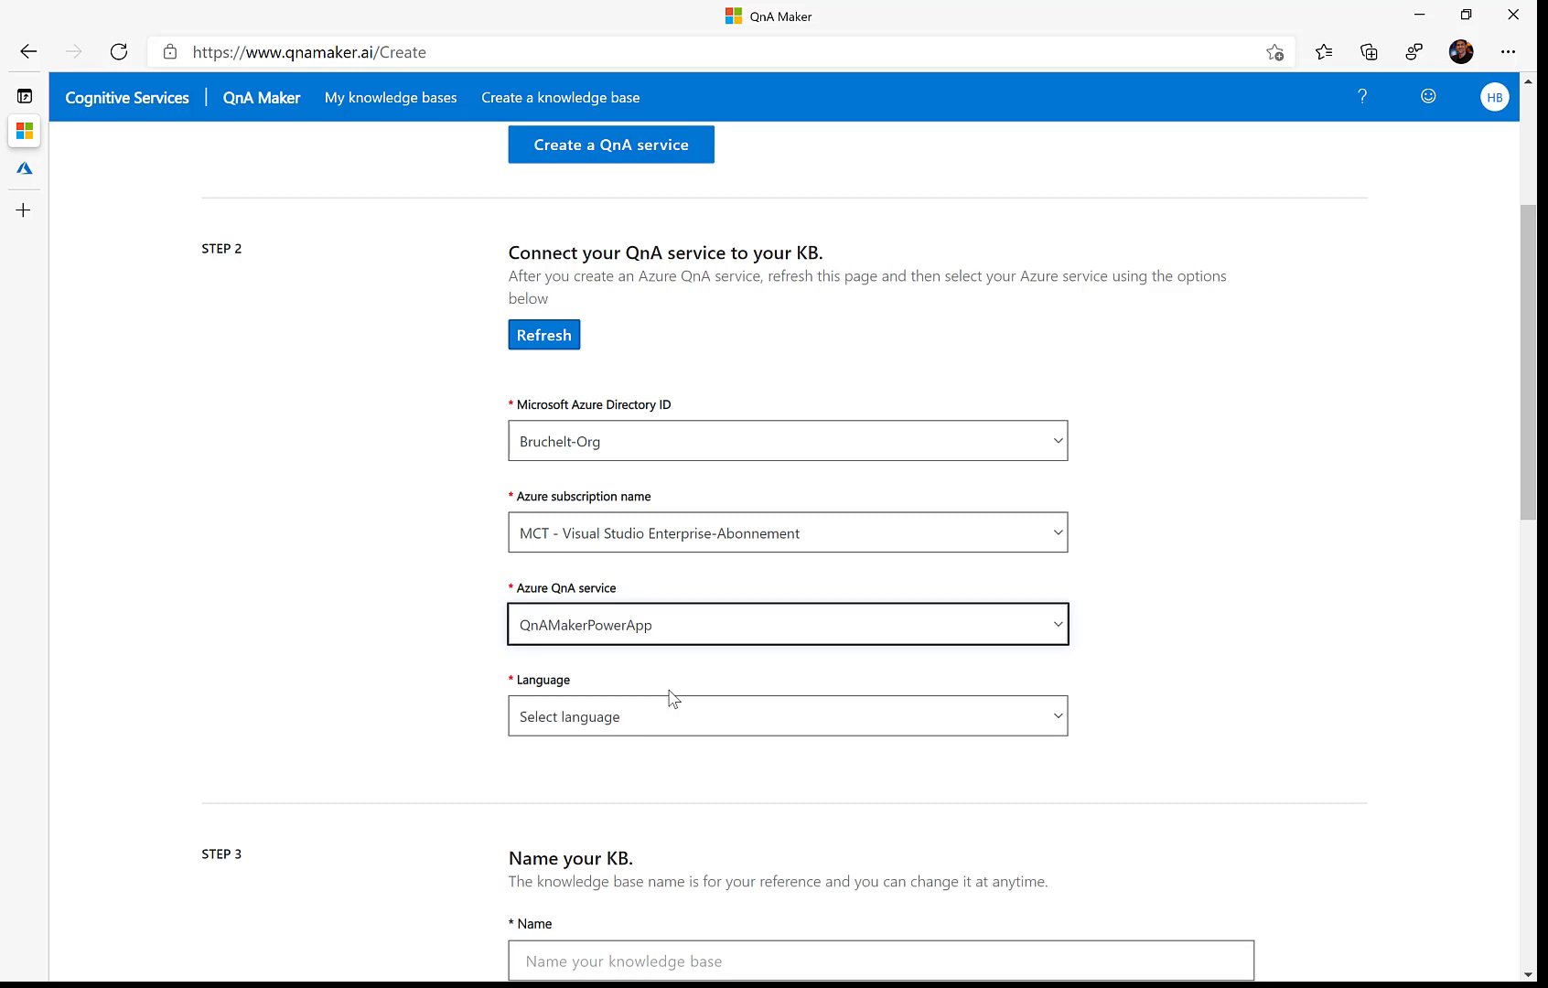
pyautogui.scroll(-2, 671, 698)
pyautogui.click(1056, 513)
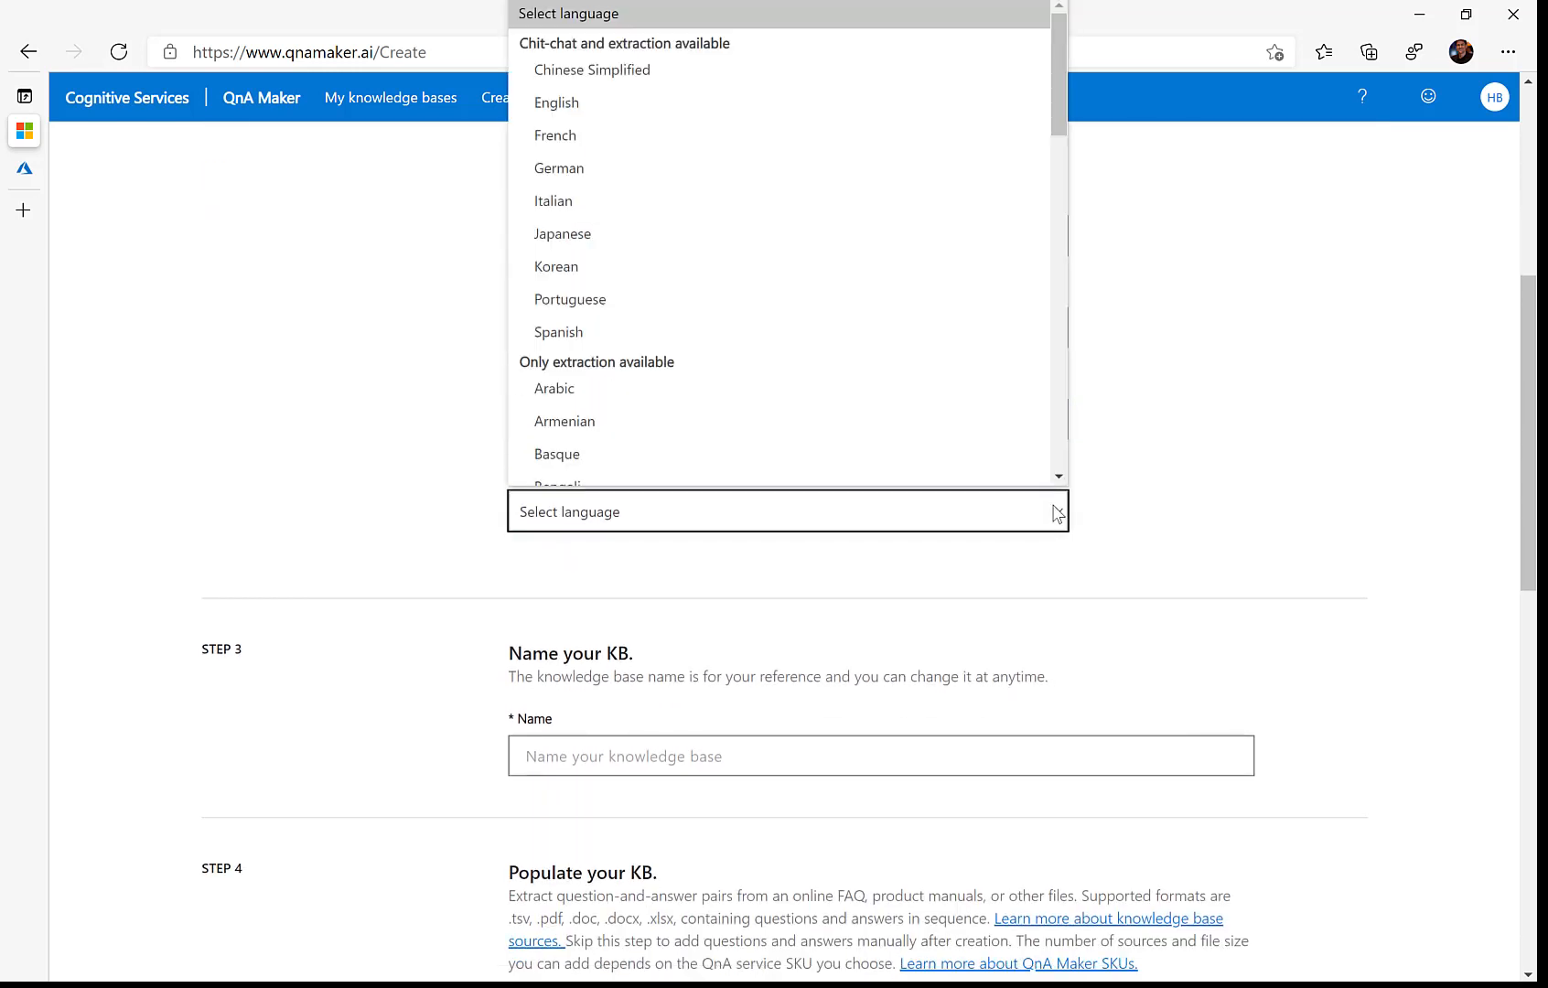
pyautogui.click(611, 102)
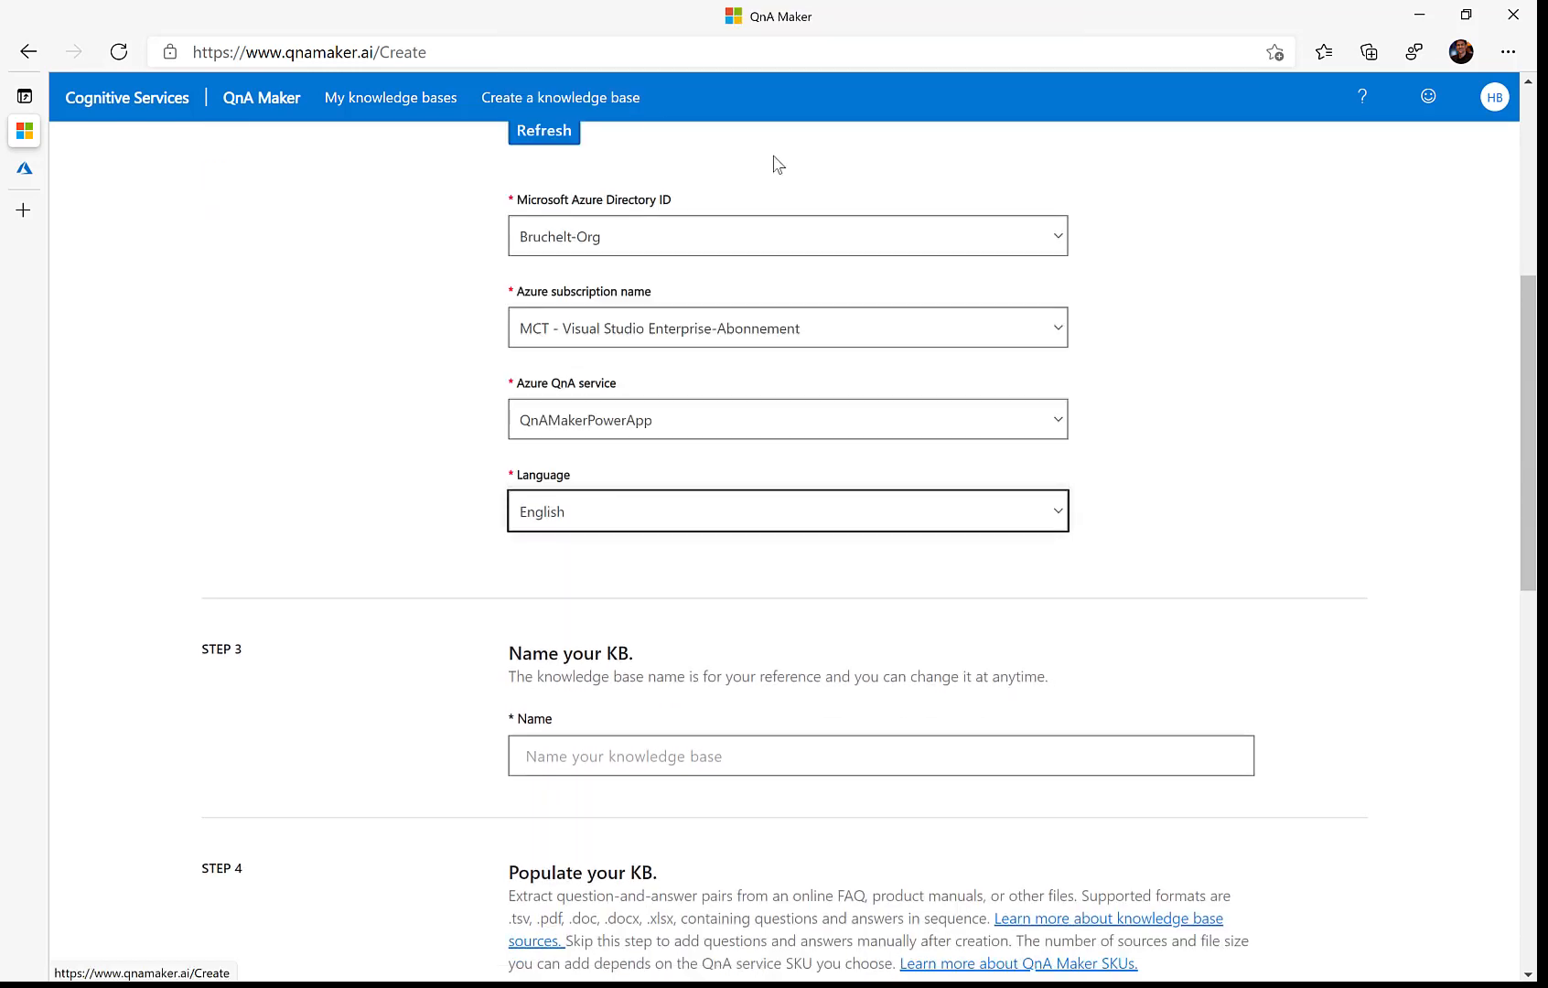
pyautogui.scroll(-3, 1114, 405)
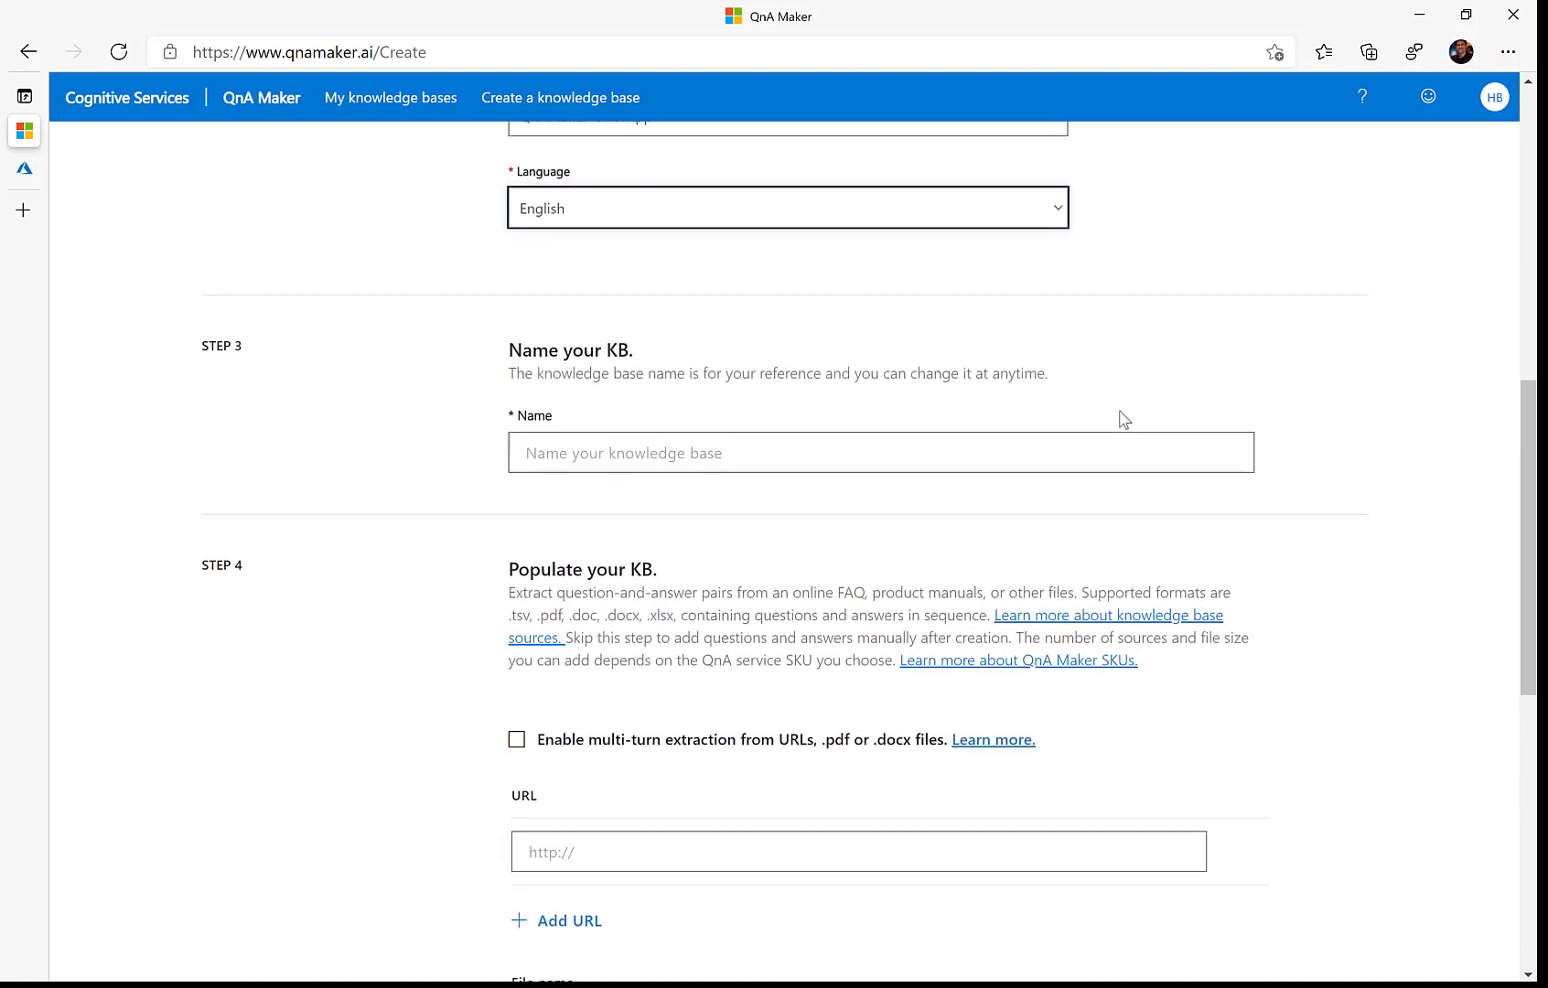
pyautogui.click(930, 428)
pyautogui.write('Sur')
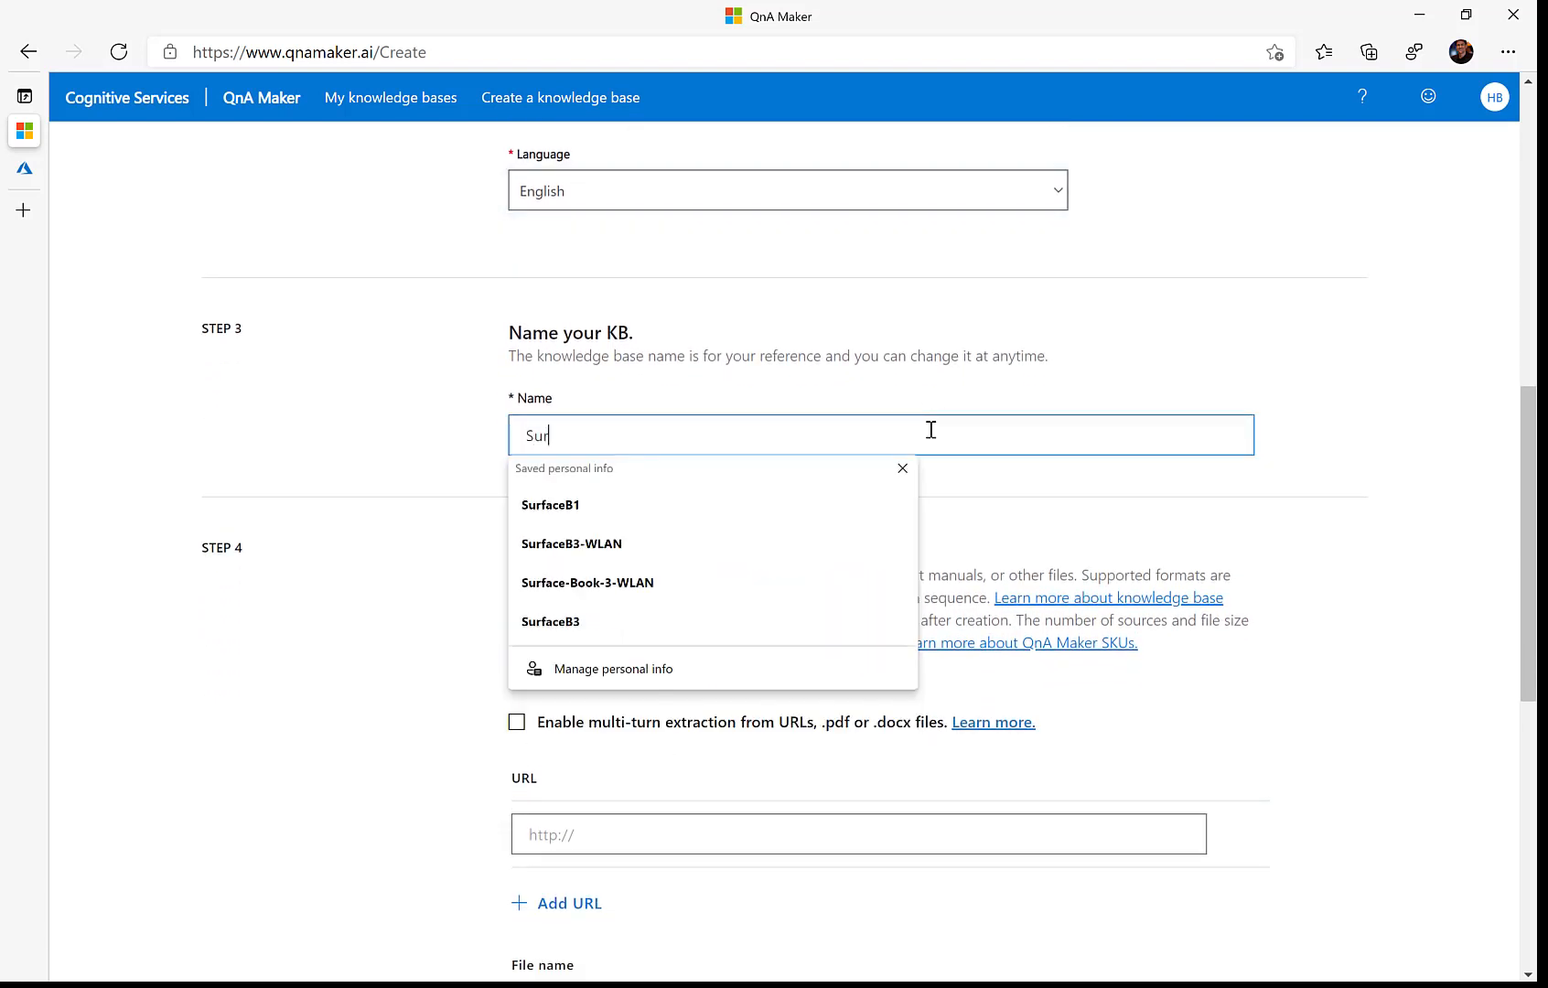
pyautogui.write('face')
pyautogui.click(1108, 360)
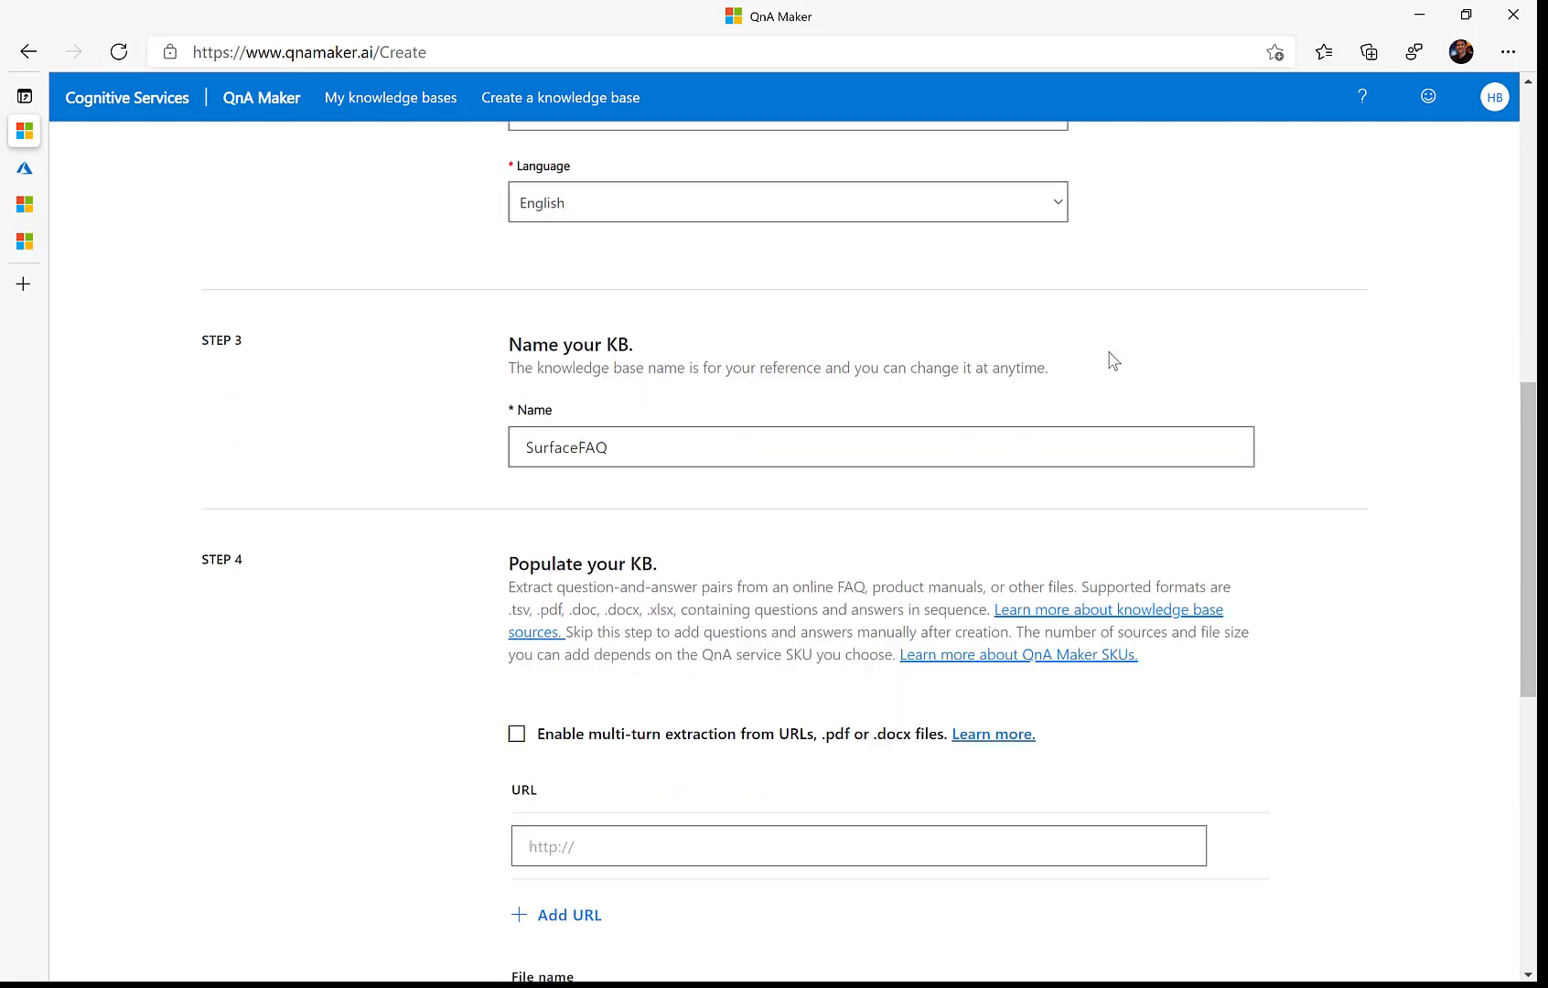
# Step: Add the Surface FAQ page's address as the first source URL
pyautogui.scroll(-1, 1111, 359)
pyautogui.scroll(-3, 1111, 359)
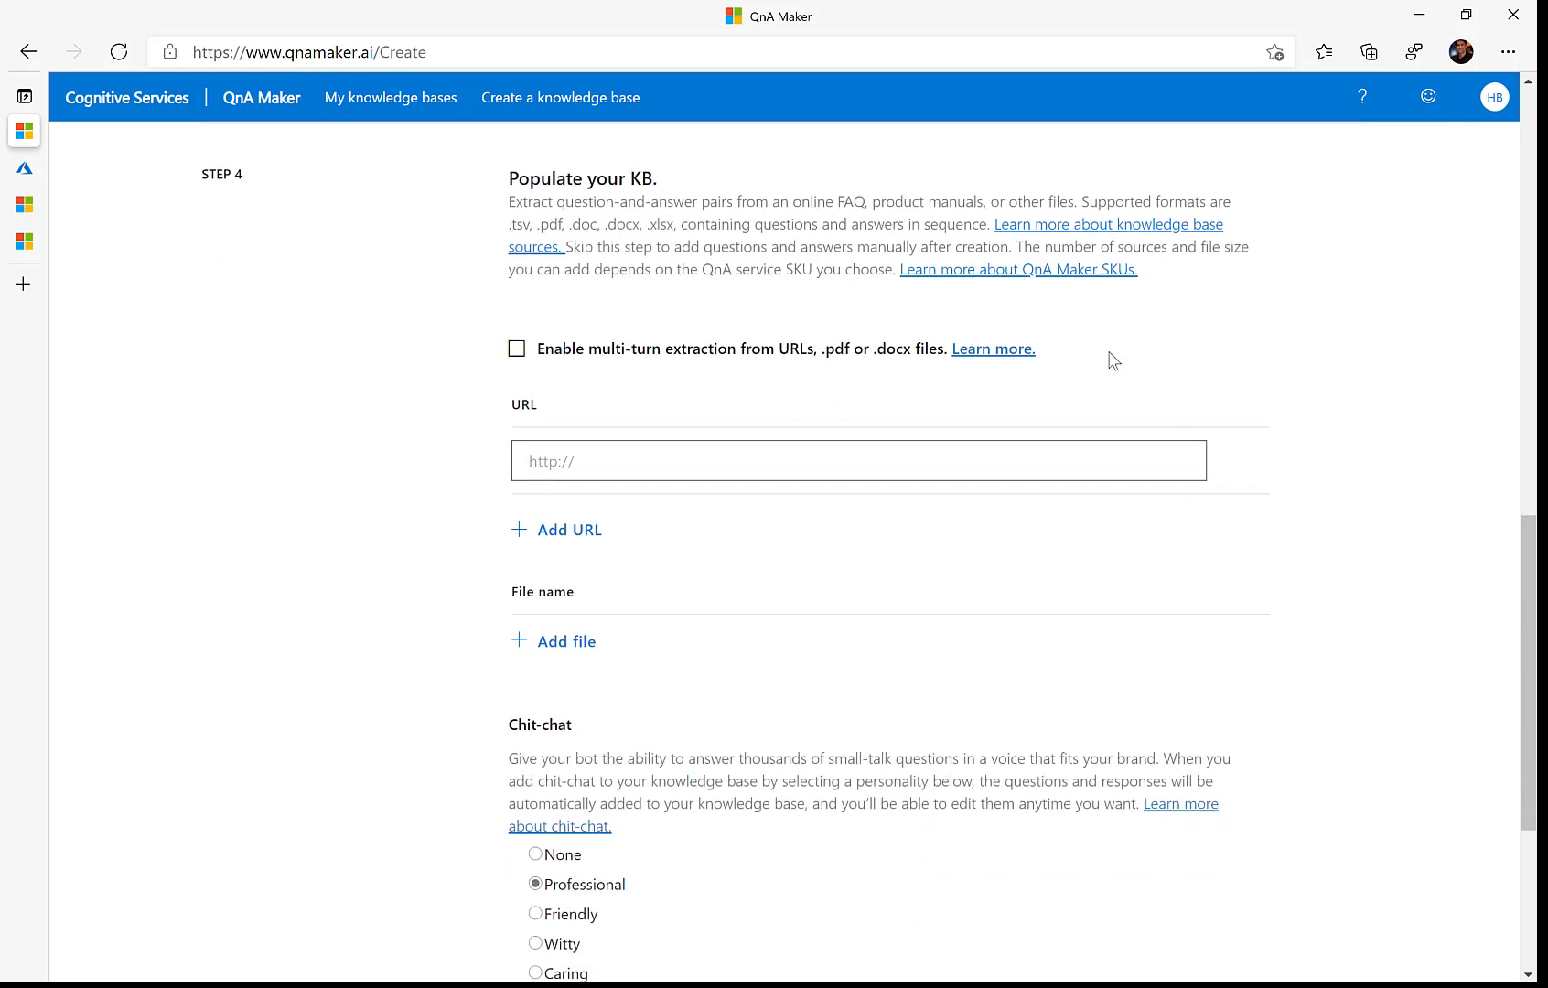
pyautogui.click(605, 458)
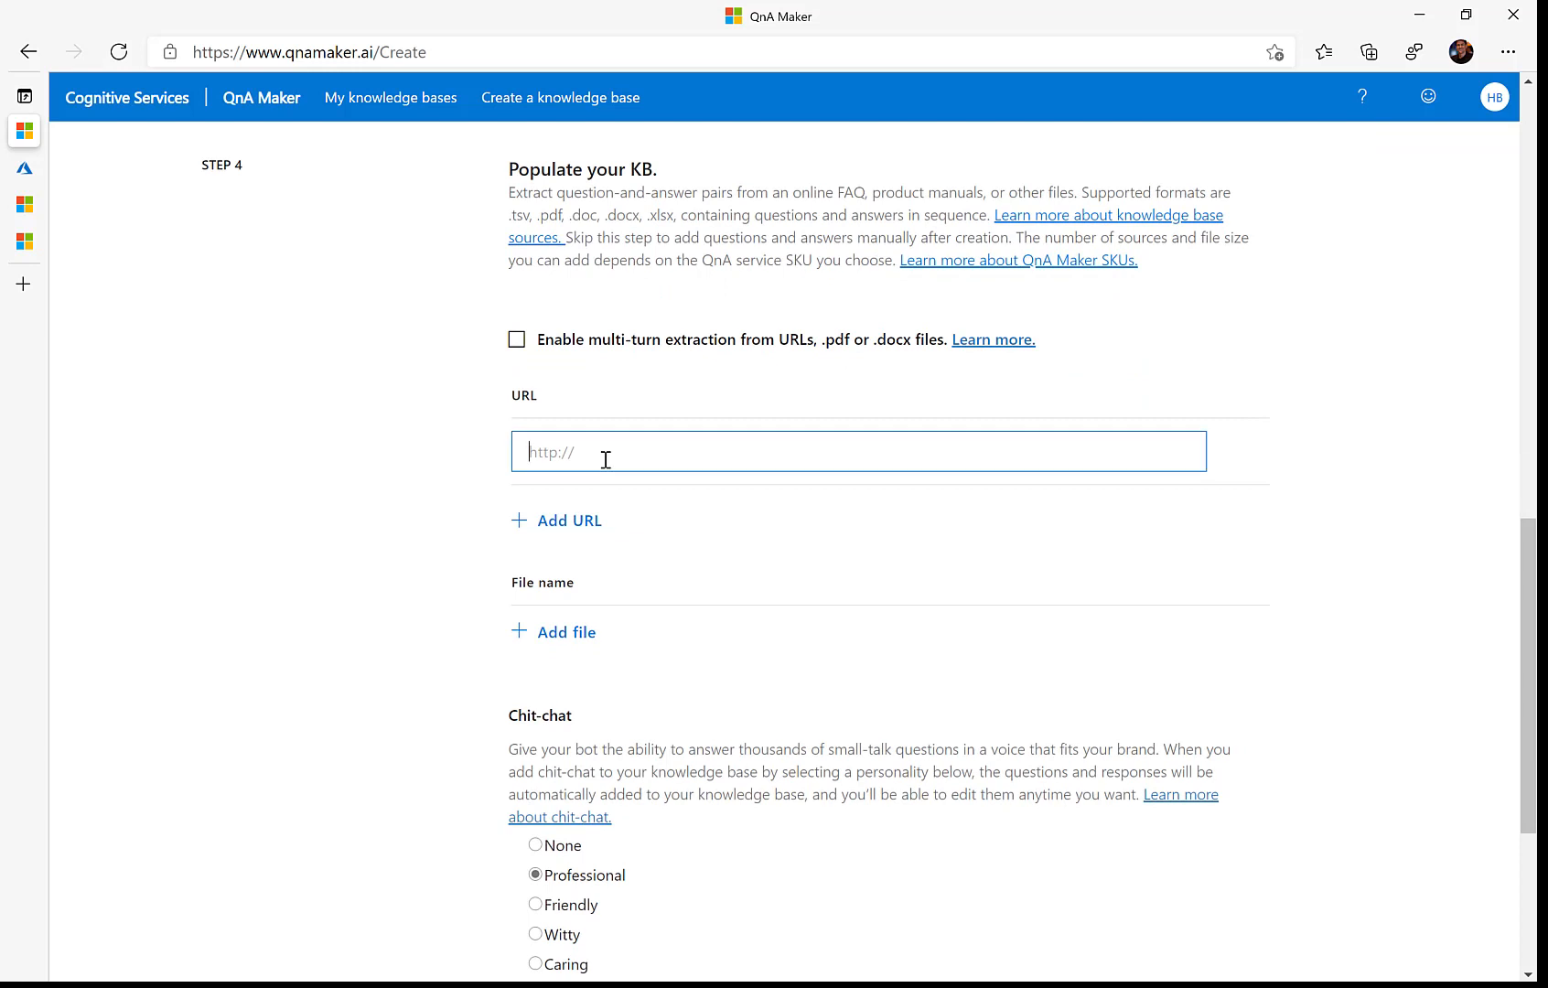
pyautogui.click(25, 204)
pyautogui.hotkey('ctrl', 'c')
pyautogui.click(24, 131)
pyautogui.hotkey('ctrl', 'v')
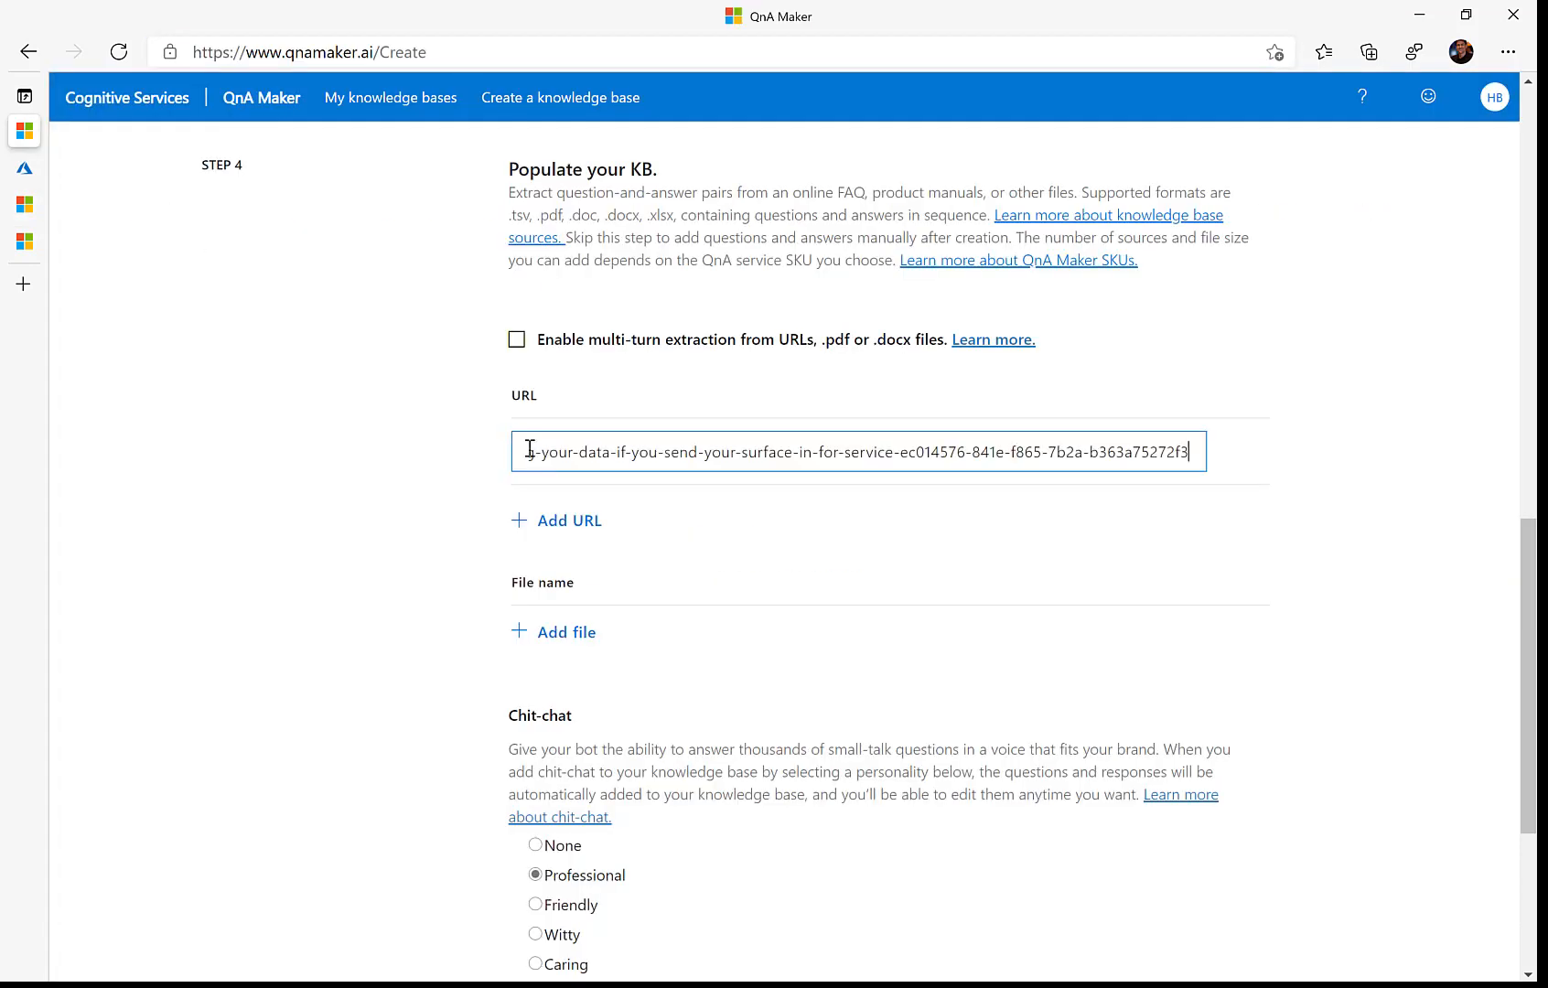
pyautogui.click(562, 521)
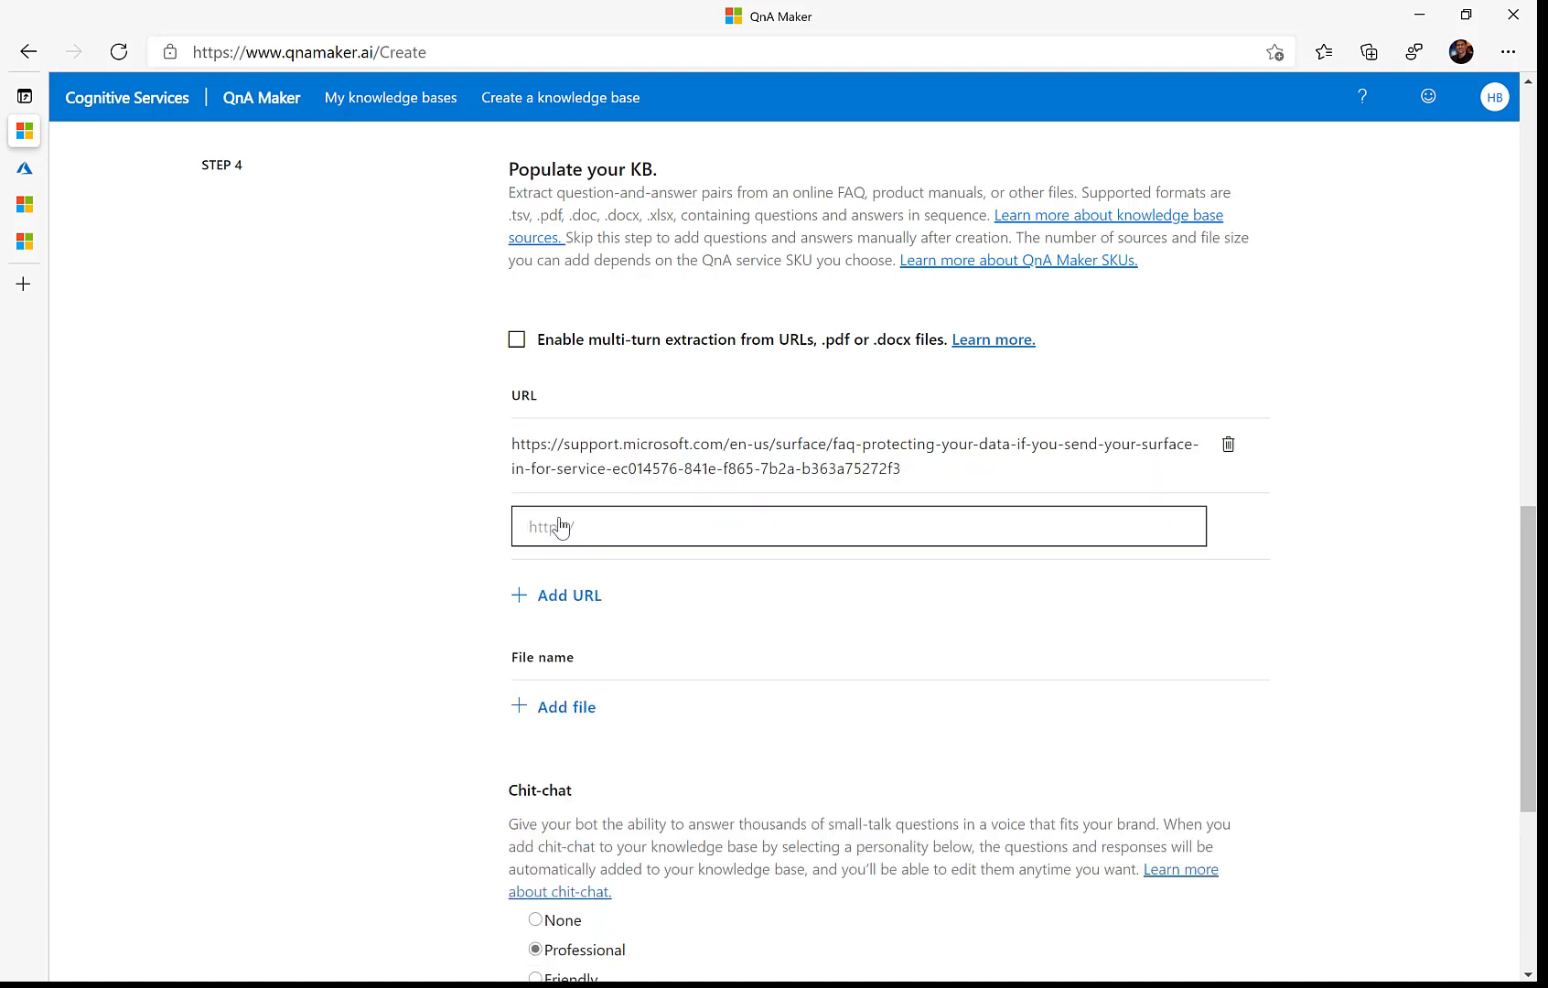
# Step: Add the Surface Pro help page's address as a second source and create the knowledge base
pyautogui.click(24, 241)
pyautogui.hotkey('ctrl', 'c')
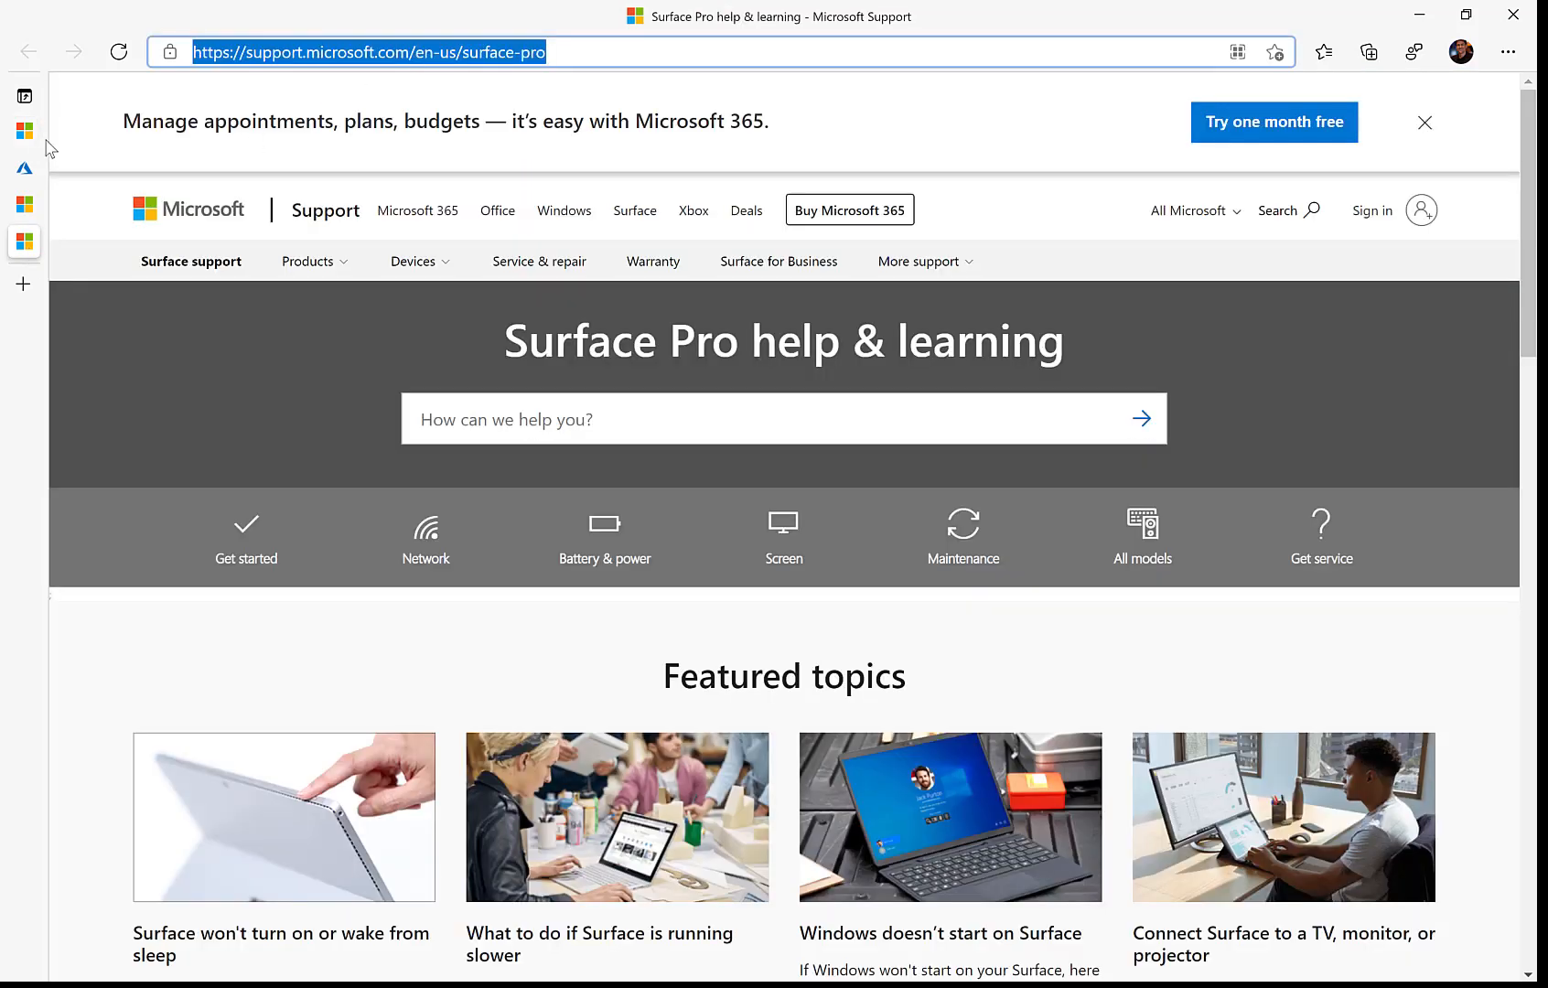
pyautogui.click(24, 130)
pyautogui.click(582, 535)
pyautogui.hotkey('ctrl', 'v')
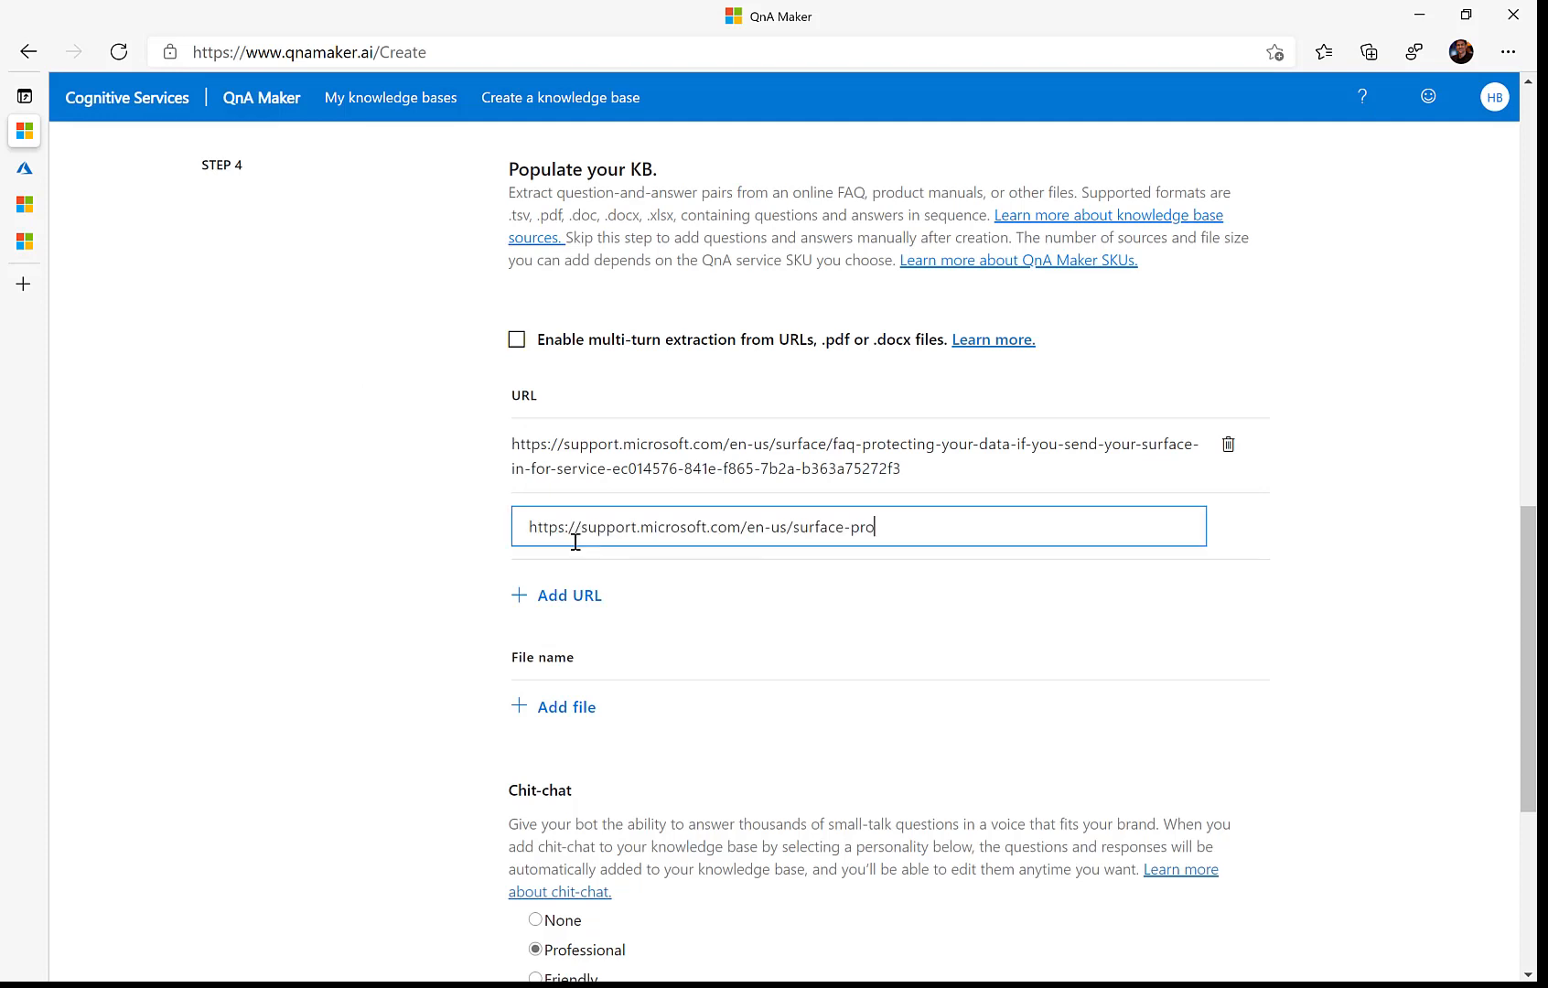
pyautogui.scroll(-5, 422, 507)
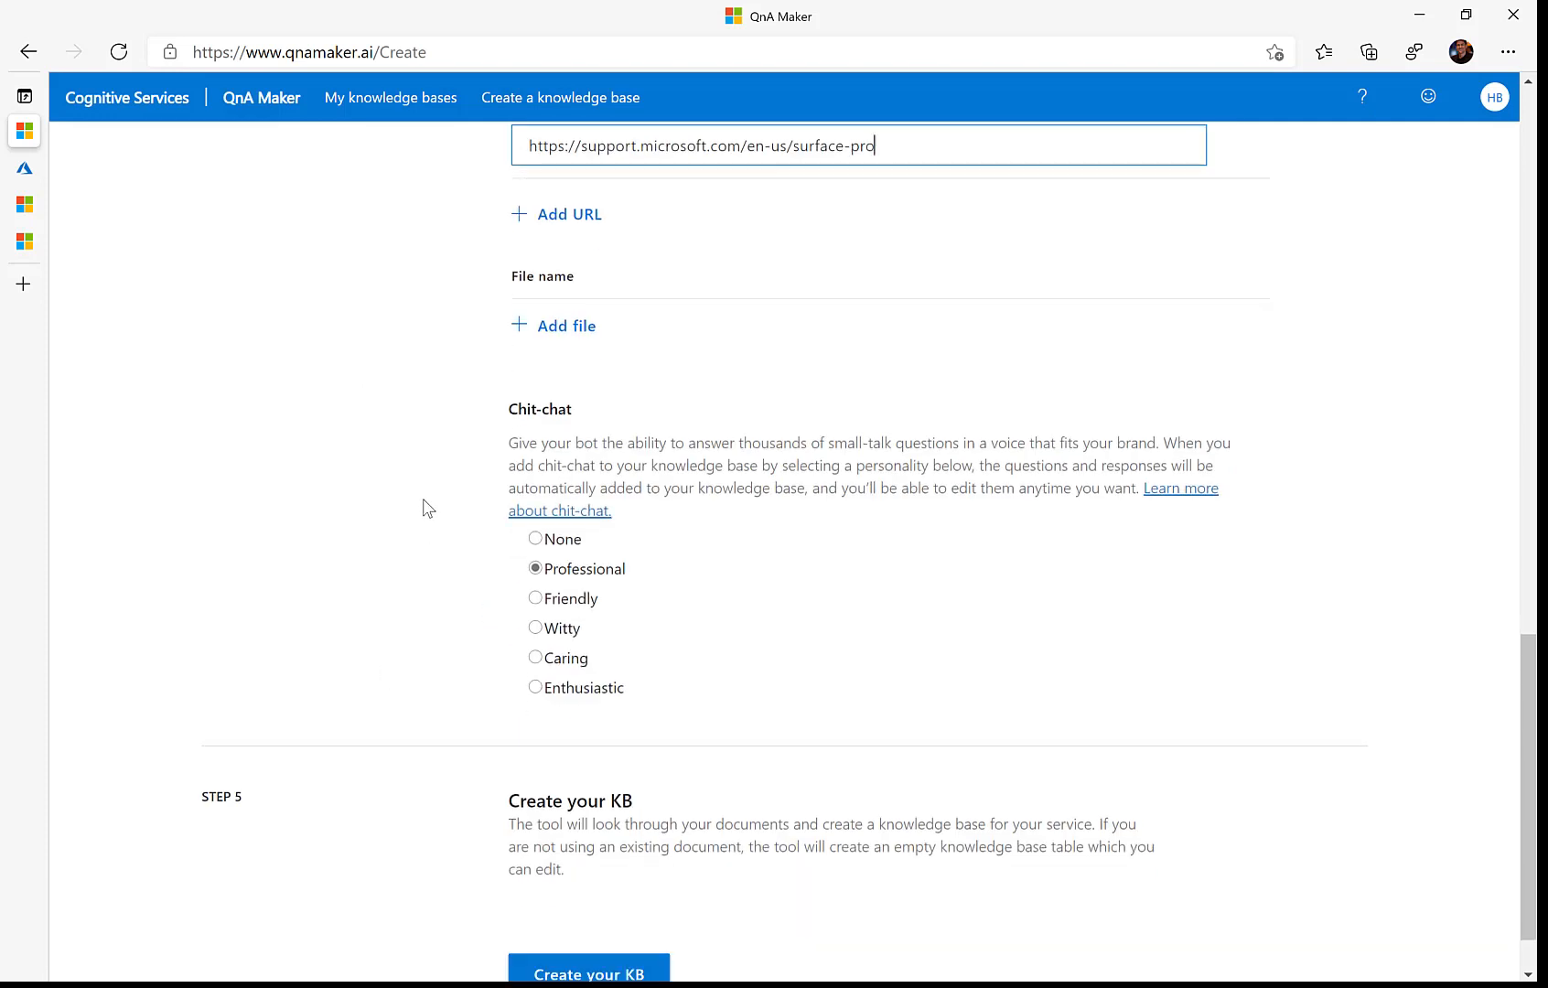
pyautogui.scroll(-1, 549, 540)
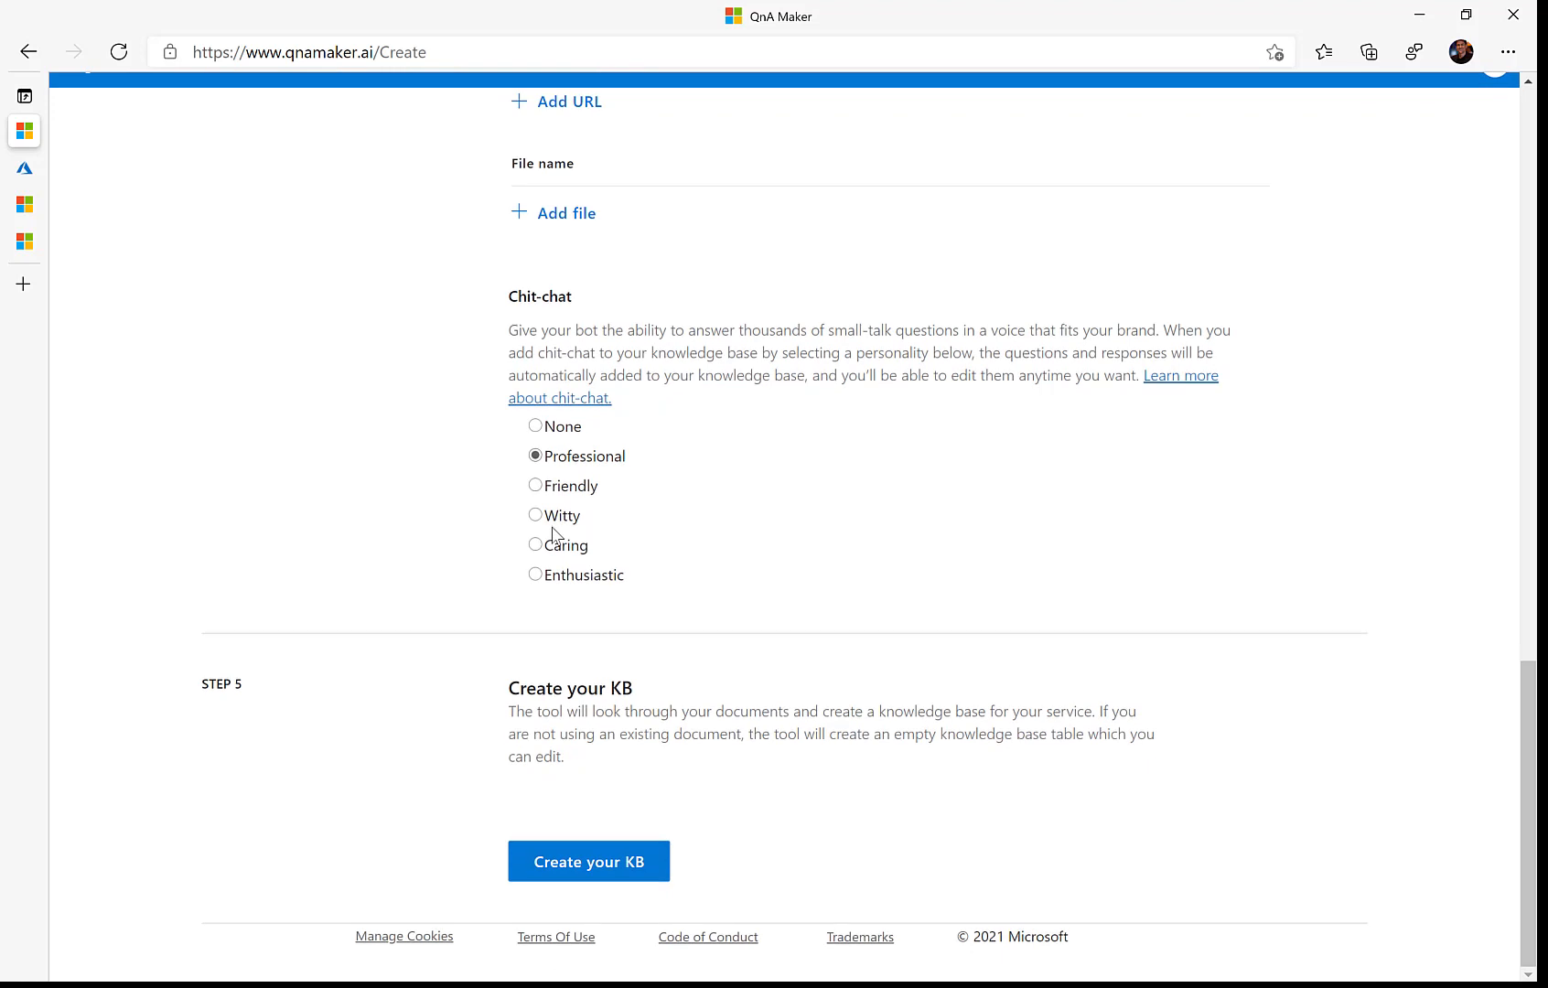
pyautogui.click(596, 901)
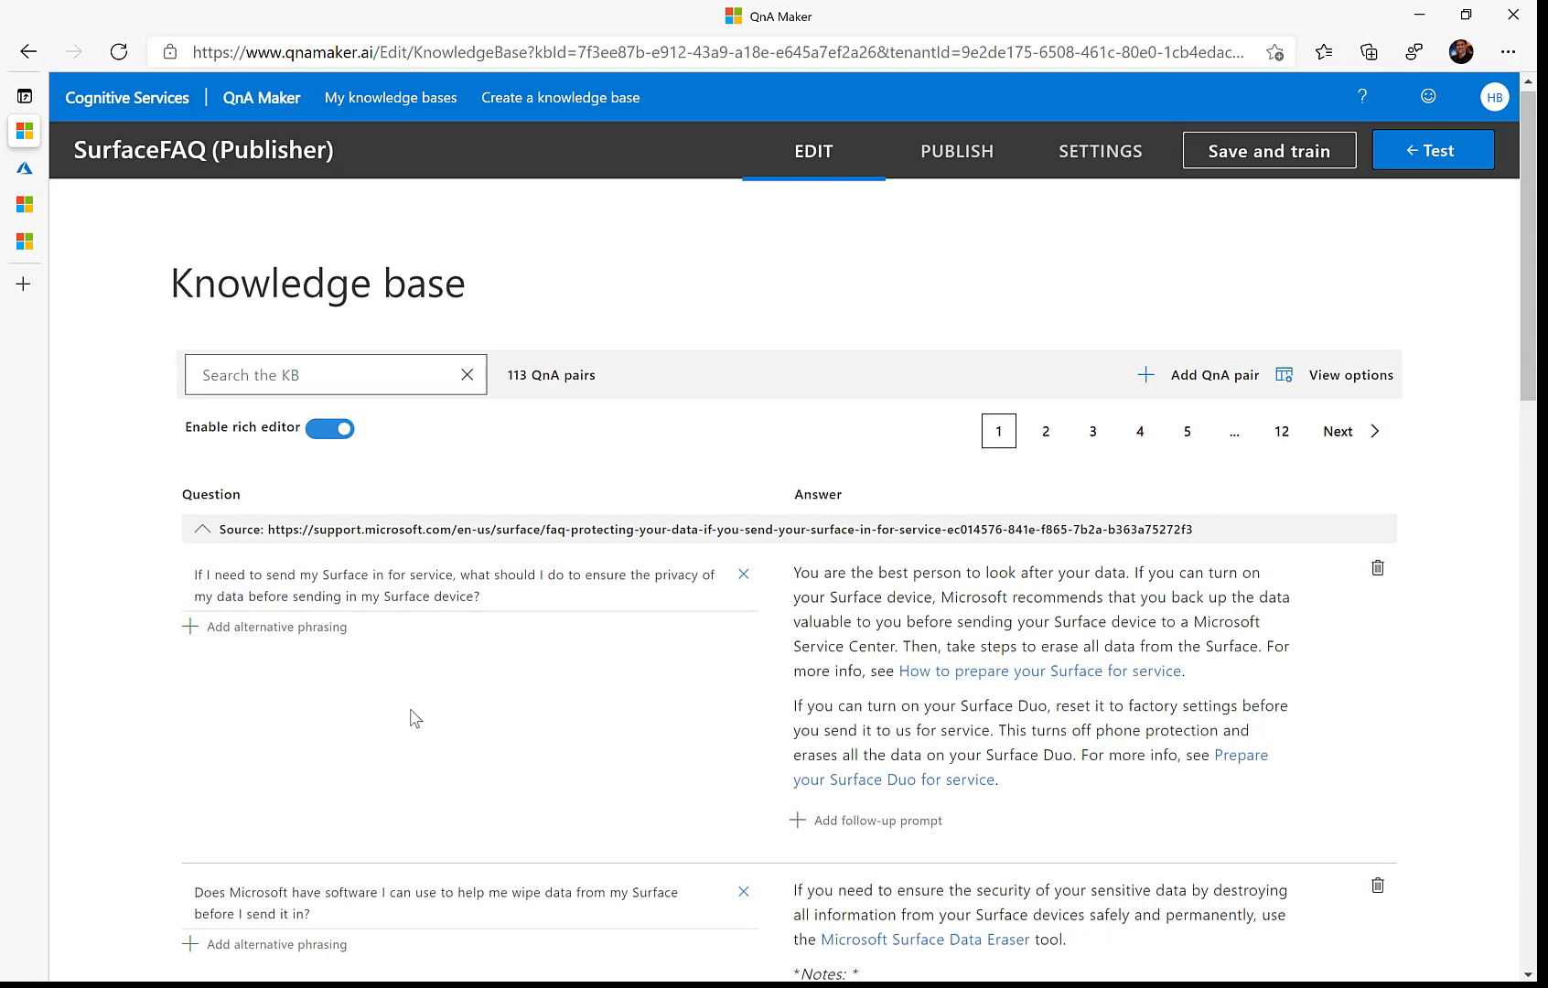
# Step: Test SurfaceFAQ with 'Can I wipe data from my Surface?', then save and train it
pyautogui.scroll(-1, 411, 718)
pyautogui.scroll(-2, 412, 717)
pyautogui.scroll(3, 412, 718)
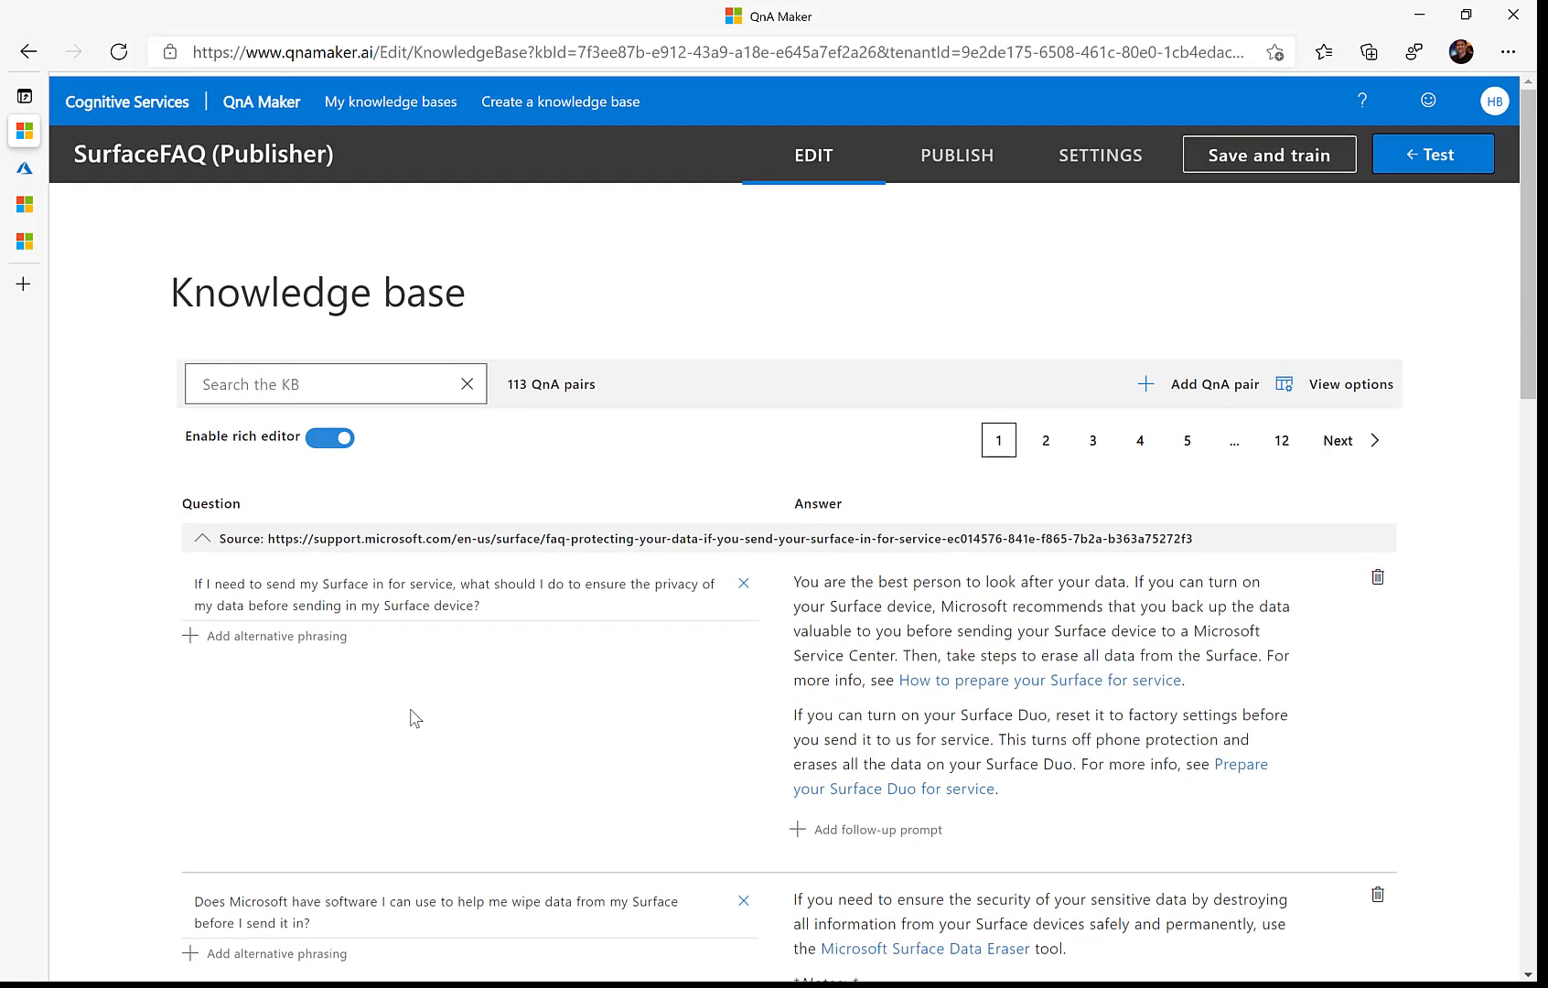
pyautogui.click(1418, 161)
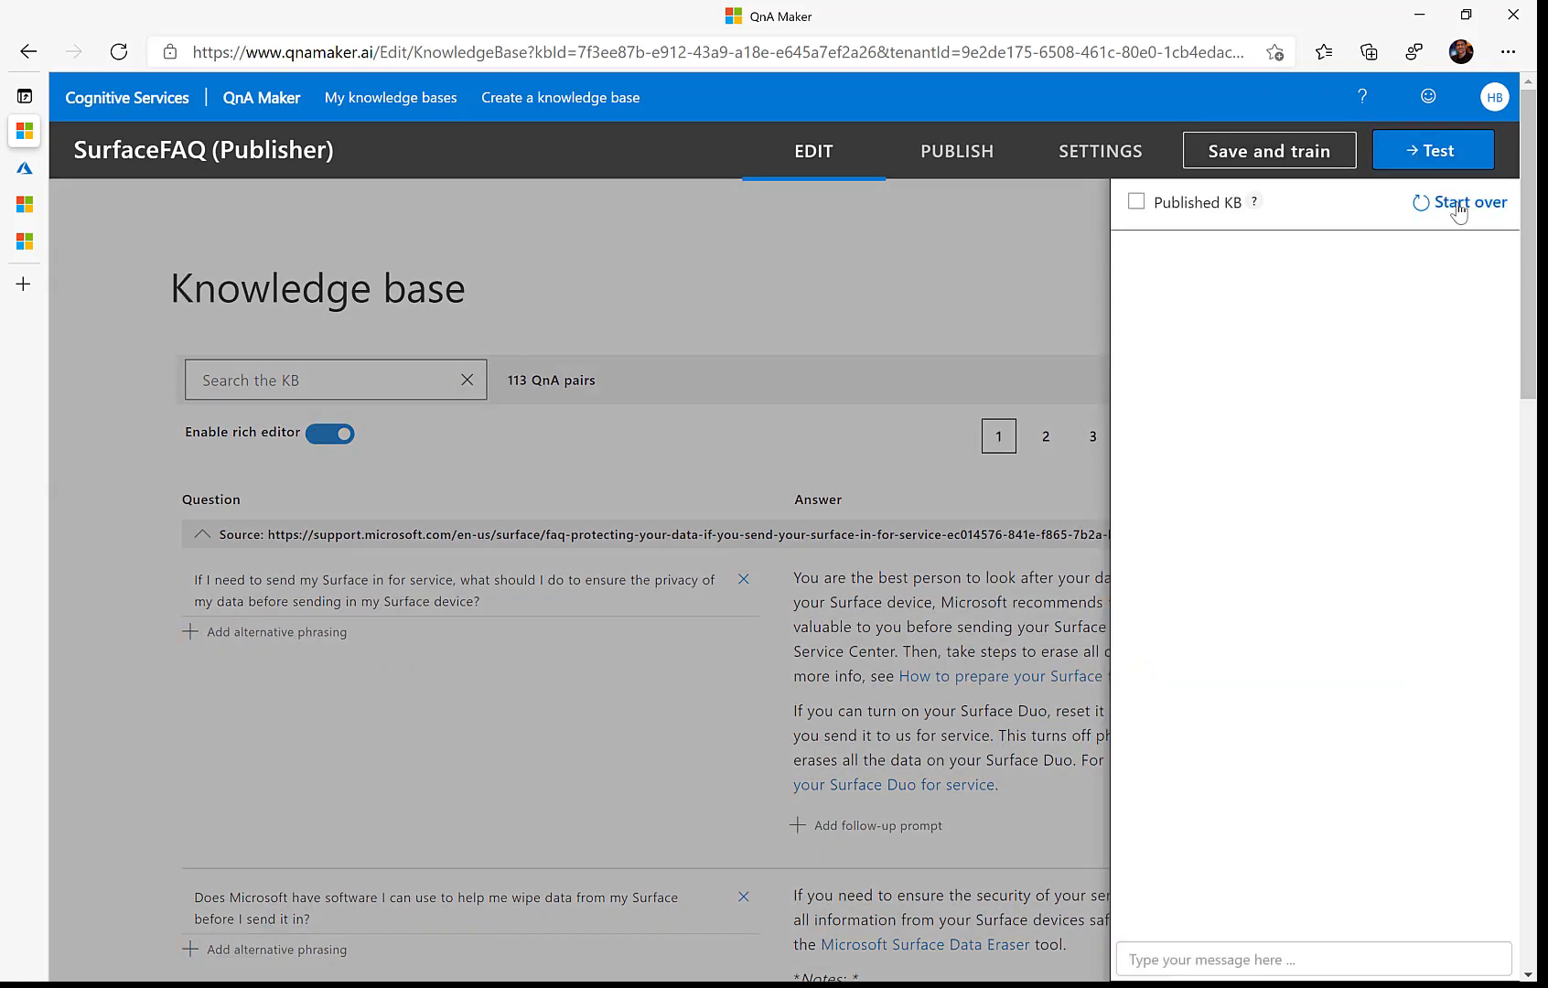
pyautogui.click(1183, 953)
pyautogui.write('Can I wipe')
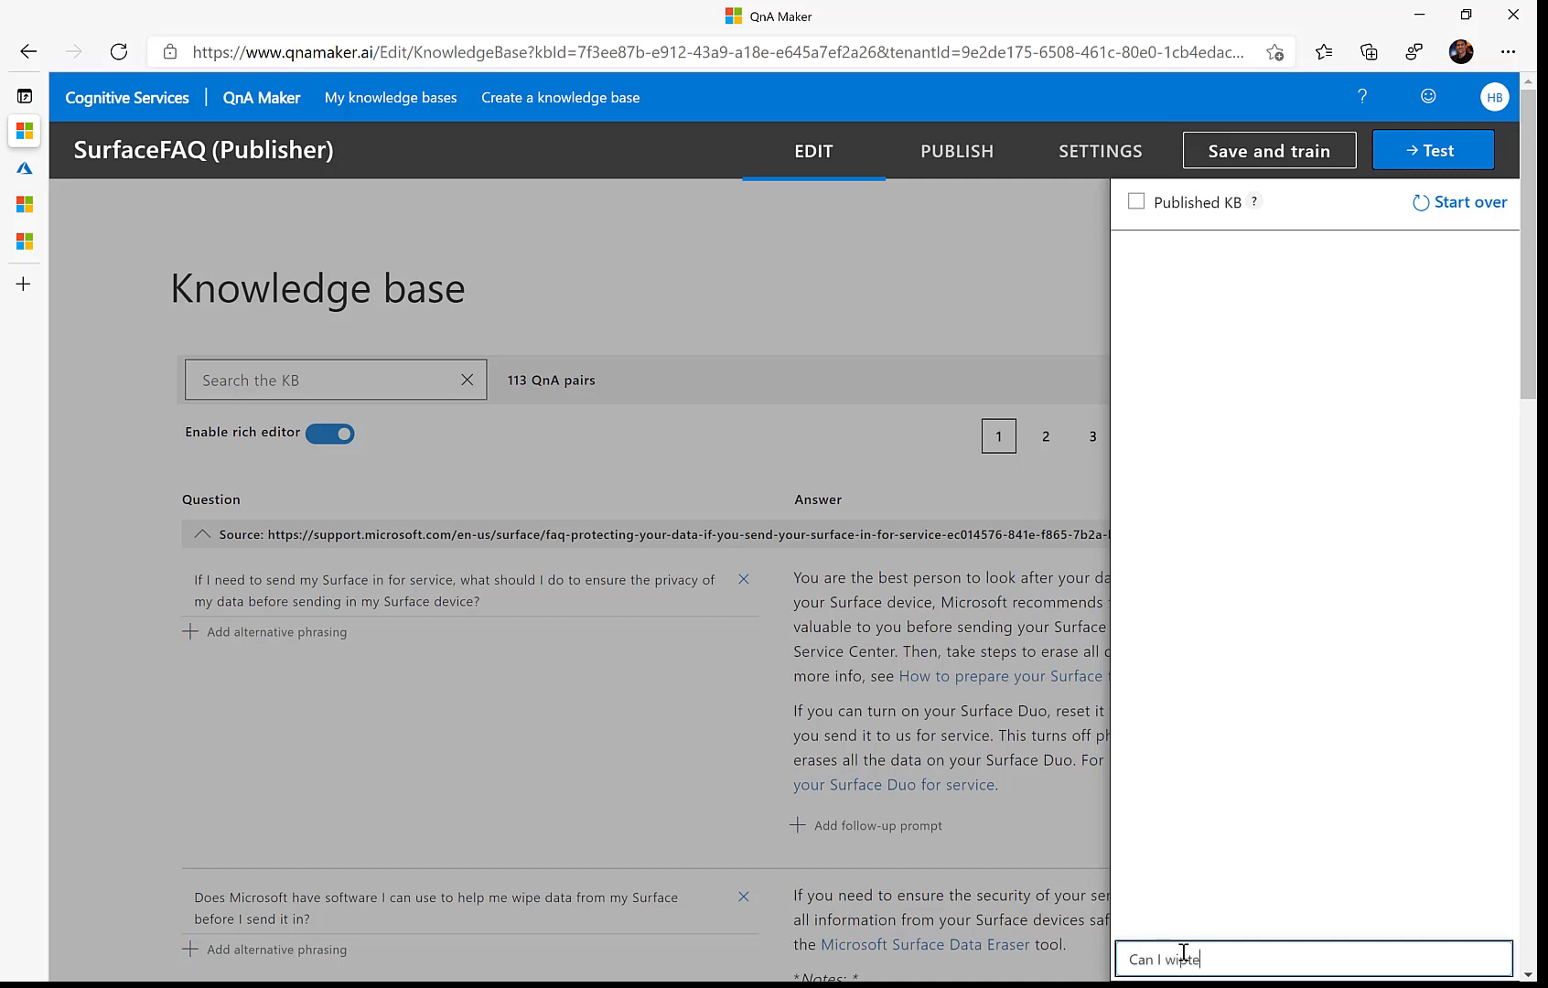
pyautogui.write(' data from my Surface?')
pyautogui.press('Return')
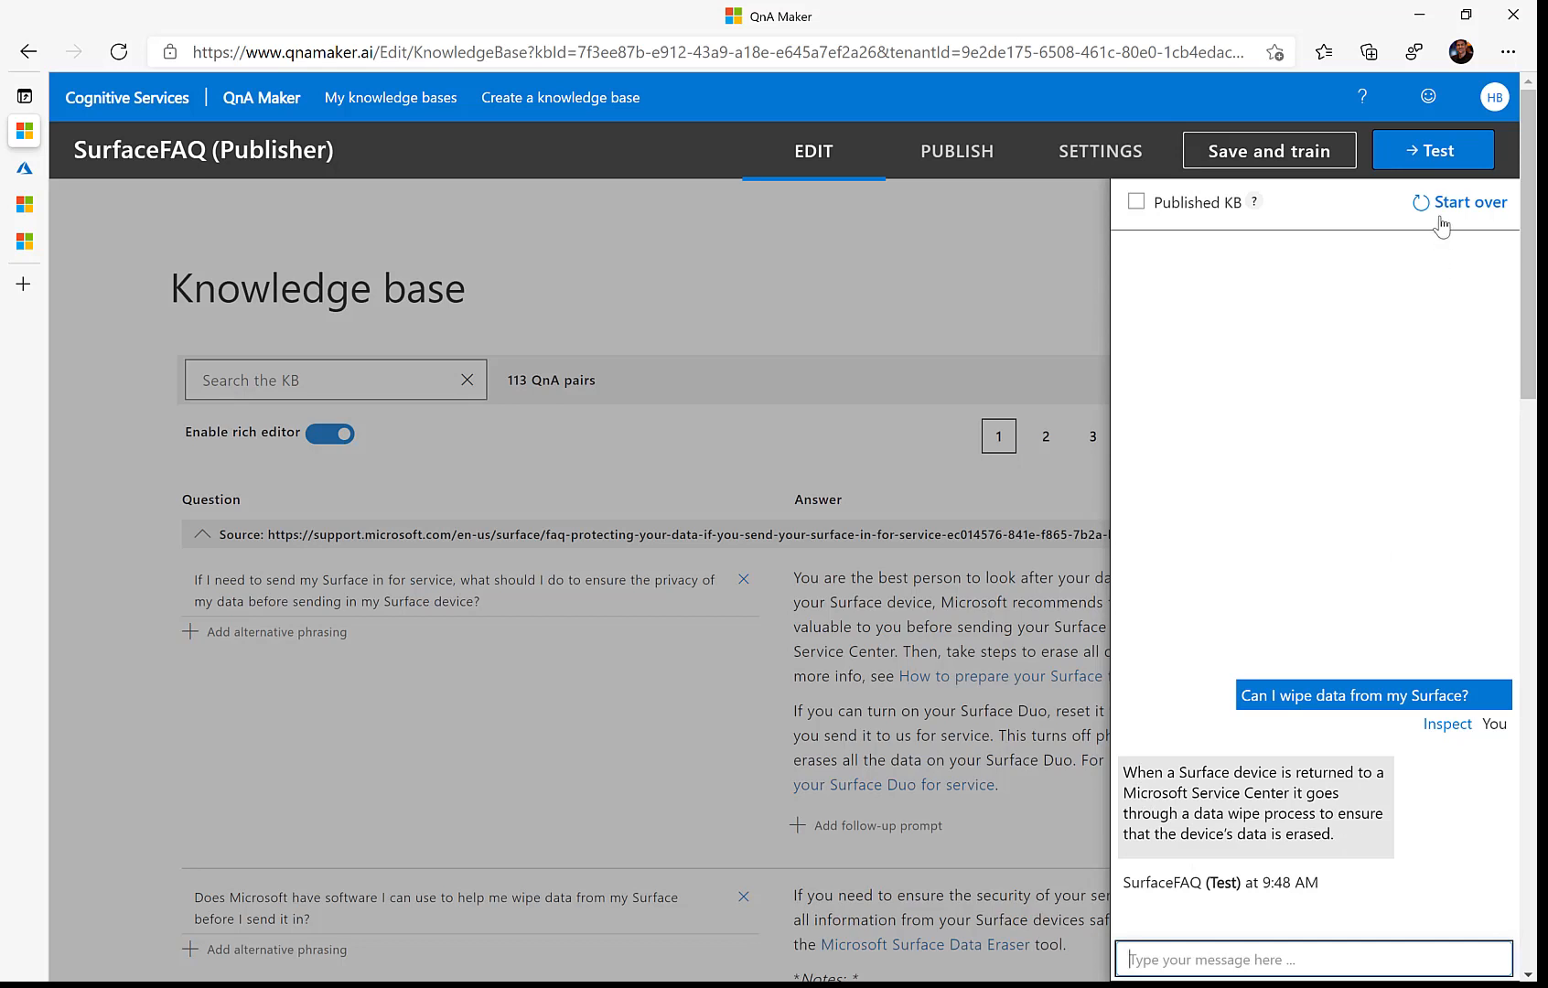
pyautogui.click(1277, 158)
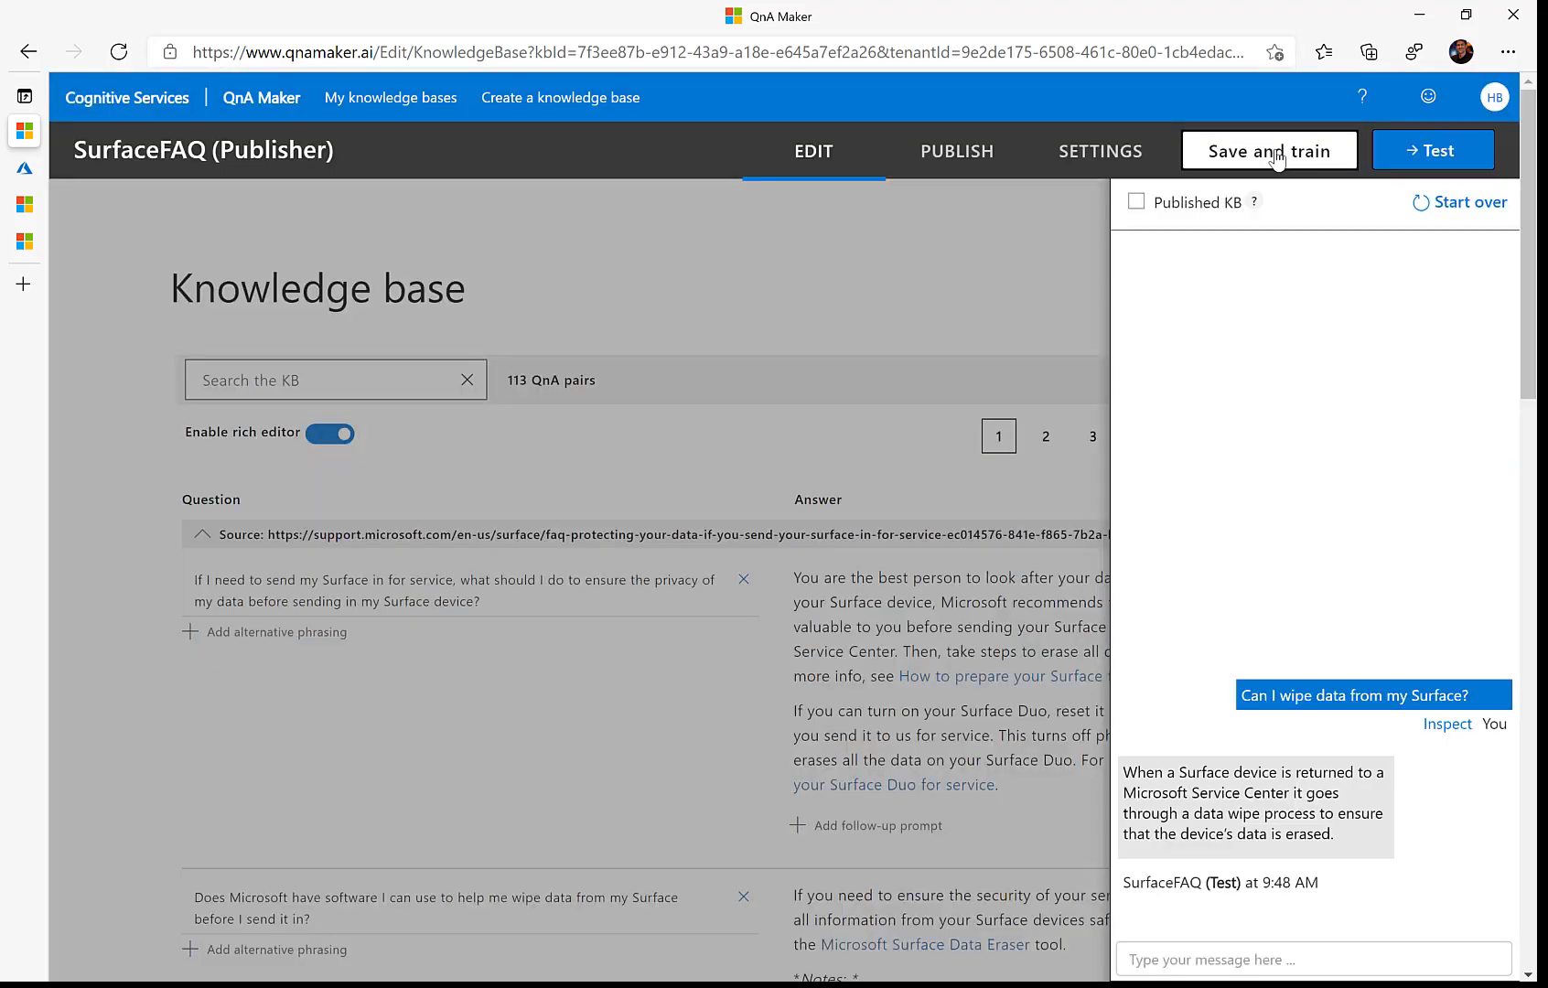
pyautogui.click(1406, 157)
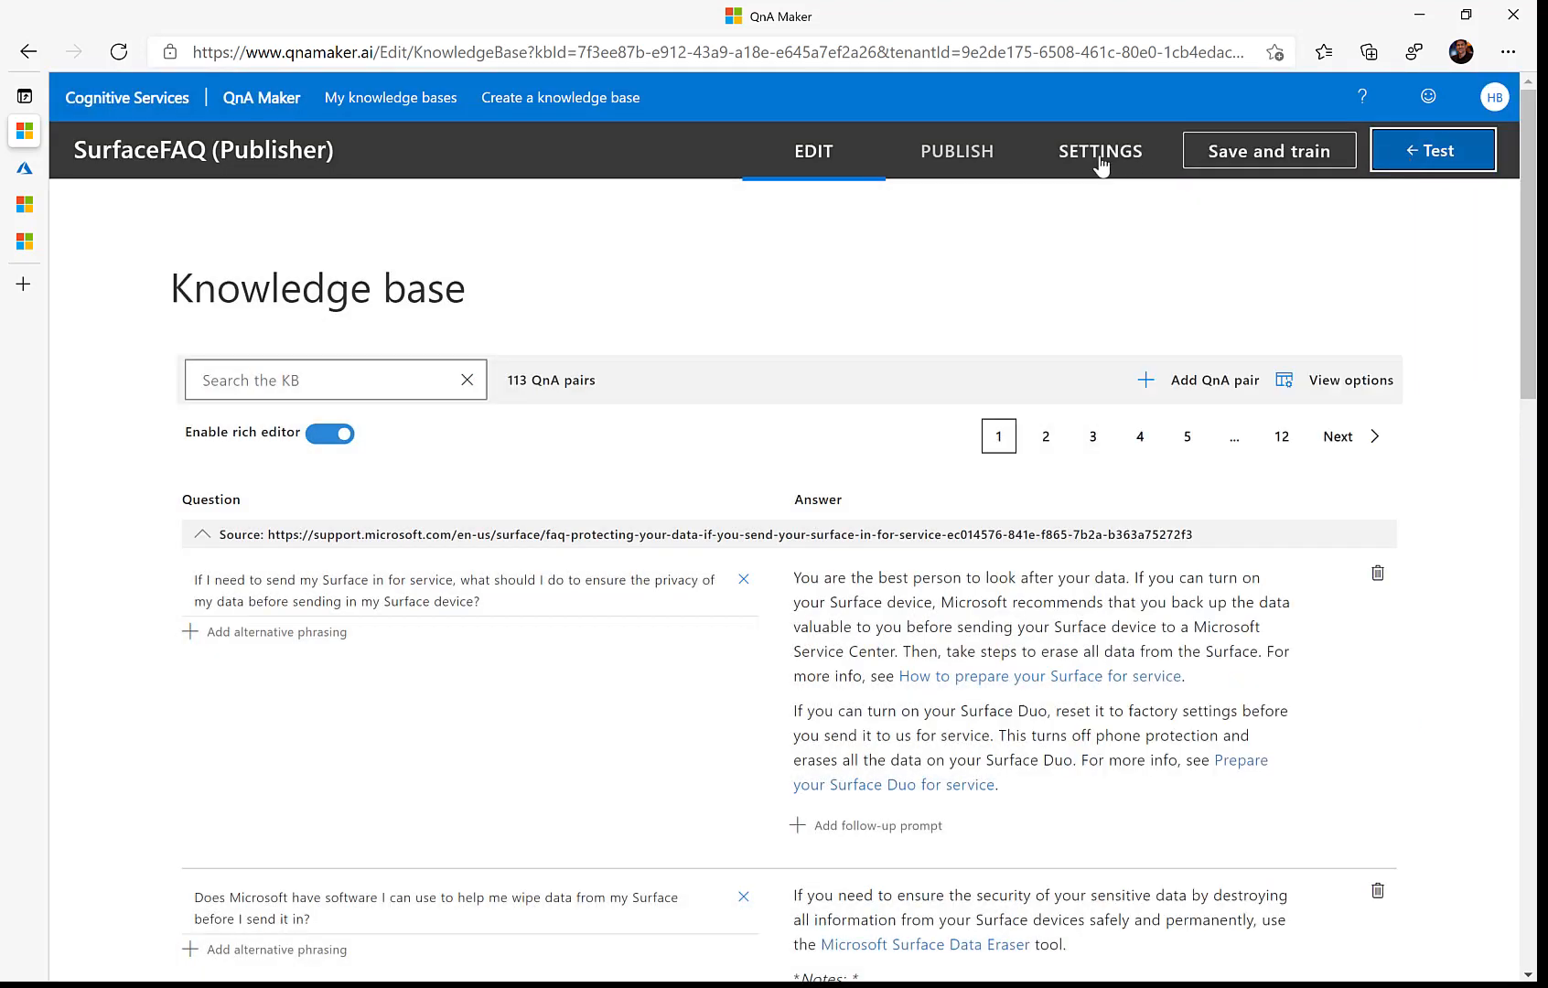
# Step: Publish SurfaceFAQ and select its generateAnswer HTTP request for copying
pyautogui.click(975, 161)
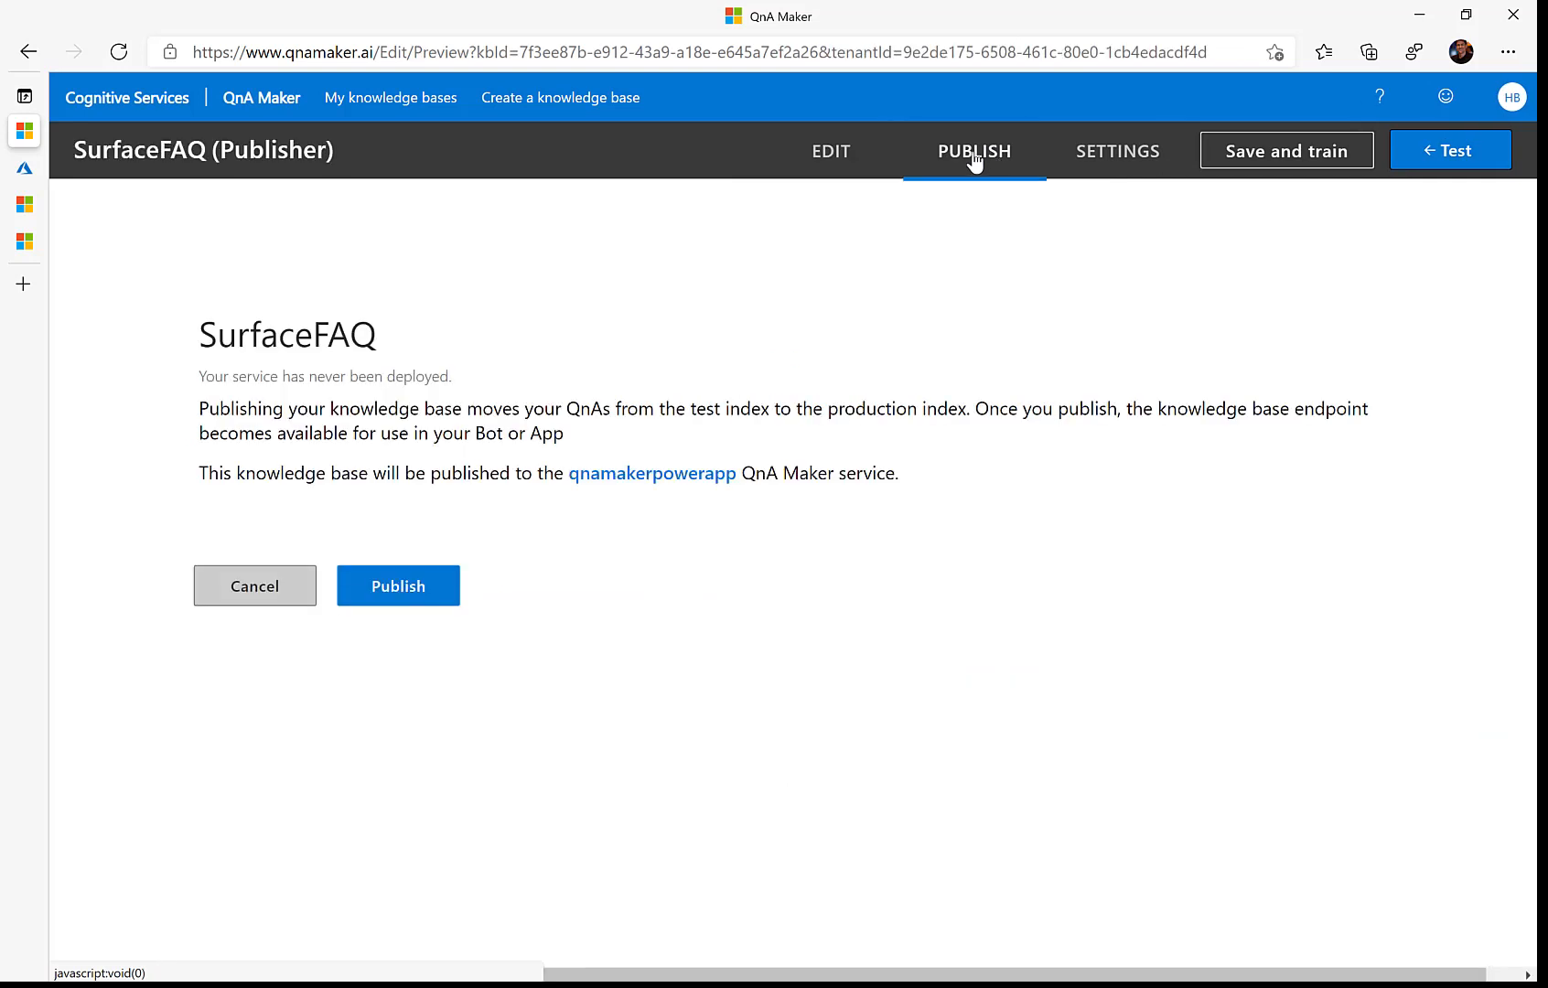
pyautogui.click(400, 589)
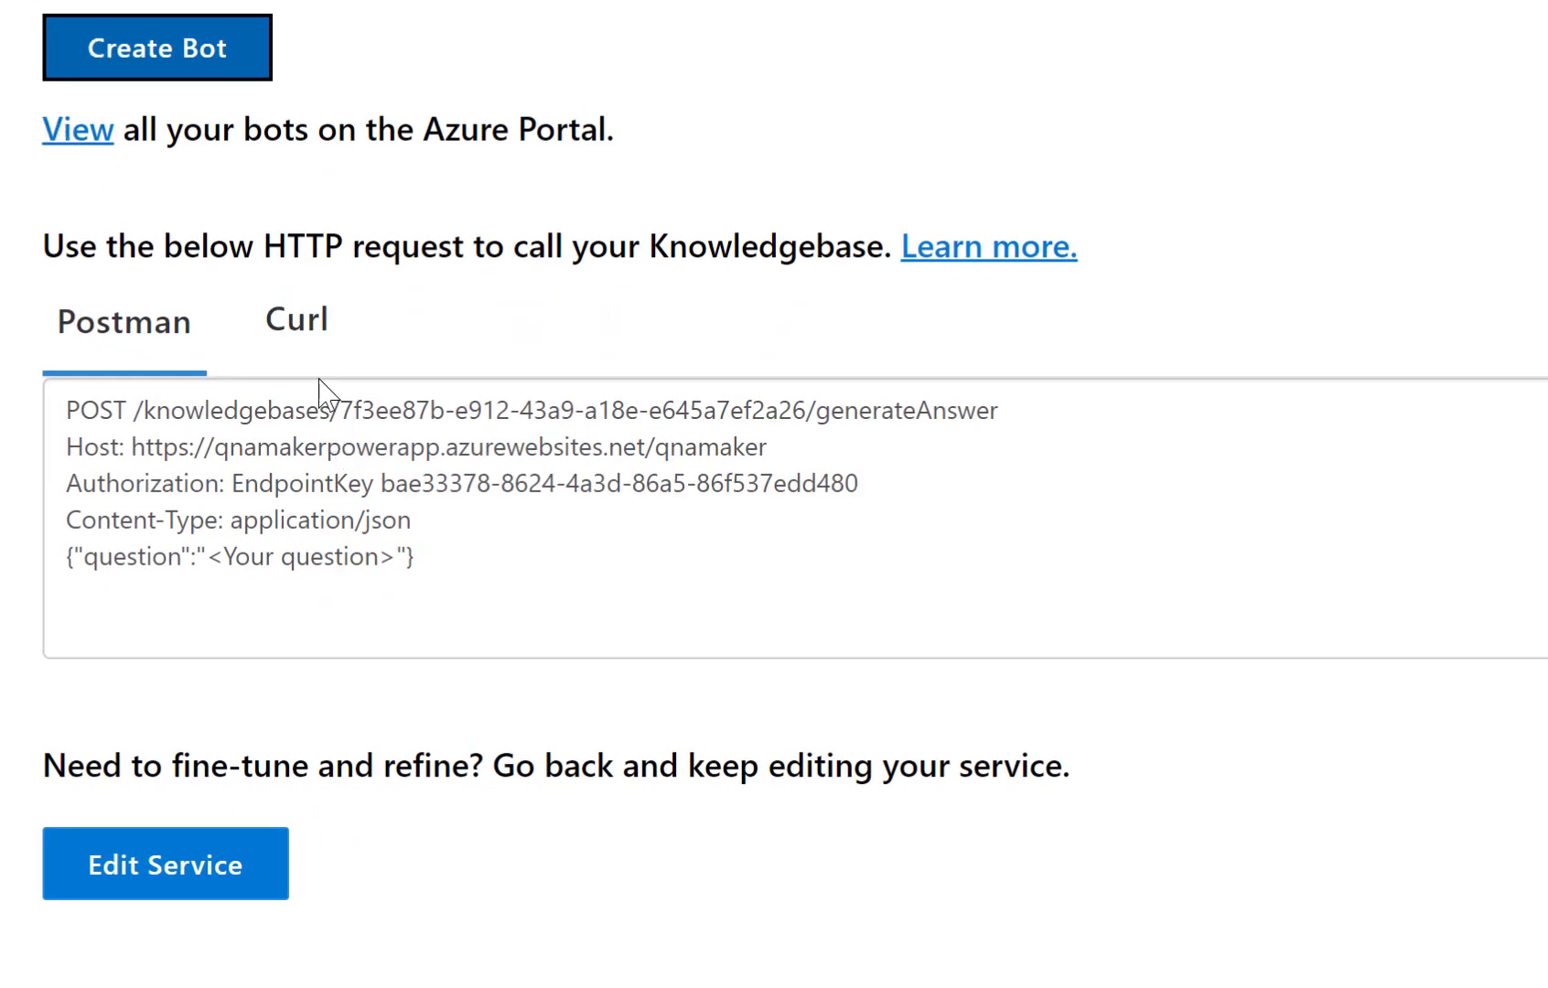
pyautogui.moveTo(444, 573); pyautogui.dragTo(41, 425)
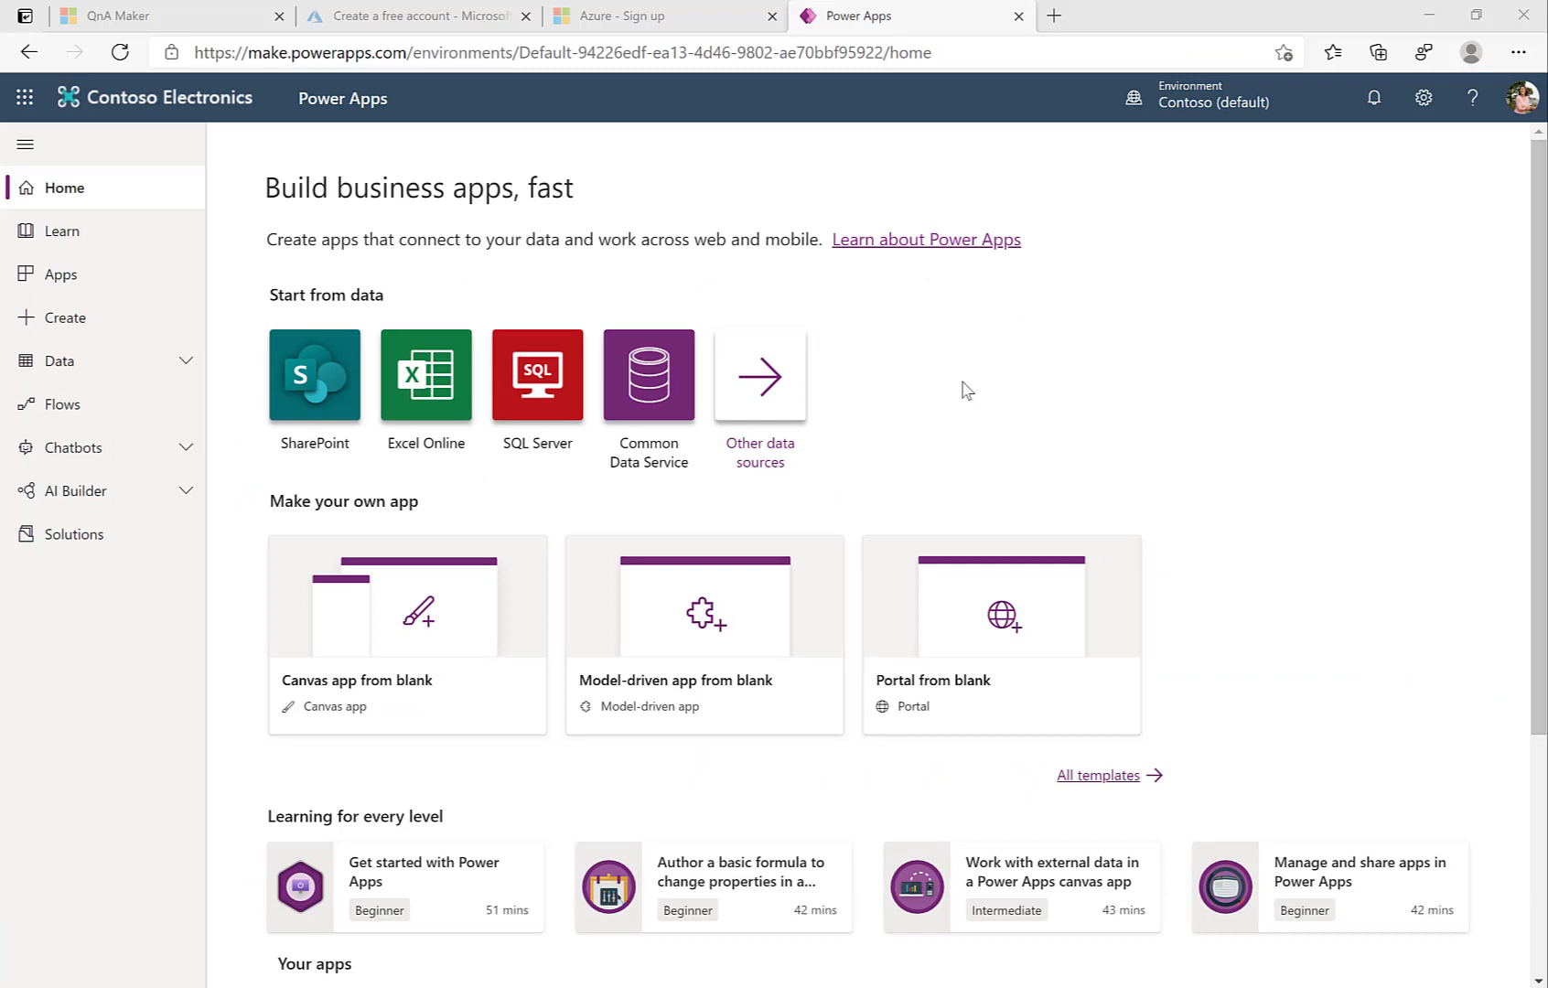
# Step: Create a blank phone-layout canvas app named 'Contoso Support'
pyautogui.click(422, 625)
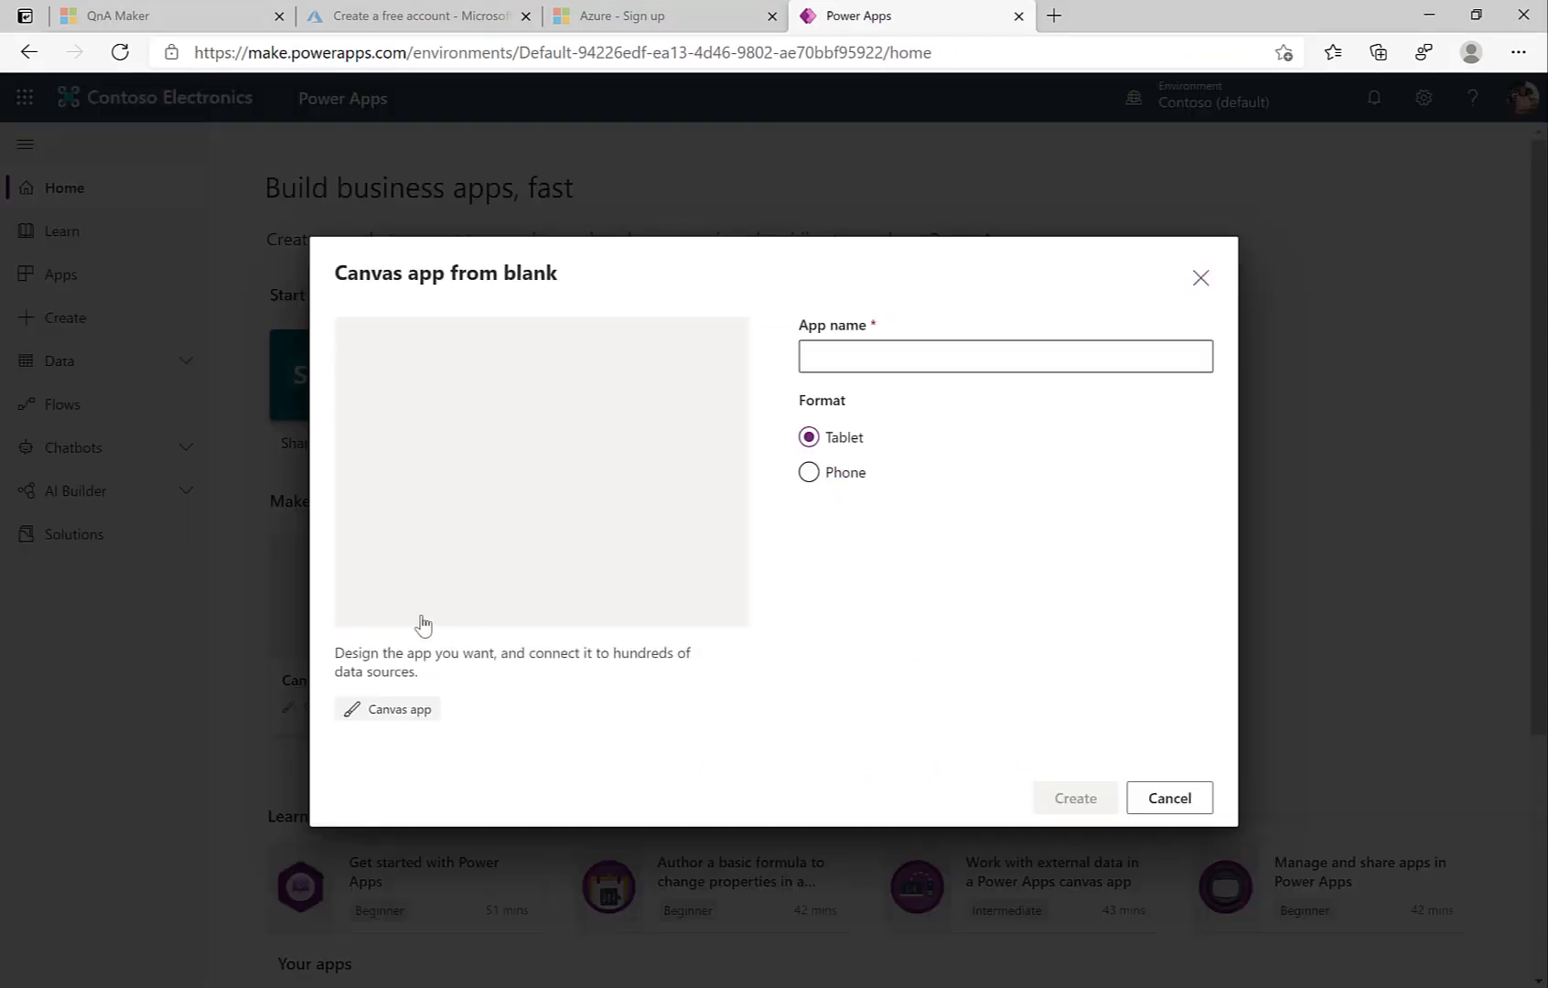
pyautogui.click(810, 478)
pyautogui.click(832, 358)
pyautogui.write('Contoso Supp')
pyautogui.click(1075, 800)
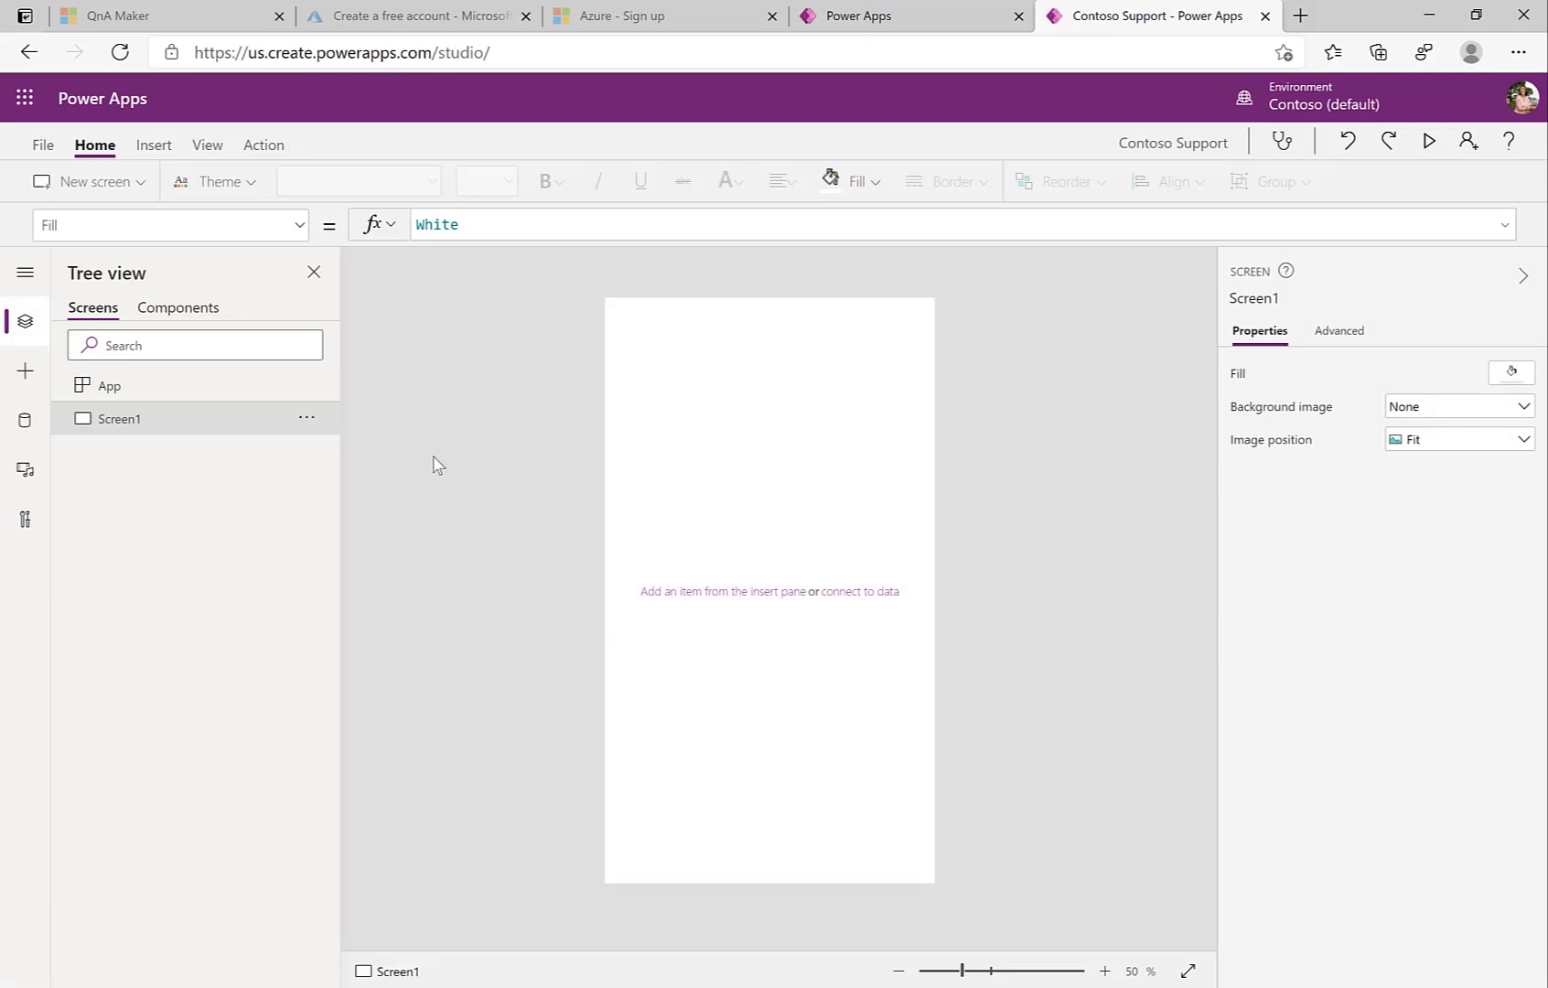
# Step: Rename Screen1 to HomeScreen
pyautogui.click(317, 419)
pyautogui.click(345, 485)
pyautogui.write('HomeScreen')
pyautogui.press('Return')
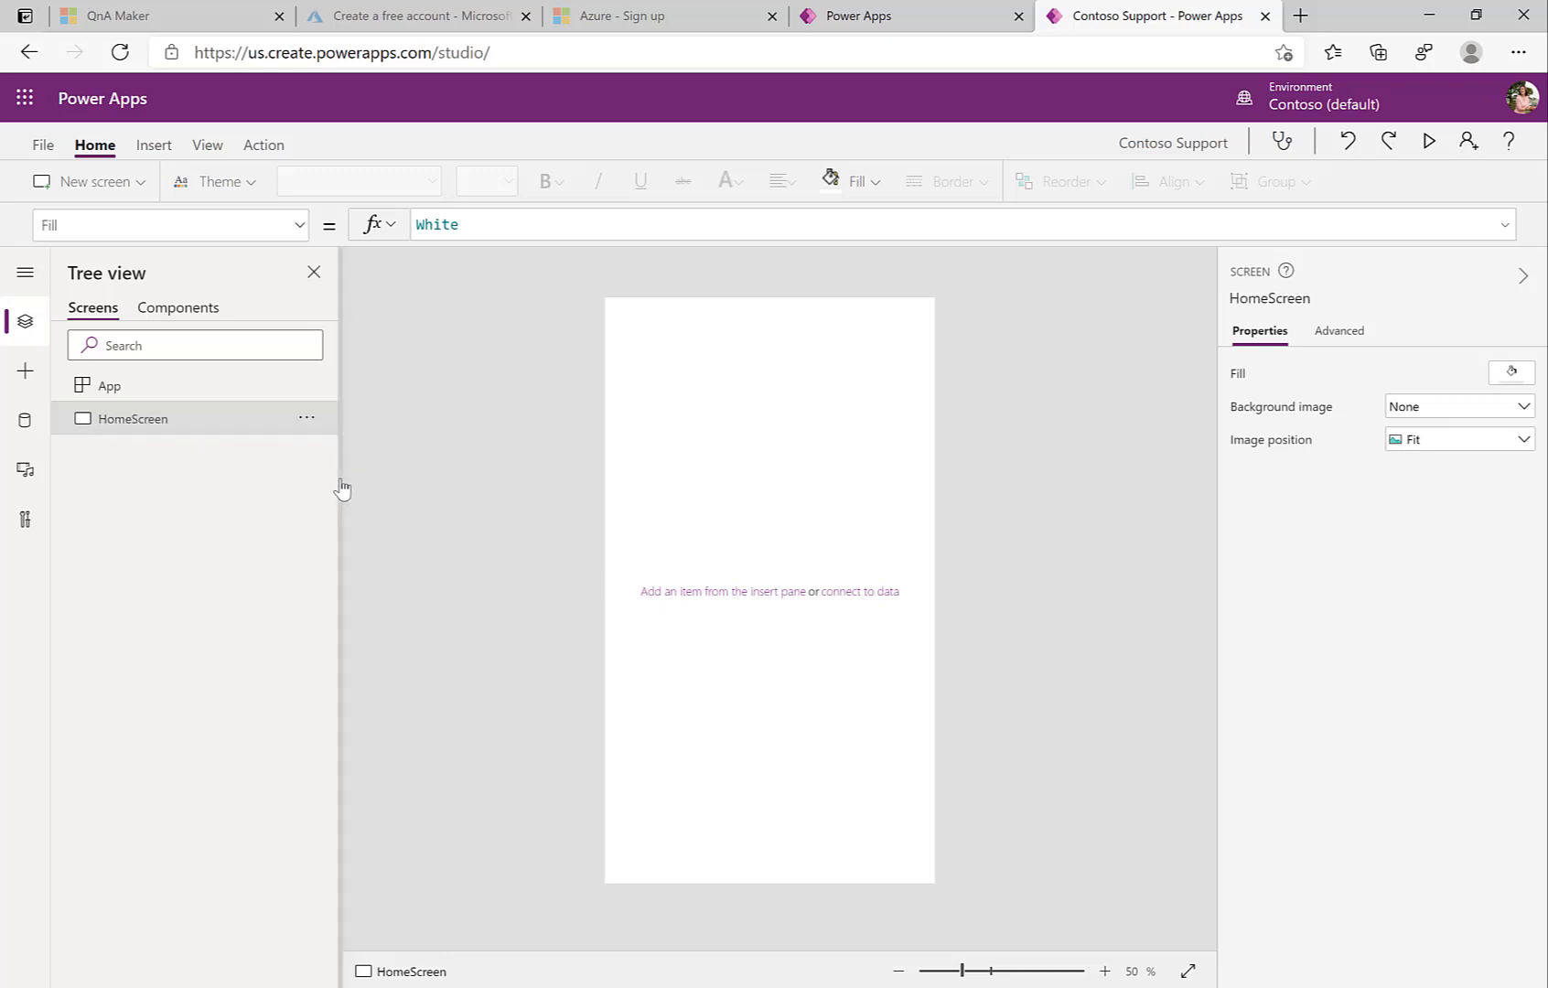
# Step: Add a text label reading 'Contoso Support' near the top of the screen
pyautogui.click(24, 370)
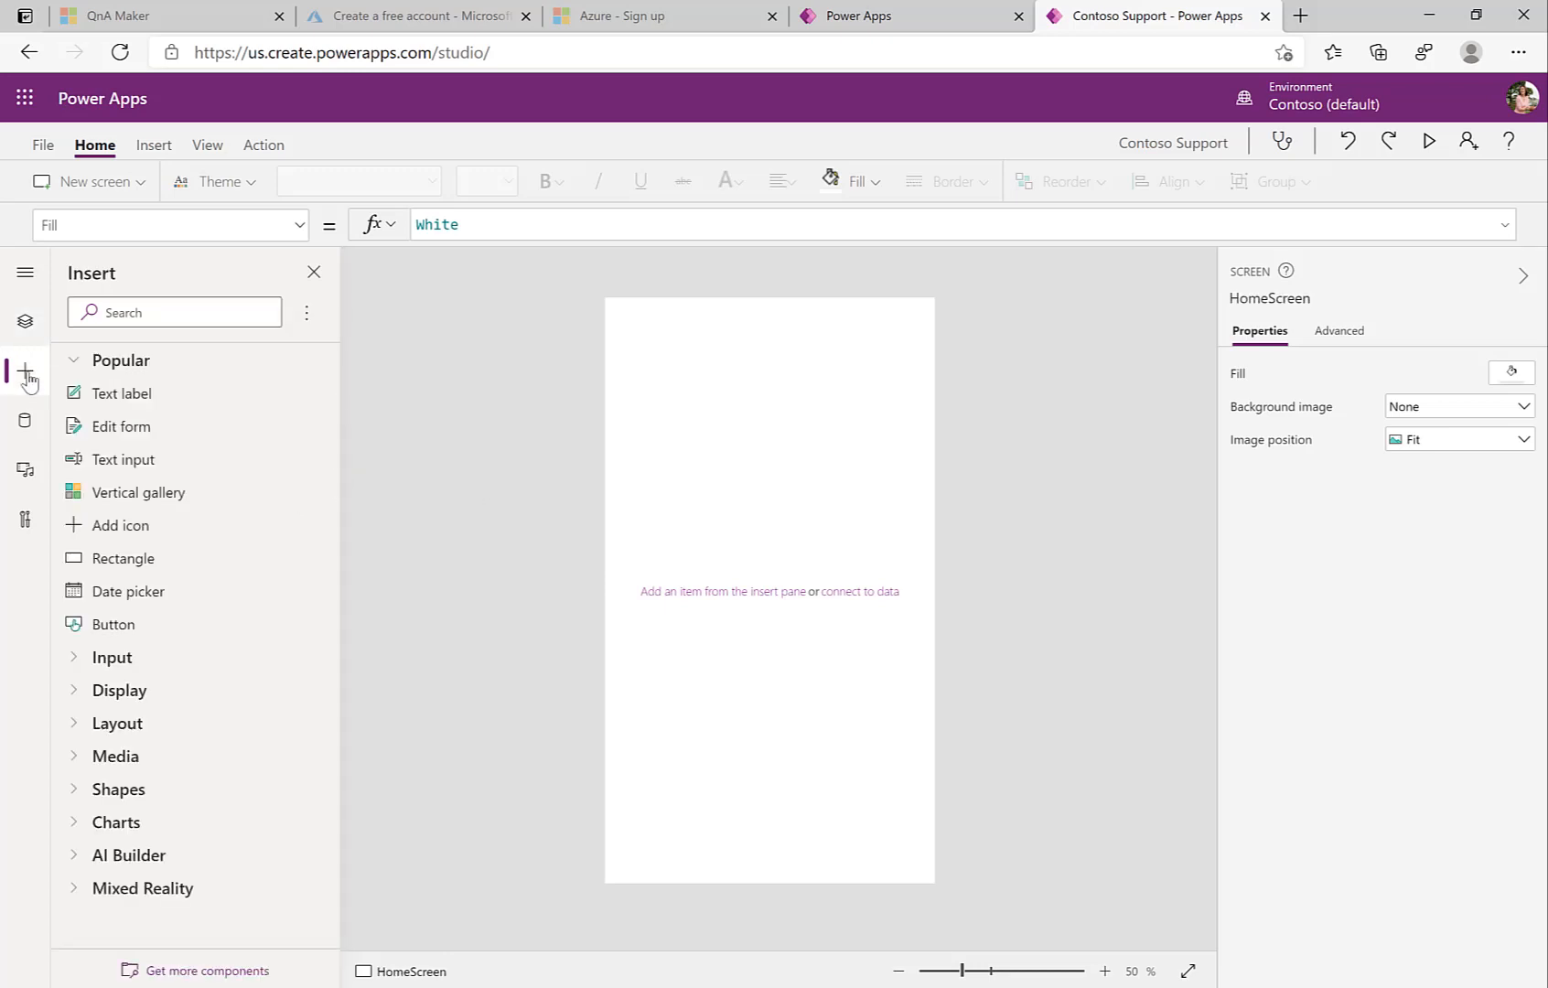
pyautogui.moveTo(113, 398); pyautogui.dragTo(657, 335)
pyautogui.click(508, 221)
pyautogui.press('Left')
pyautogui.press('BackSpace')
pyautogui.press('BackSpace')
pyautogui.press('BackSpace')
pyautogui.press('BackSpace')
pyautogui.write('Contoso Support')
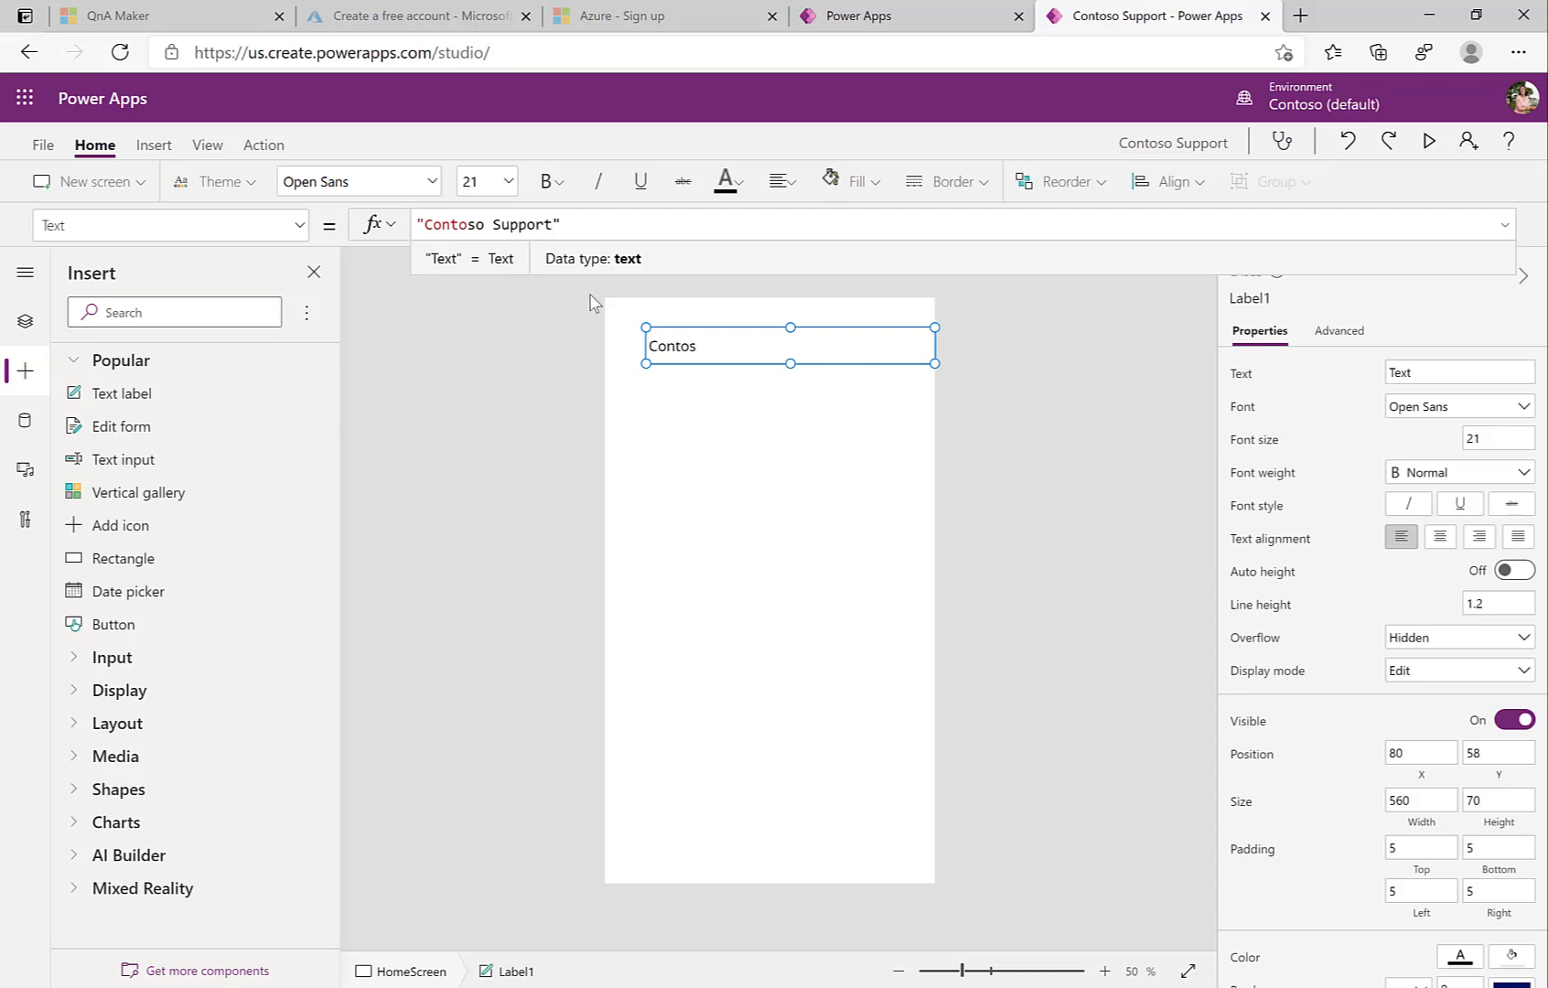
pyautogui.moveTo(684, 359); pyautogui.dragTo(659, 347)
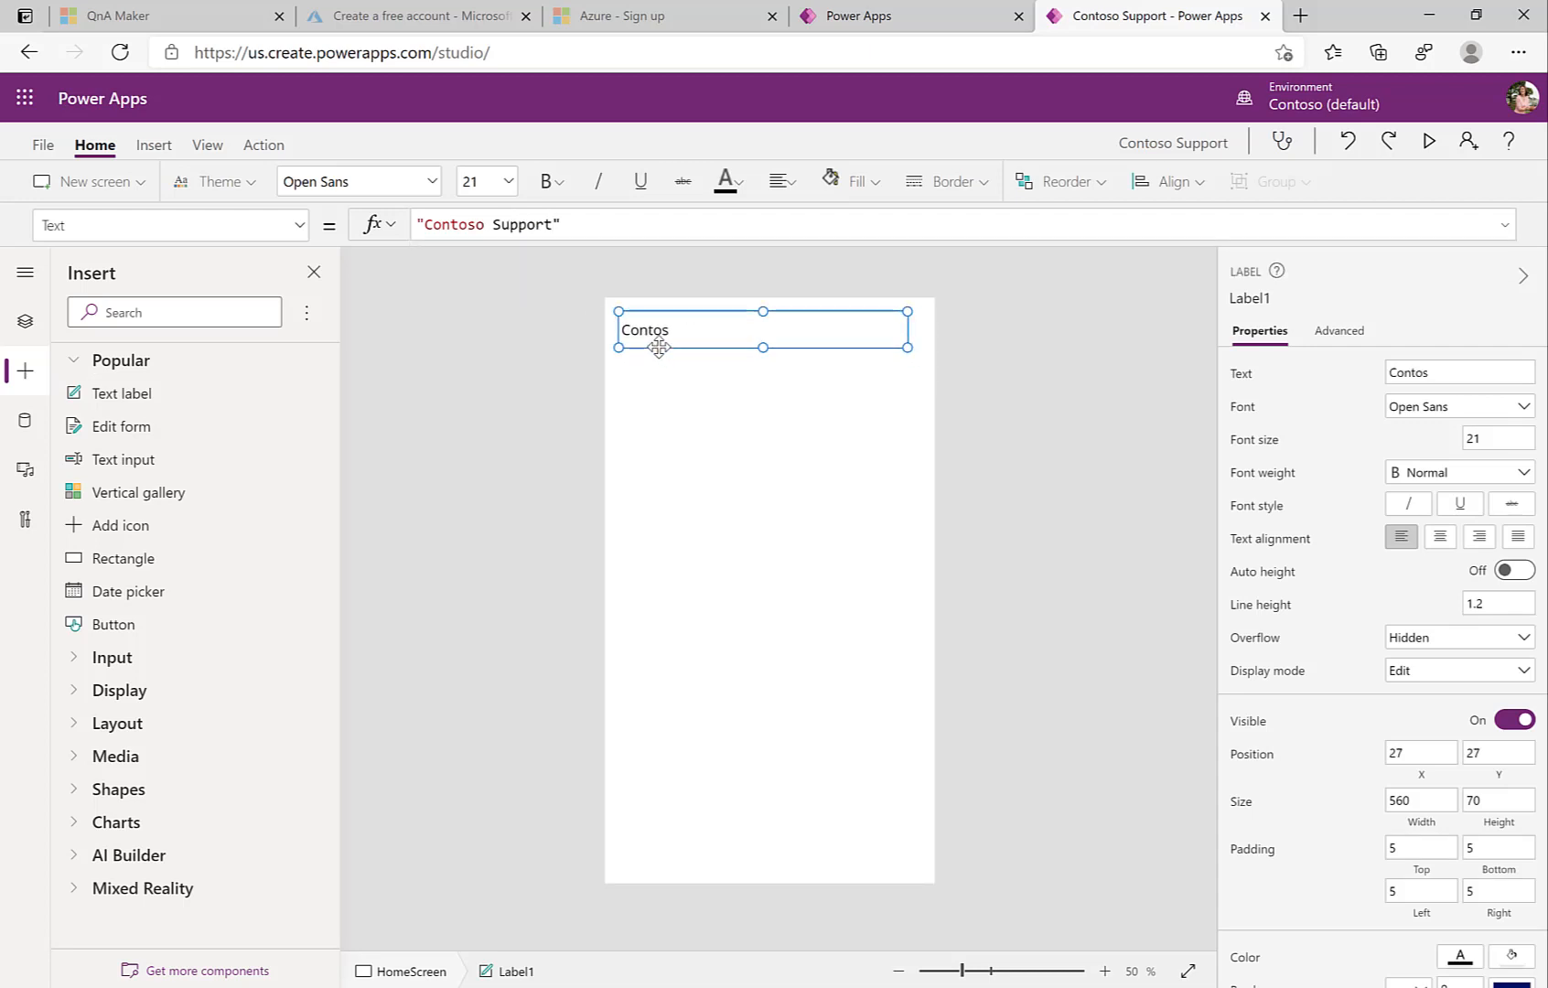
pyautogui.click(670, 394)
pyautogui.click(657, 332)
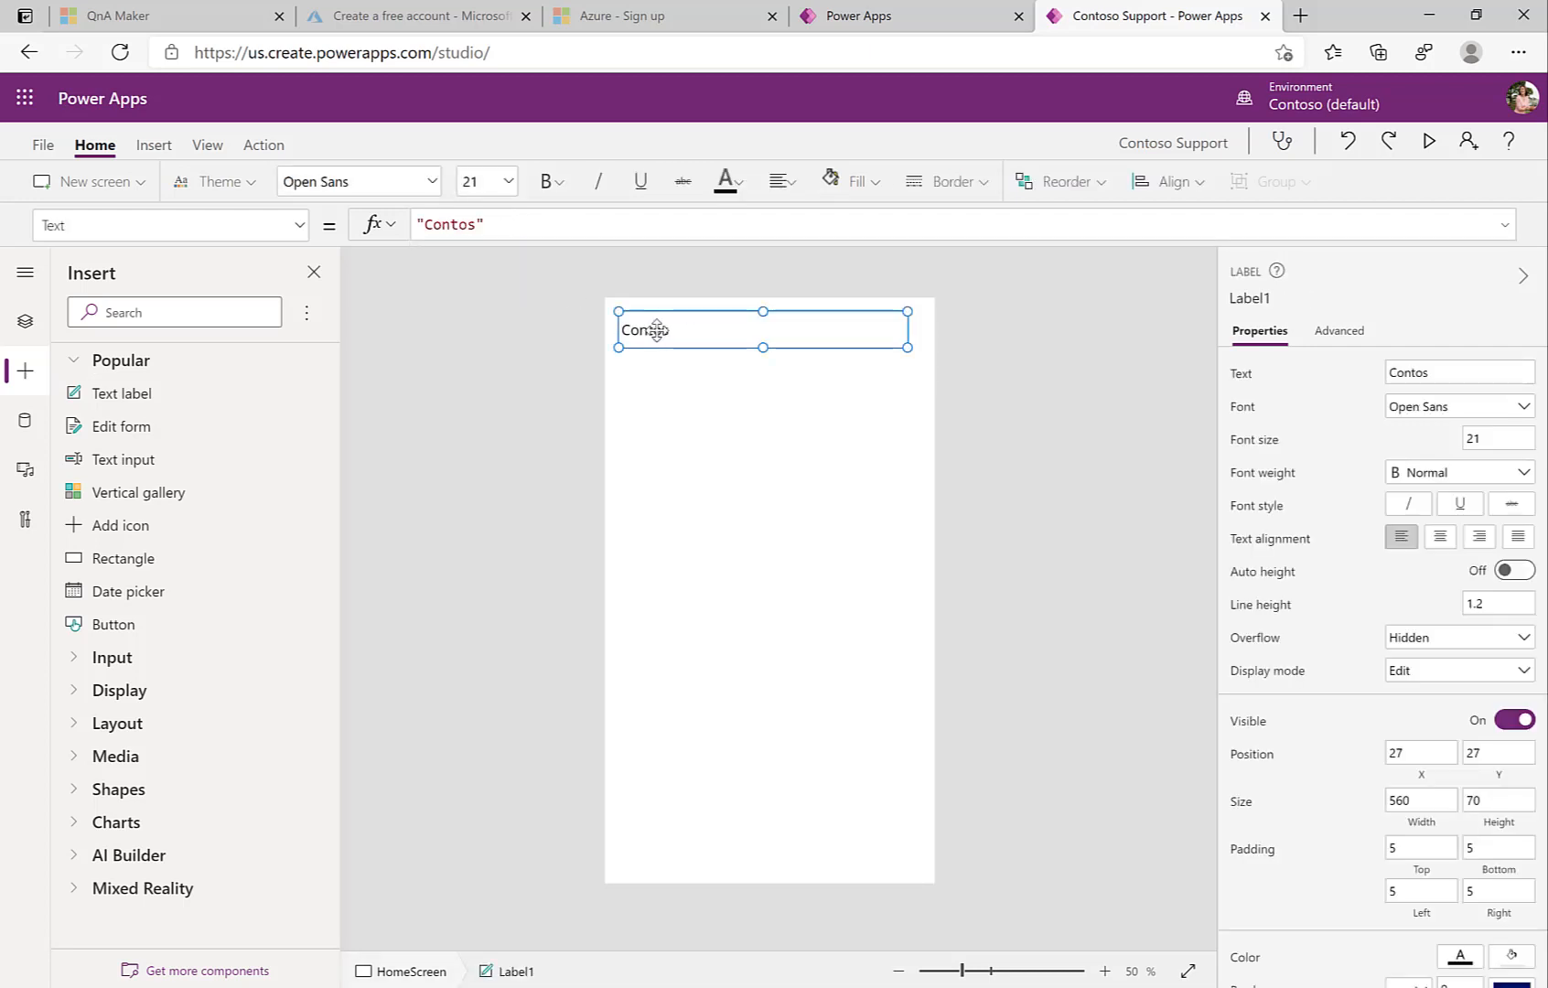
pyautogui.click(507, 228)
pyautogui.write('o Support')
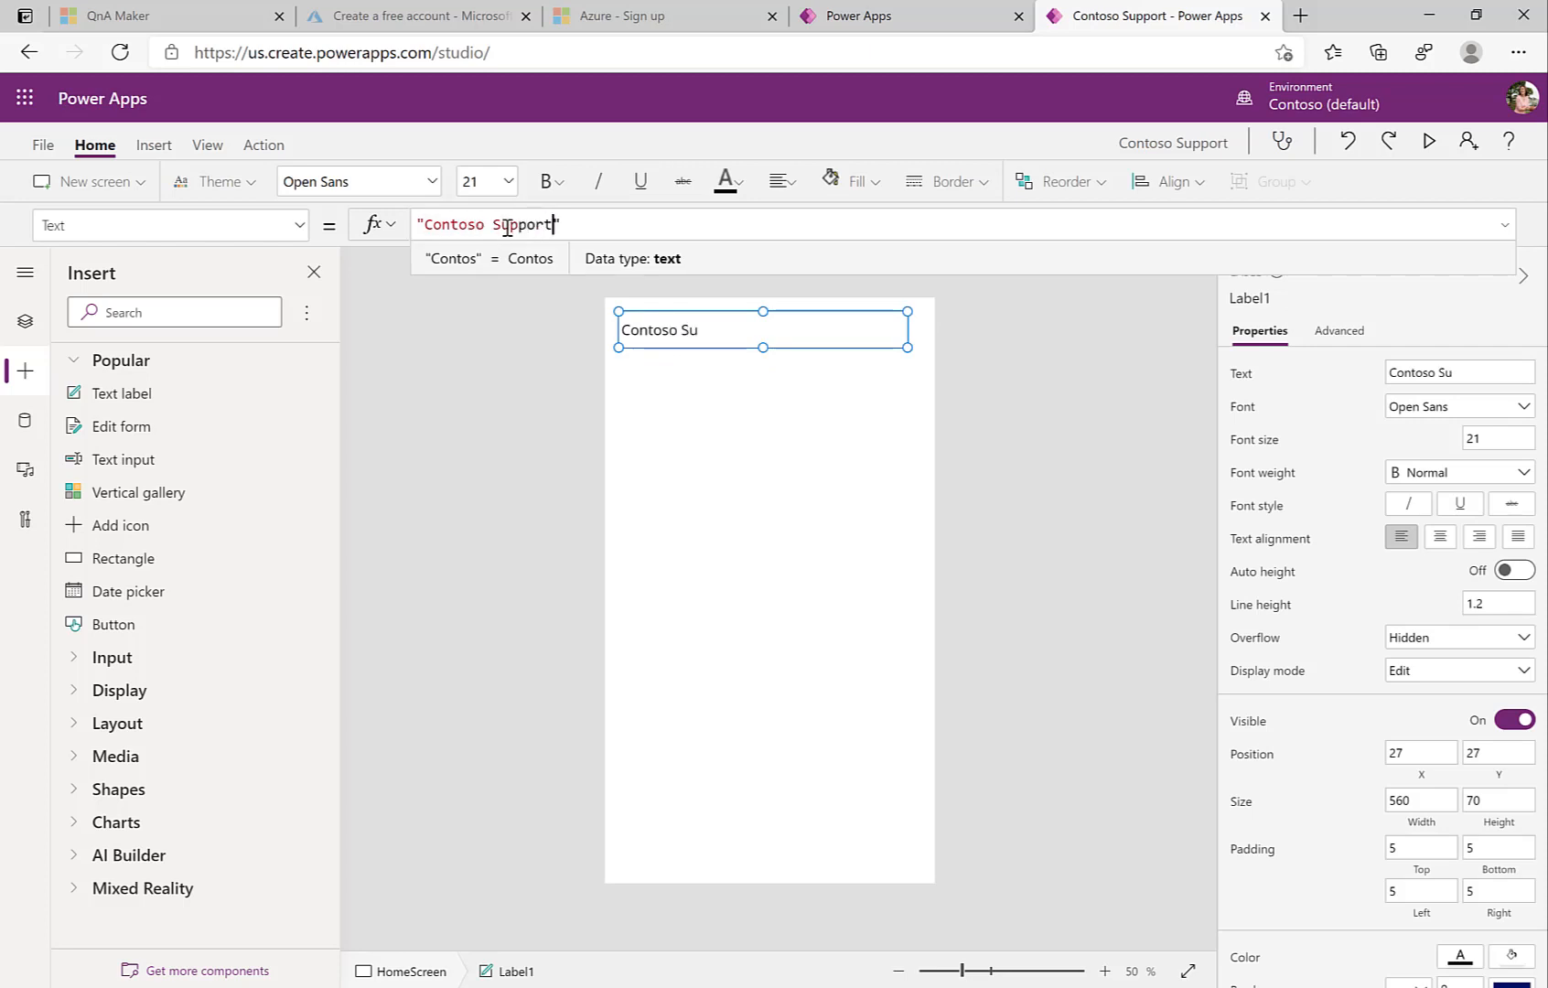
pyautogui.click(589, 355)
pyautogui.click(695, 345)
# Step: Make the title font size 30 and bold, and add a text input beneath it
pyautogui.click(1521, 432)
pyautogui.press('Return')
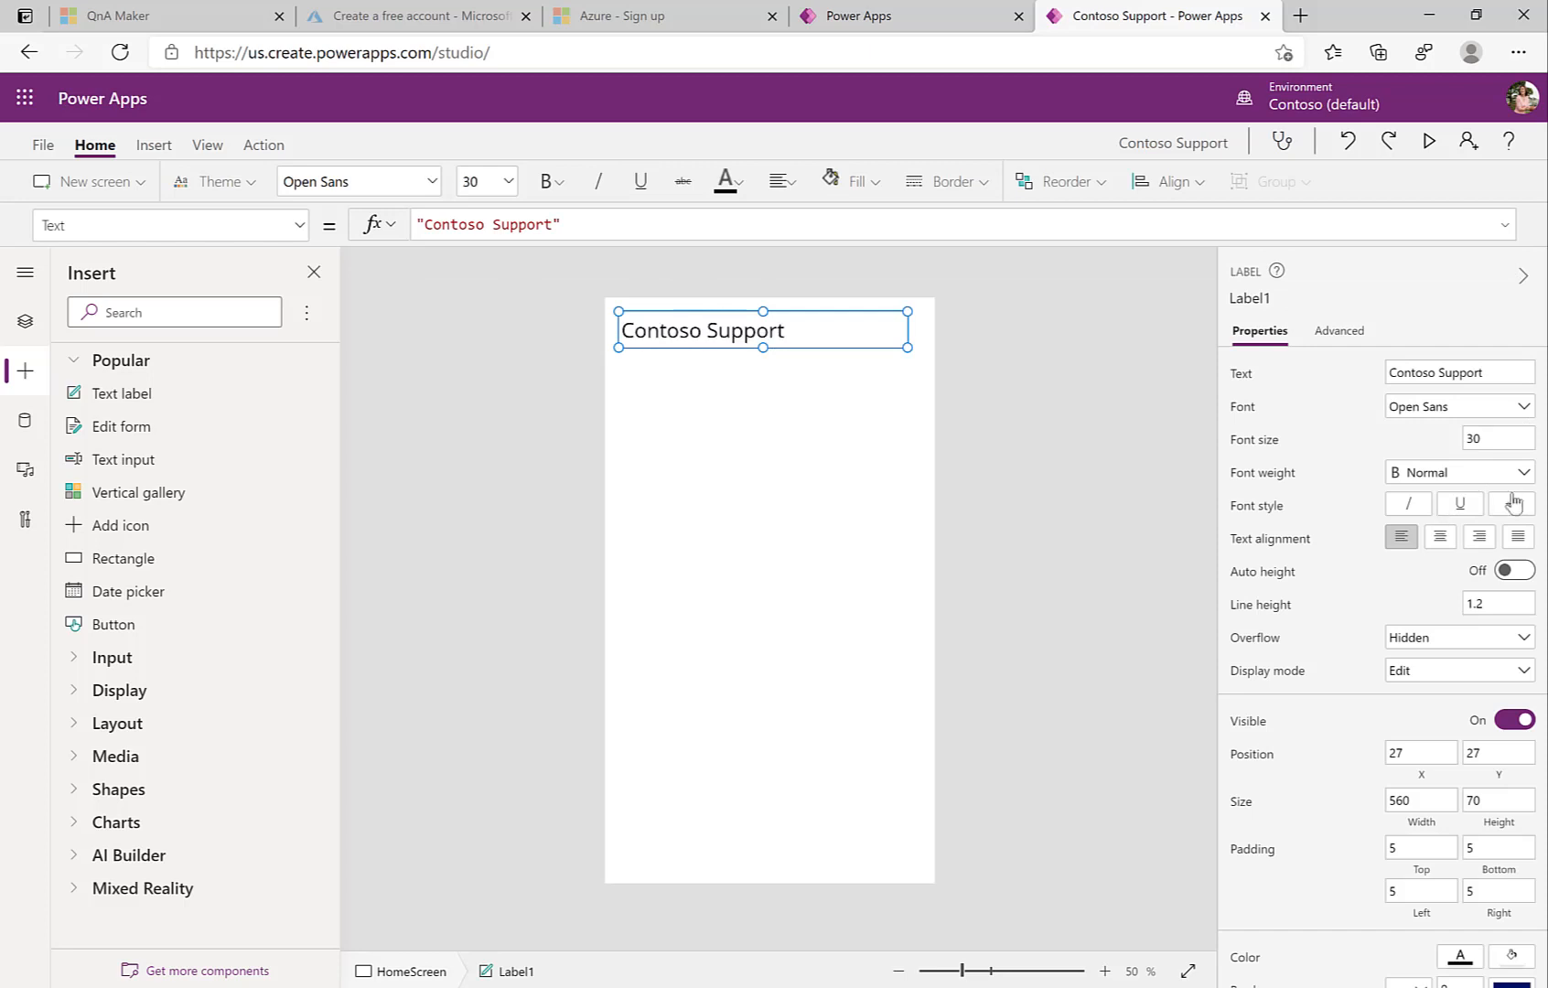
pyautogui.click(1523, 471)
pyautogui.click(1433, 500)
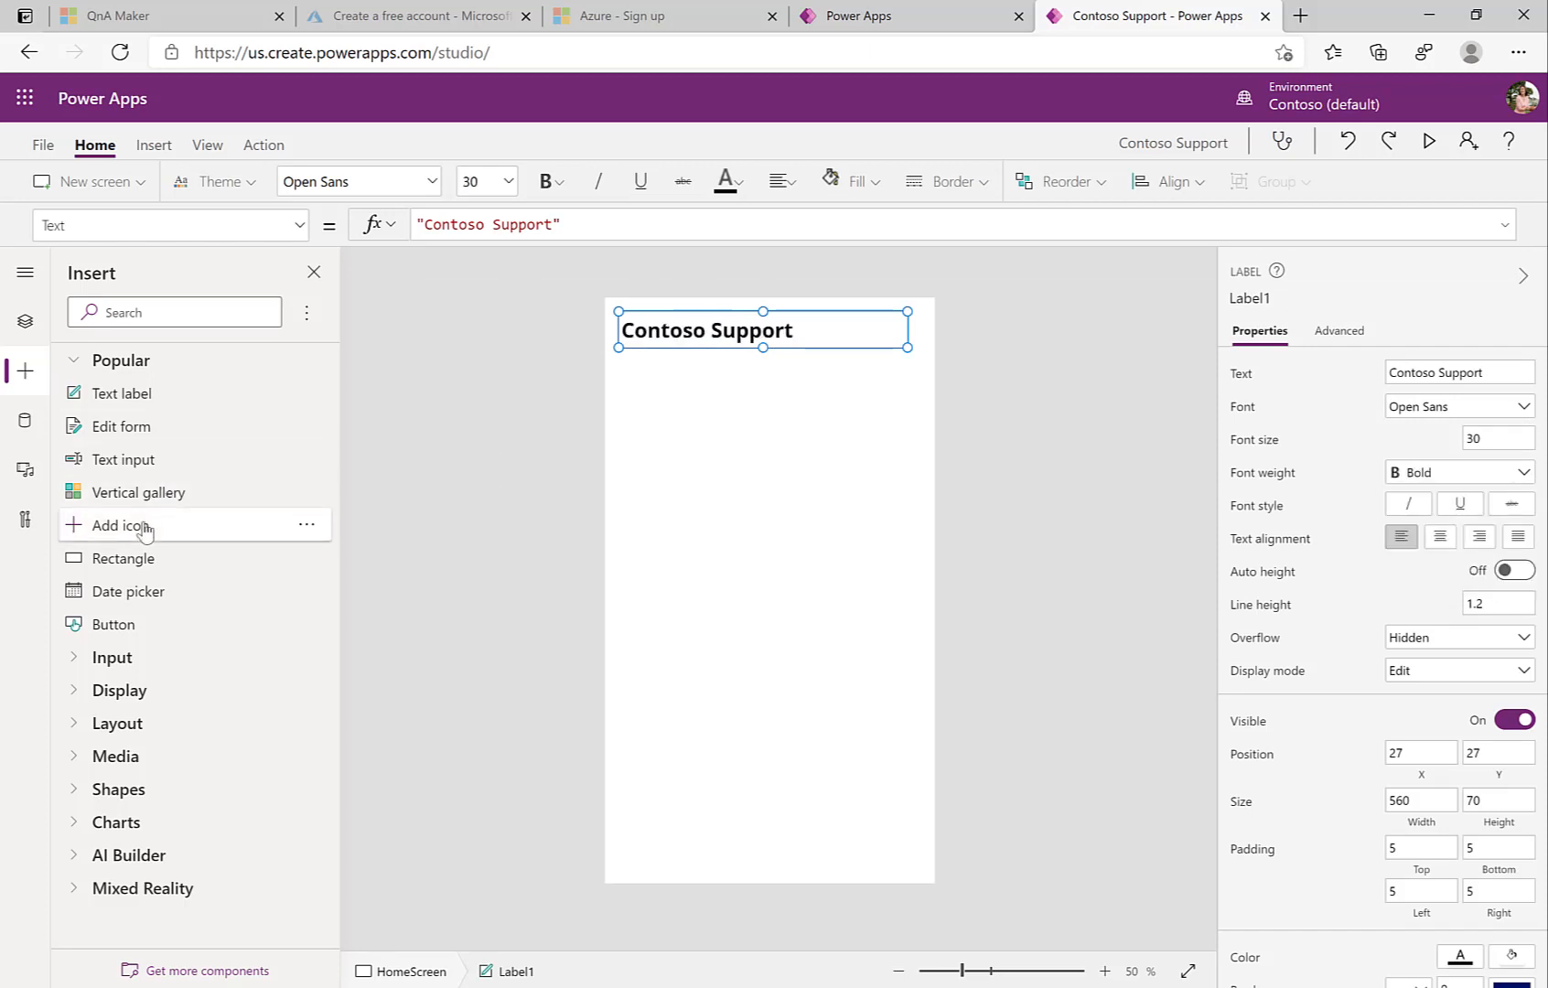
pyautogui.moveTo(114, 475); pyautogui.dragTo(674, 386)
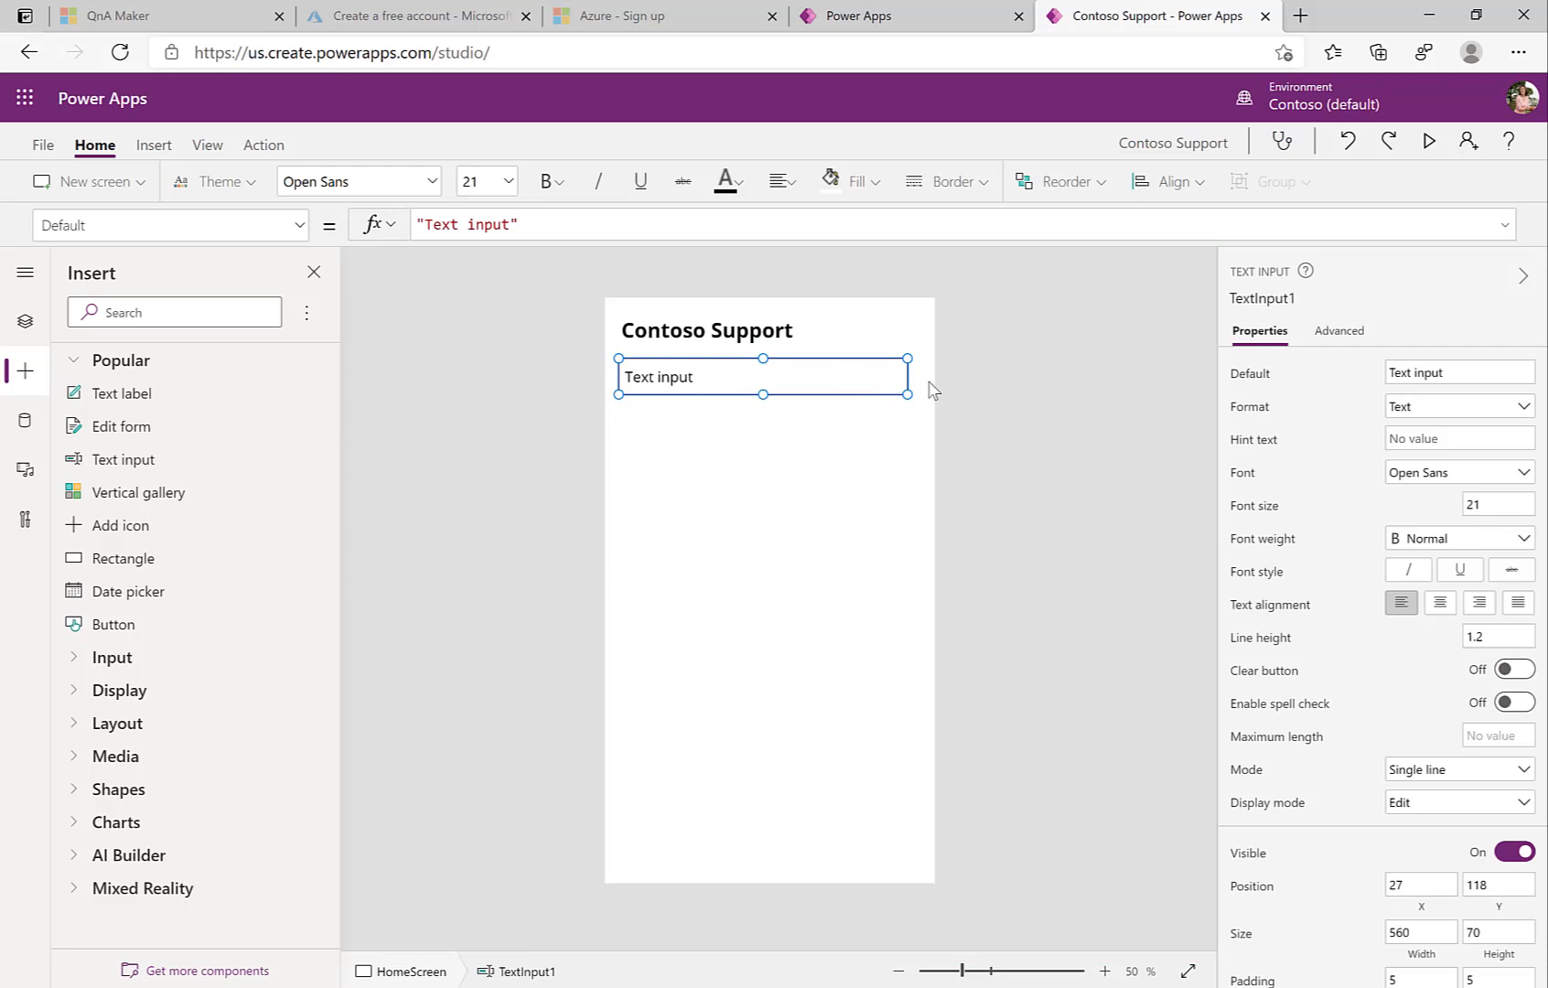
# Step: Set the text input's default to 'Ask me anything', rename it qnaQuestionTxt, and narrow it
pyautogui.click(1458, 373)
pyautogui.write('Ask me anything')
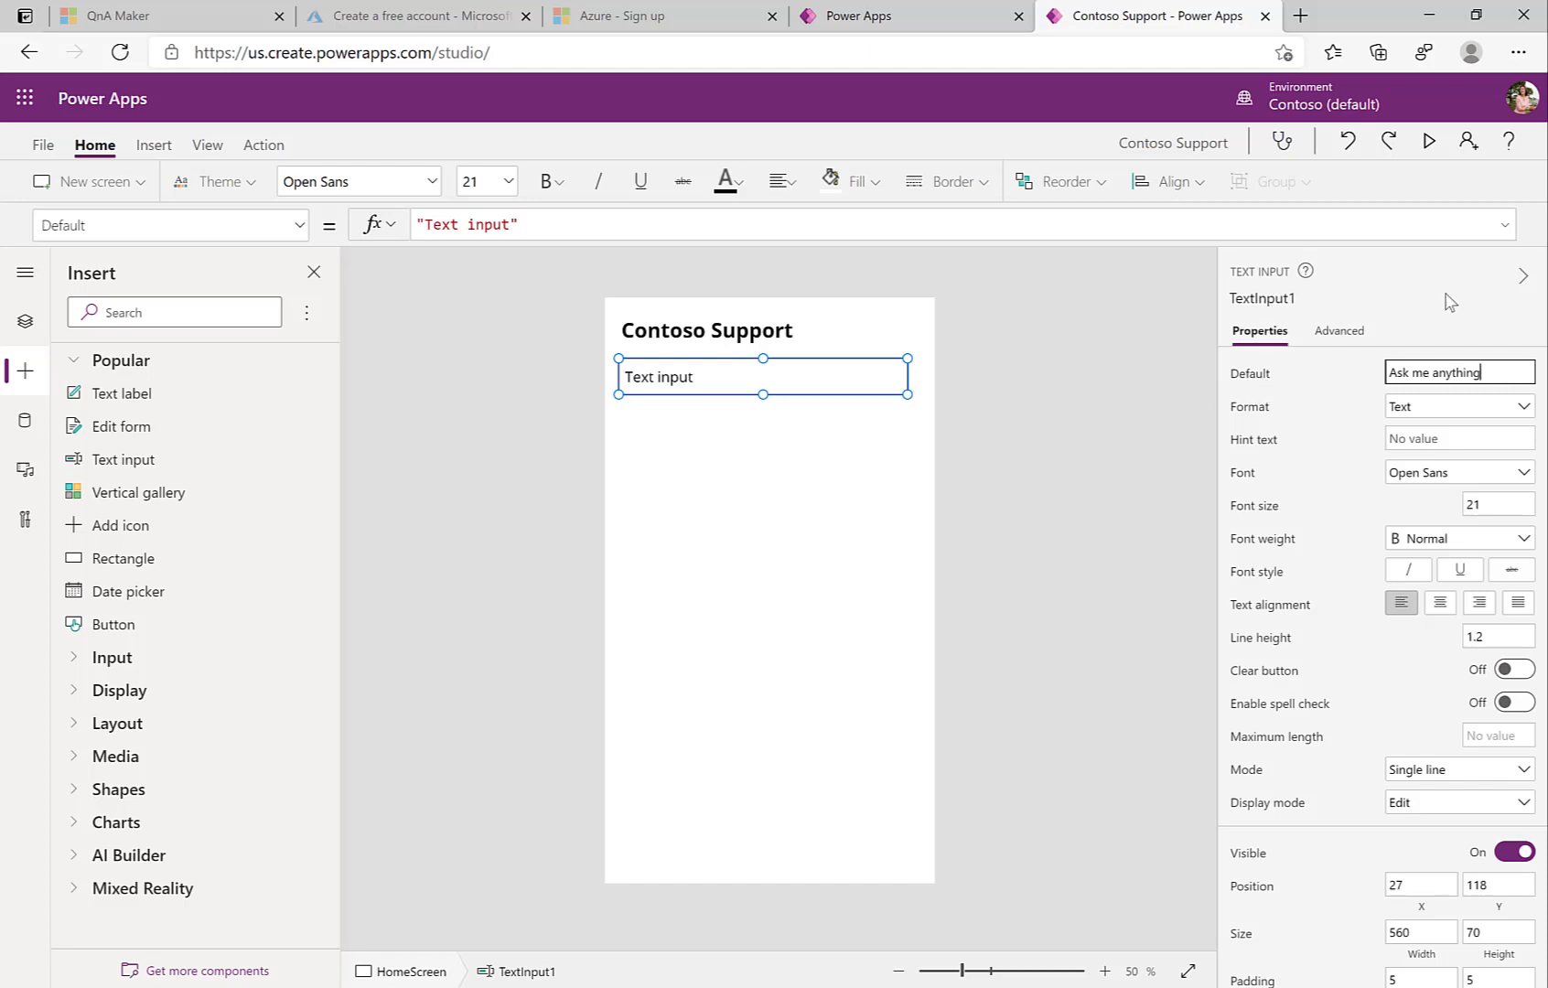
pyautogui.click(1310, 301)
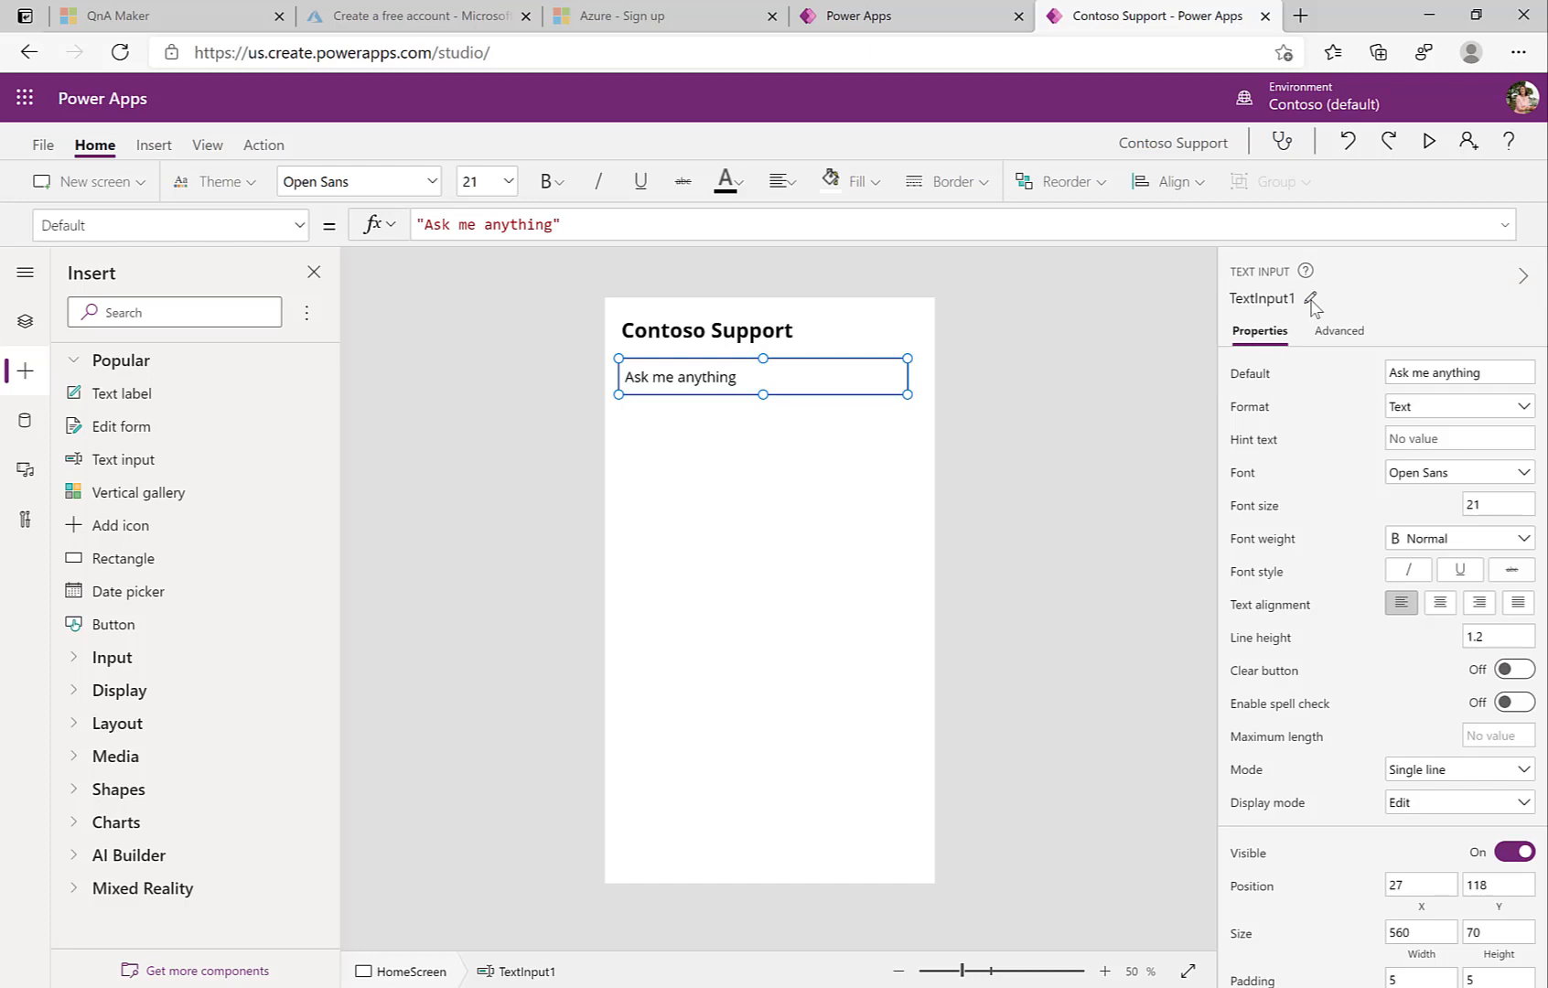
pyautogui.click(1310, 302)
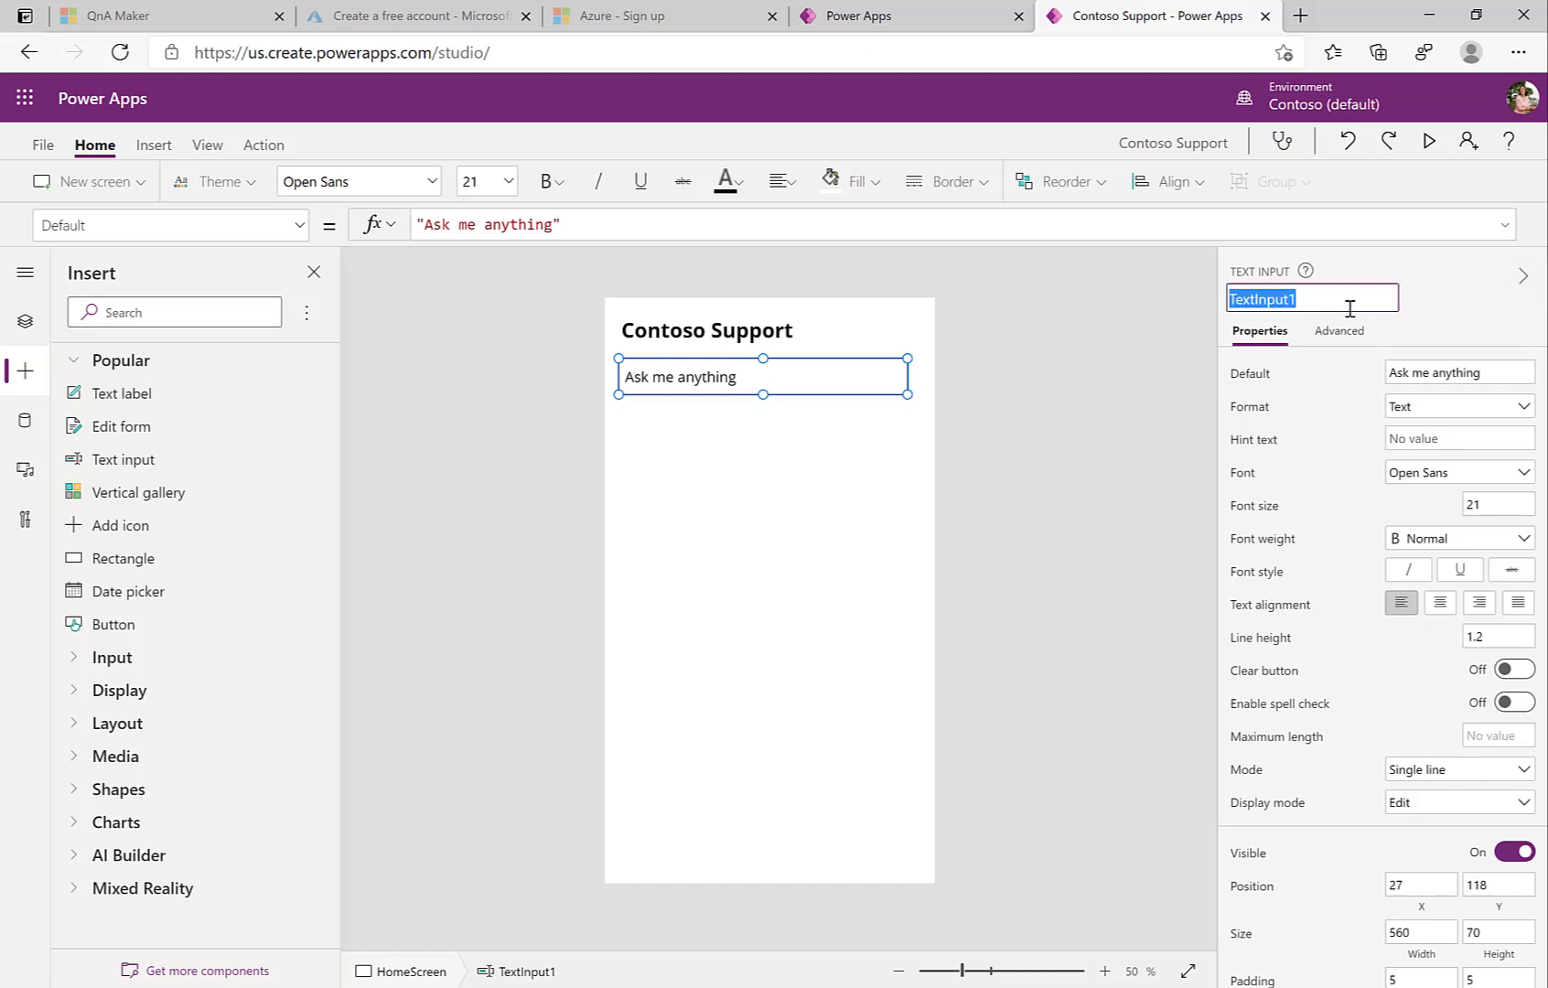
pyautogui.write('qnaQuestionTxt')
pyautogui.press('Return')
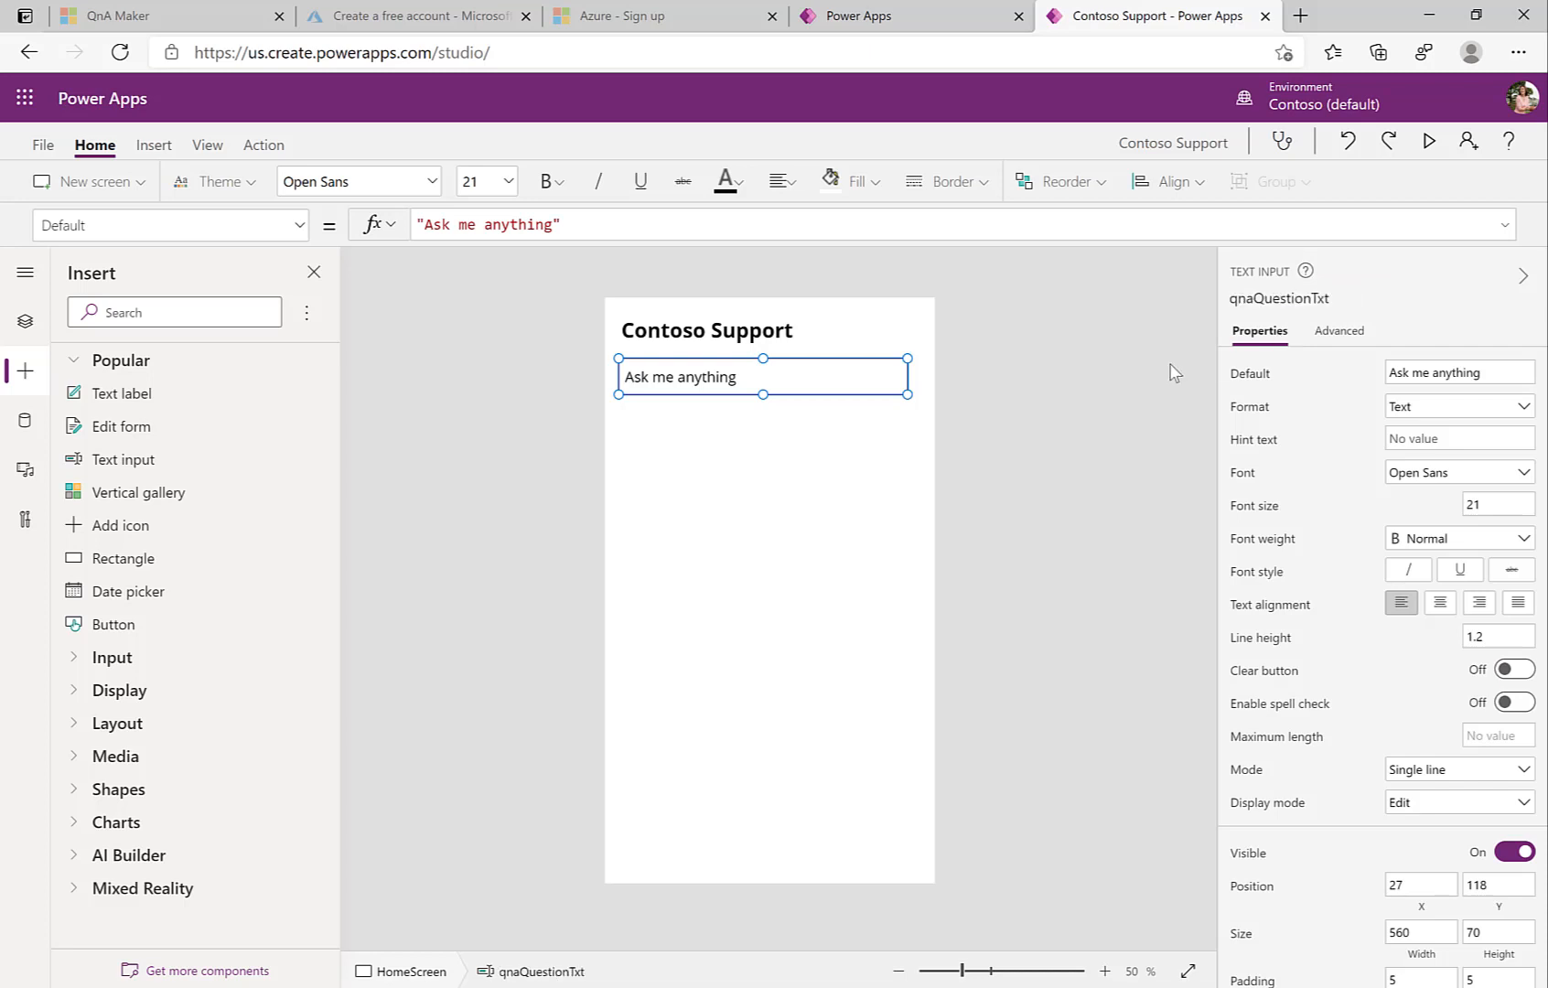
pyautogui.moveTo(902, 392); pyautogui.dragTo(816, 387)
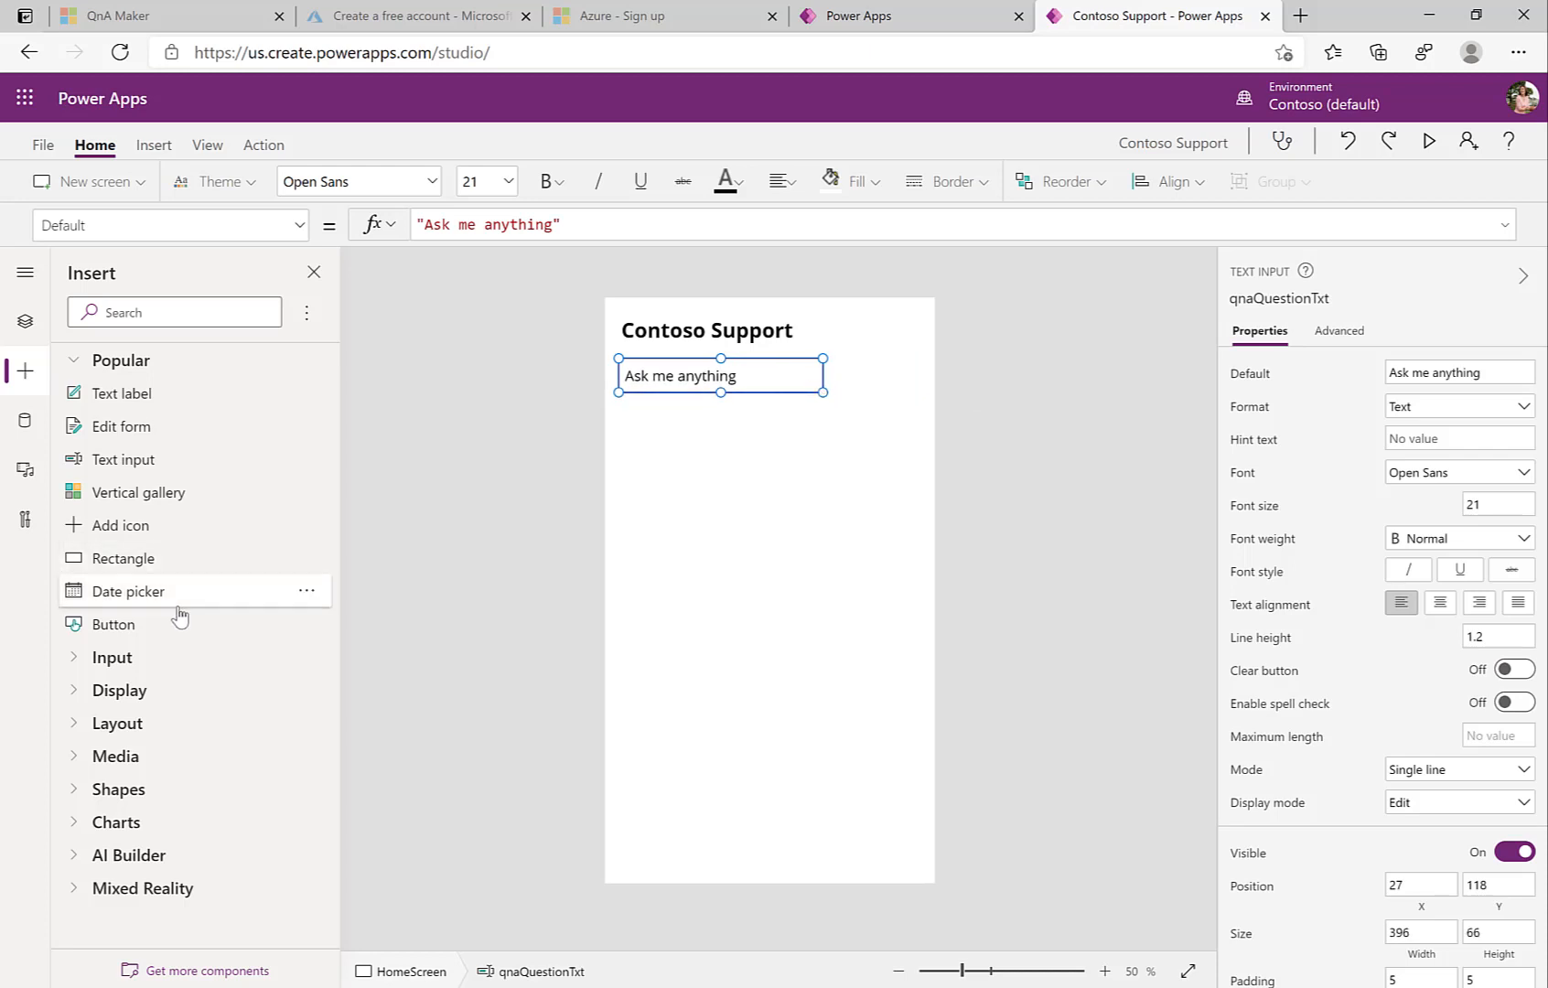
# Step: Add a narrower button captioned 'Ask' named askQnA beside the text input
pyautogui.moveTo(111, 629); pyautogui.dragTo(849, 370)
pyautogui.doubleClick(1414, 381)
pyautogui.write('Ask')
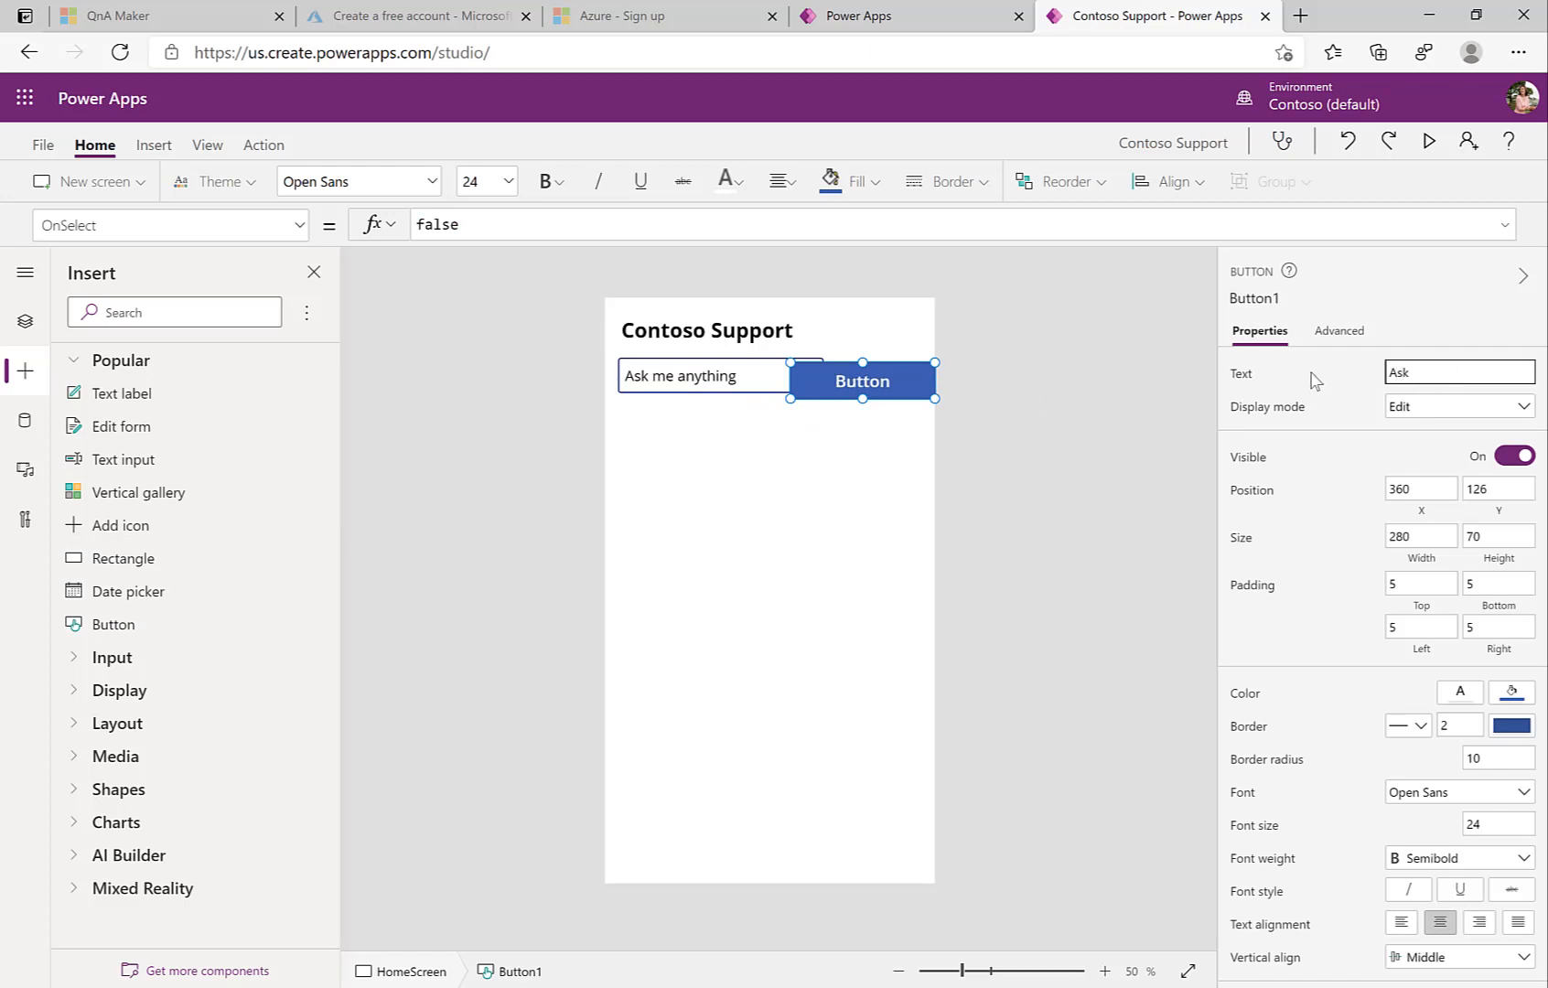
pyautogui.click(1258, 297)
pyautogui.write('askQnA')
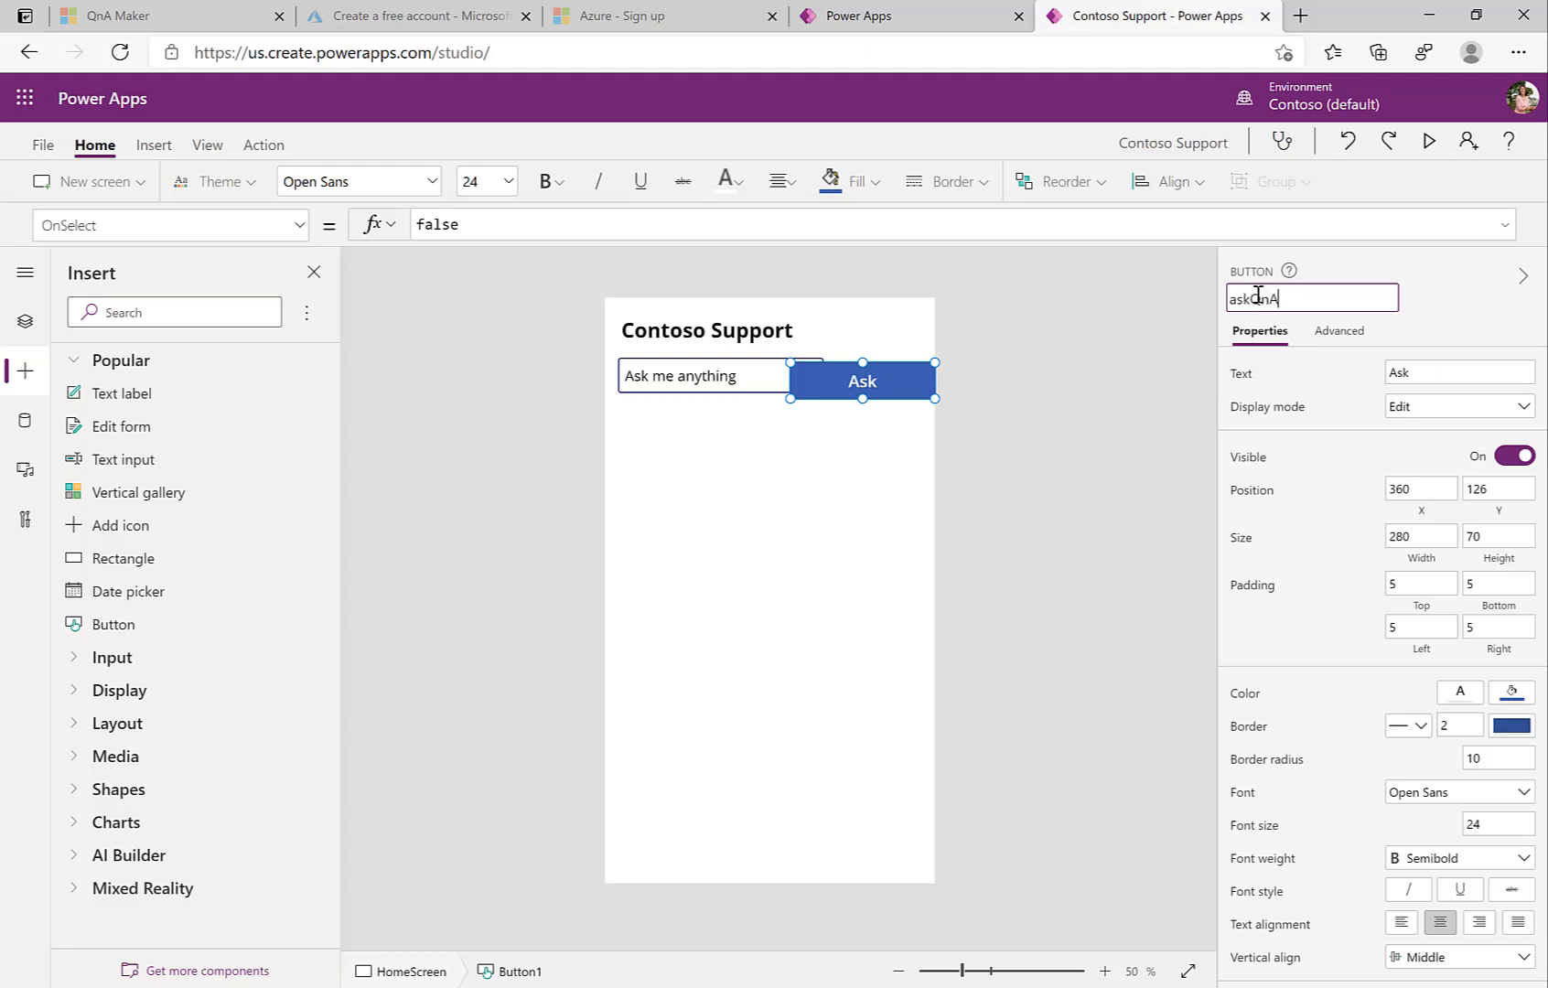
pyautogui.press('Return')
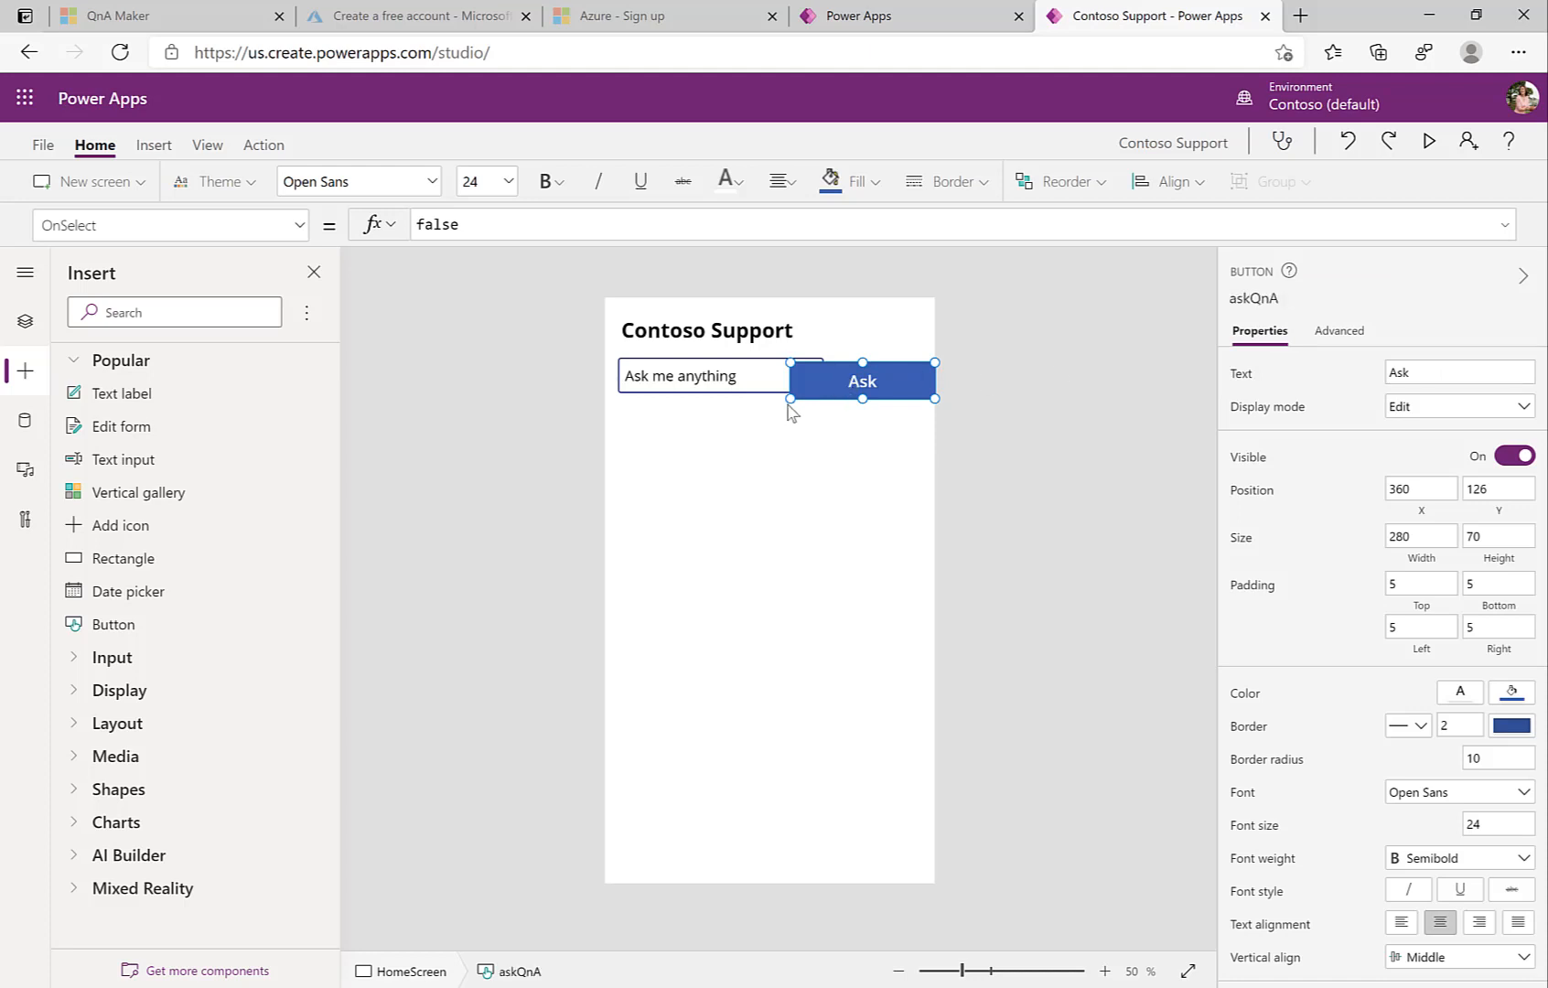
pyautogui.moveTo(796, 401); pyautogui.dragTo(843, 390)
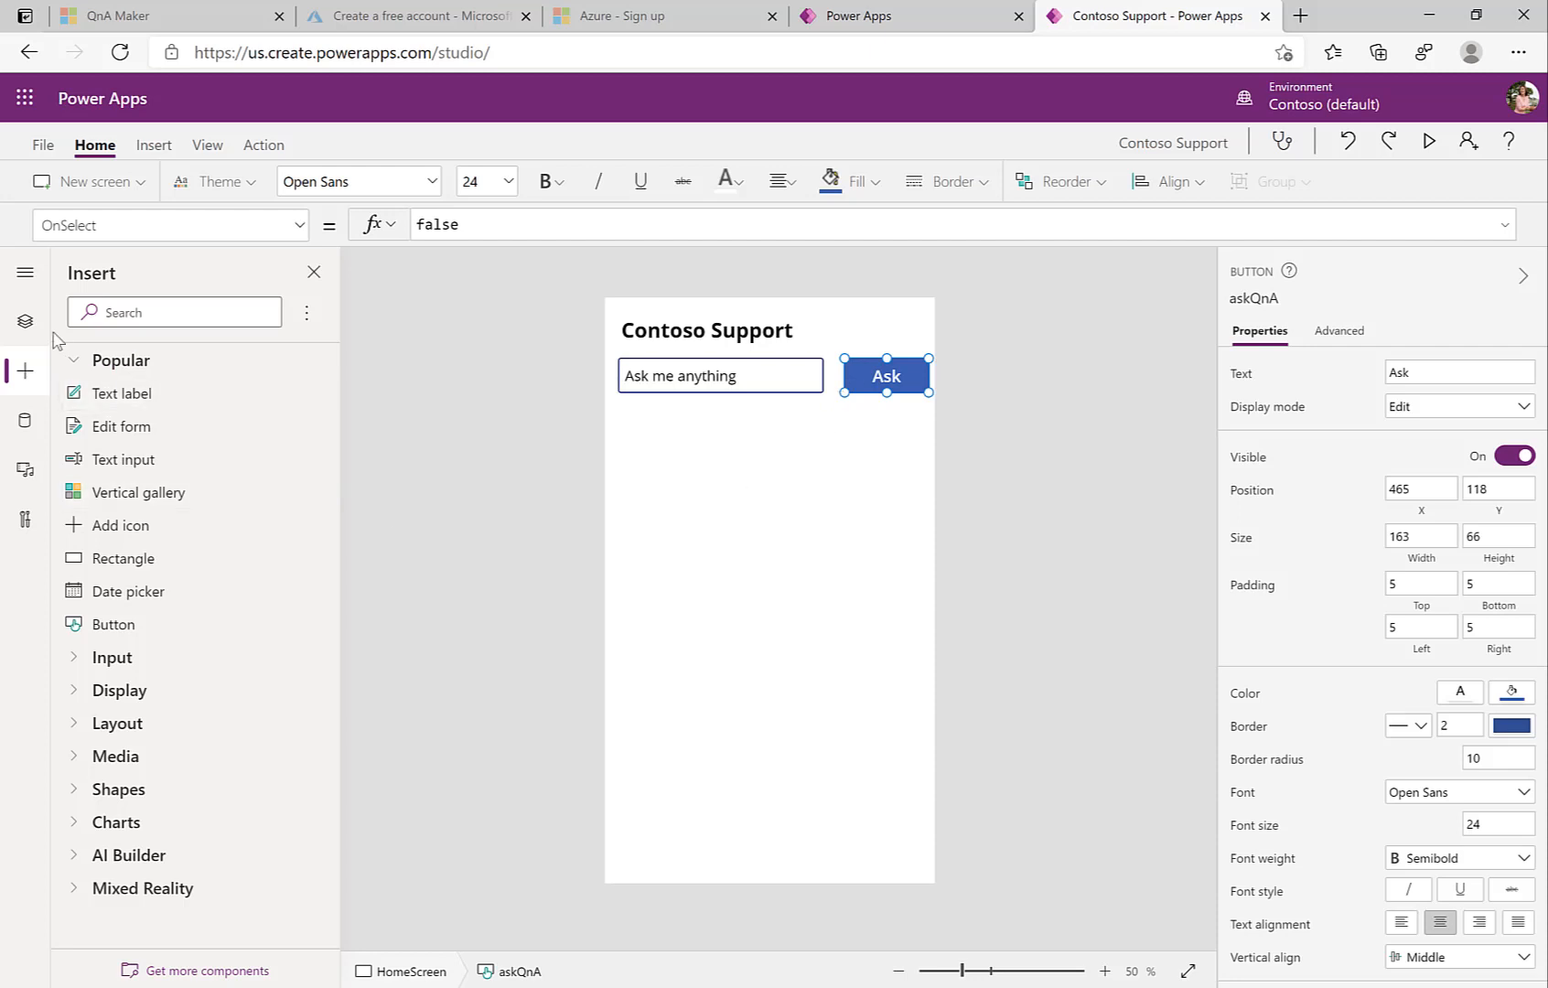
pyautogui.click(27, 323)
pyautogui.click(104, 388)
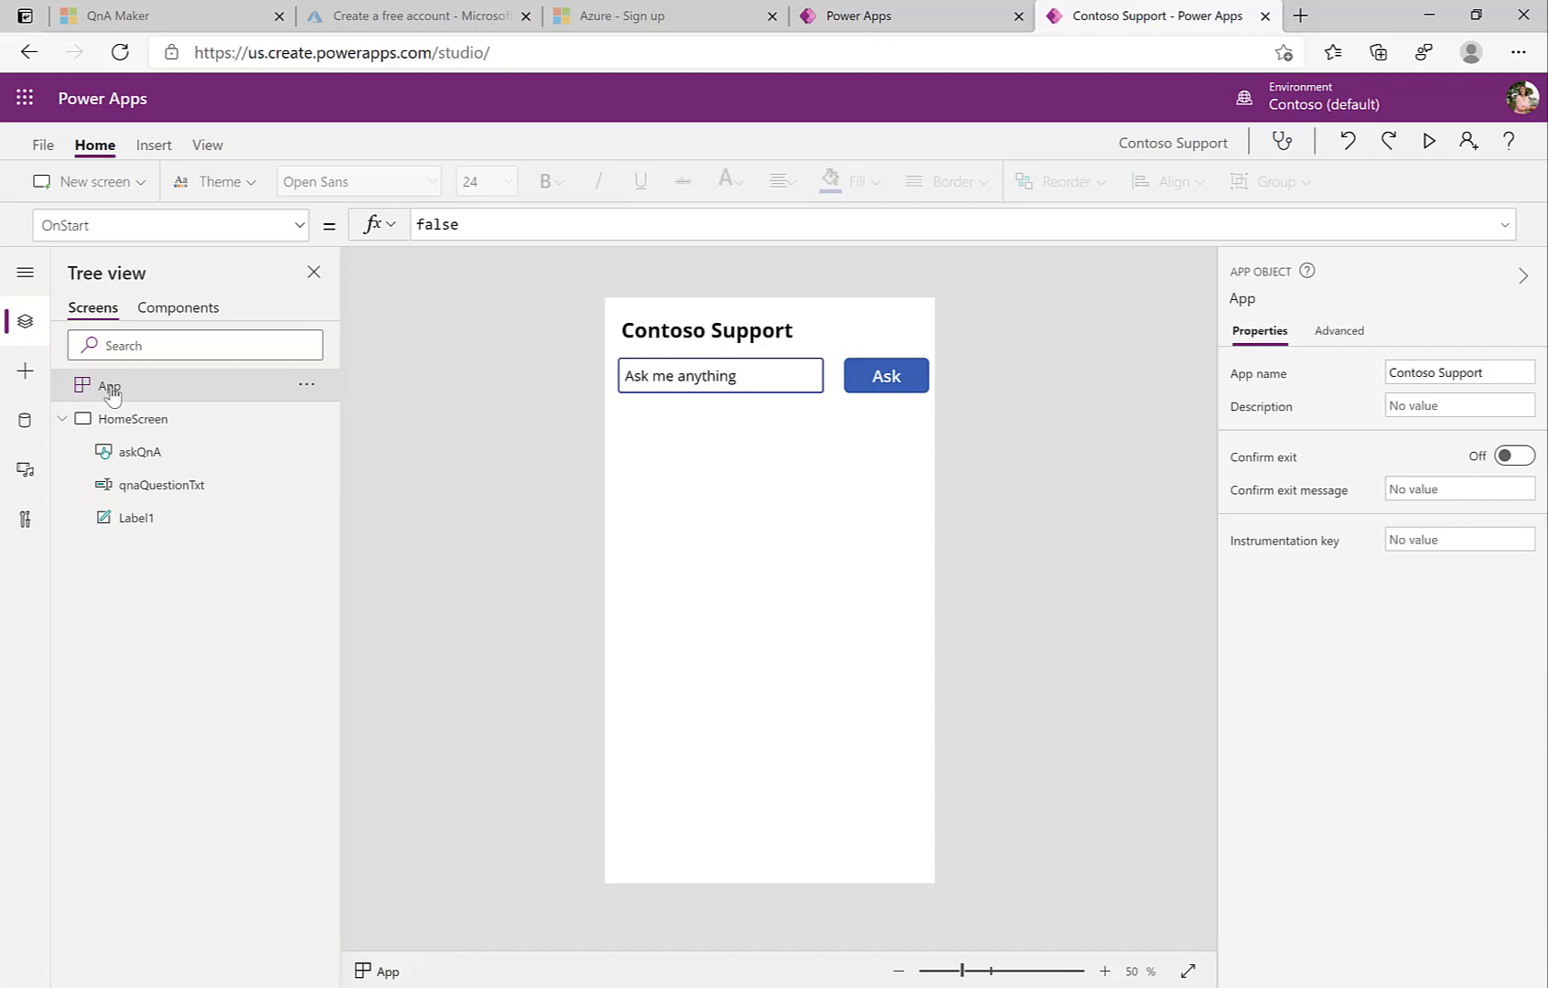
# Step: Set App OnStart to ClearCollect(chat, ...) with the first-name greeting "Welcome ...! How can I help you today?"
pyautogui.click(449, 223)
pyautogui.write('ClearCollect')
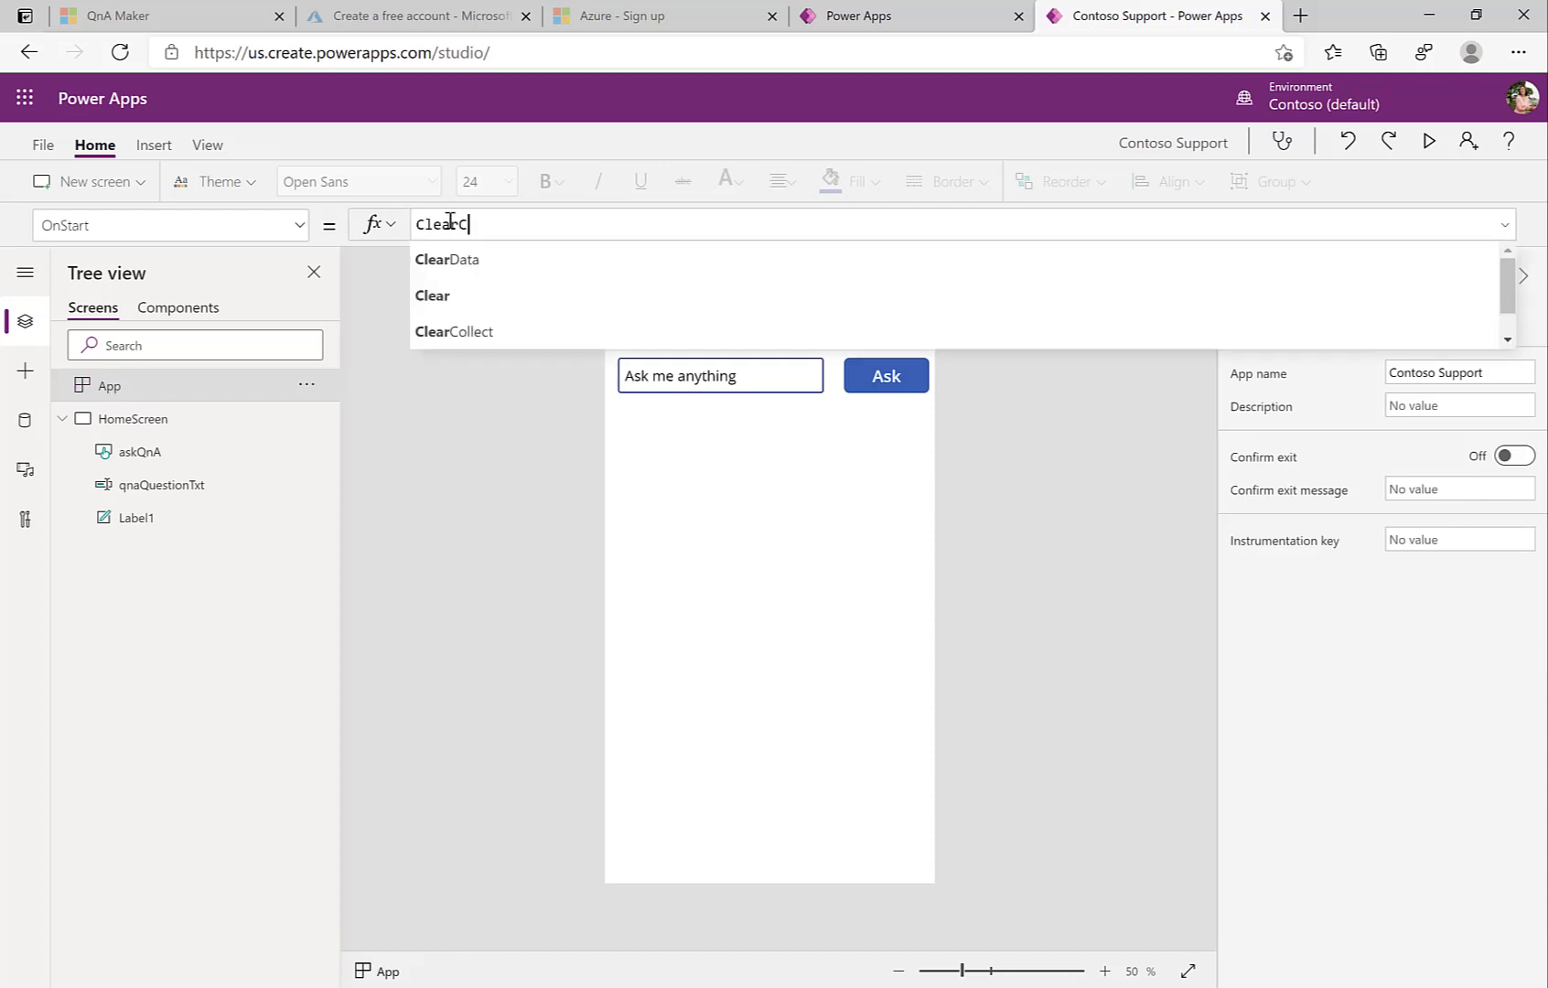
pyautogui.write('chat, {id:0, name')
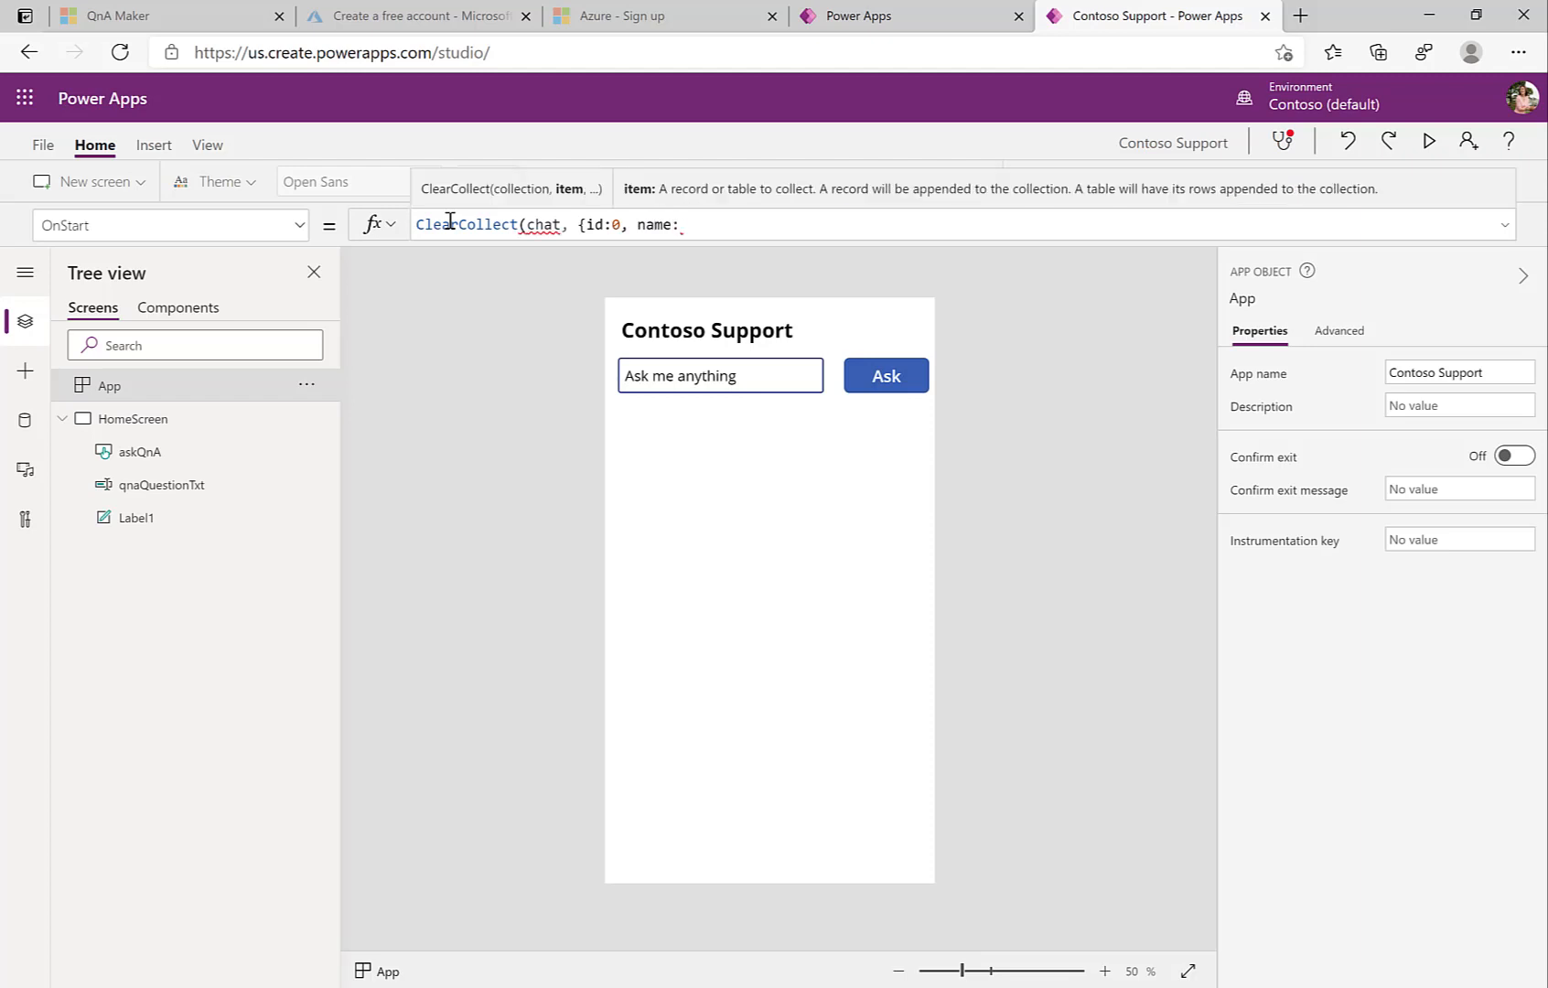
pyautogui.write(':"John", text:"Wel')
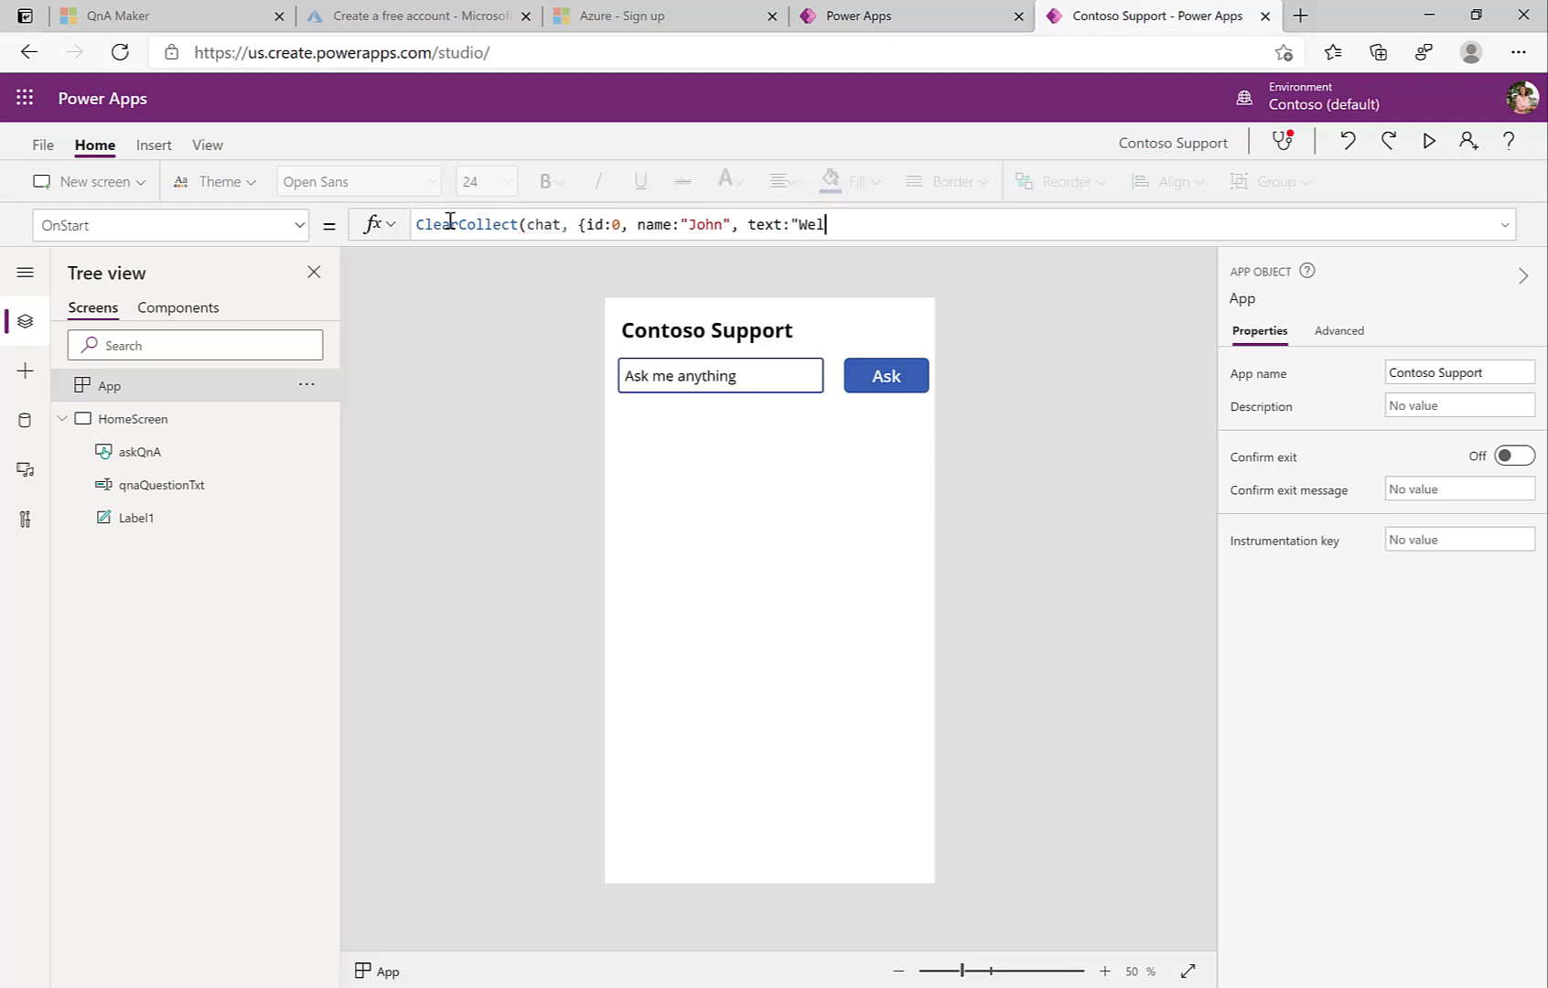
pyautogui.write('come "&F')
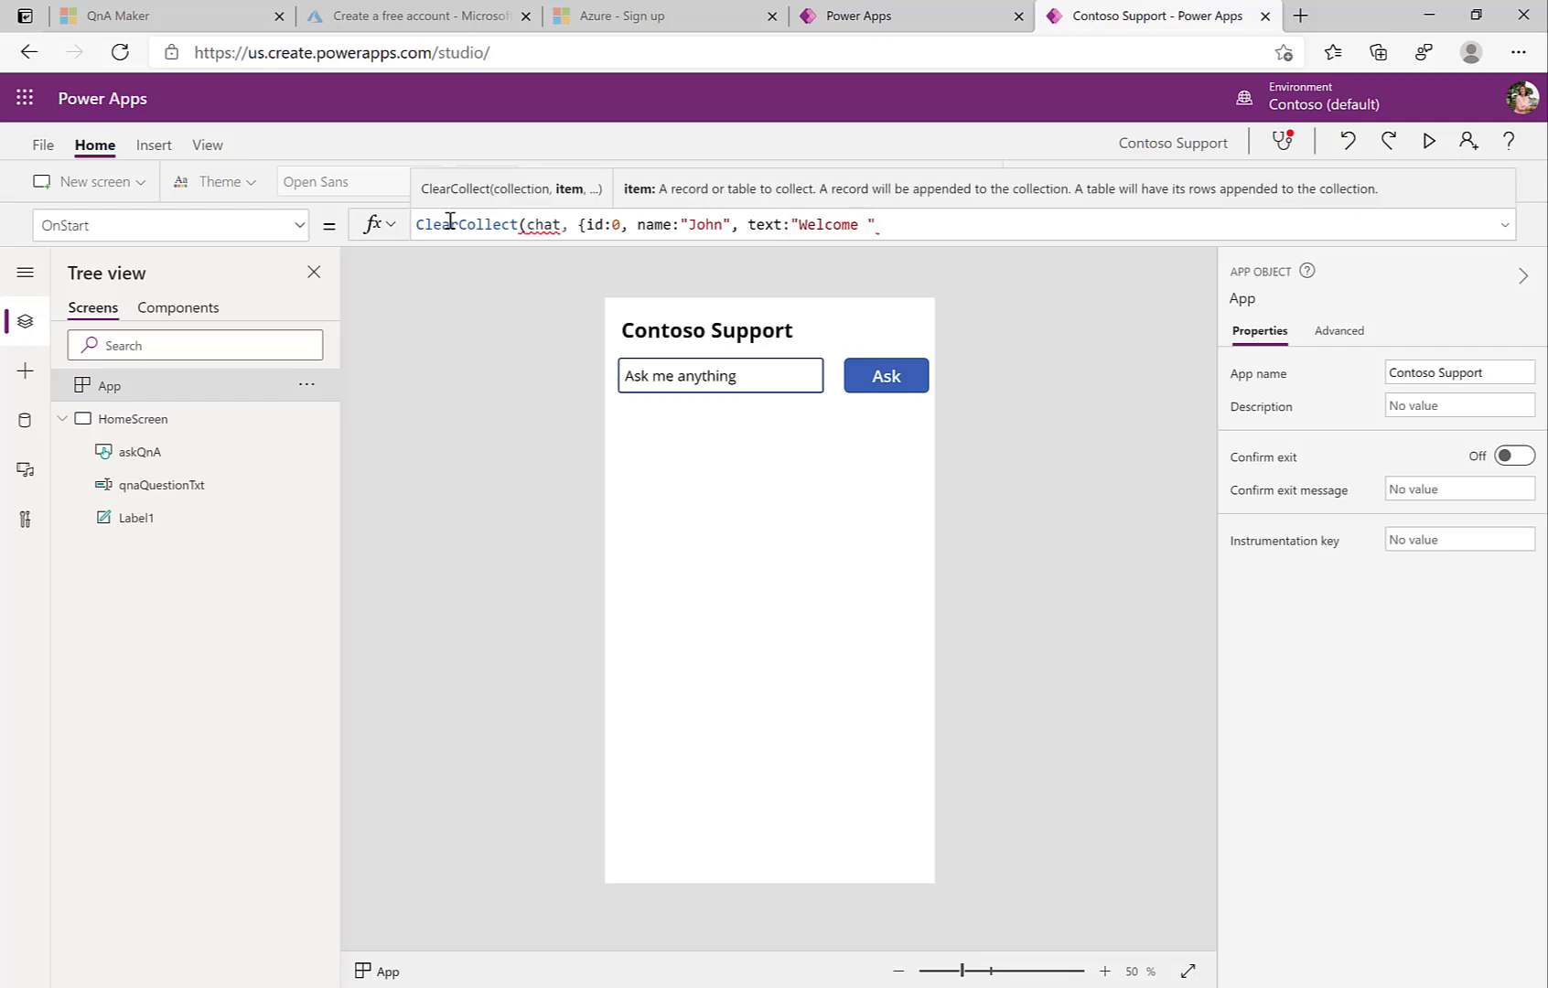
pyautogui.press('BackSpace')
pyautogui.write('Left')
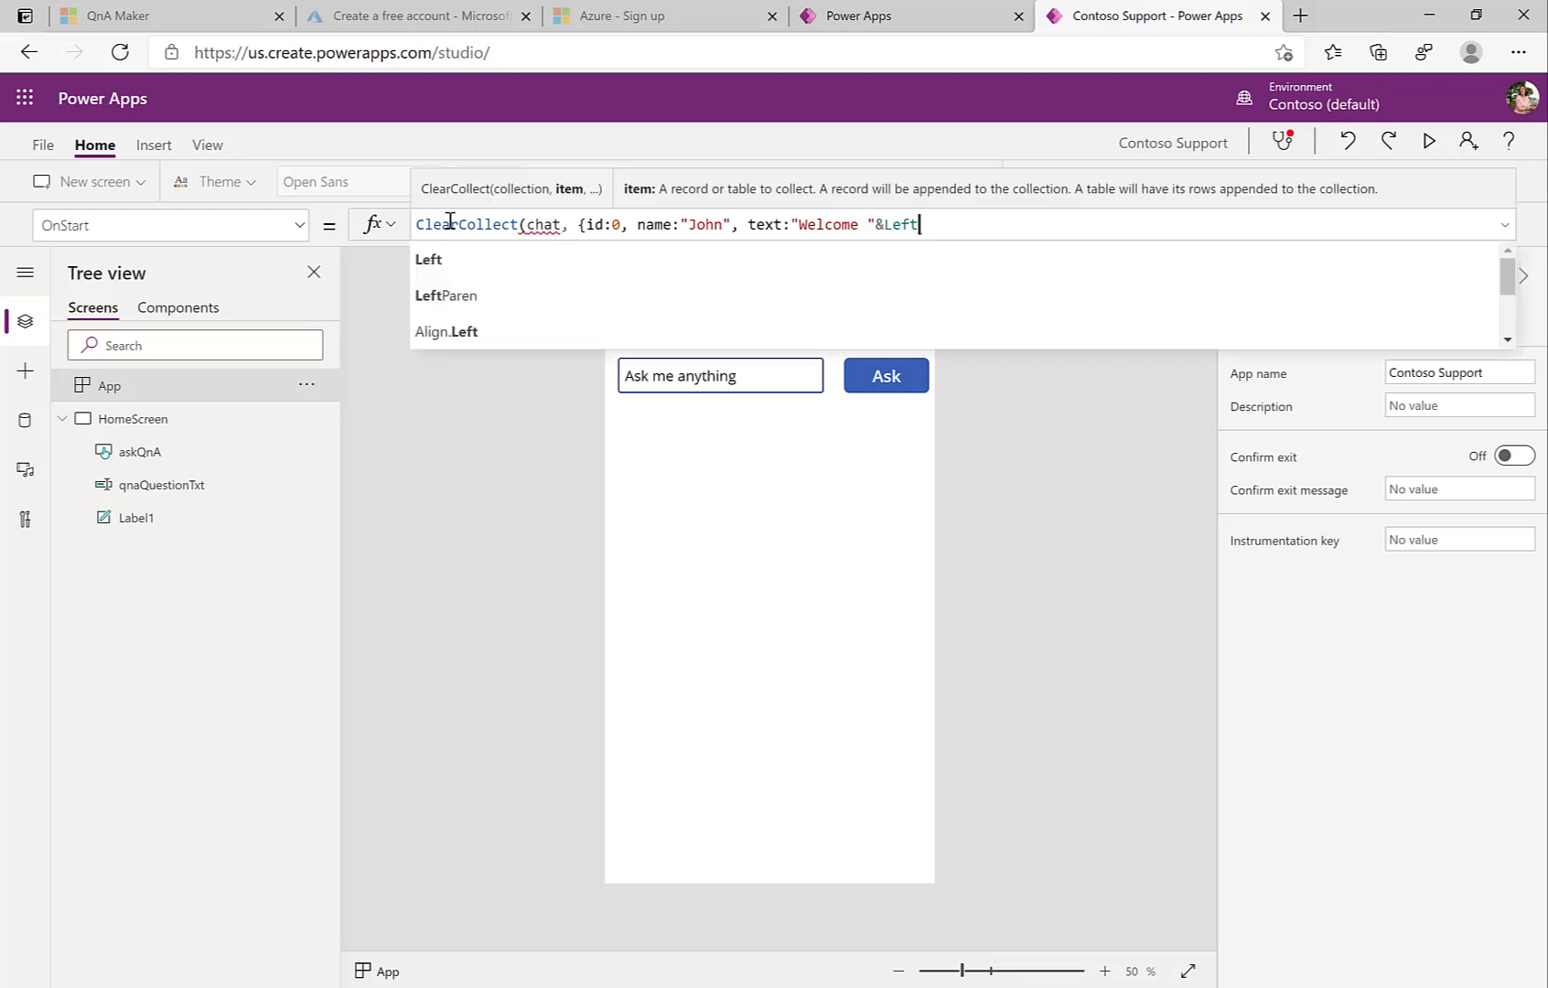
pyautogui.write('(User')
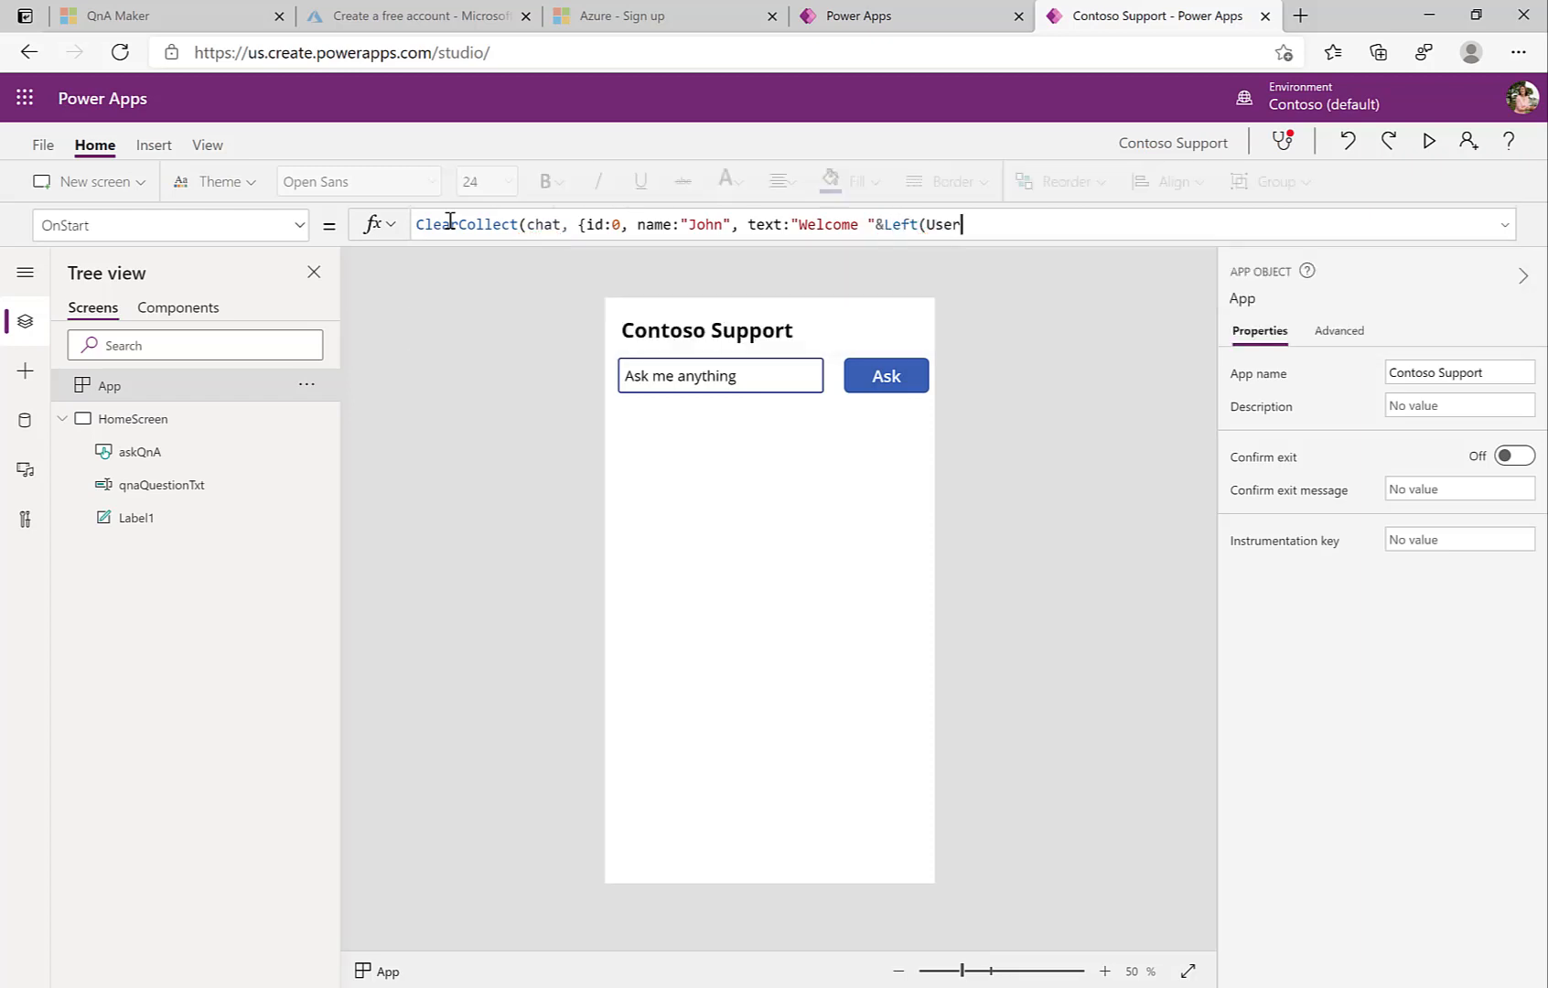
pyautogui.write('().F')
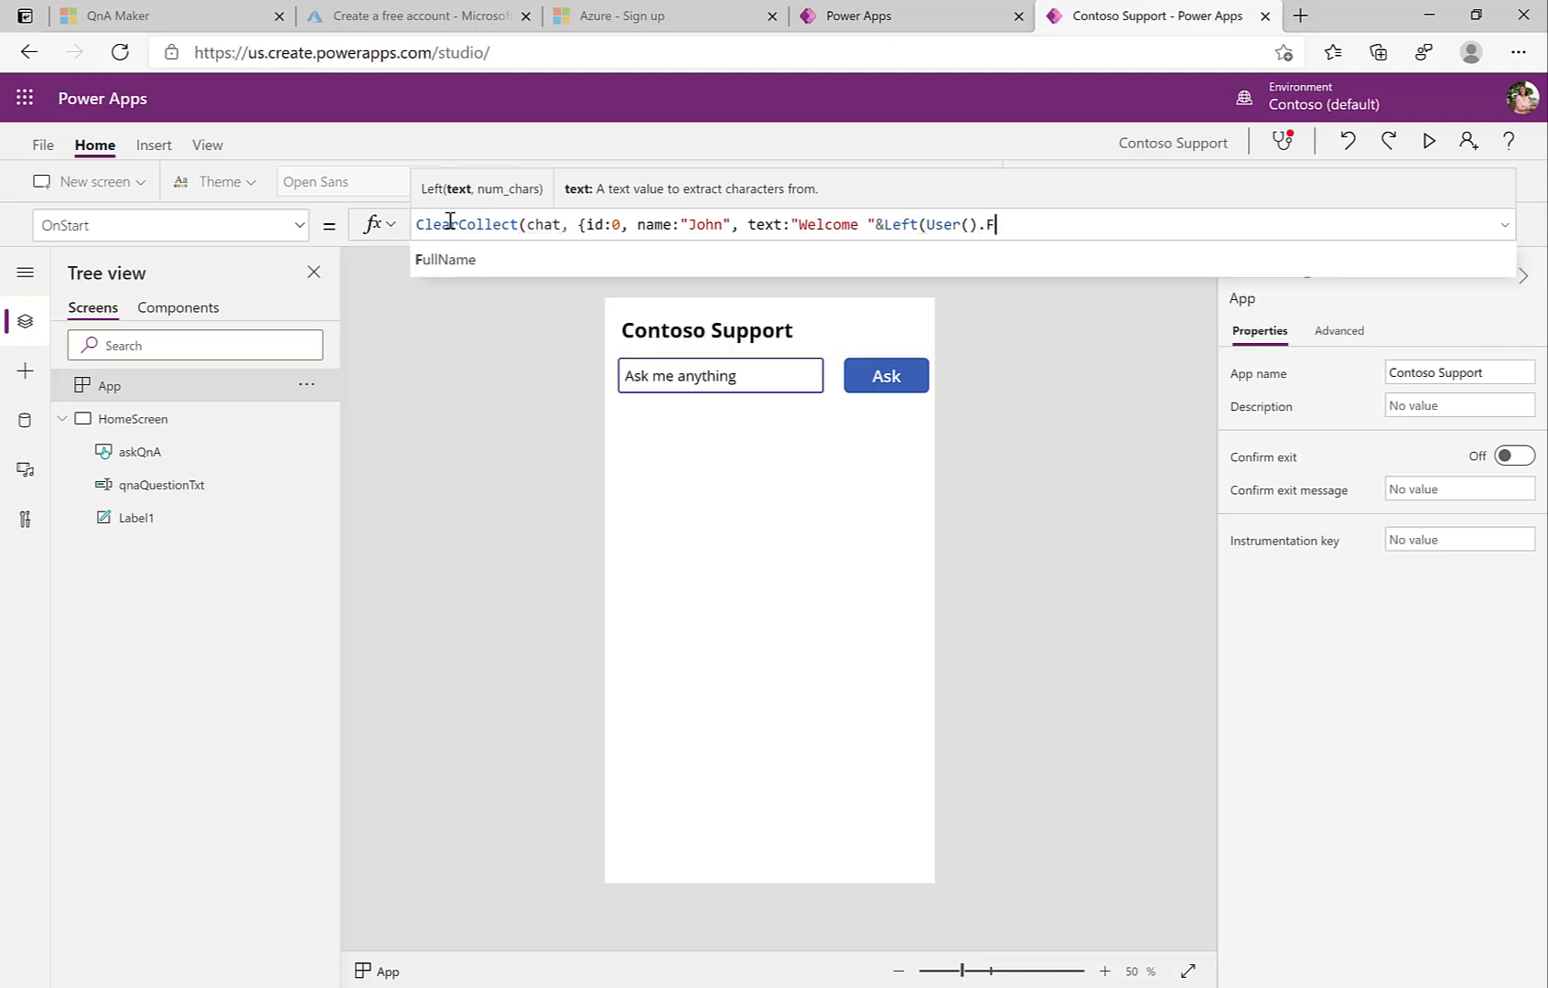
pyautogui.click(448, 259)
pyautogui.write(',')
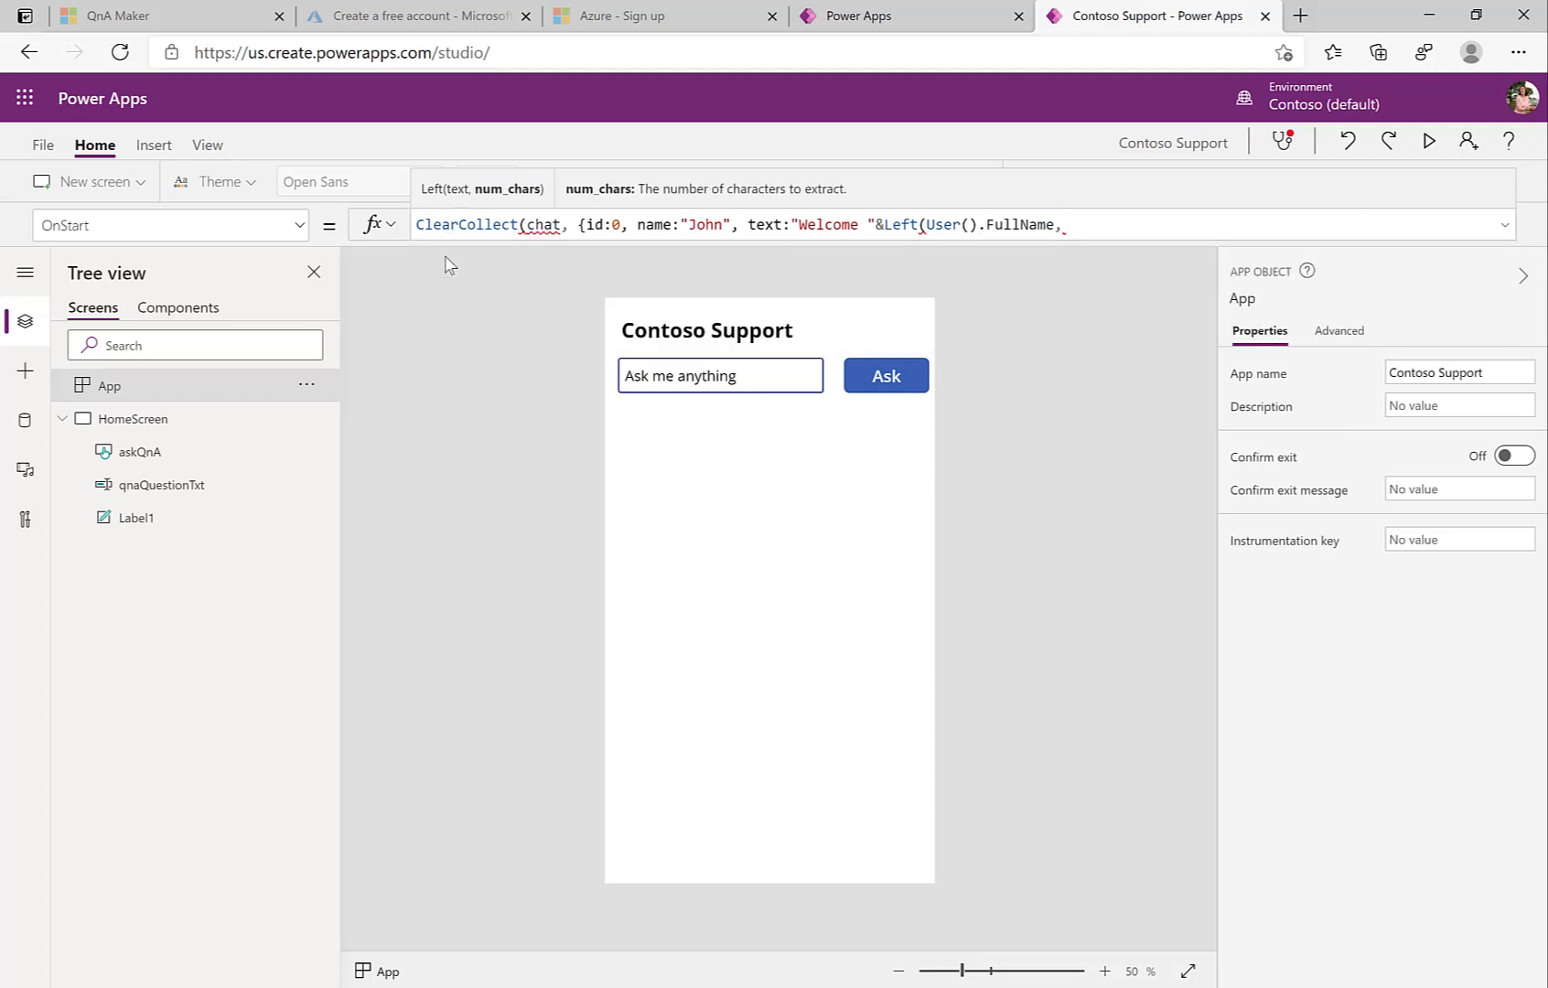
pyautogui.write('Find(" ",U')
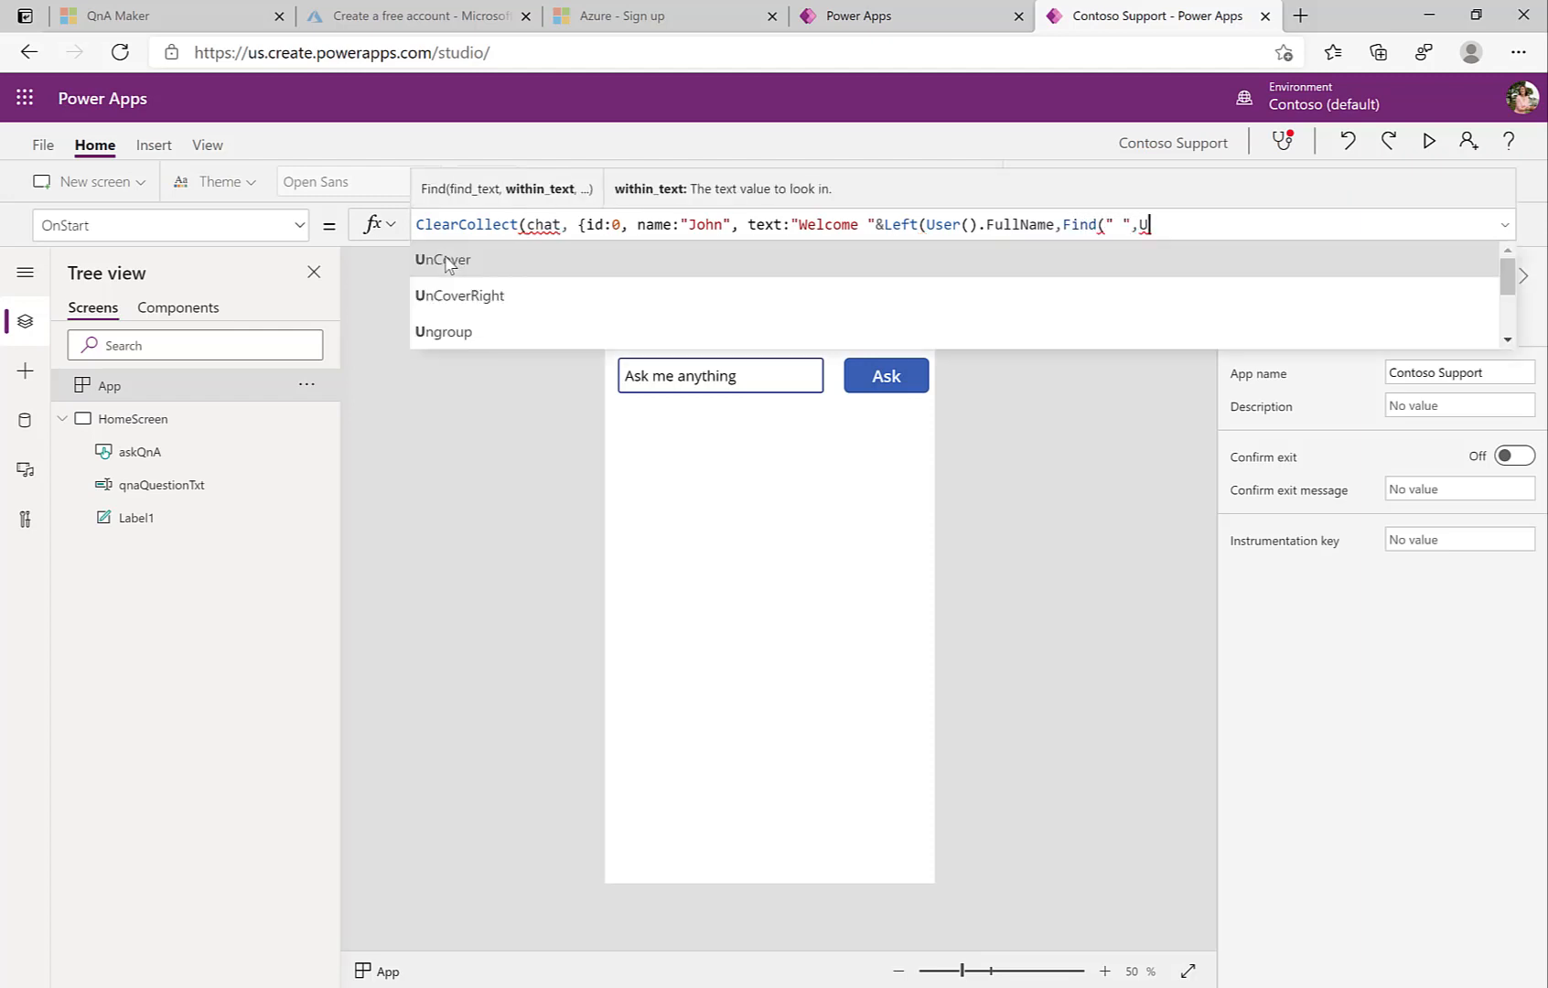
pyautogui.write('ser().FullName')
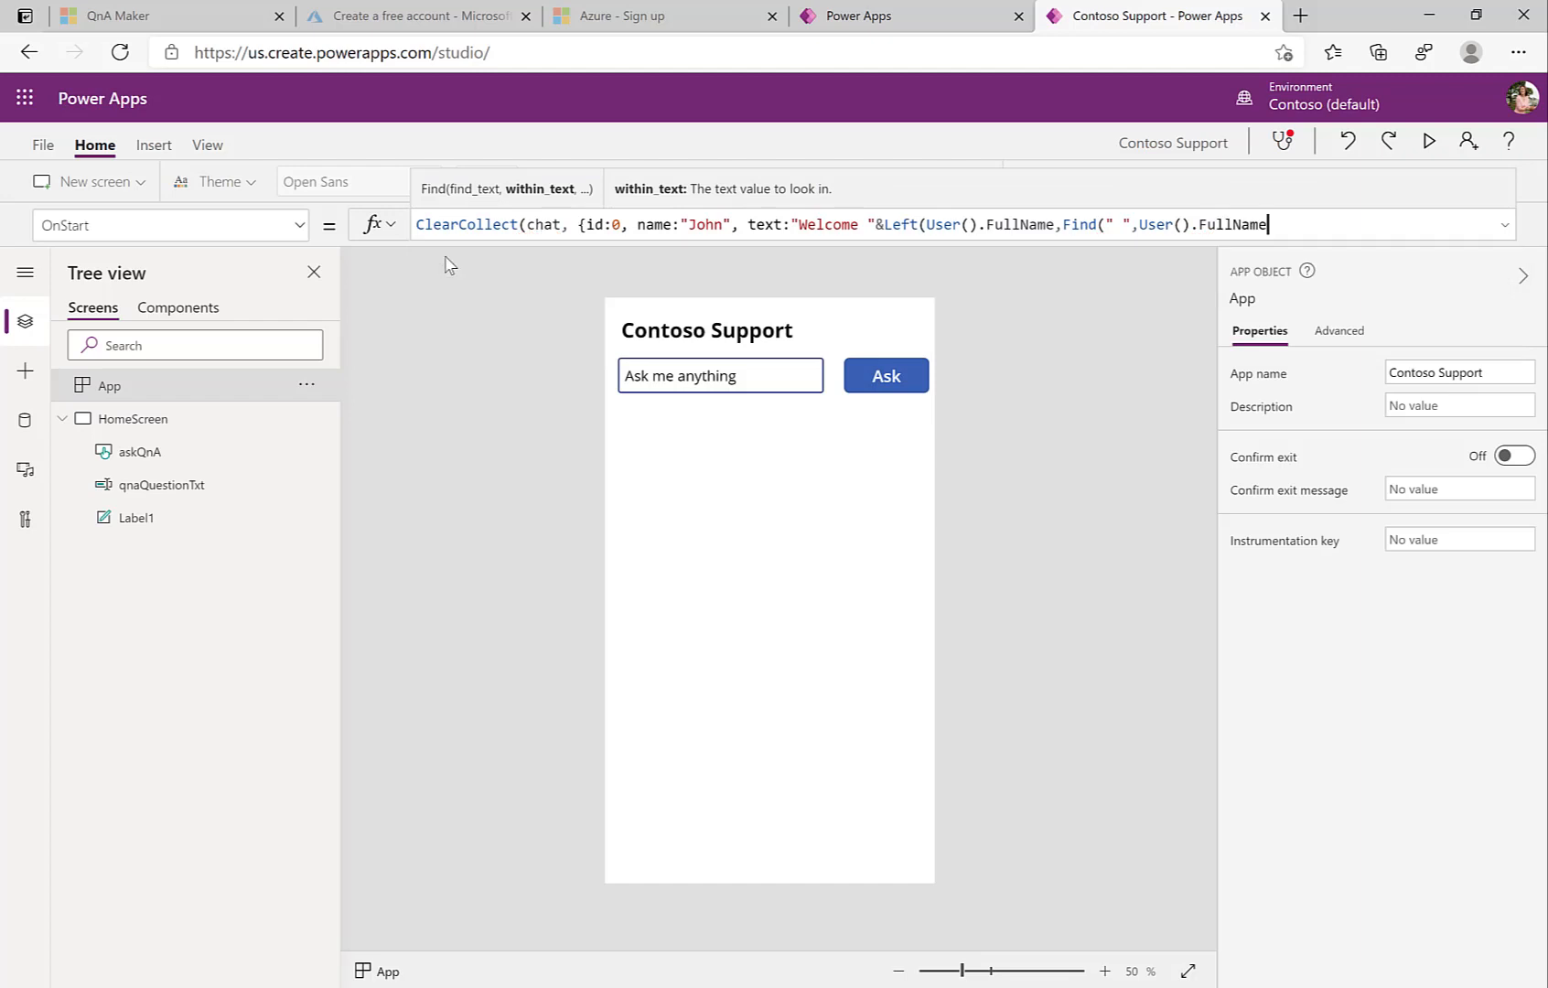
pyautogui.write('))')
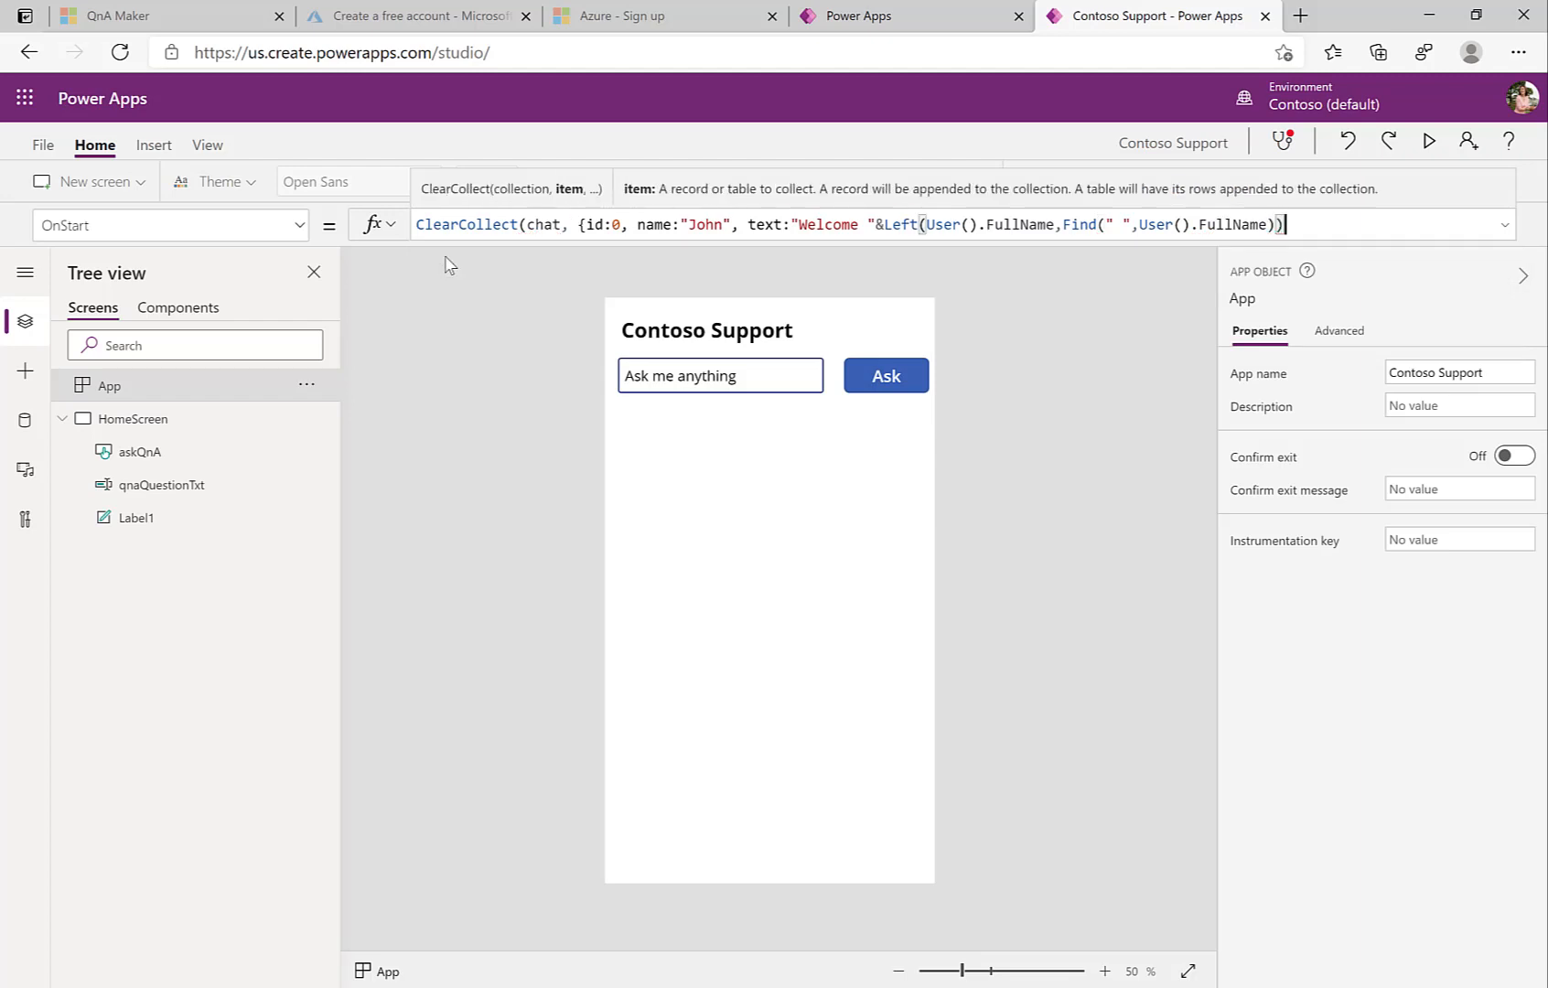
pyautogui.write('&')
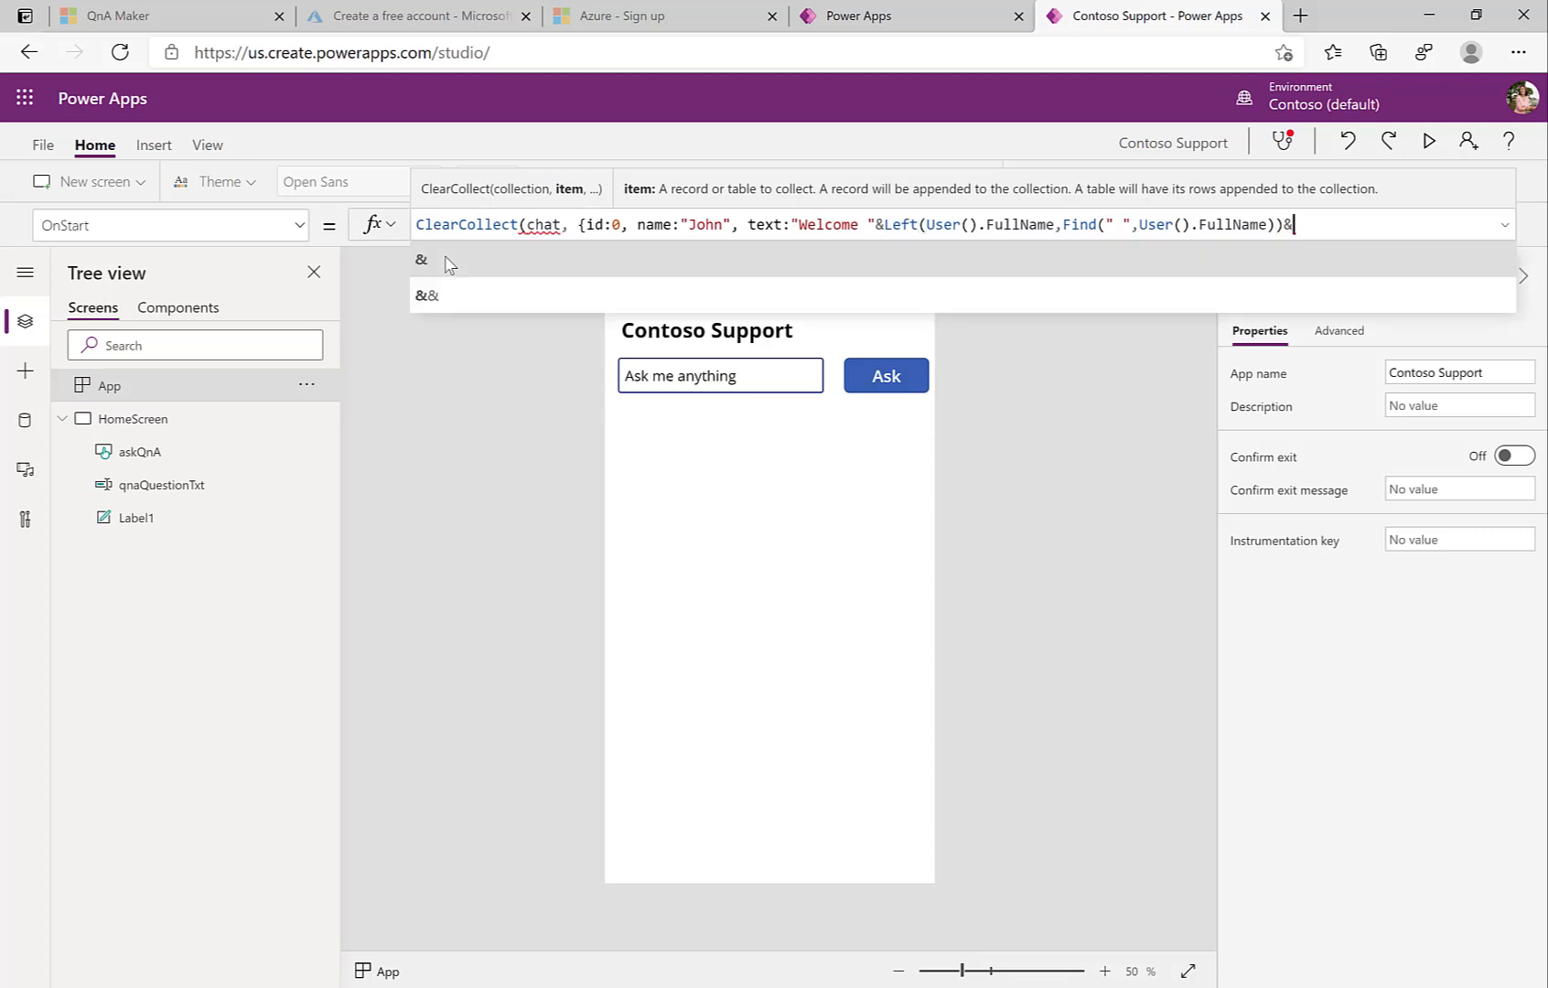
pyautogui.write('"! How can I help you')
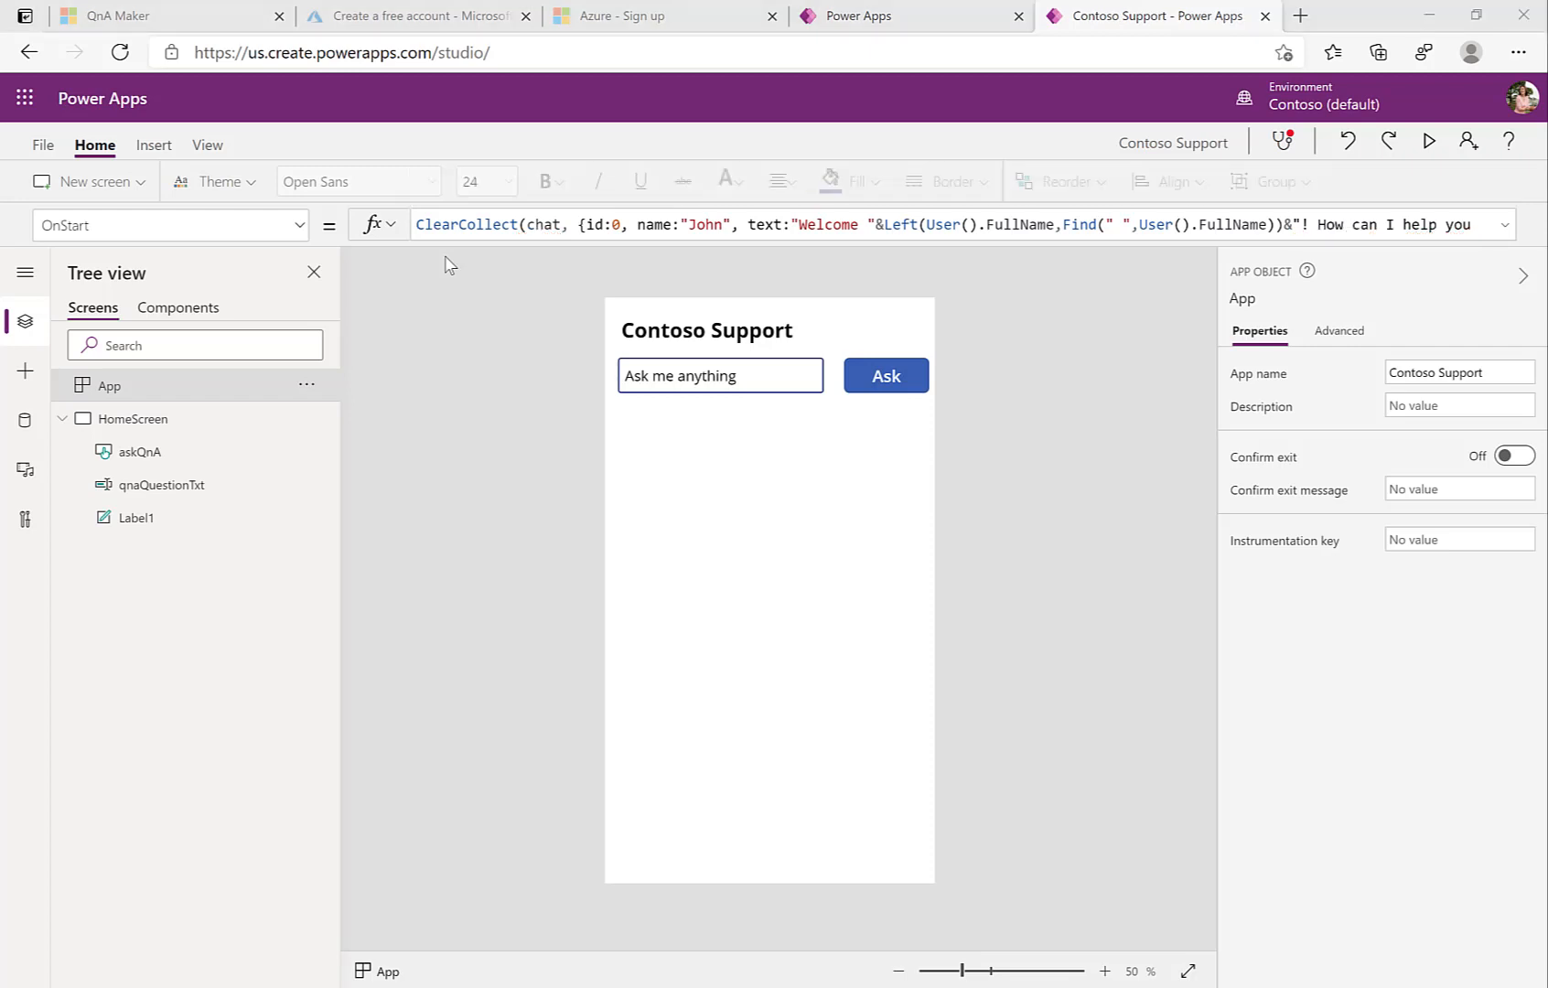
pyautogui.click(950, 224)
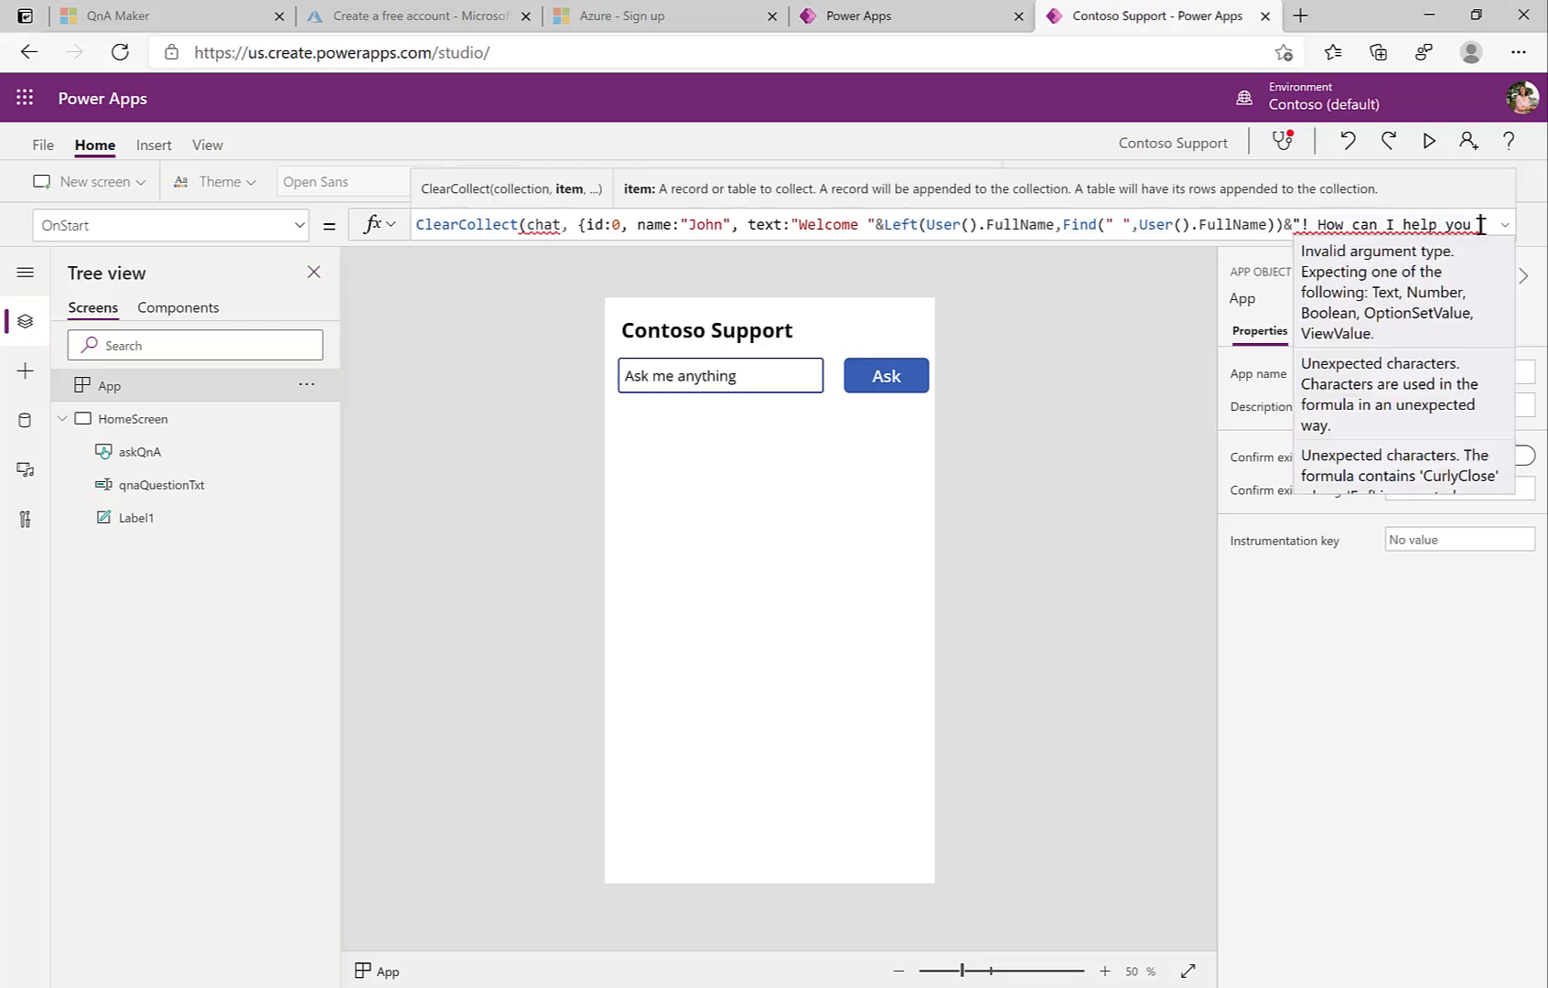
pyautogui.write('today')
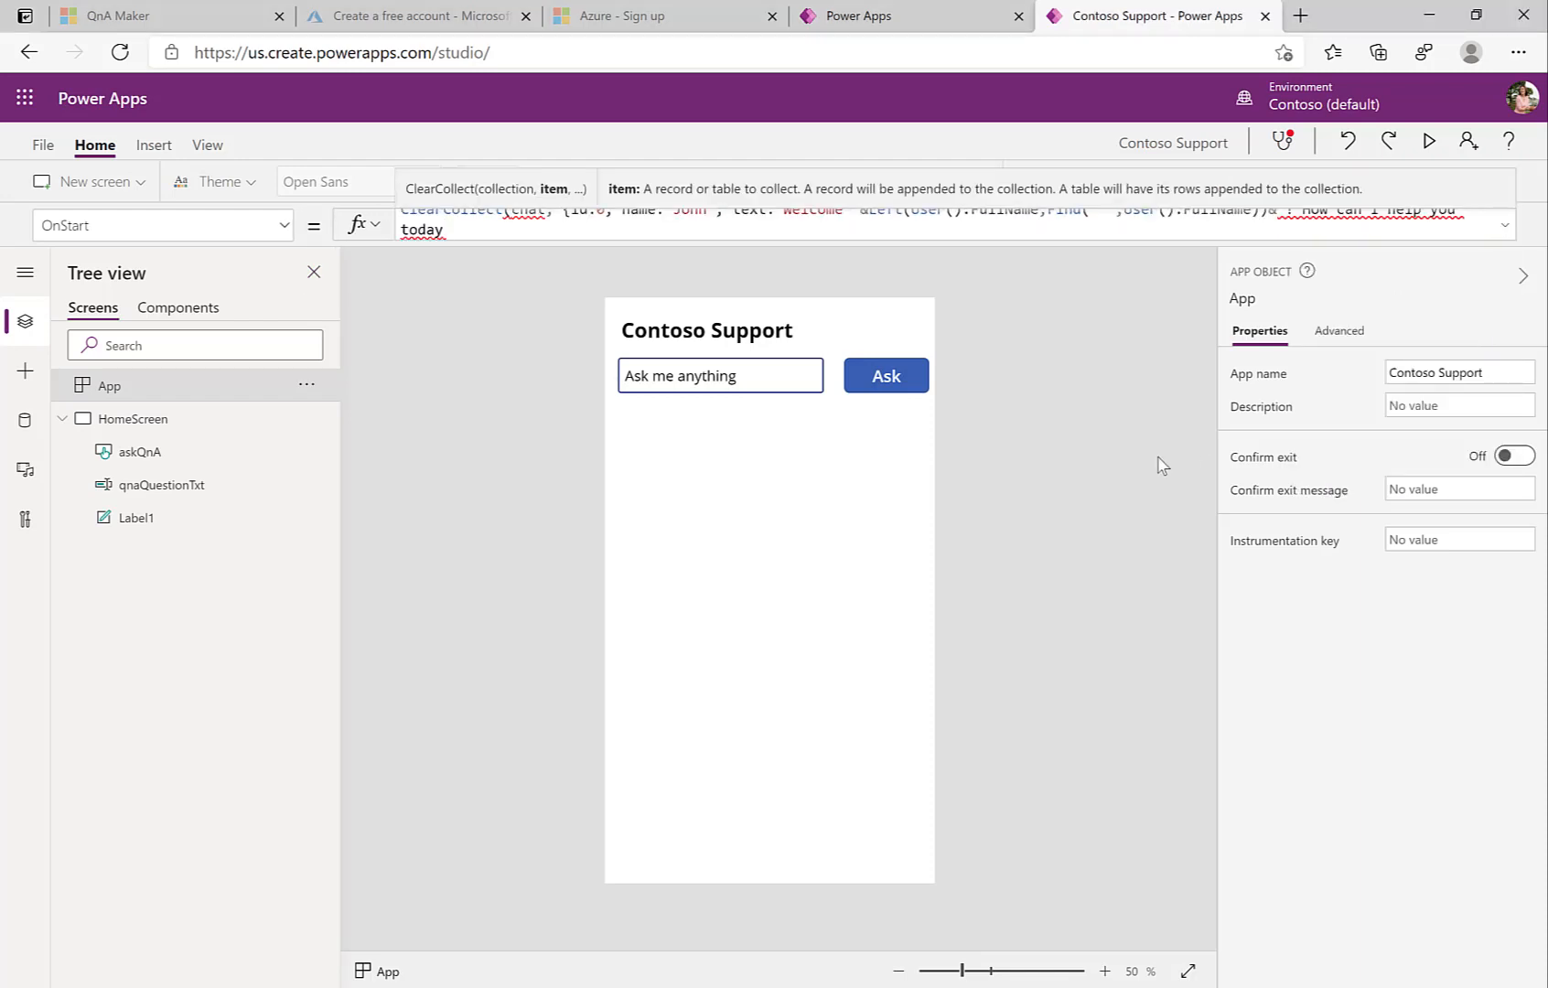
pyautogui.moveTo(609, 244); pyautogui.dragTo(619, 311)
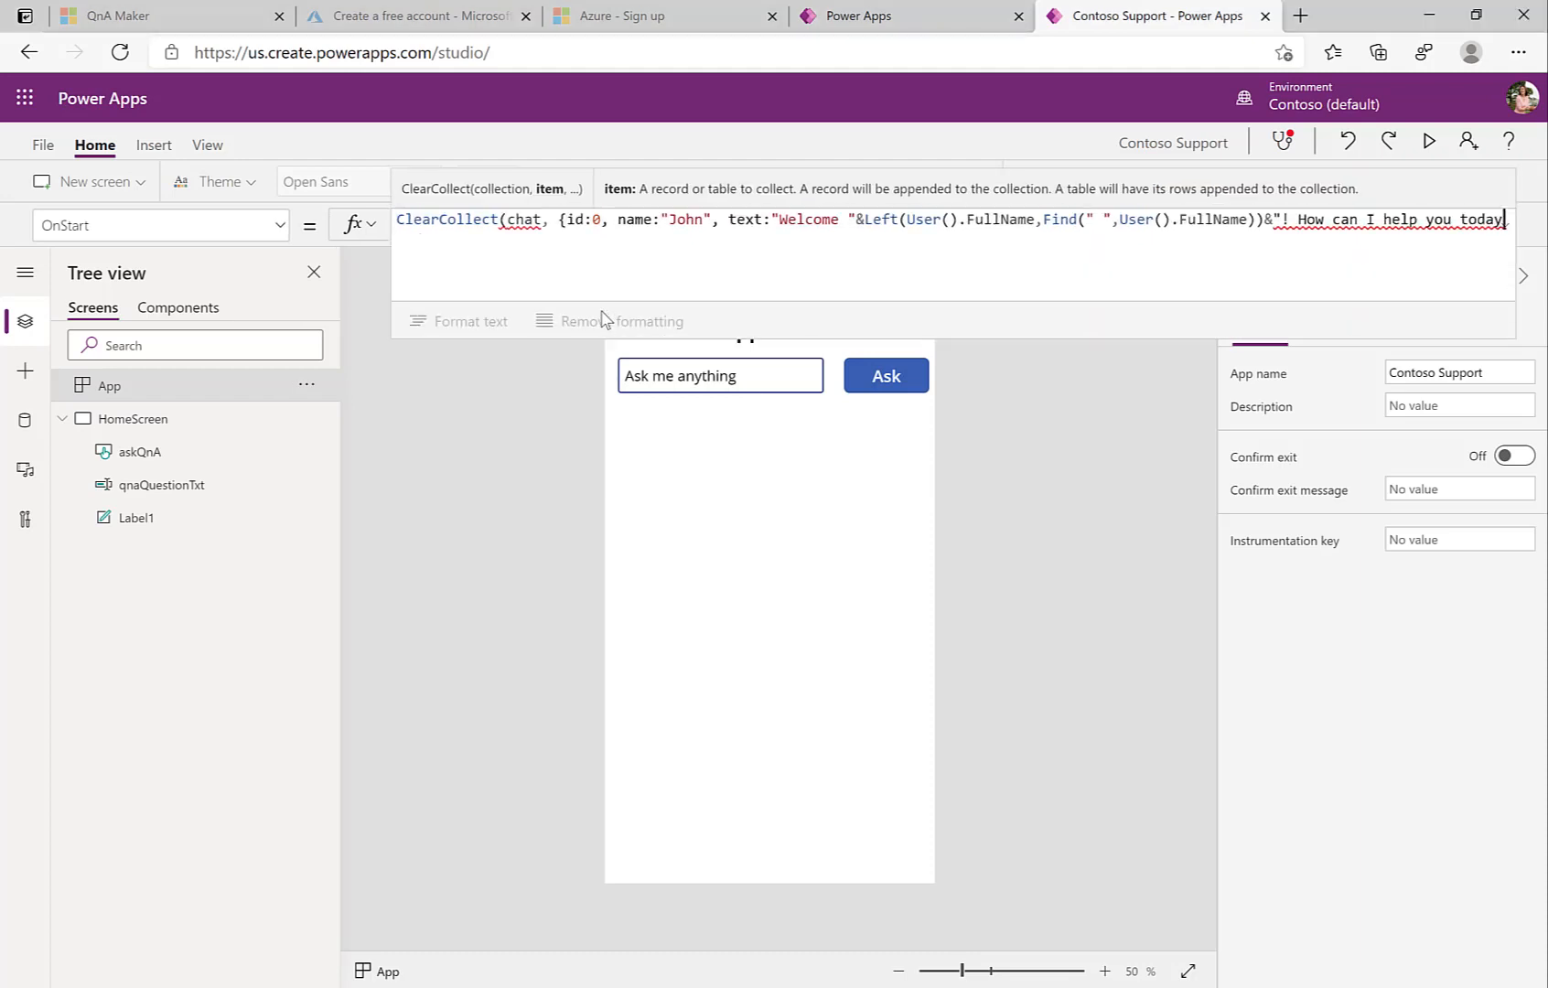
pyautogui.write('?')
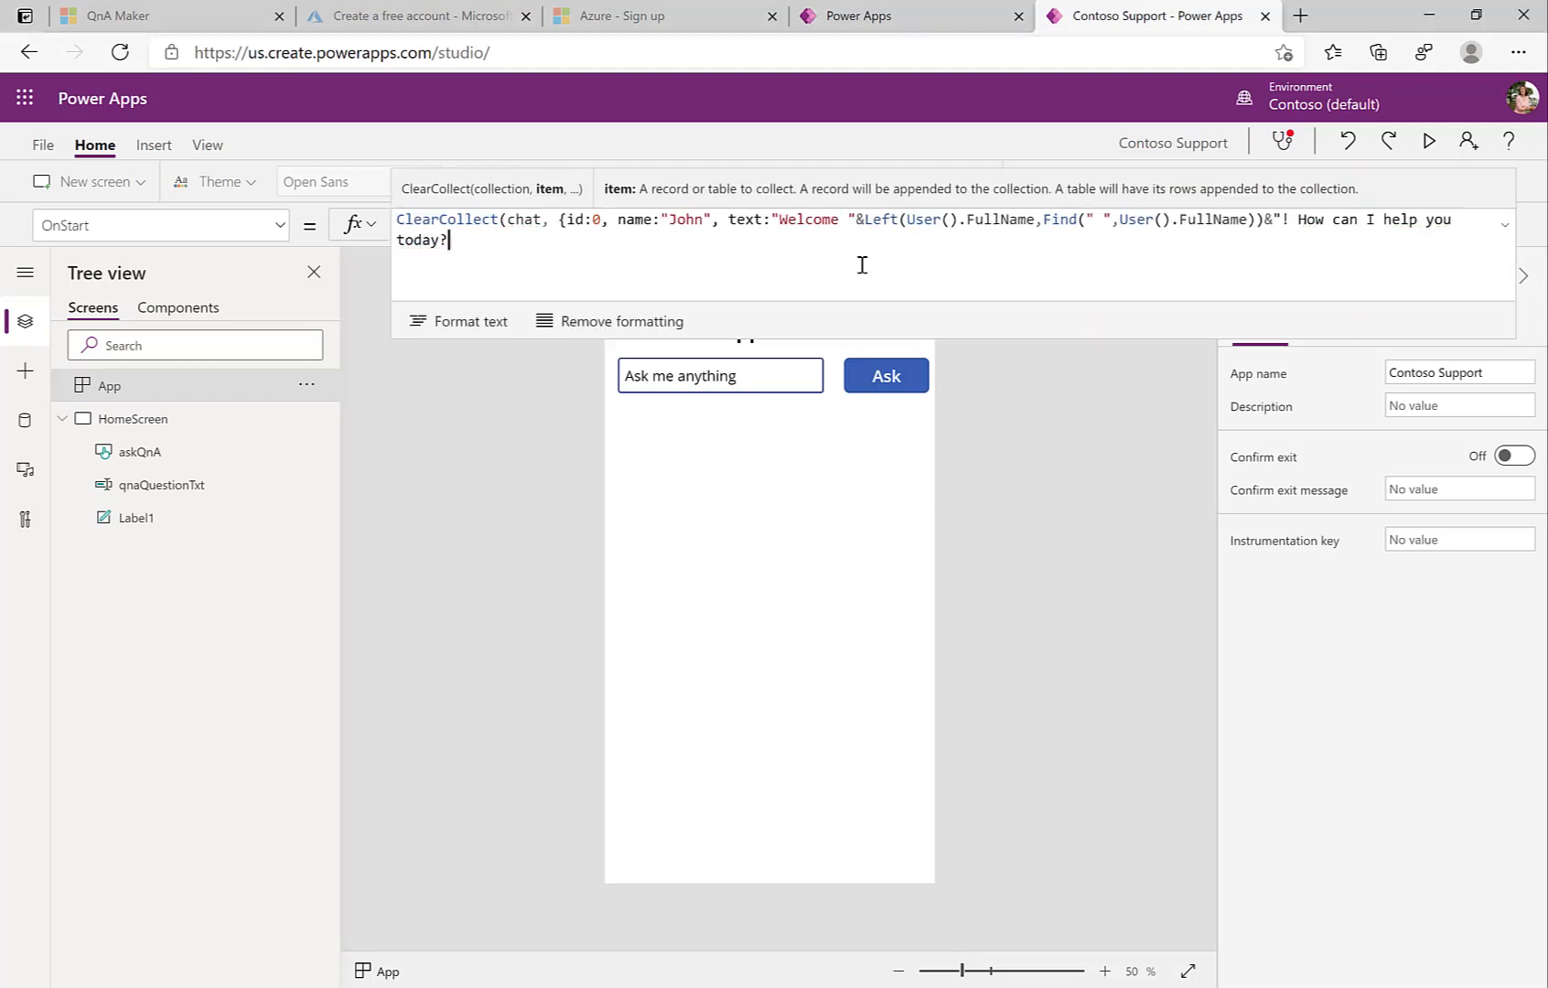
pyautogui.write('"});')
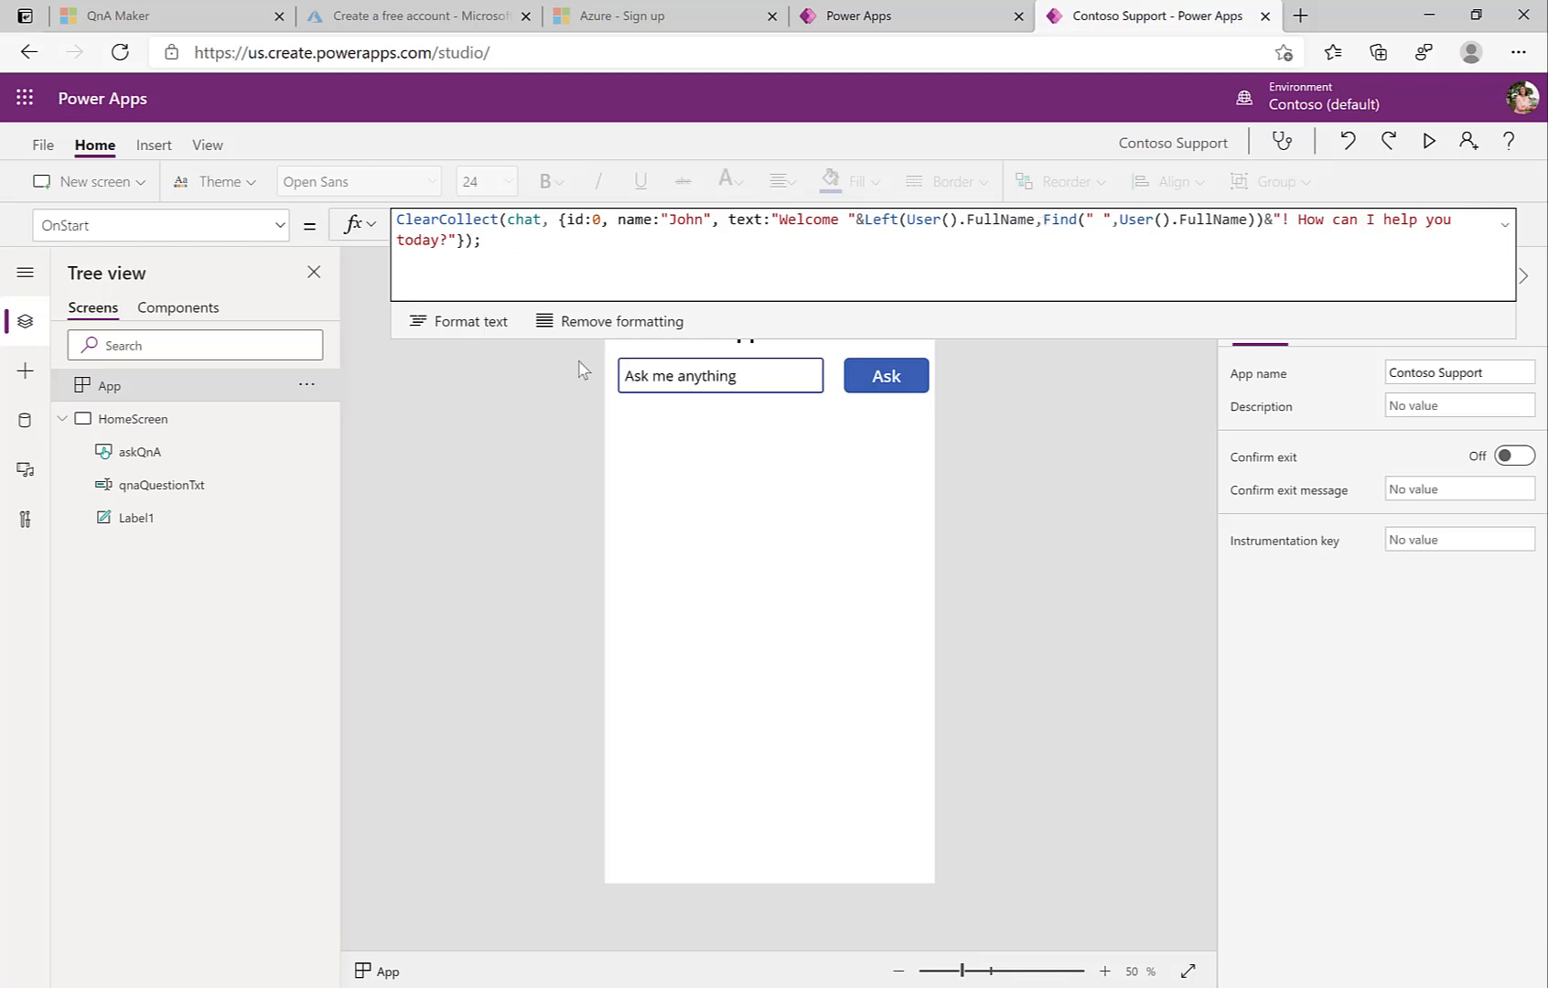
pyautogui.click(440, 431)
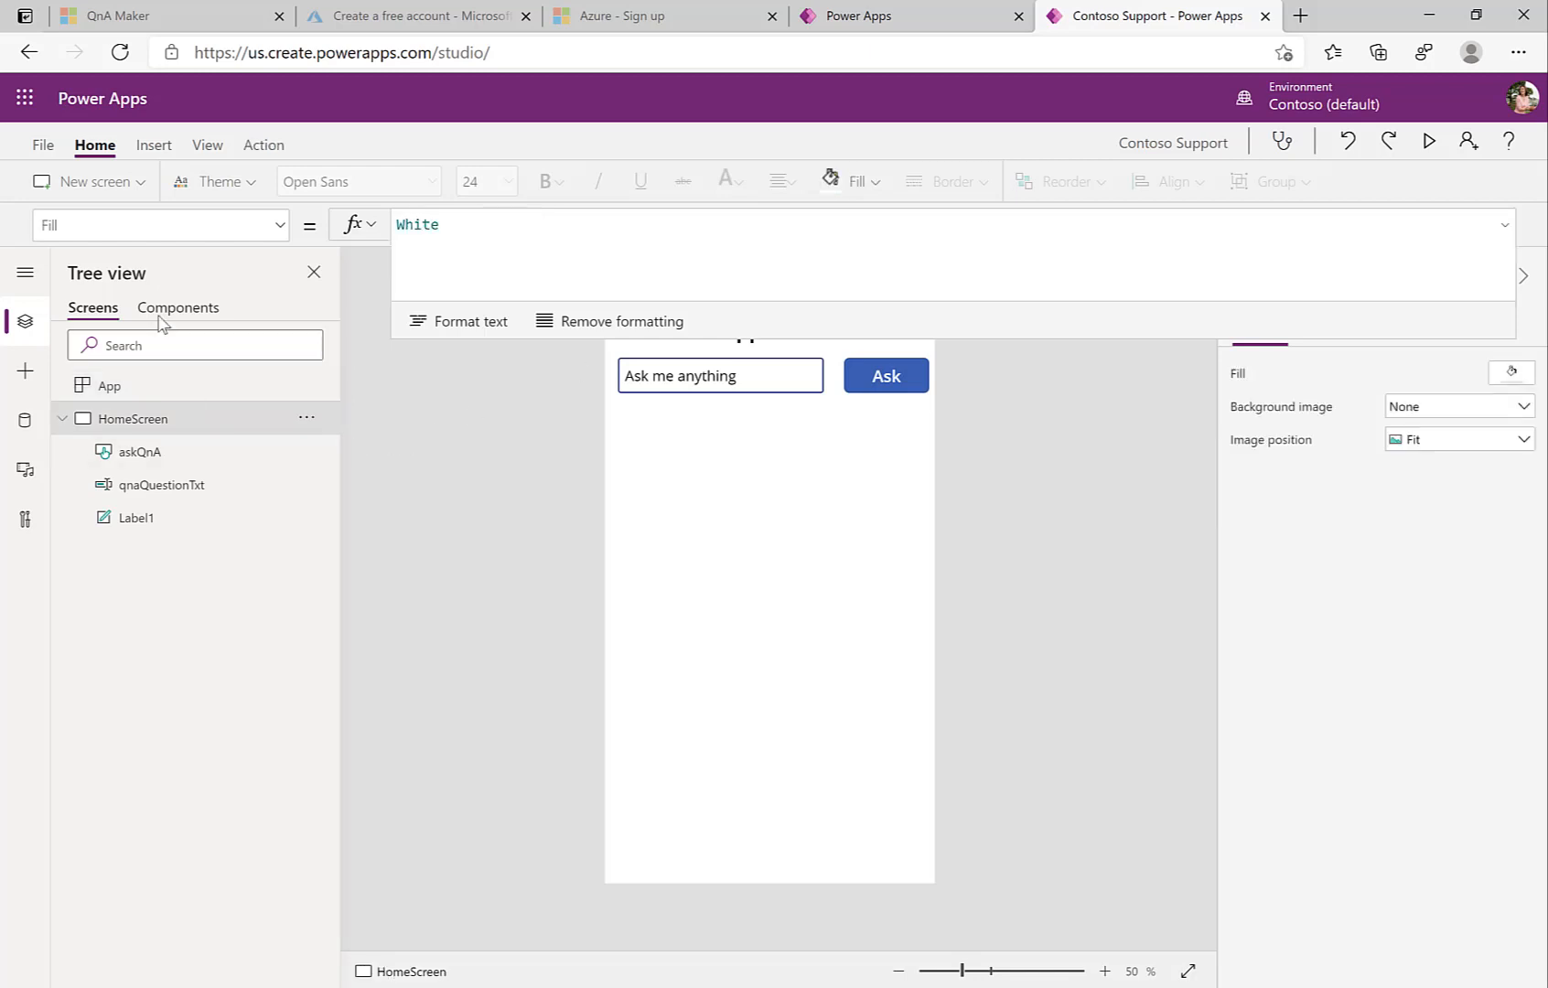
# Step: Add a new Scrollable screen and rename it QnAScreen
pyautogui.click(78, 188)
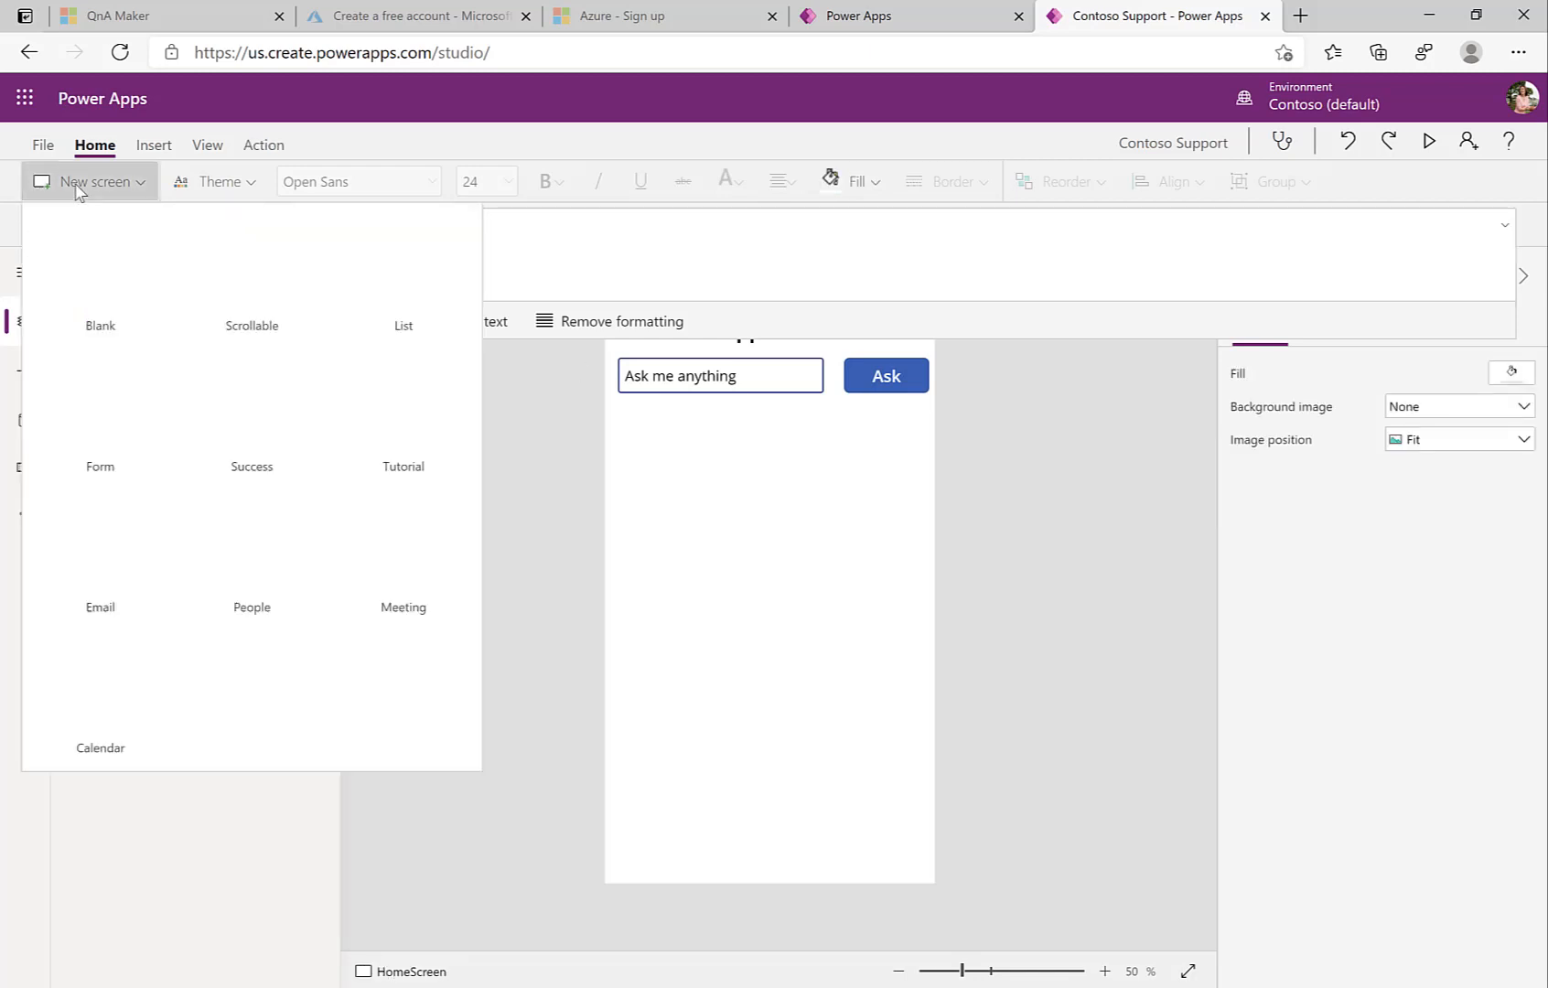
pyautogui.click(237, 277)
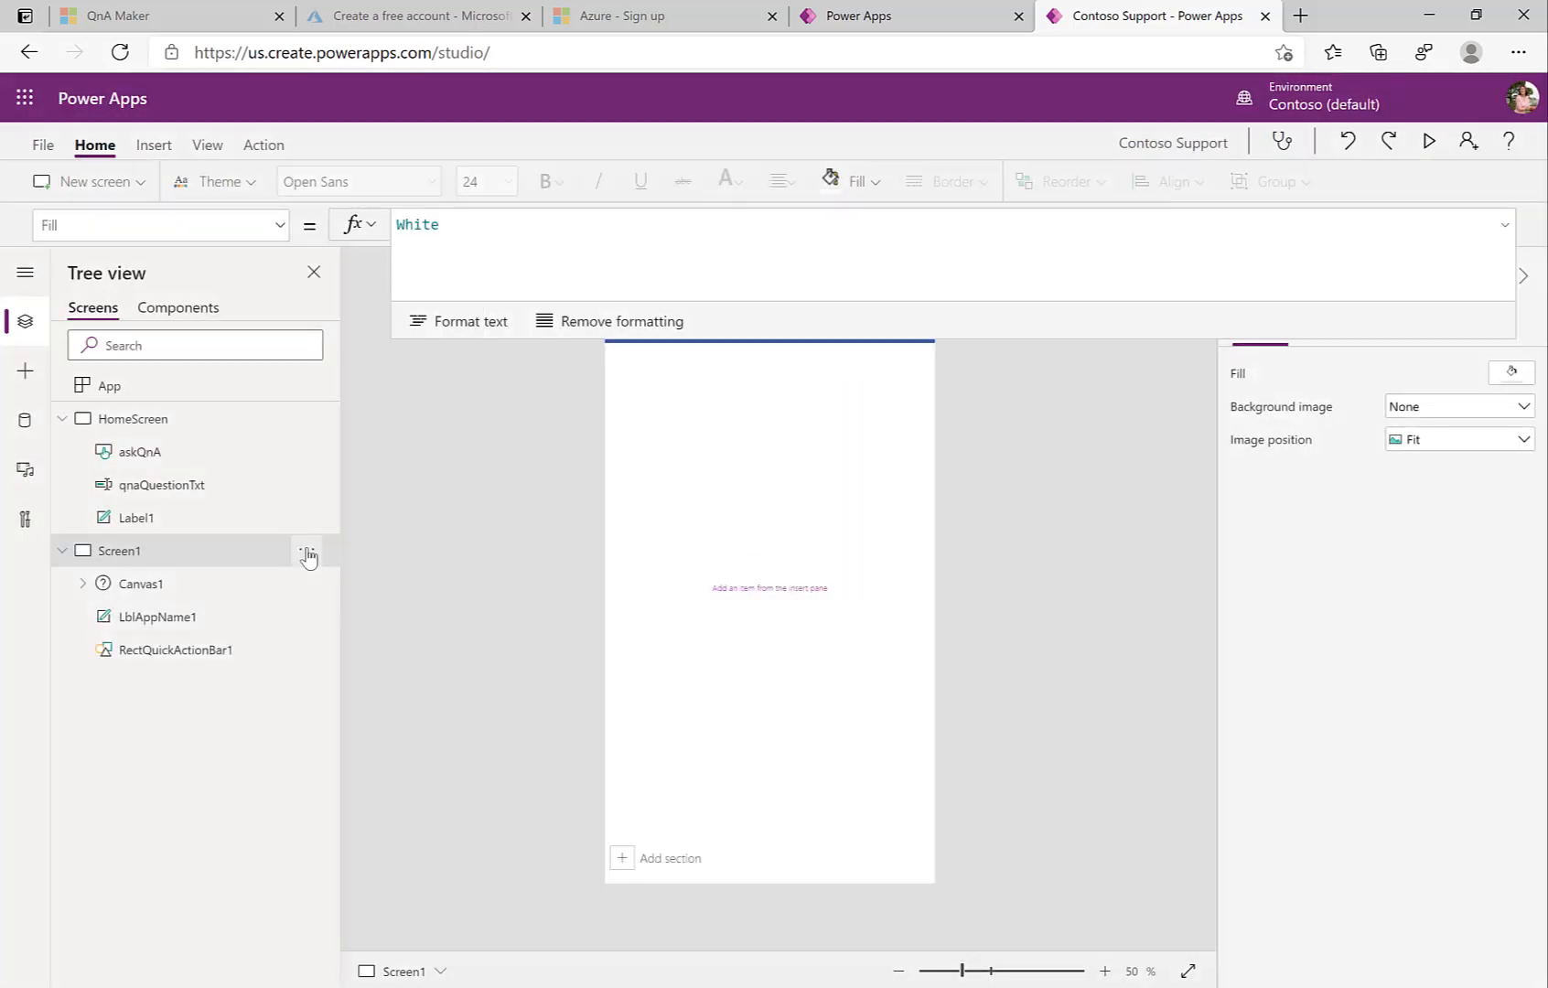
pyautogui.click(308, 556)
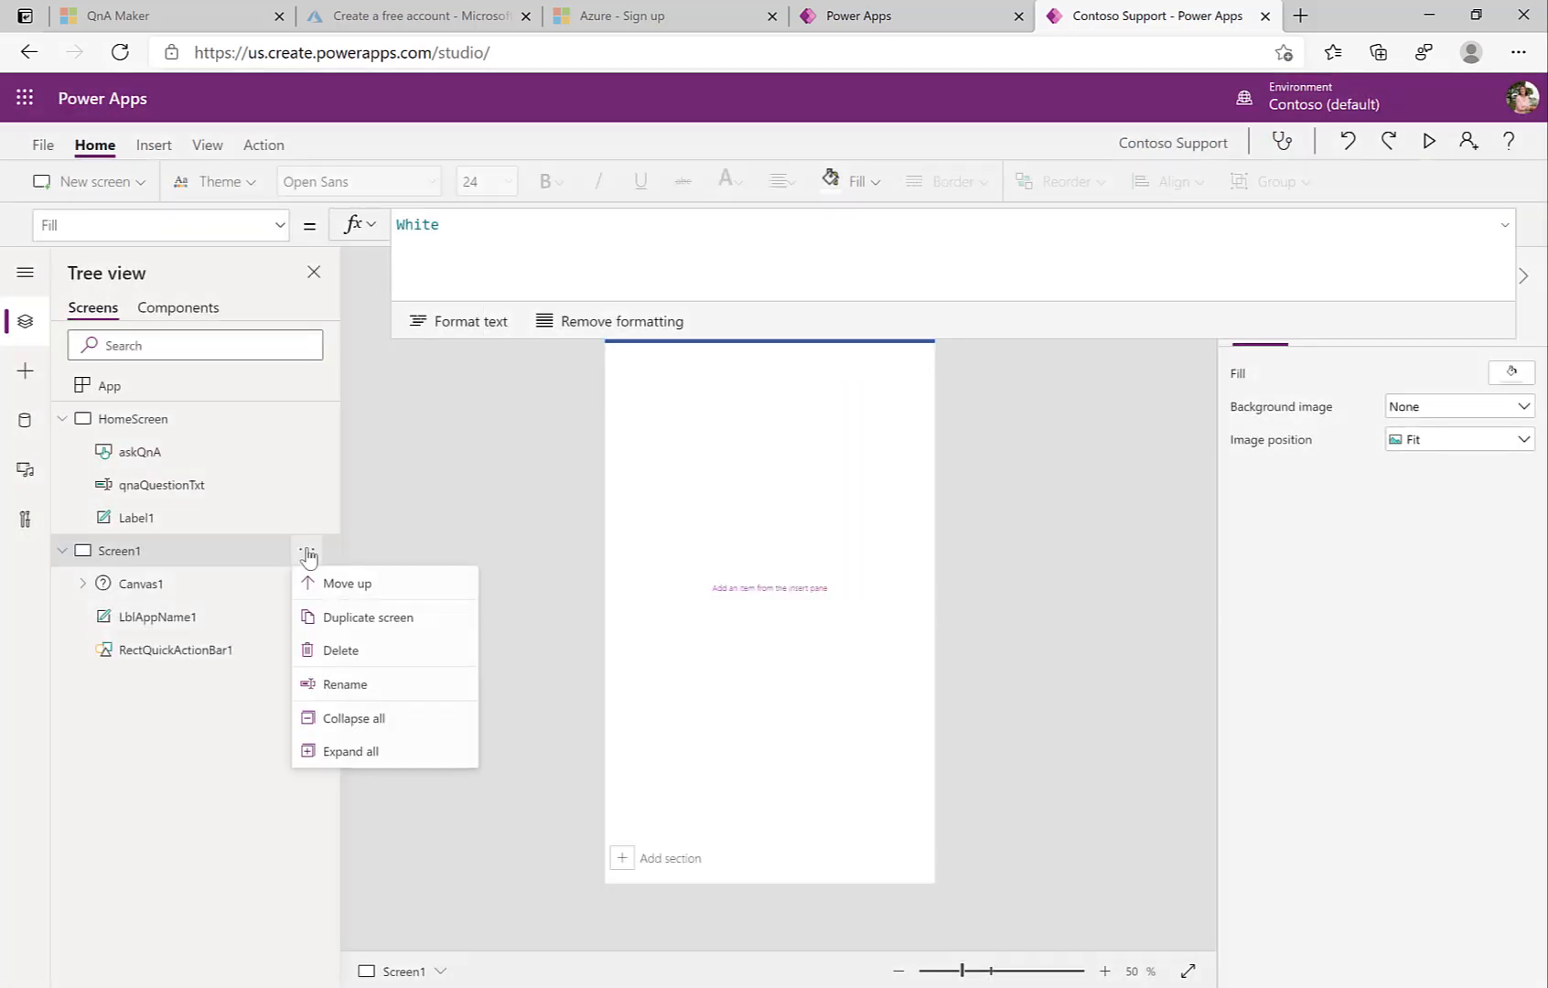
pyautogui.click(340, 685)
pyautogui.write('C')
pyautogui.write('nAScreen')
pyautogui.press('Return')
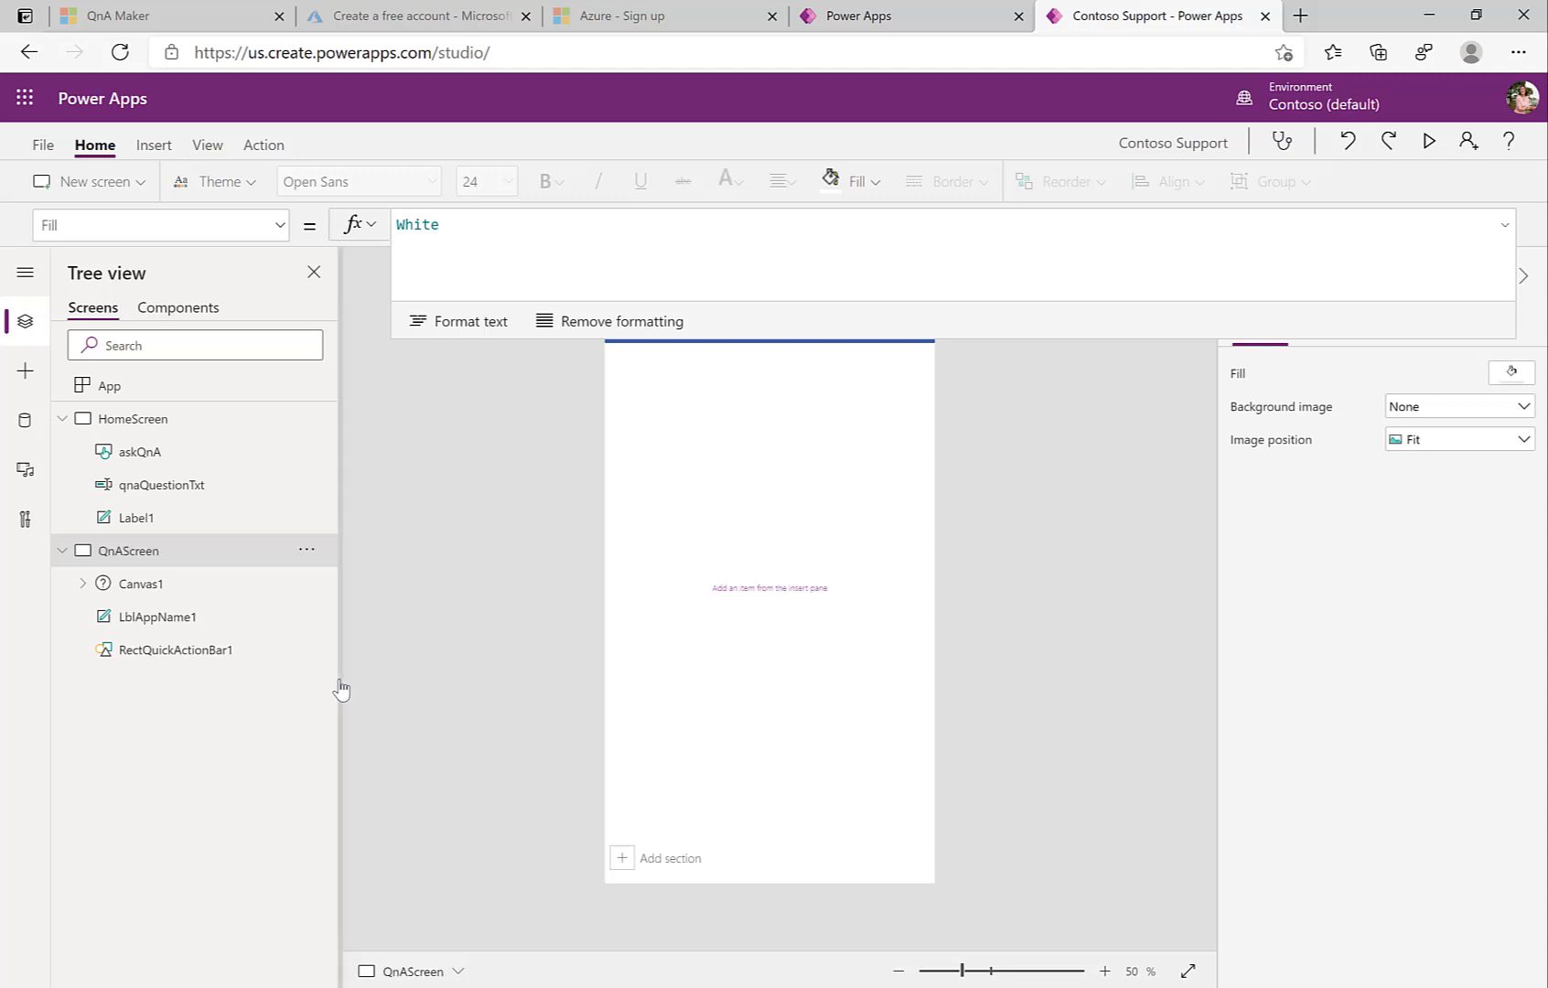
# Step: Make the Ask button Navigate(QnAScreen, Fade), then switch to editing QnAScreen
pyautogui.click(160, 462)
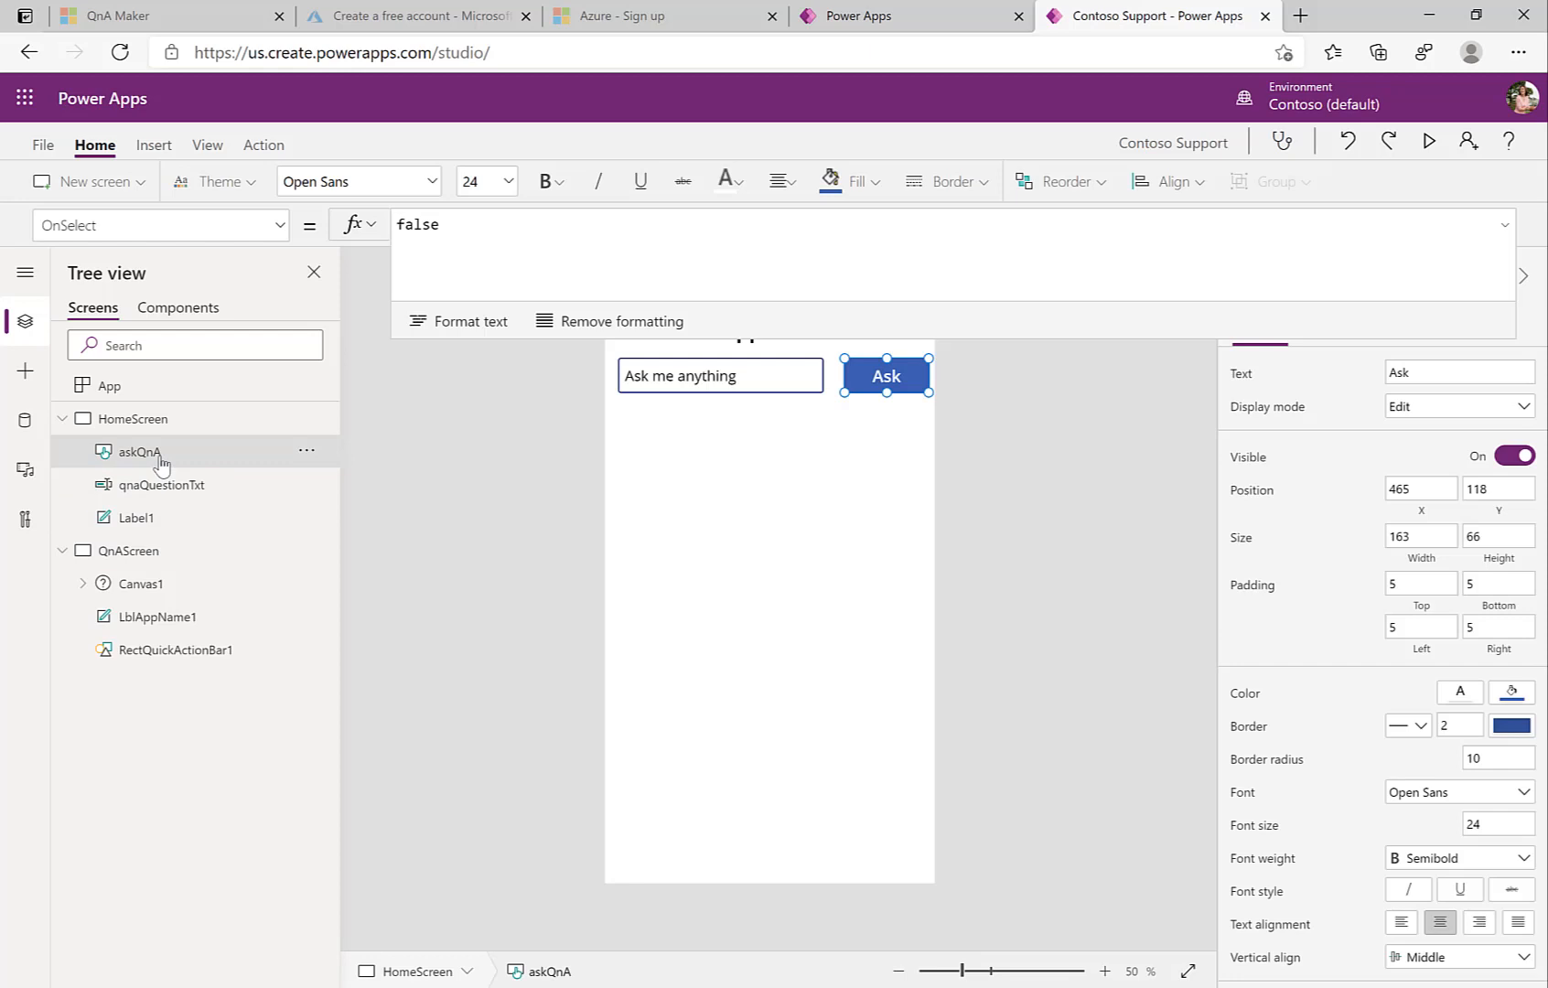
pyautogui.click(263, 145)
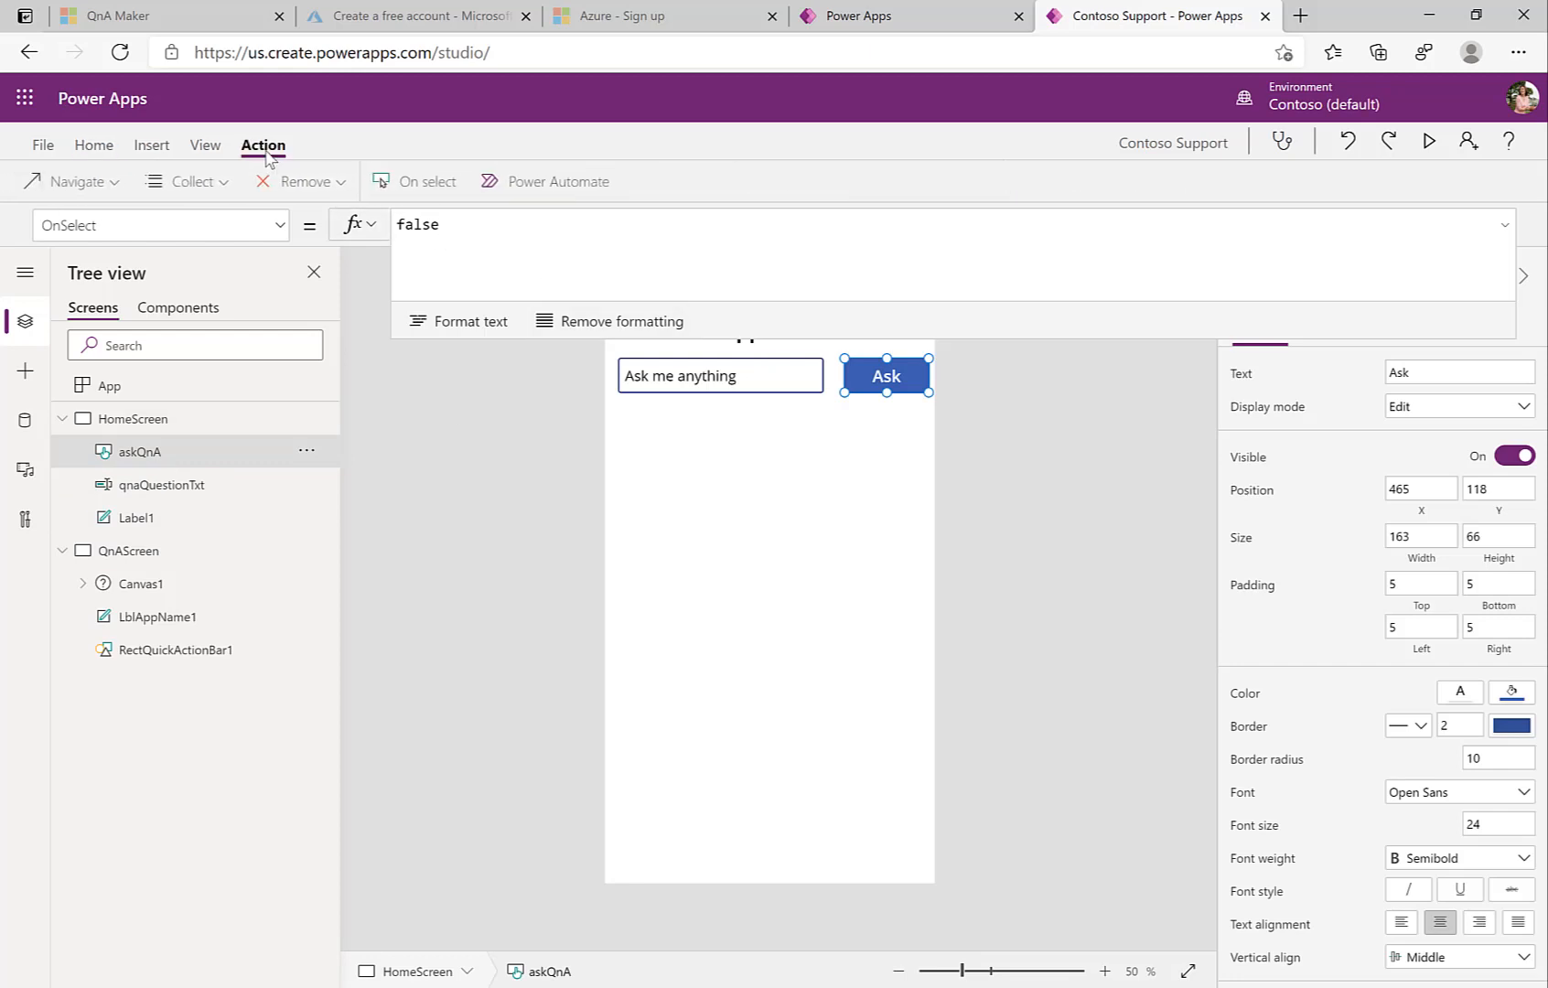
pyautogui.click(128, 188)
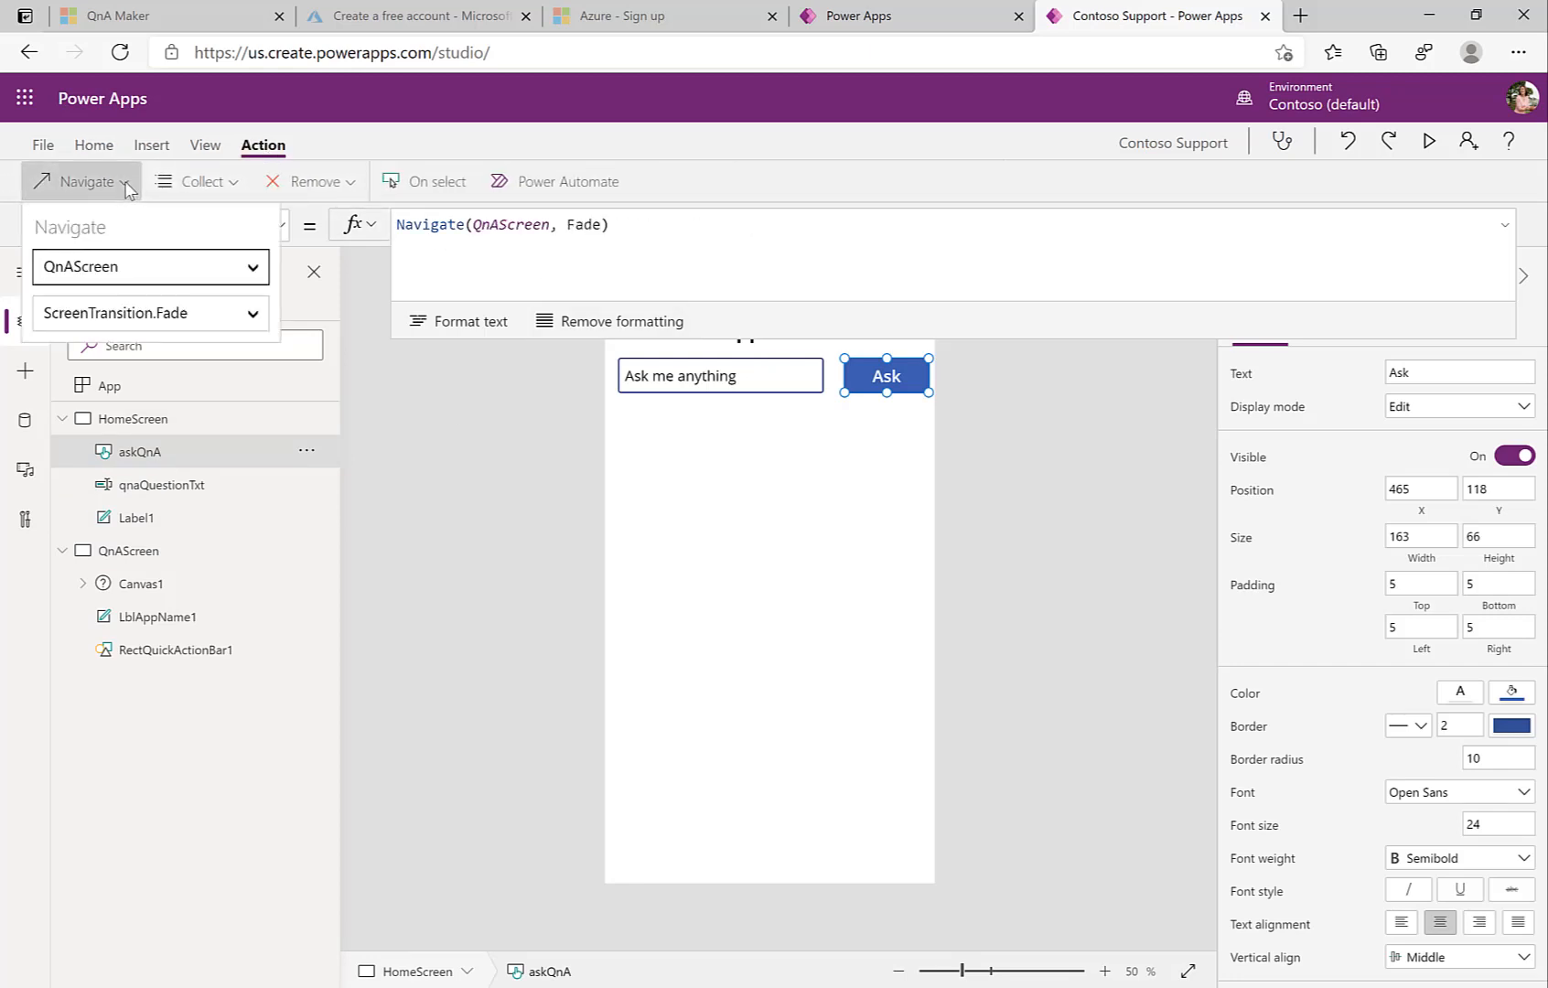
pyautogui.click(78, 276)
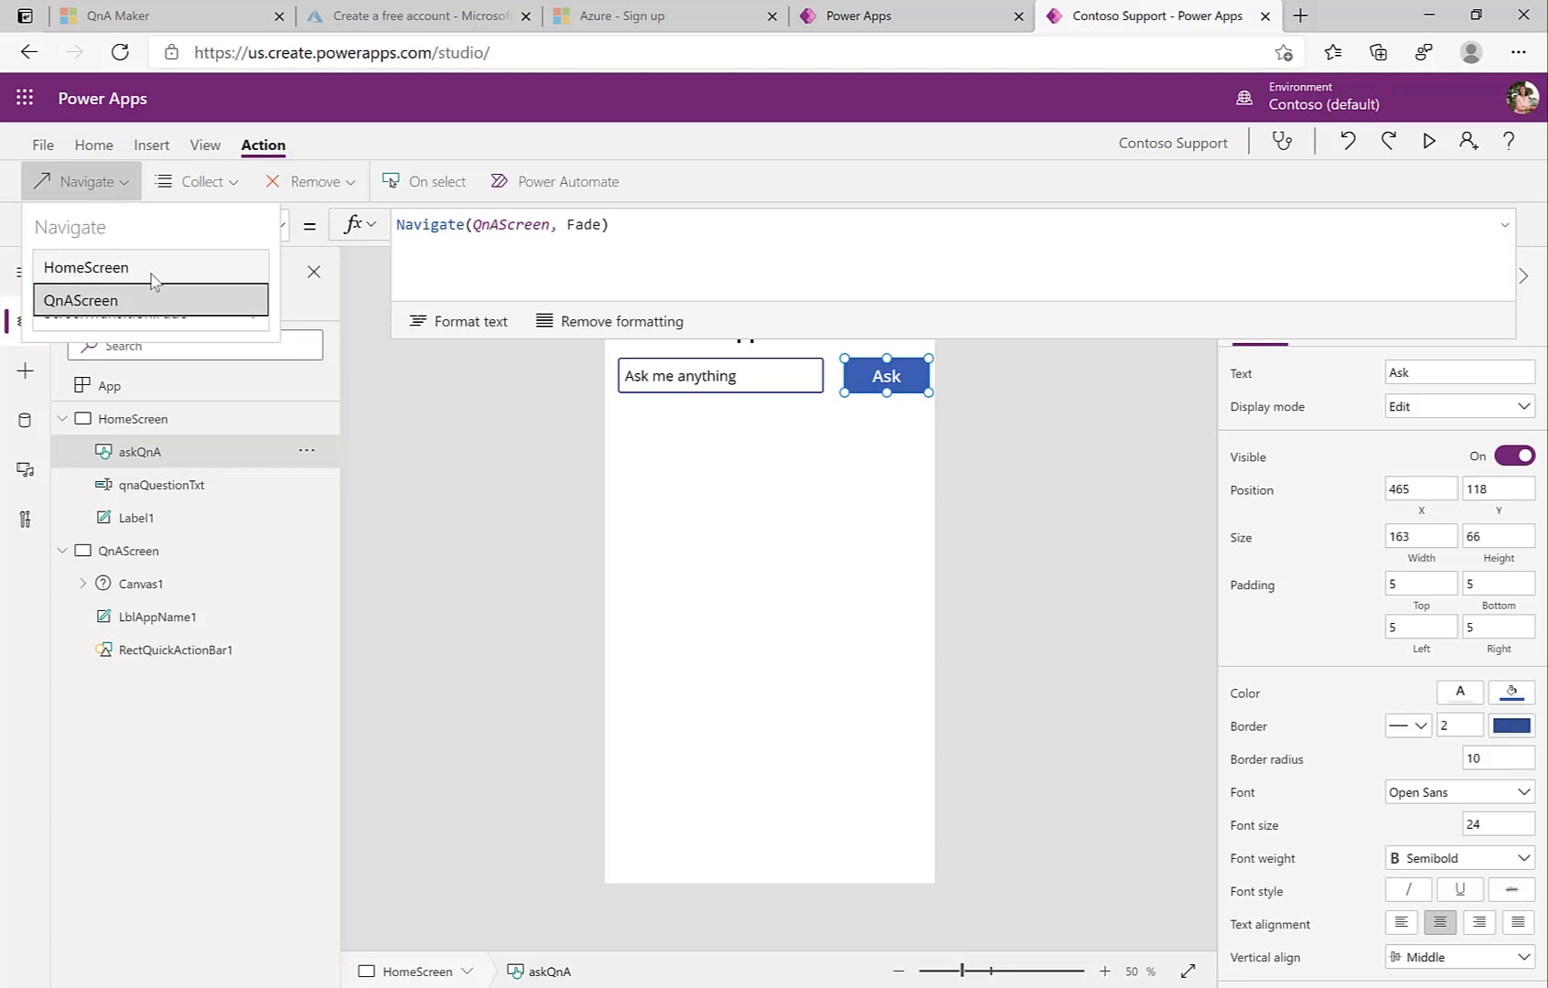
pyautogui.click(152, 305)
pyautogui.click(527, 417)
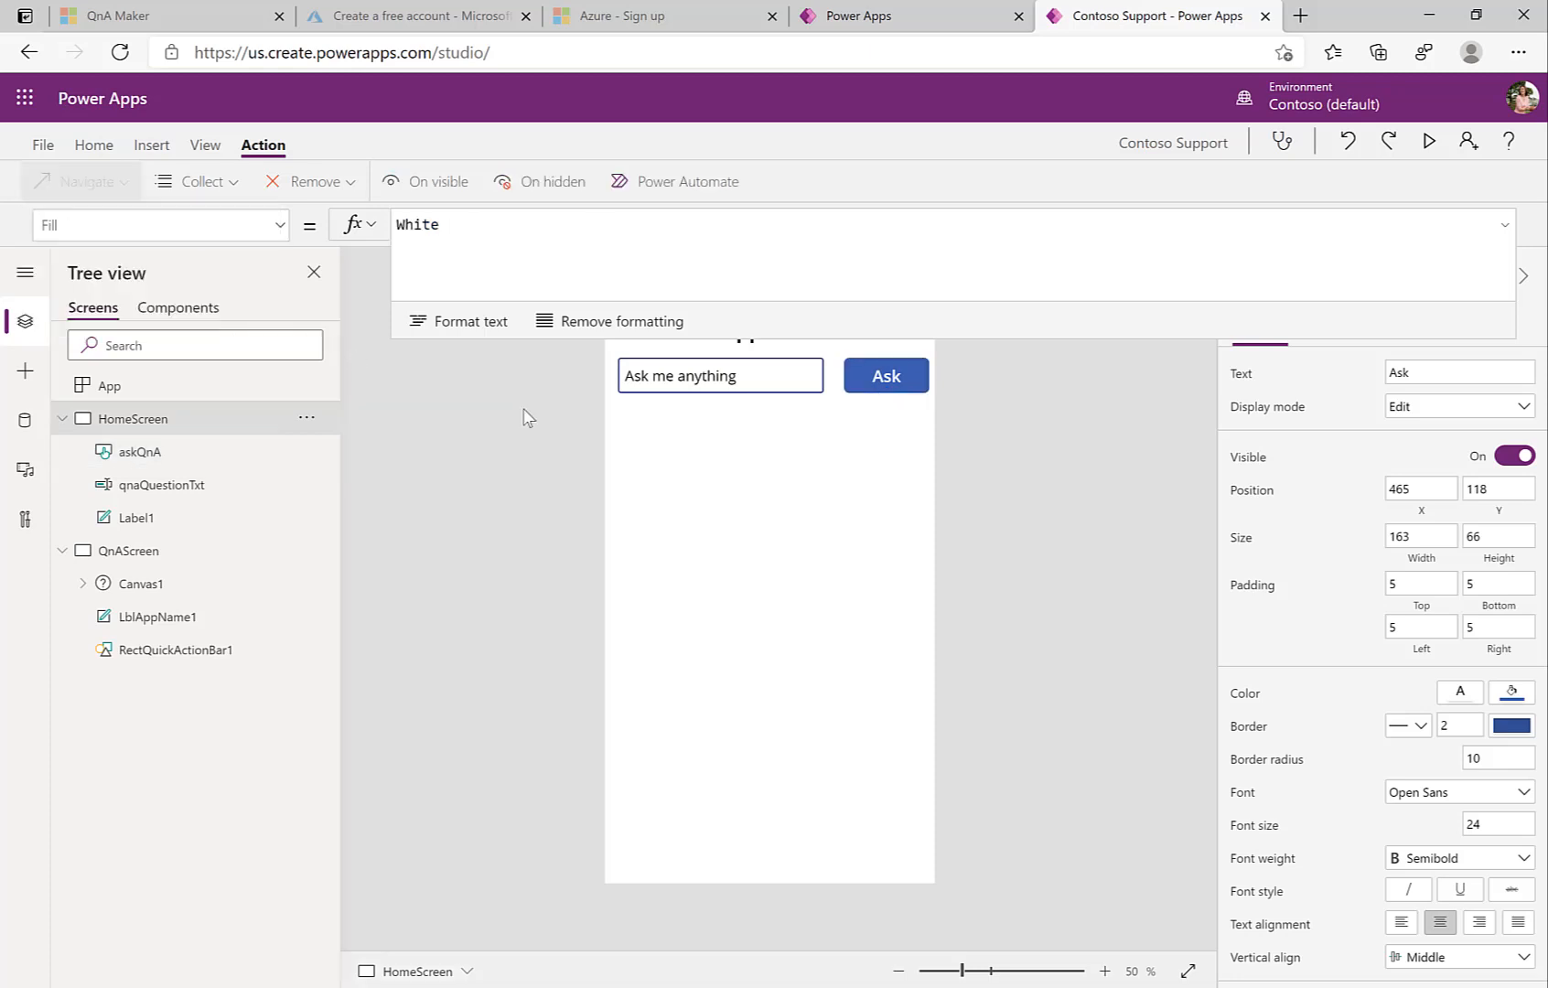
pyautogui.click(702, 386)
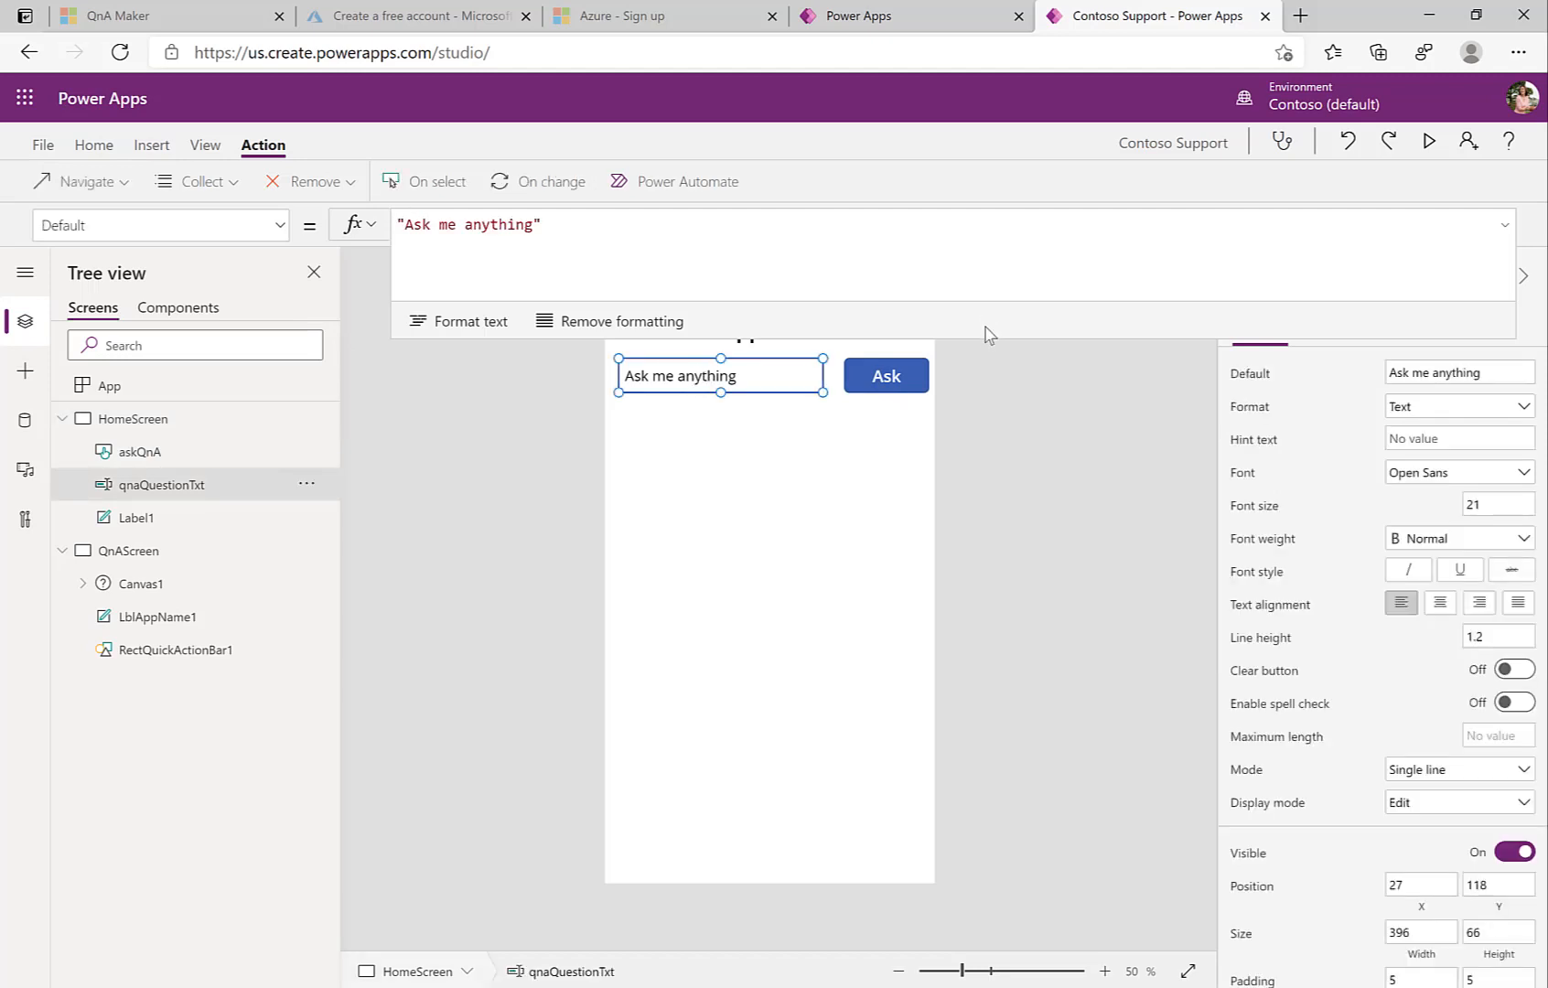
pyautogui.moveTo(985, 336); pyautogui.dragTo(964, 171)
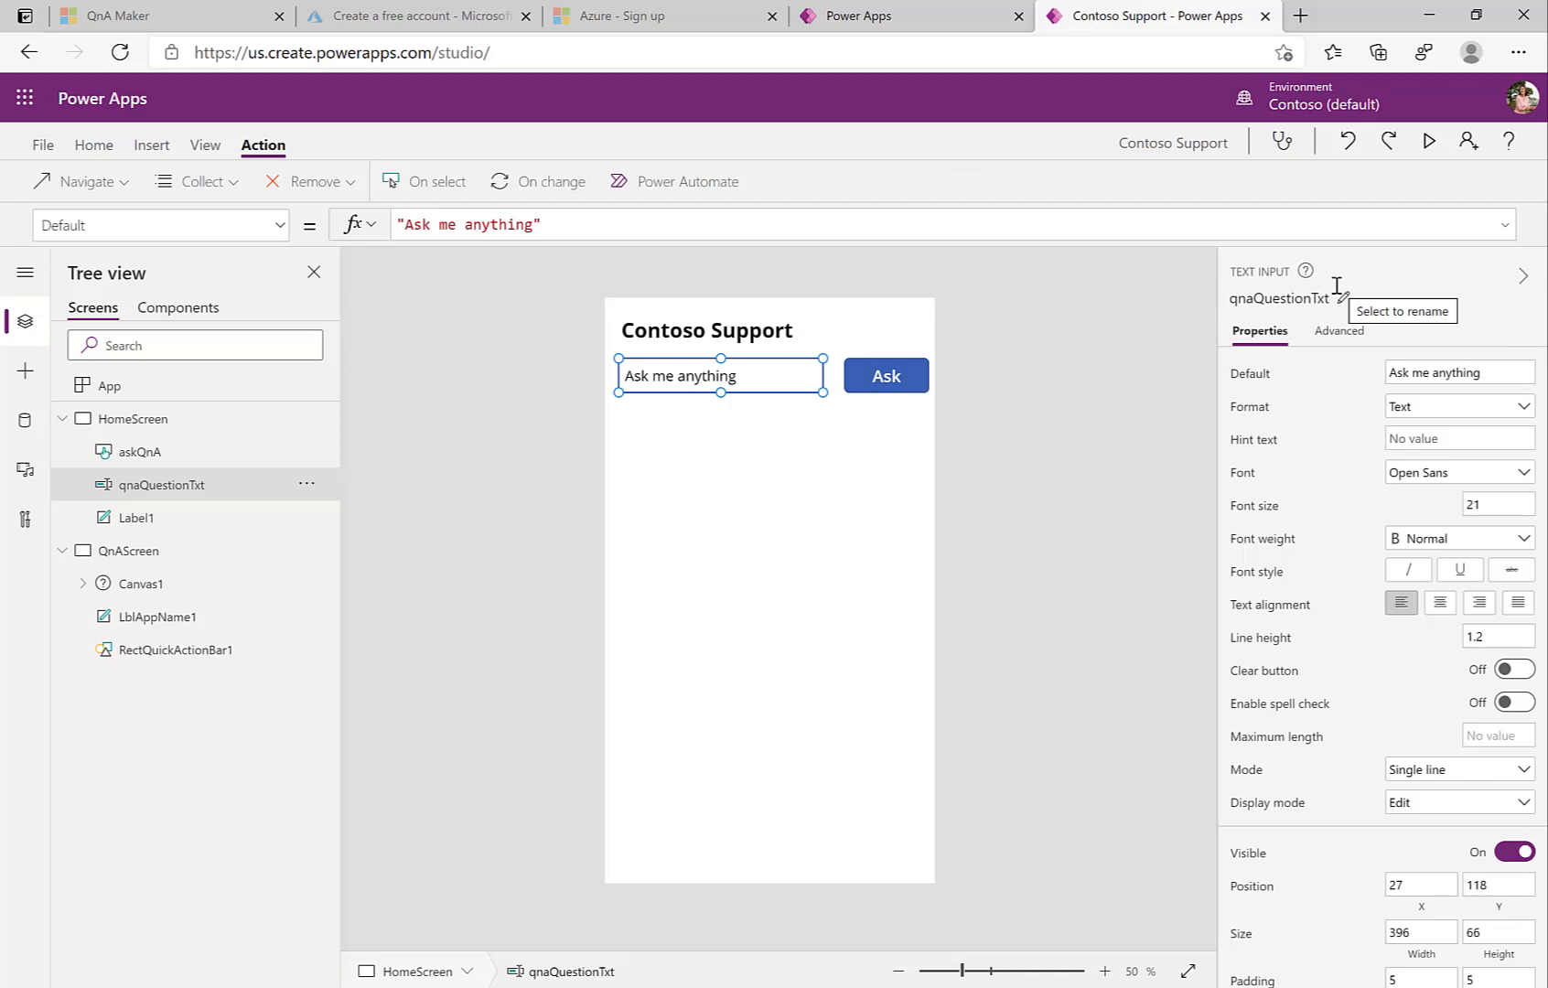
pyautogui.click(170, 557)
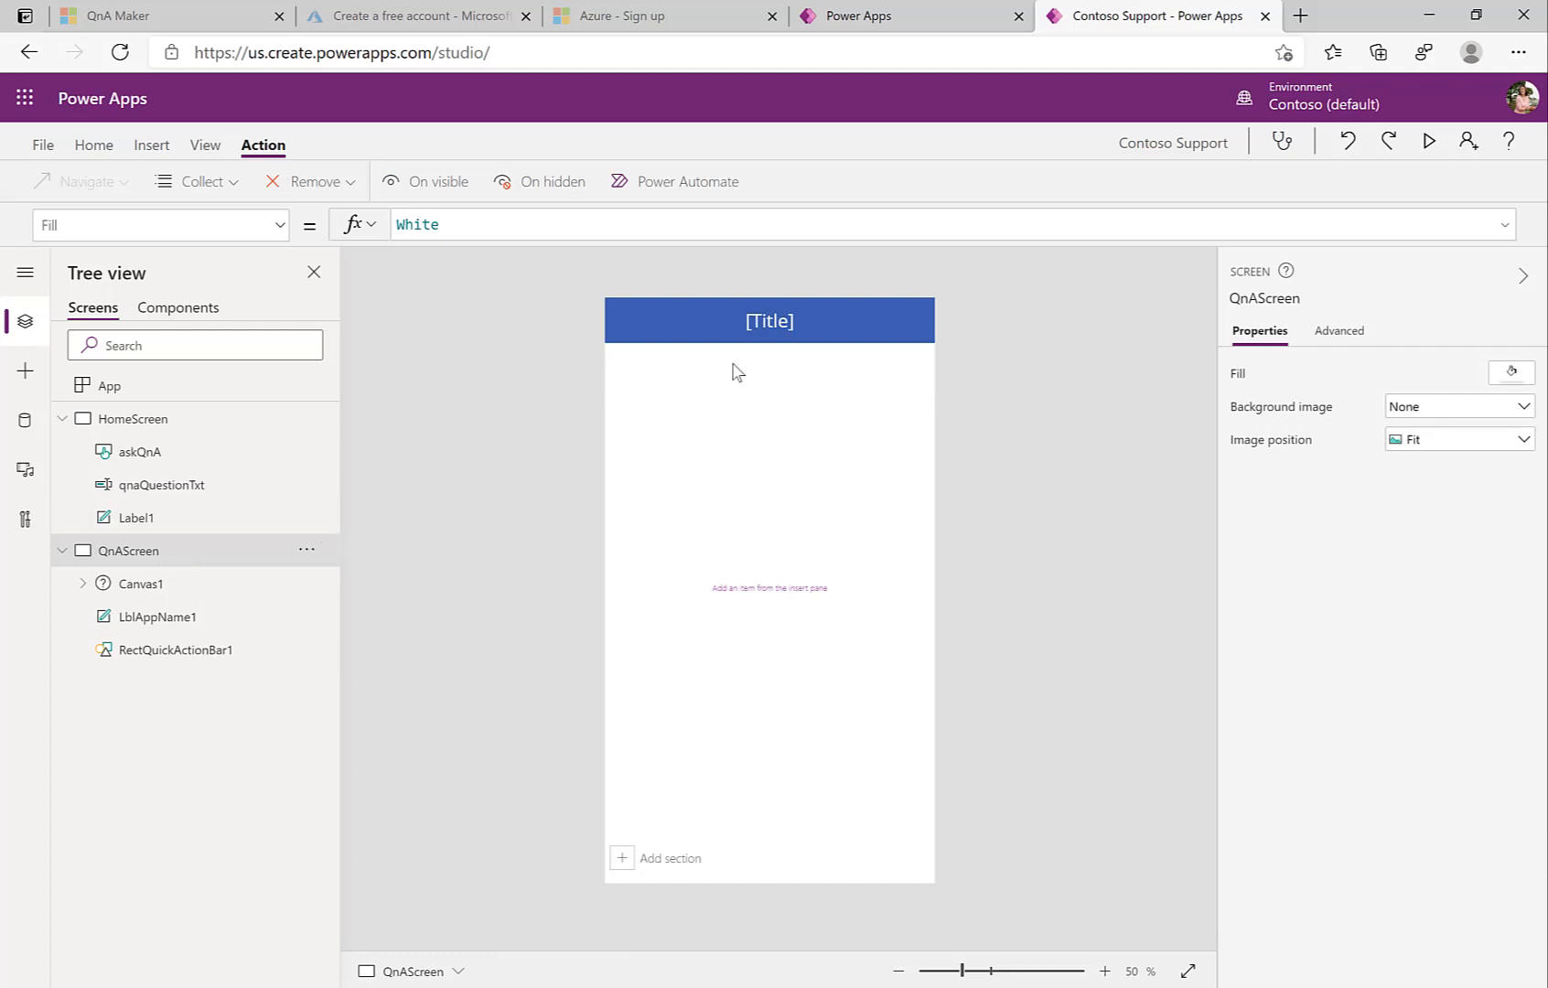
# Step: Replace the QnAScreen header label's [Title] placeholder with "Ask me anything"
pyautogui.click(773, 329)
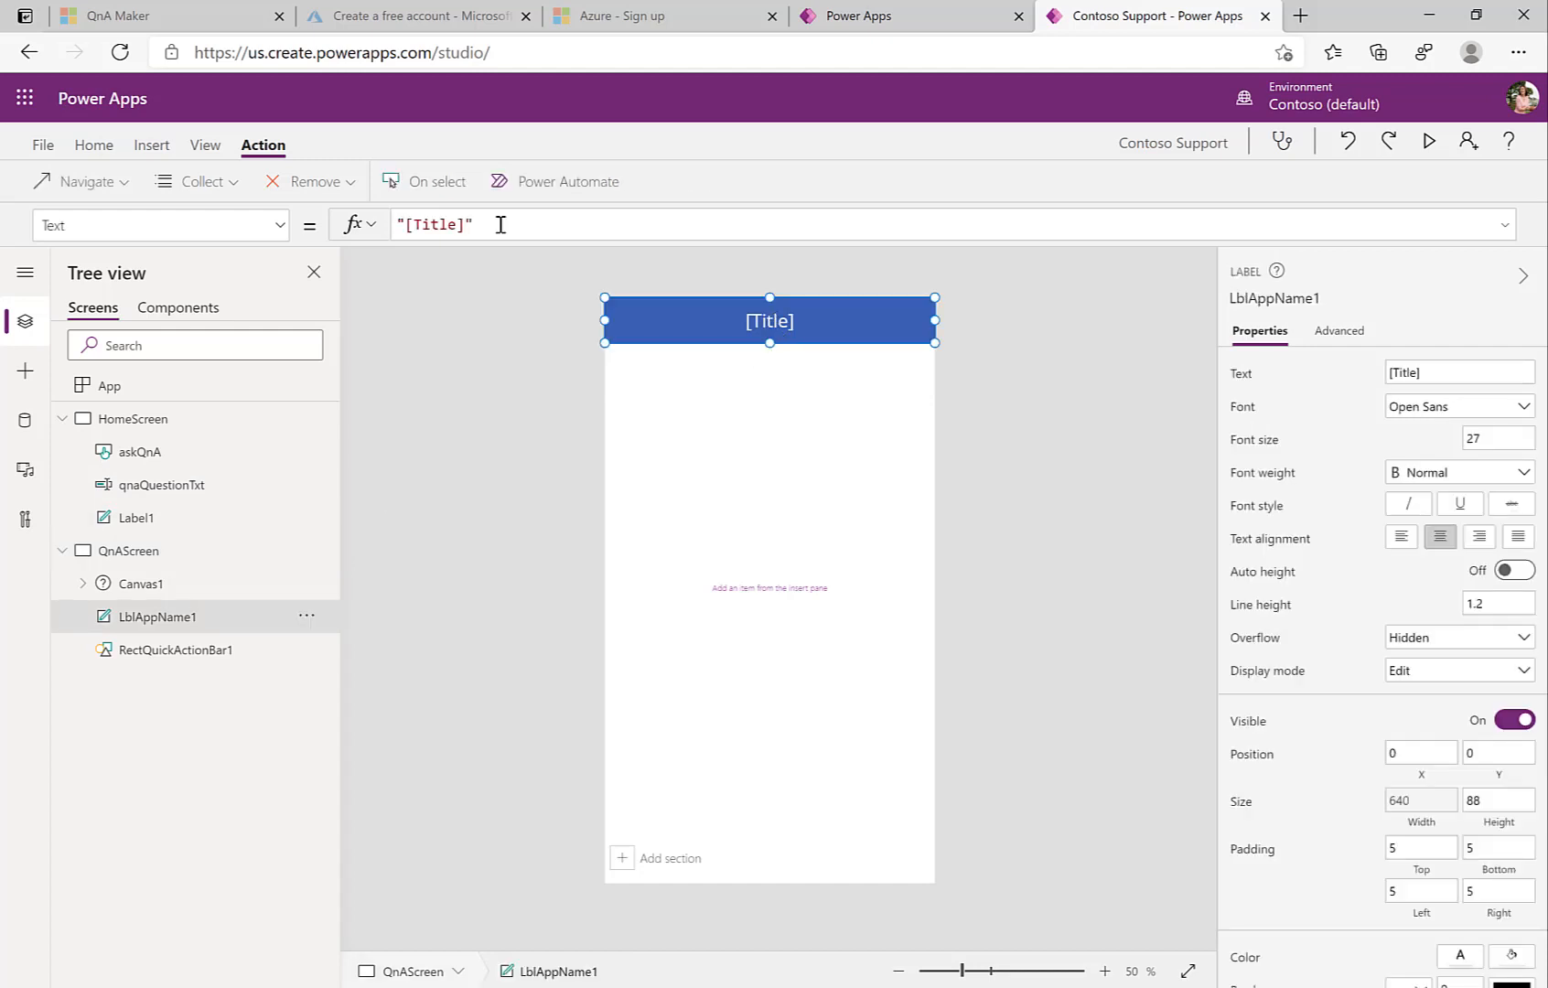
pyautogui.press('Left')
pyautogui.hotkey('shift', 'Left')
pyautogui.hotkey('shift', 'Left')
pyautogui.hotkey('shift', 'Left')
pyautogui.hotkey('shift', 'Left')
pyautogui.hotkey('shift', 'Left')
pyautogui.hotkey('shift', 'Left')
pyautogui.hotkey('shift', 'Left')
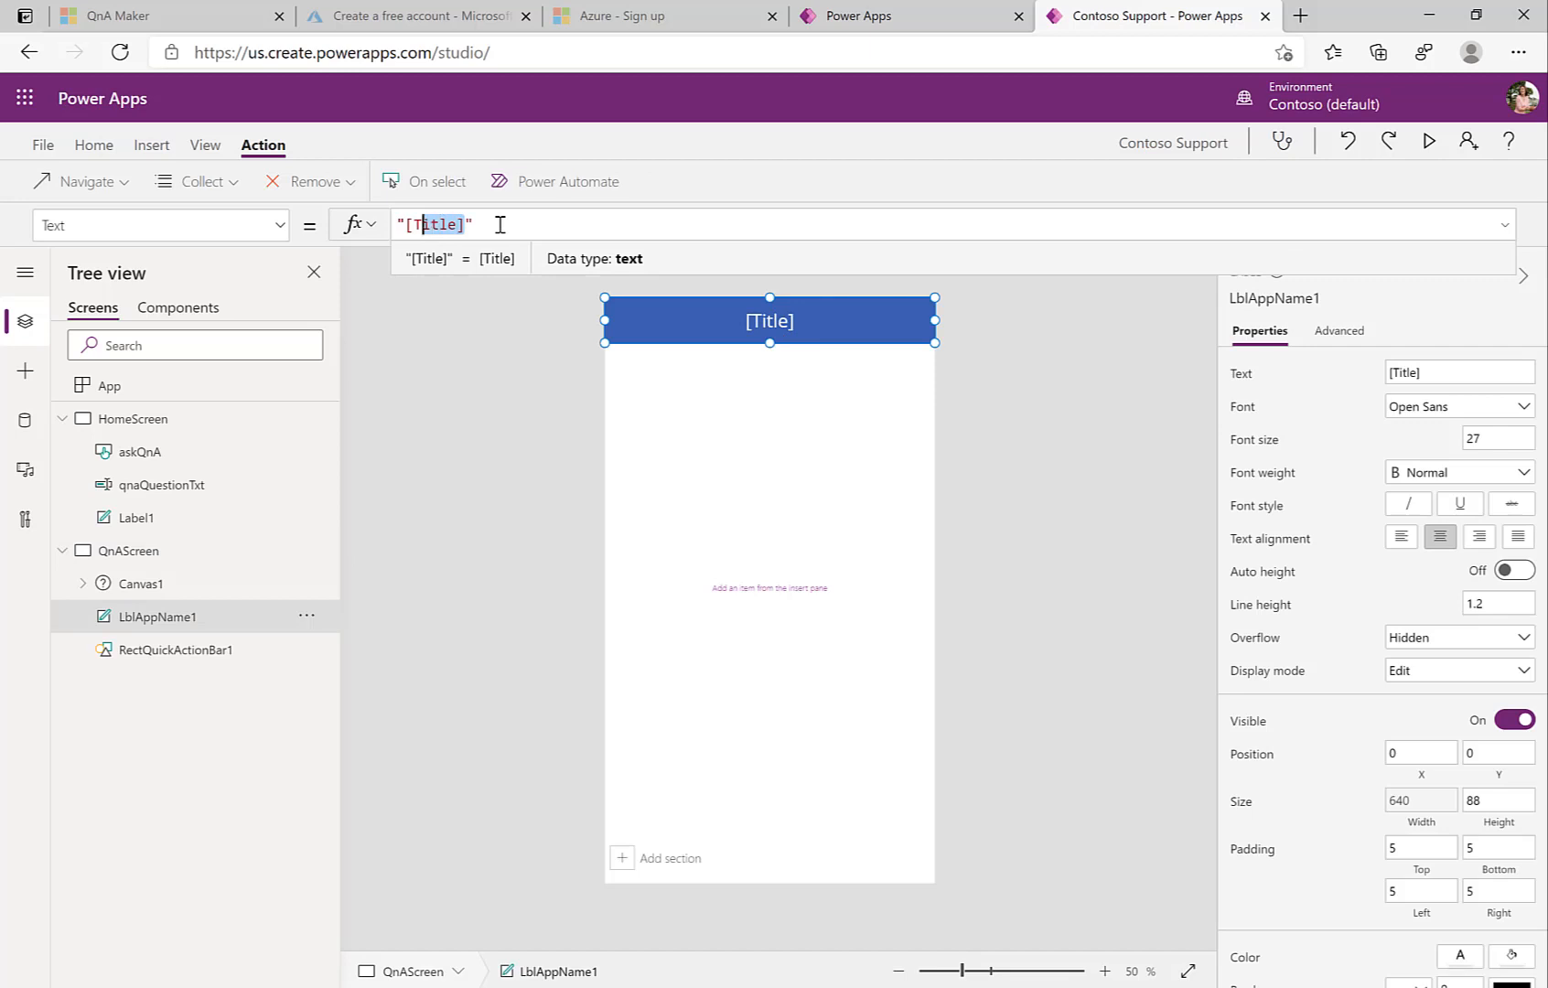
pyautogui.write('Ask me ')
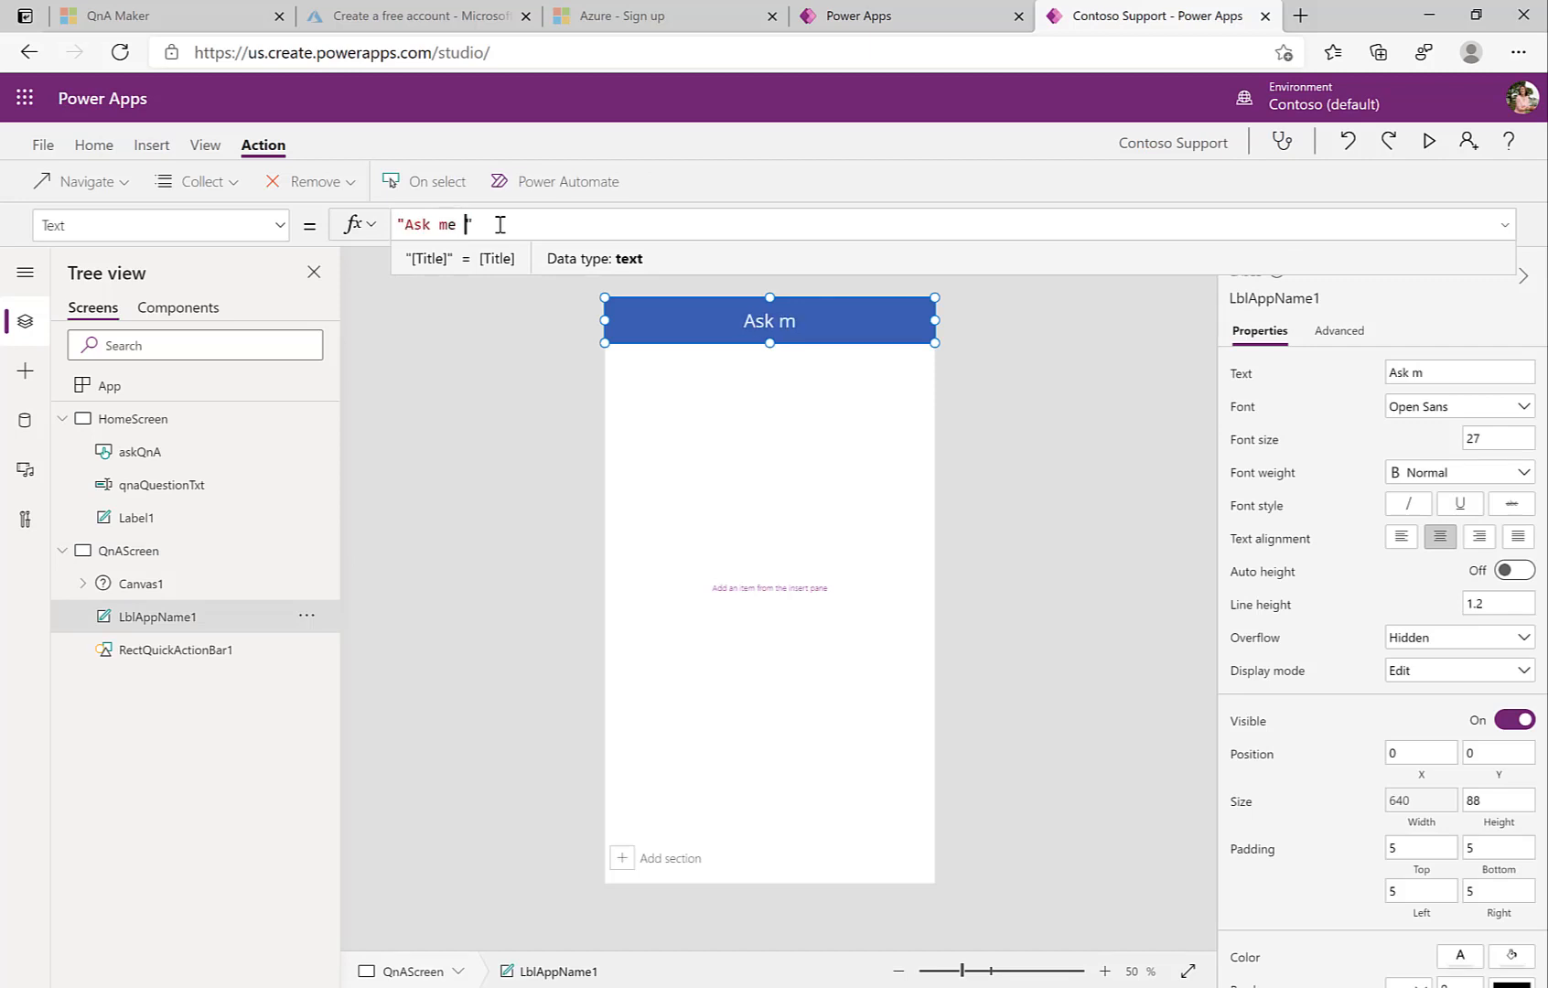
pyautogui.write('anything')
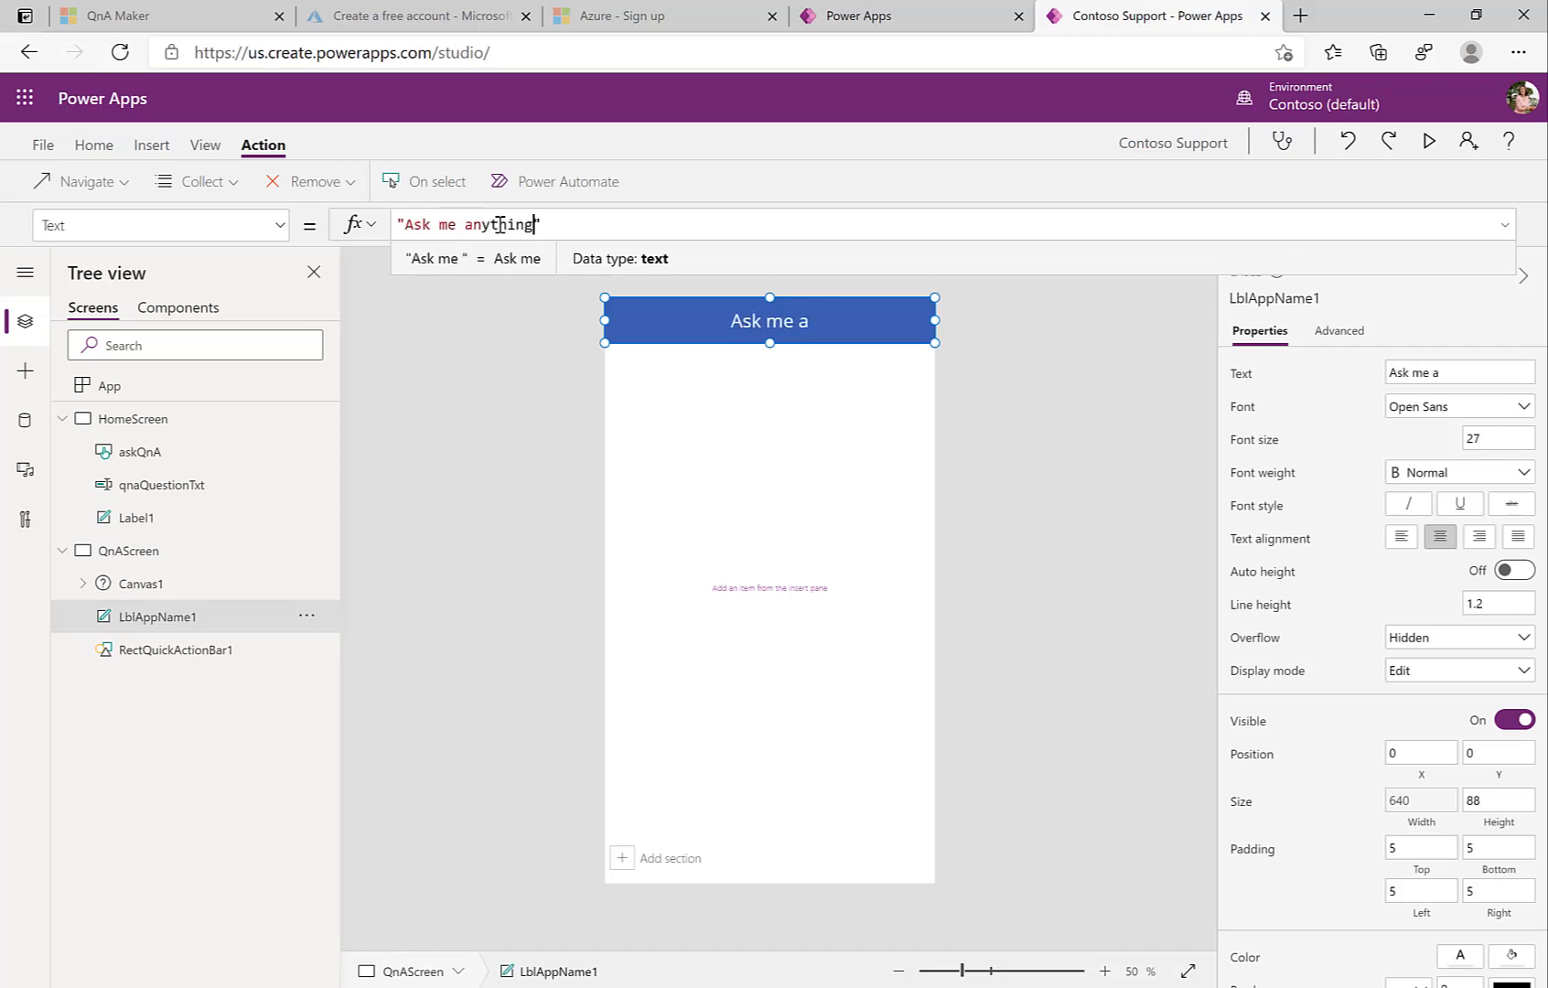
pyautogui.click(512, 359)
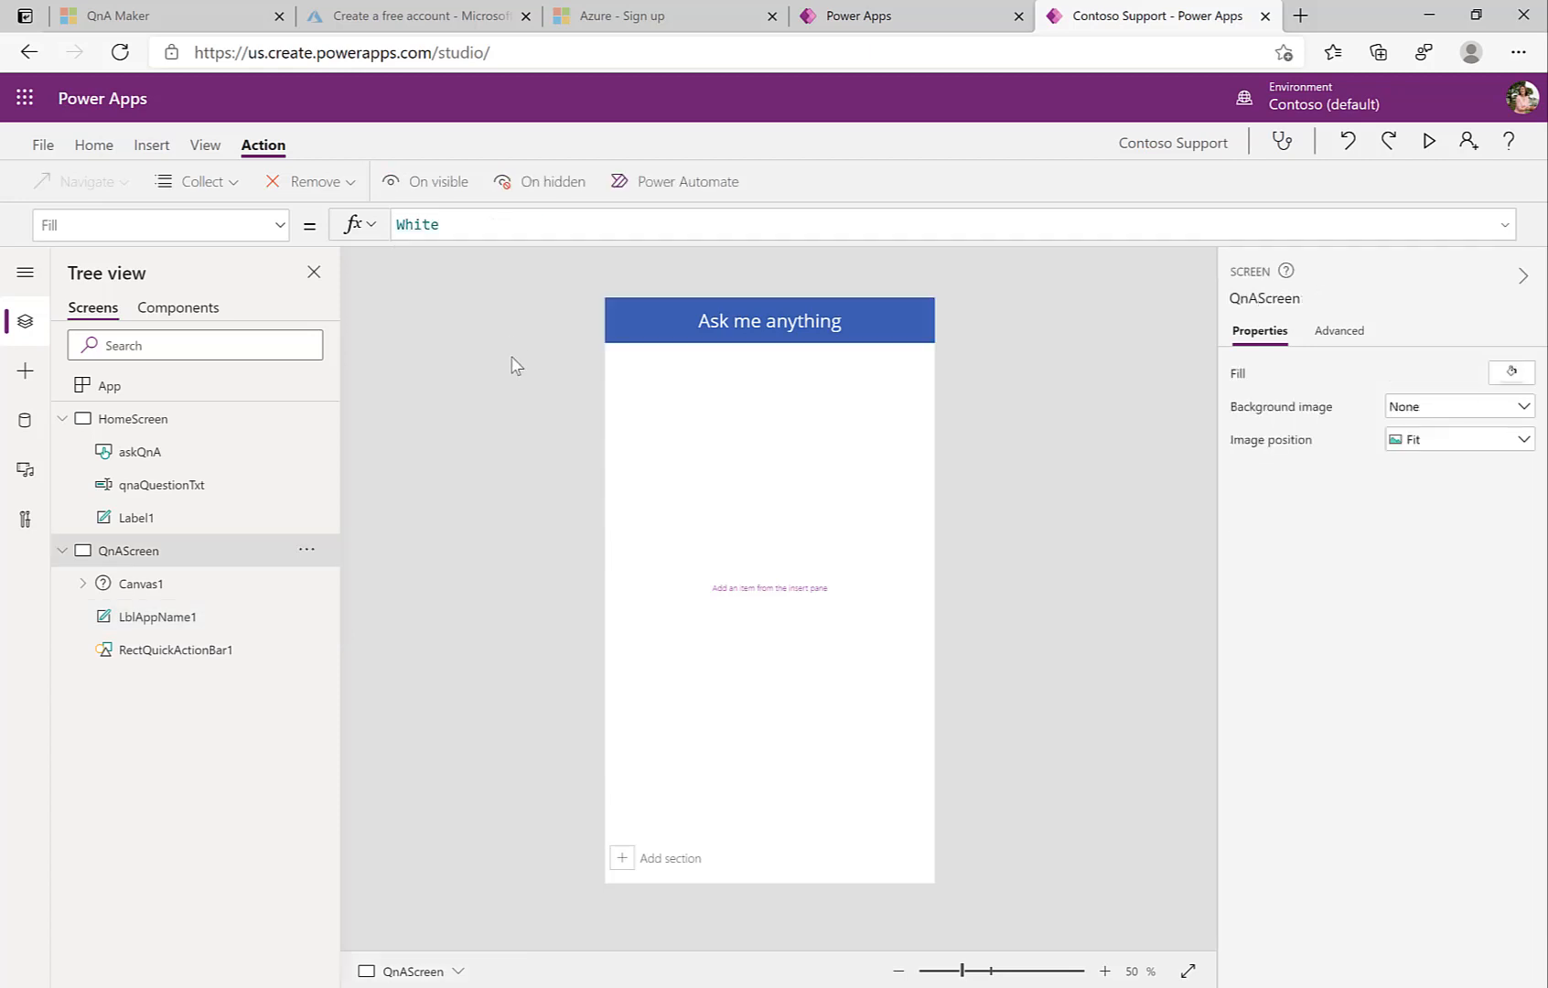
# Step: Insert a vertical gallery on QnAScreen, place it top-left and stretch it down the screen
pyautogui.click(24, 370)
pyautogui.moveTo(95, 499); pyautogui.dragTo(664, 412)
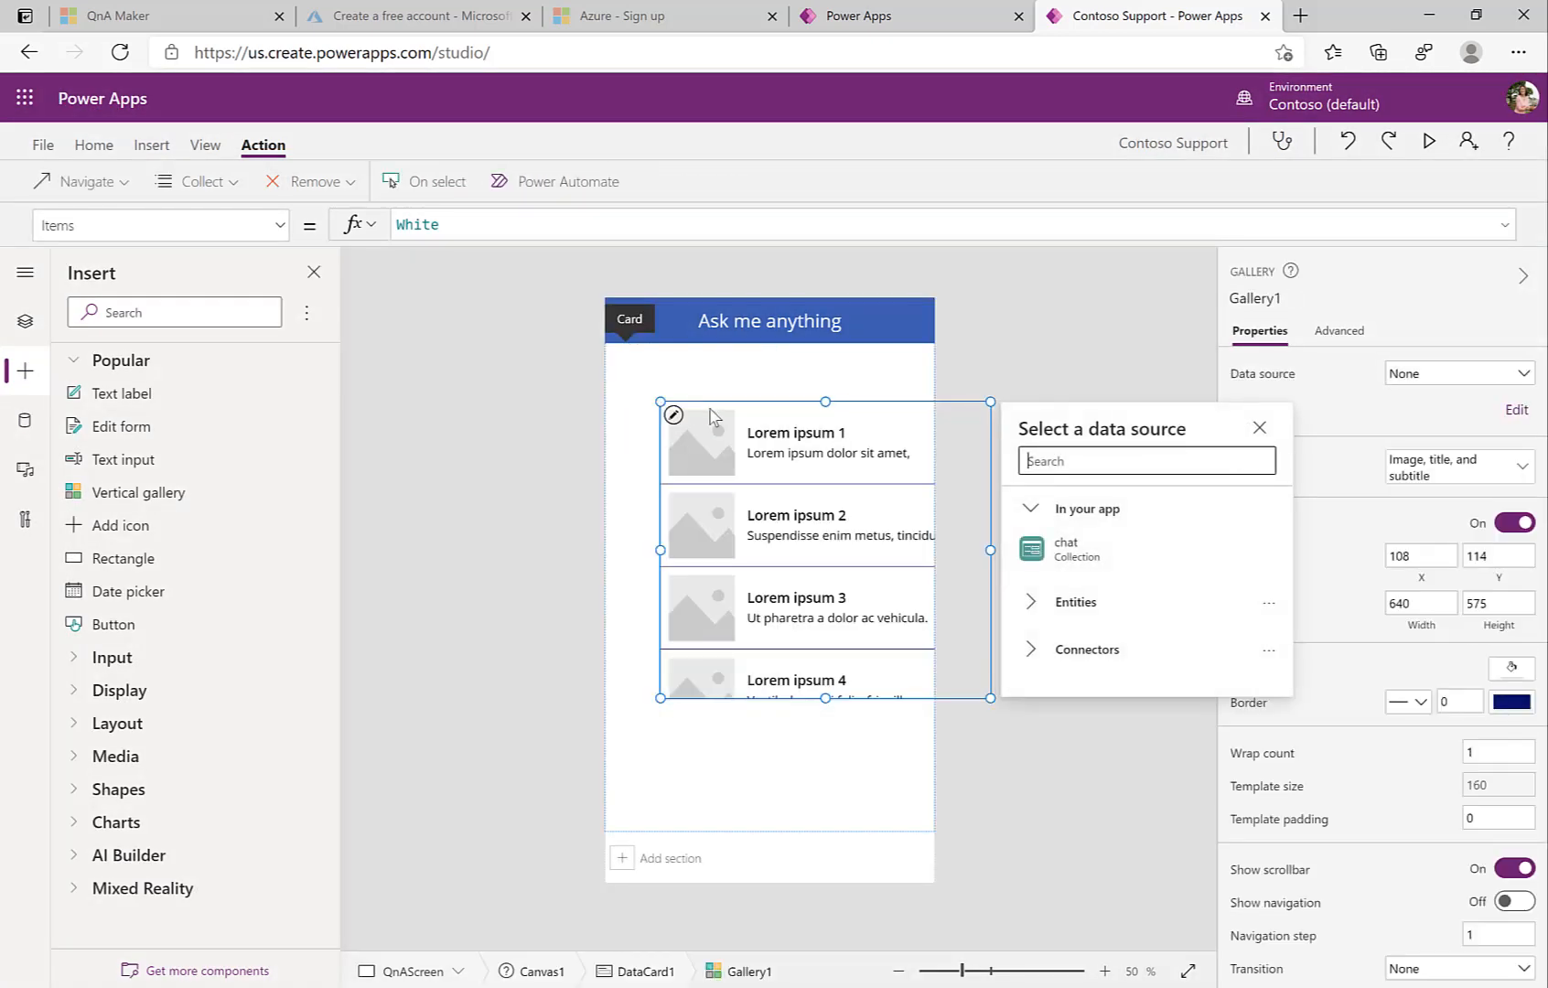
pyautogui.moveTo(762, 397); pyautogui.dragTo(700, 339)
pyautogui.moveTo(769, 642); pyautogui.dragTo(765, 834)
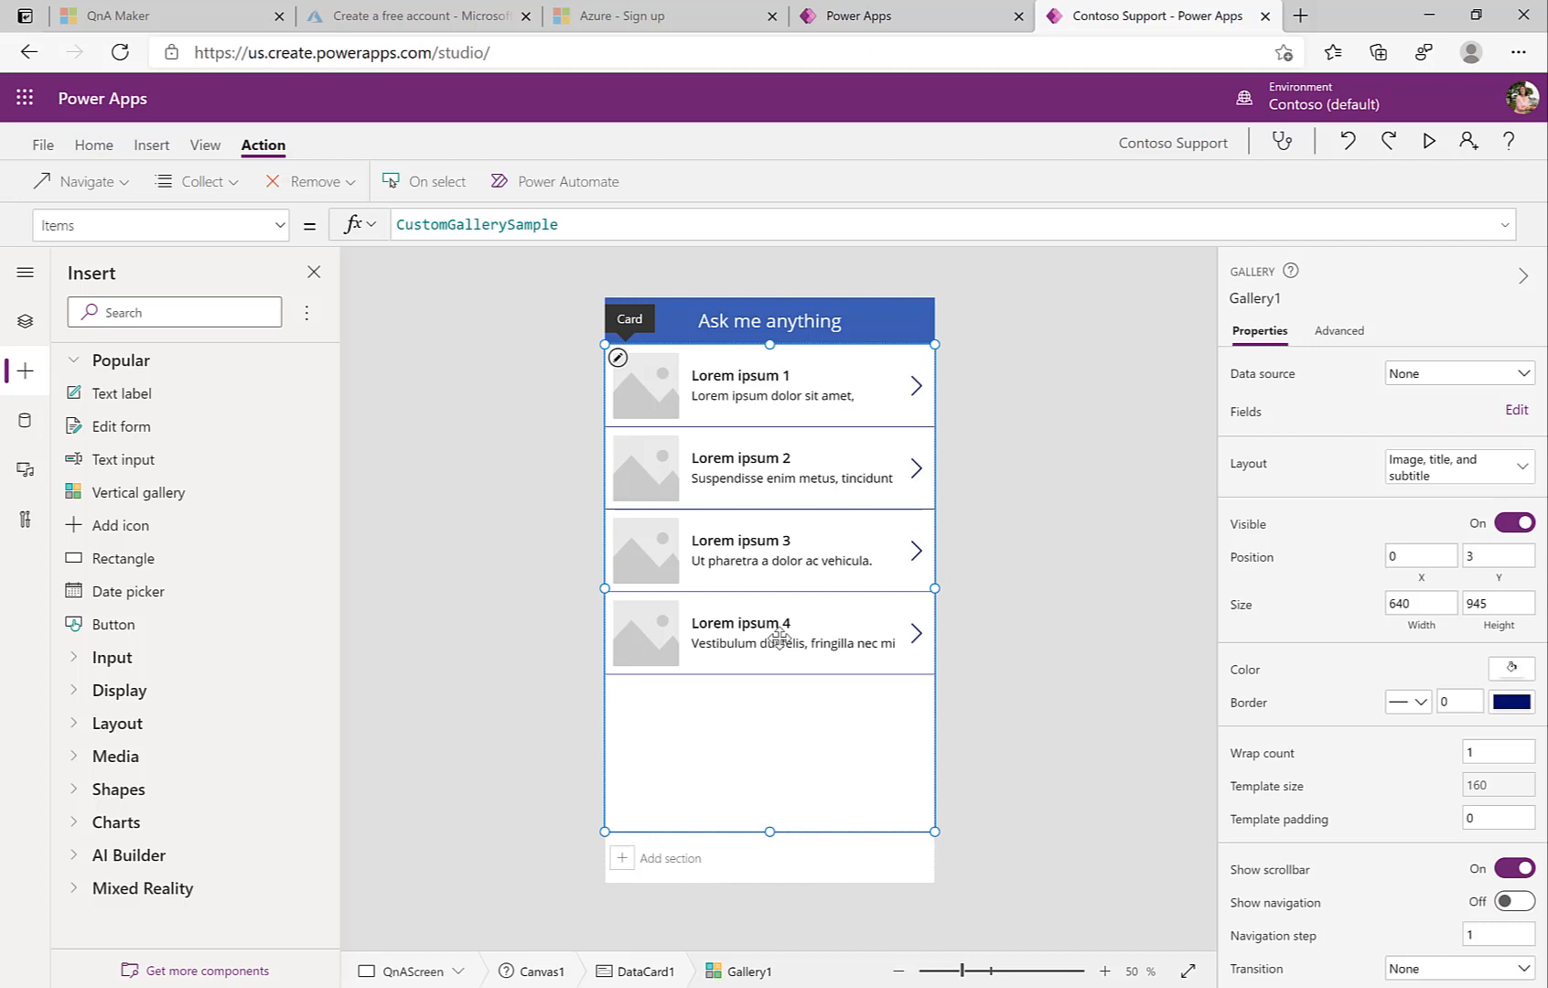
pyautogui.click(23, 324)
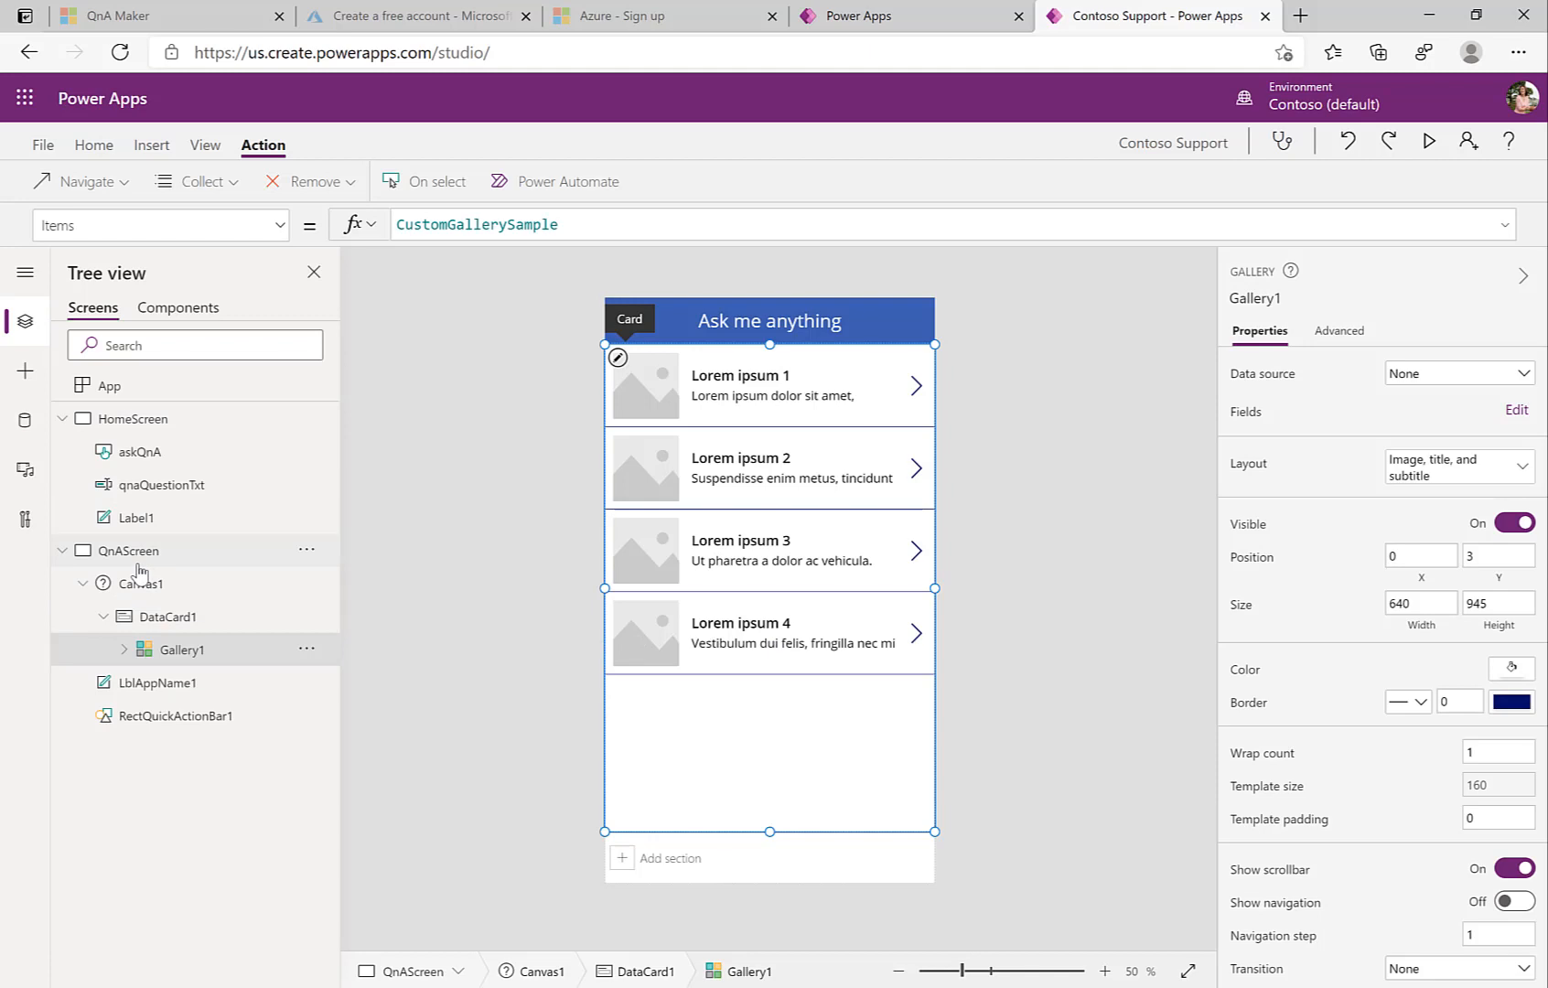
pyautogui.click(137, 563)
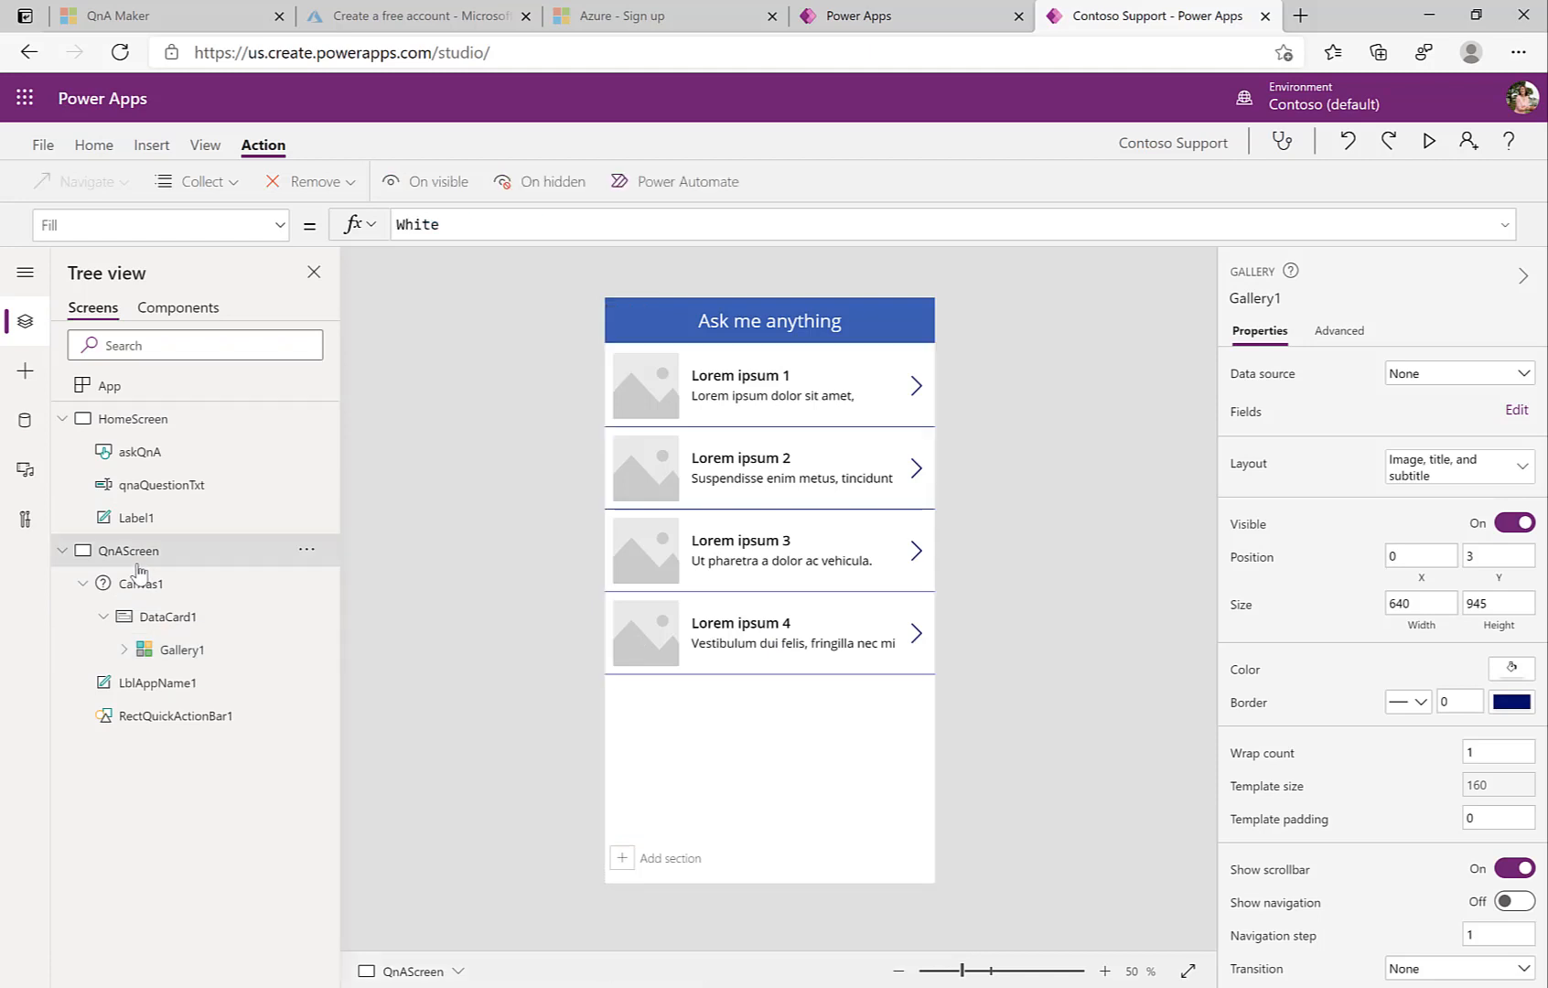
# Step: In QnAScreen's OnVisible, begin Collect(chat, {id: 1, name: User().FullName
pyautogui.click(279, 229)
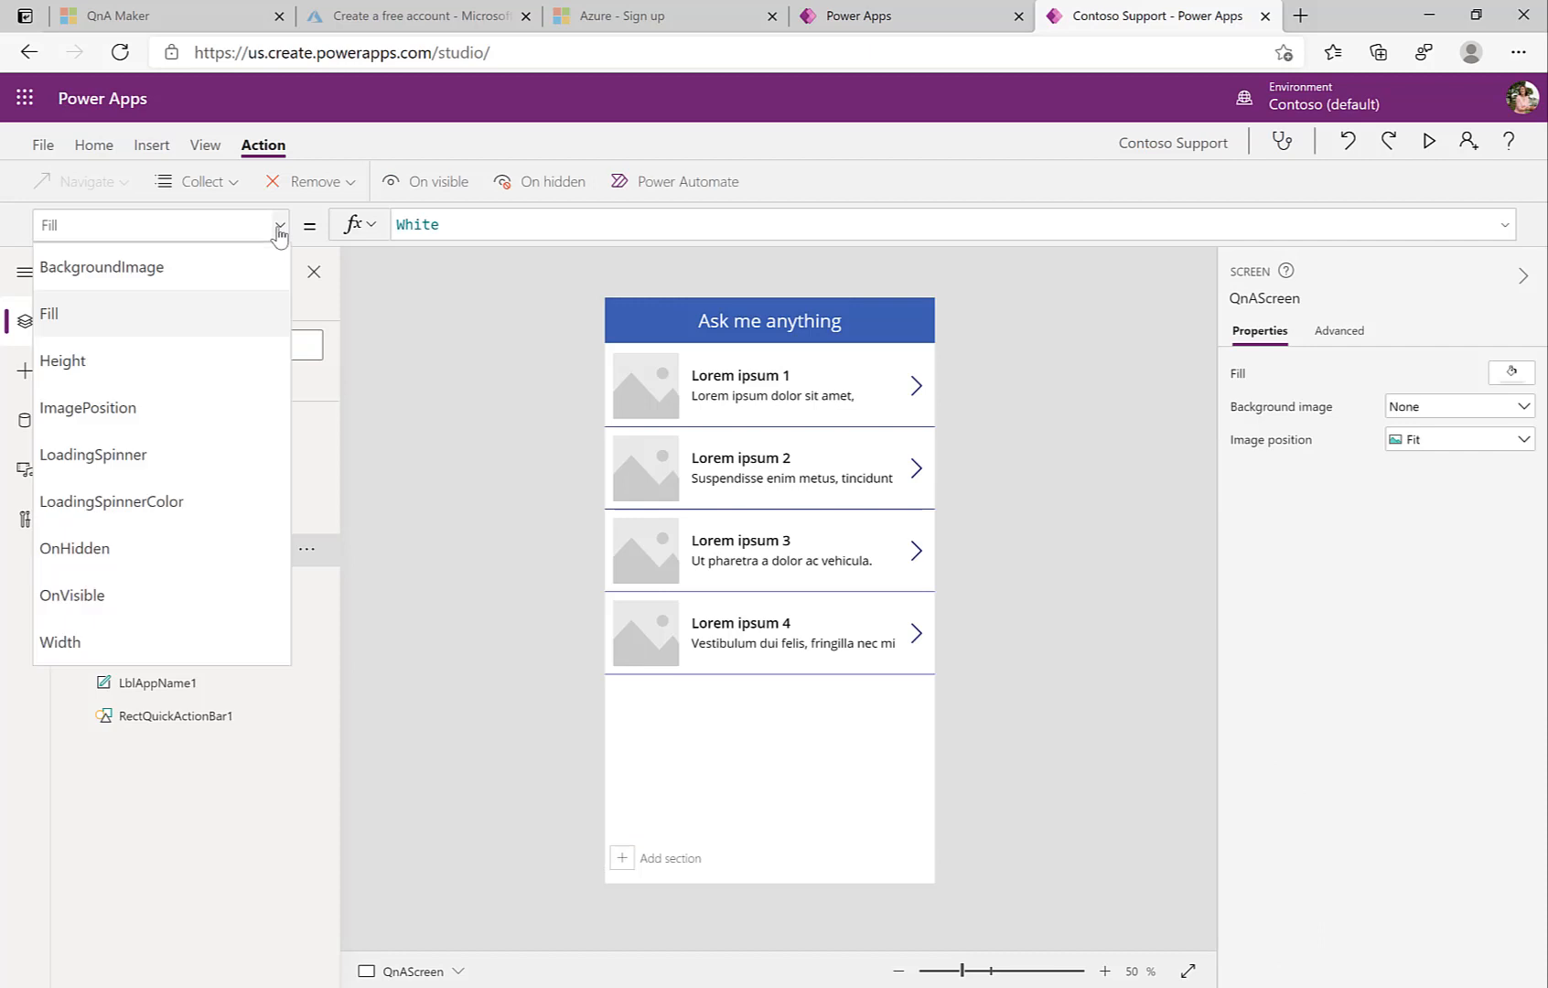
pyautogui.click(109, 609)
pyautogui.click(421, 227)
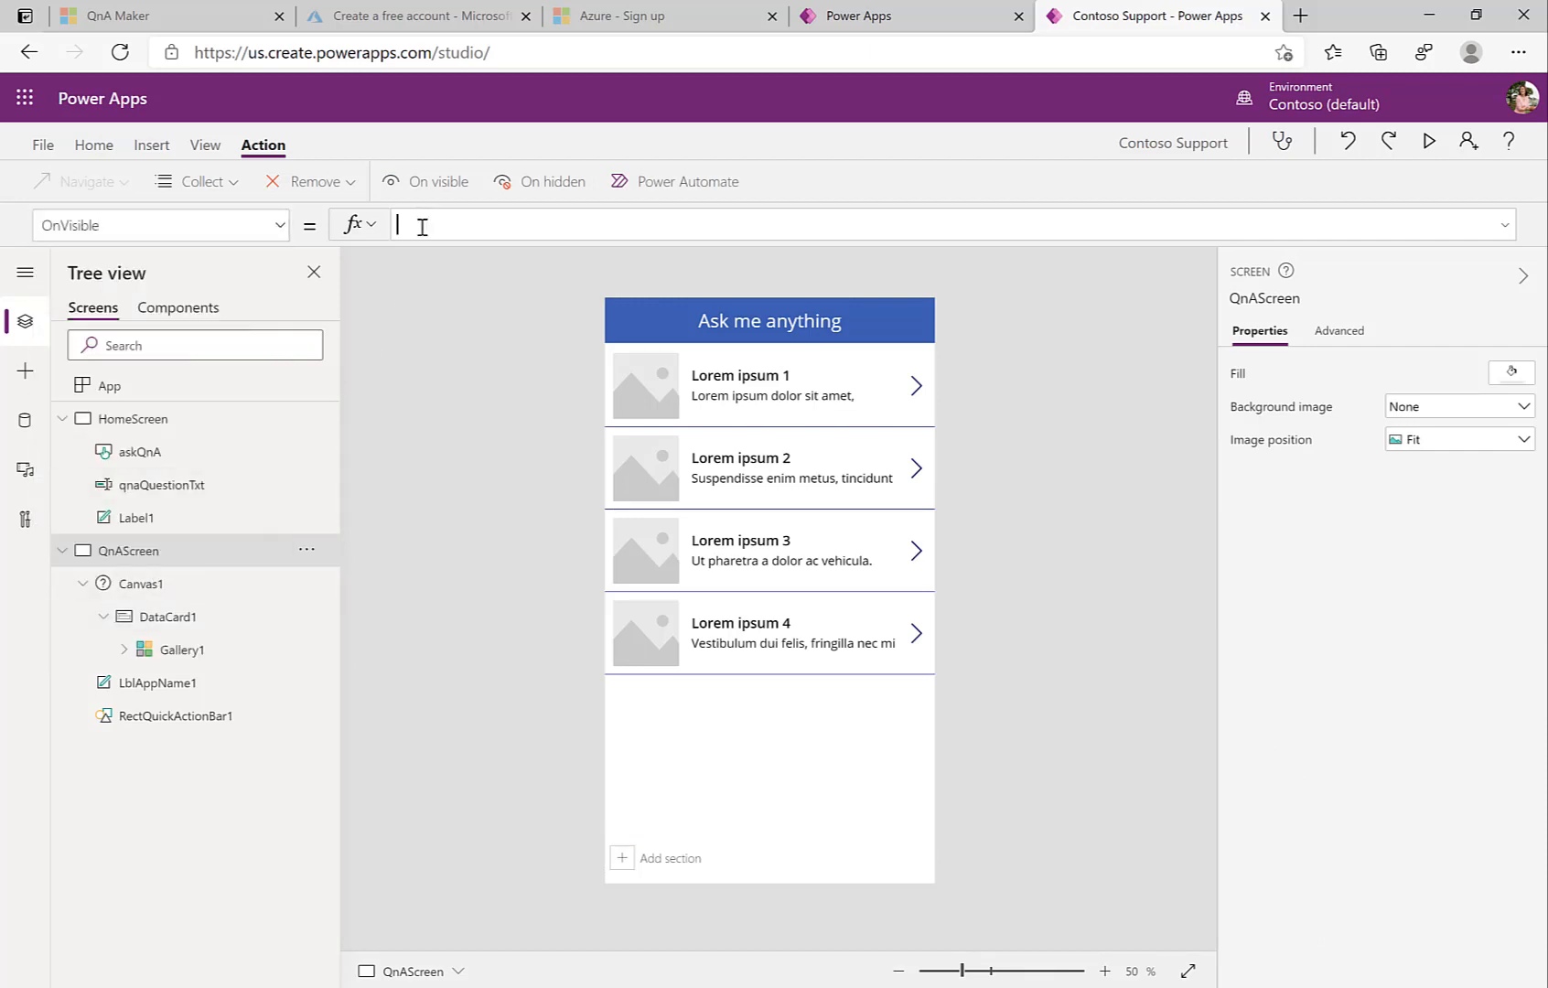
pyautogui.write('Collect(chat')
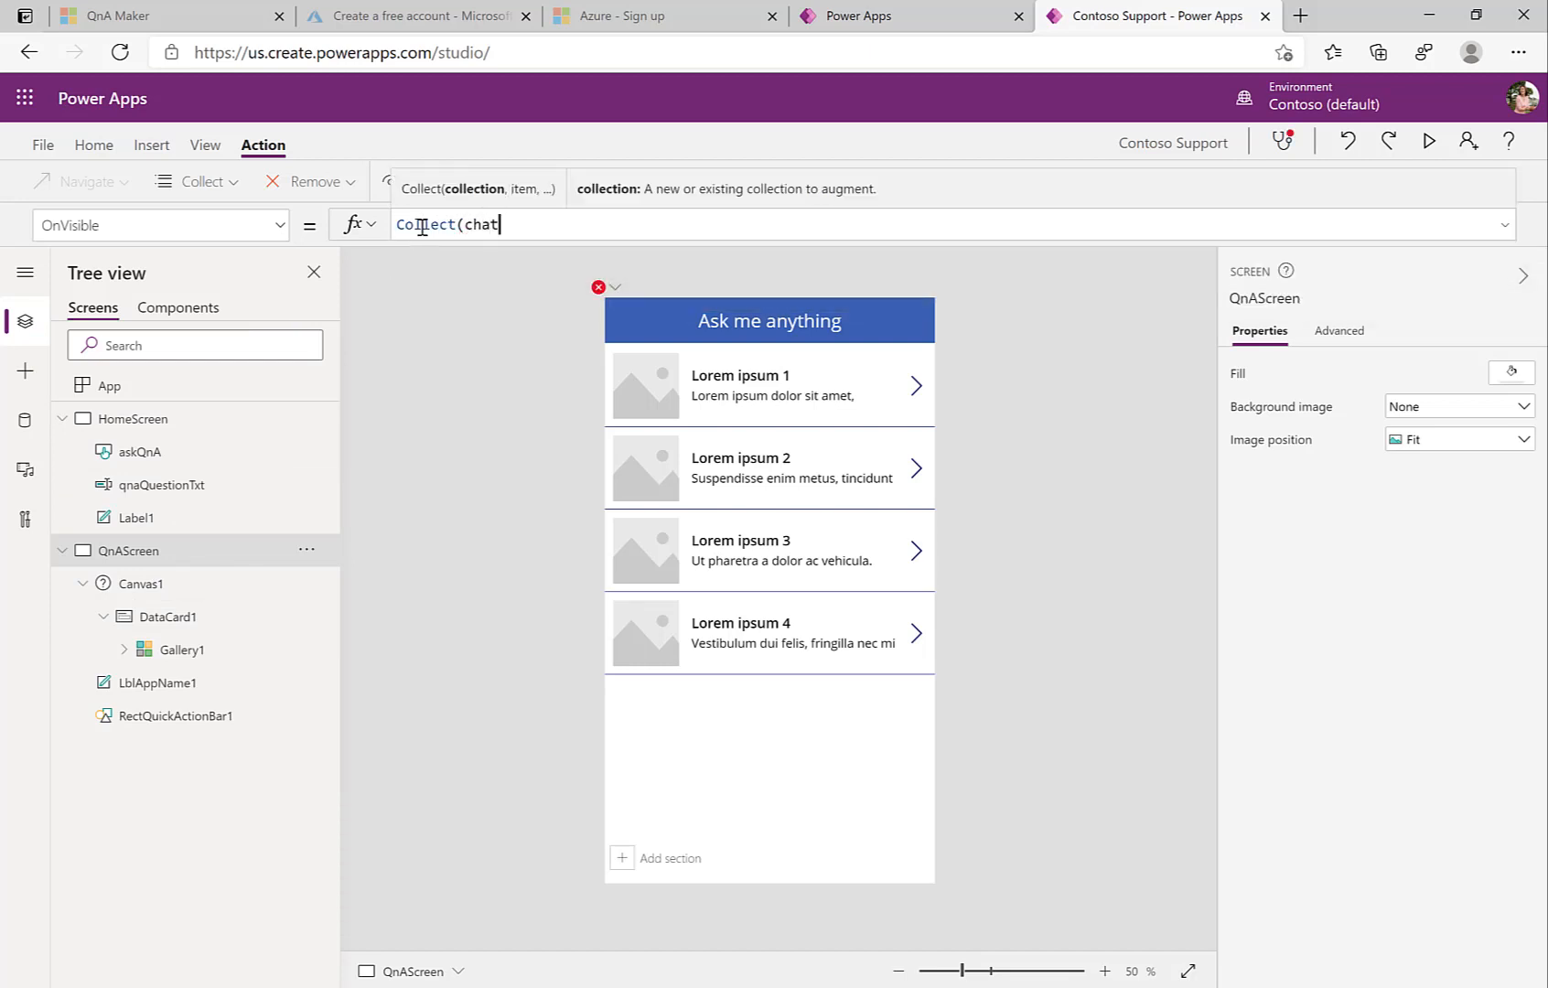
pyautogui.write(', {id: 1')
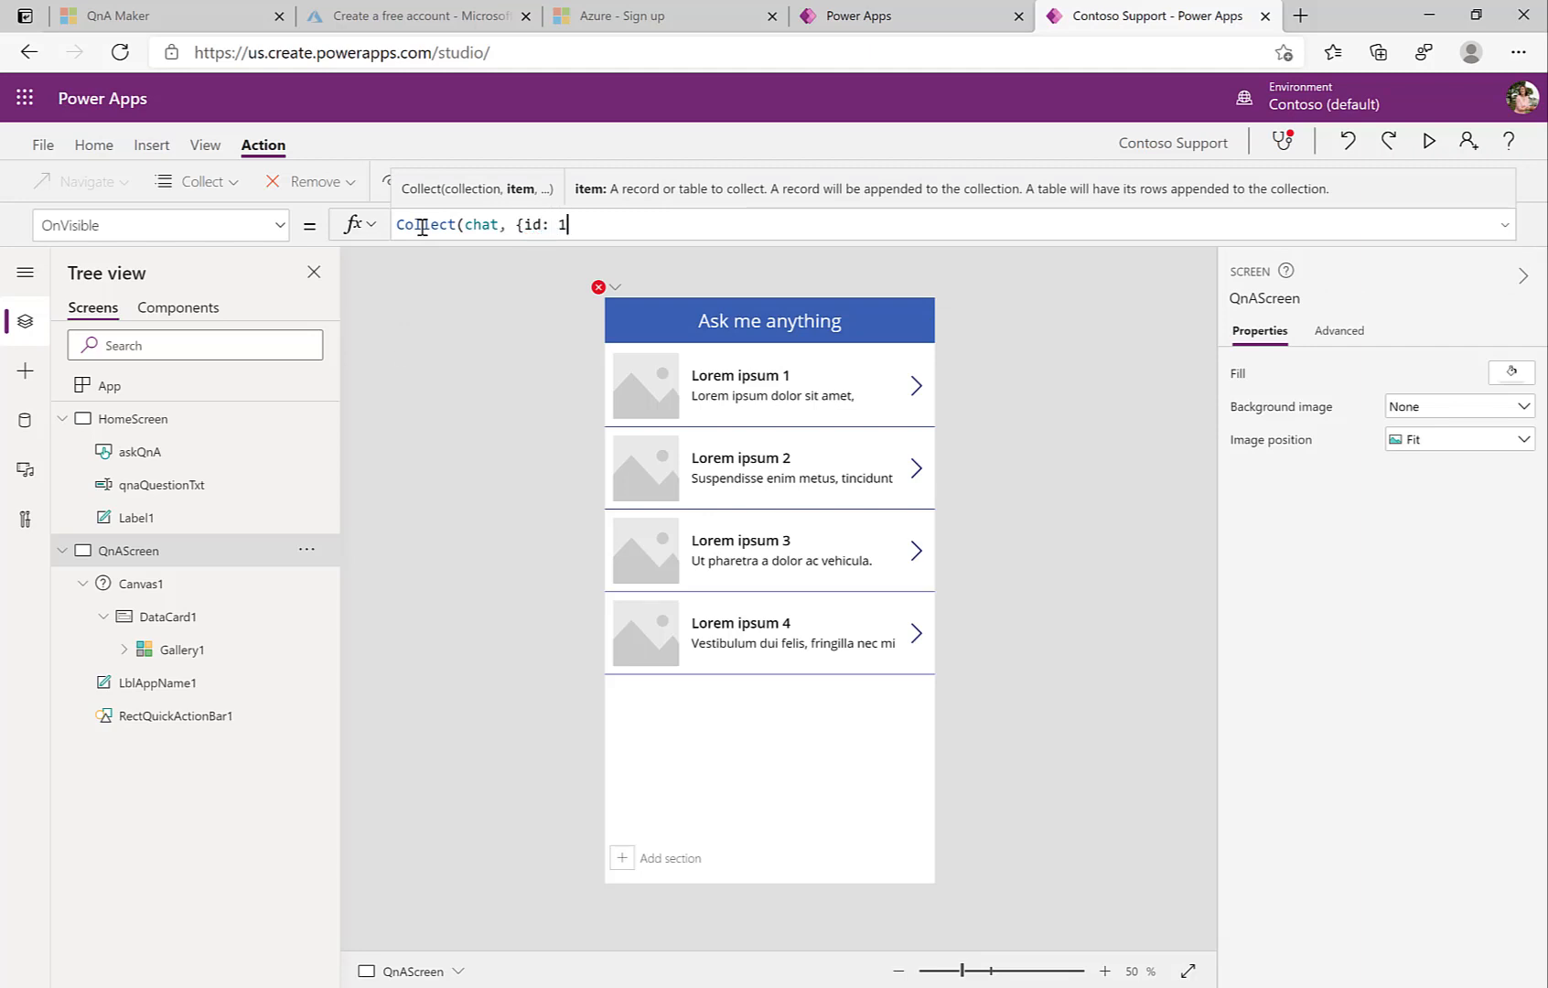
pyautogui.write(', name: U')
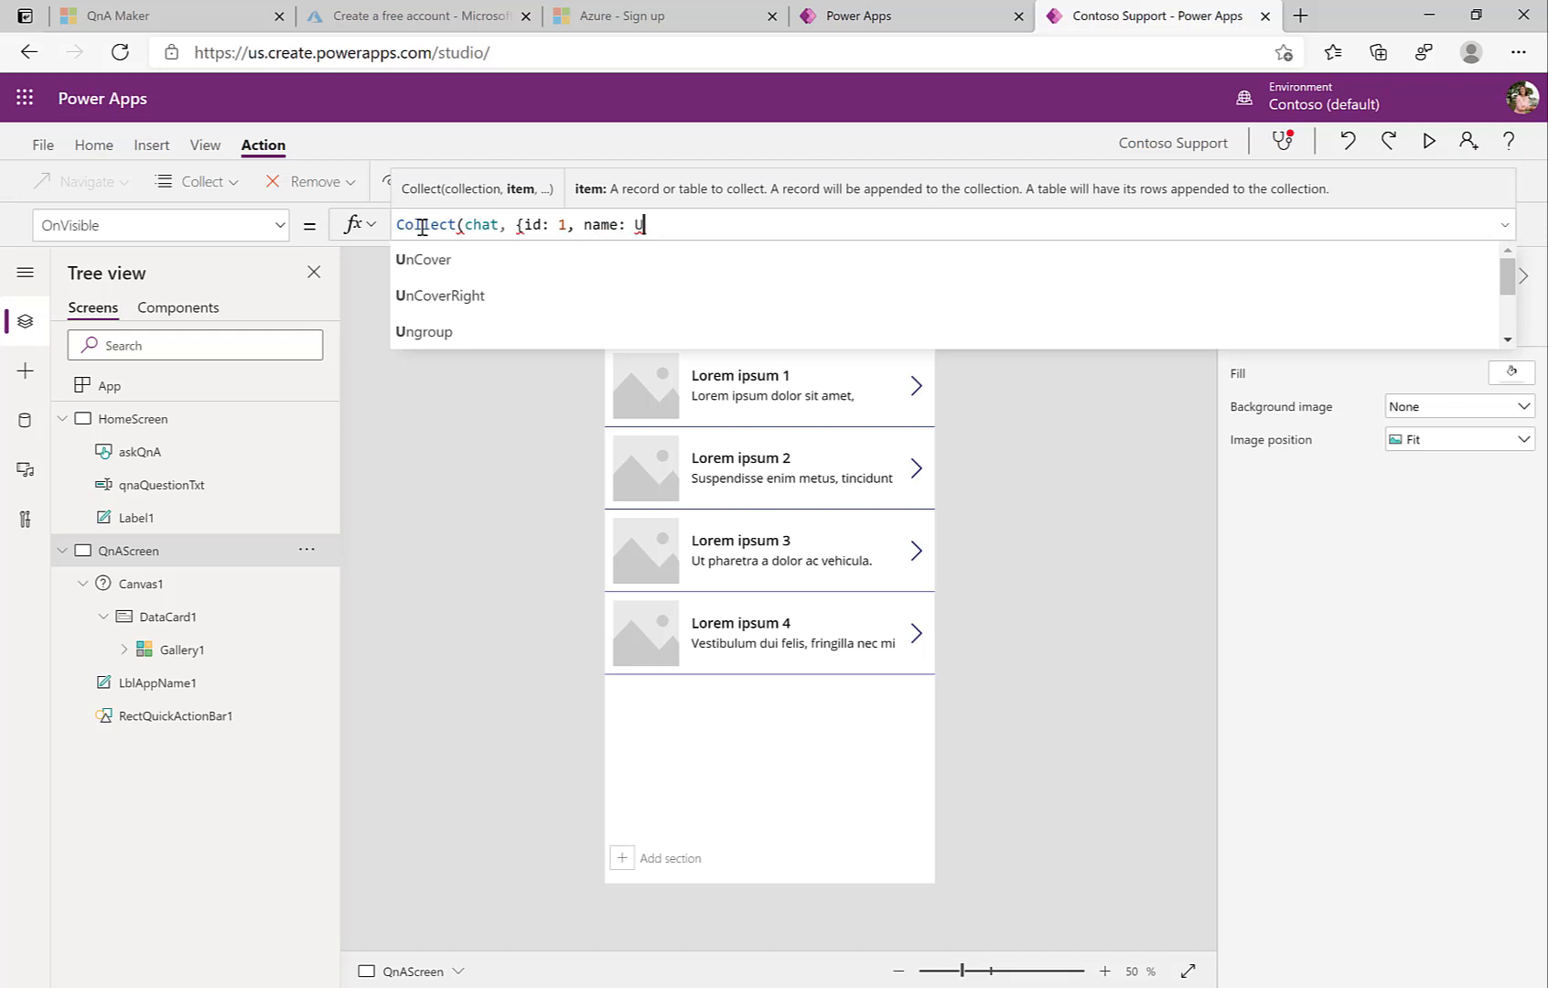
pyautogui.write('s')
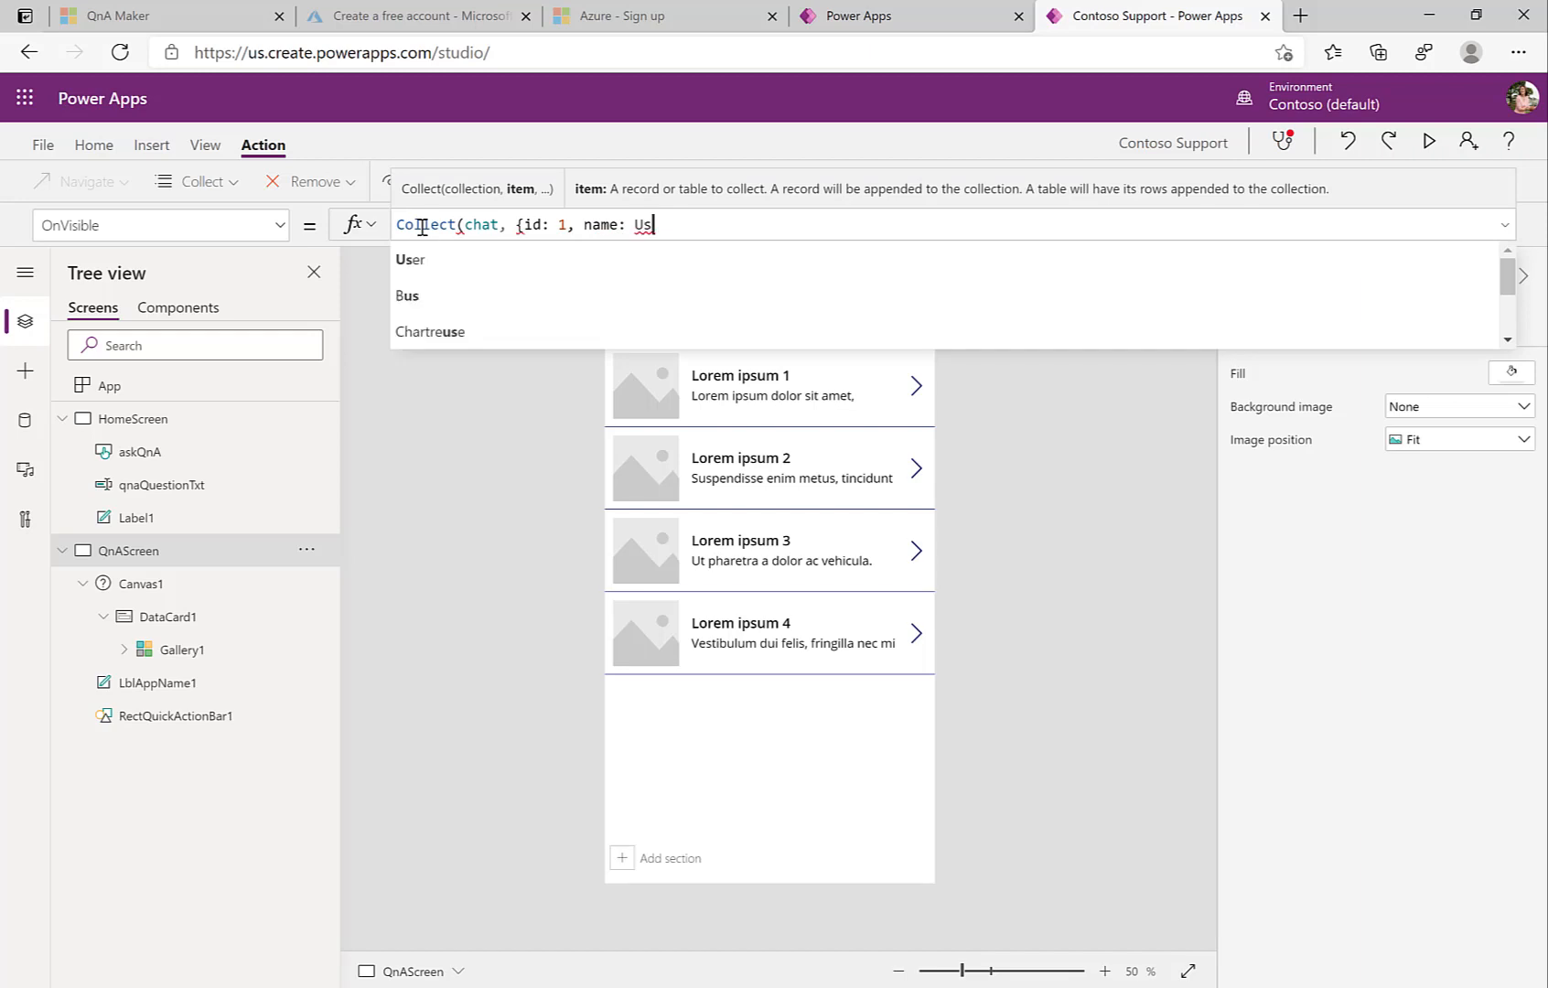
pyautogui.click(422, 260)
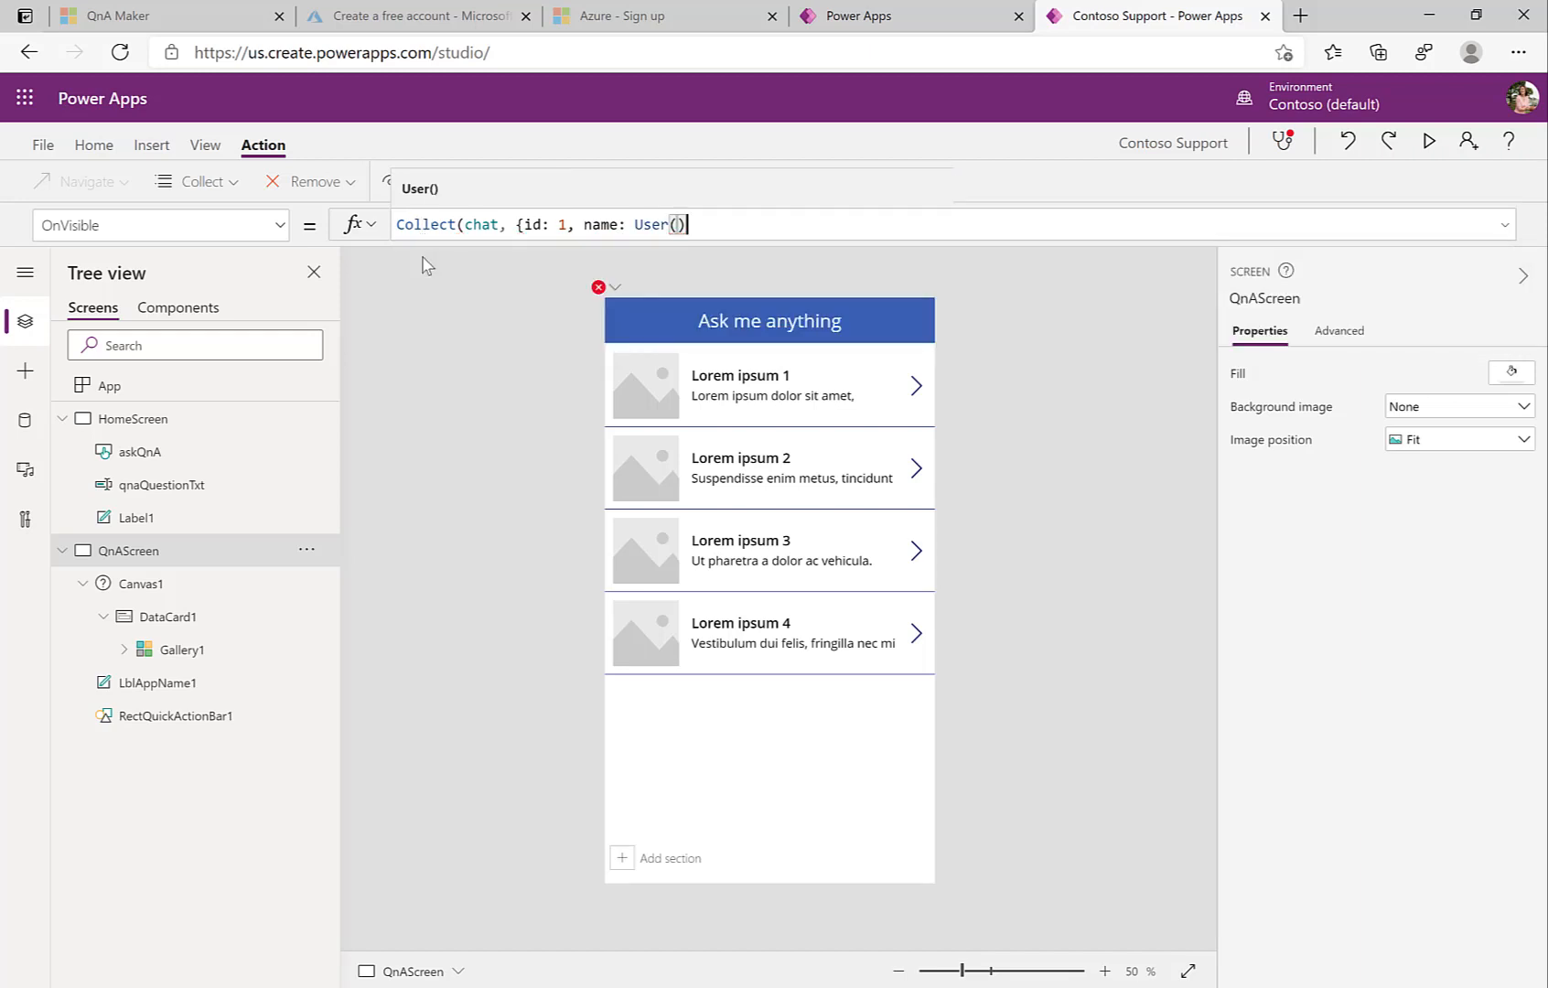
pyautogui.write('.Full')
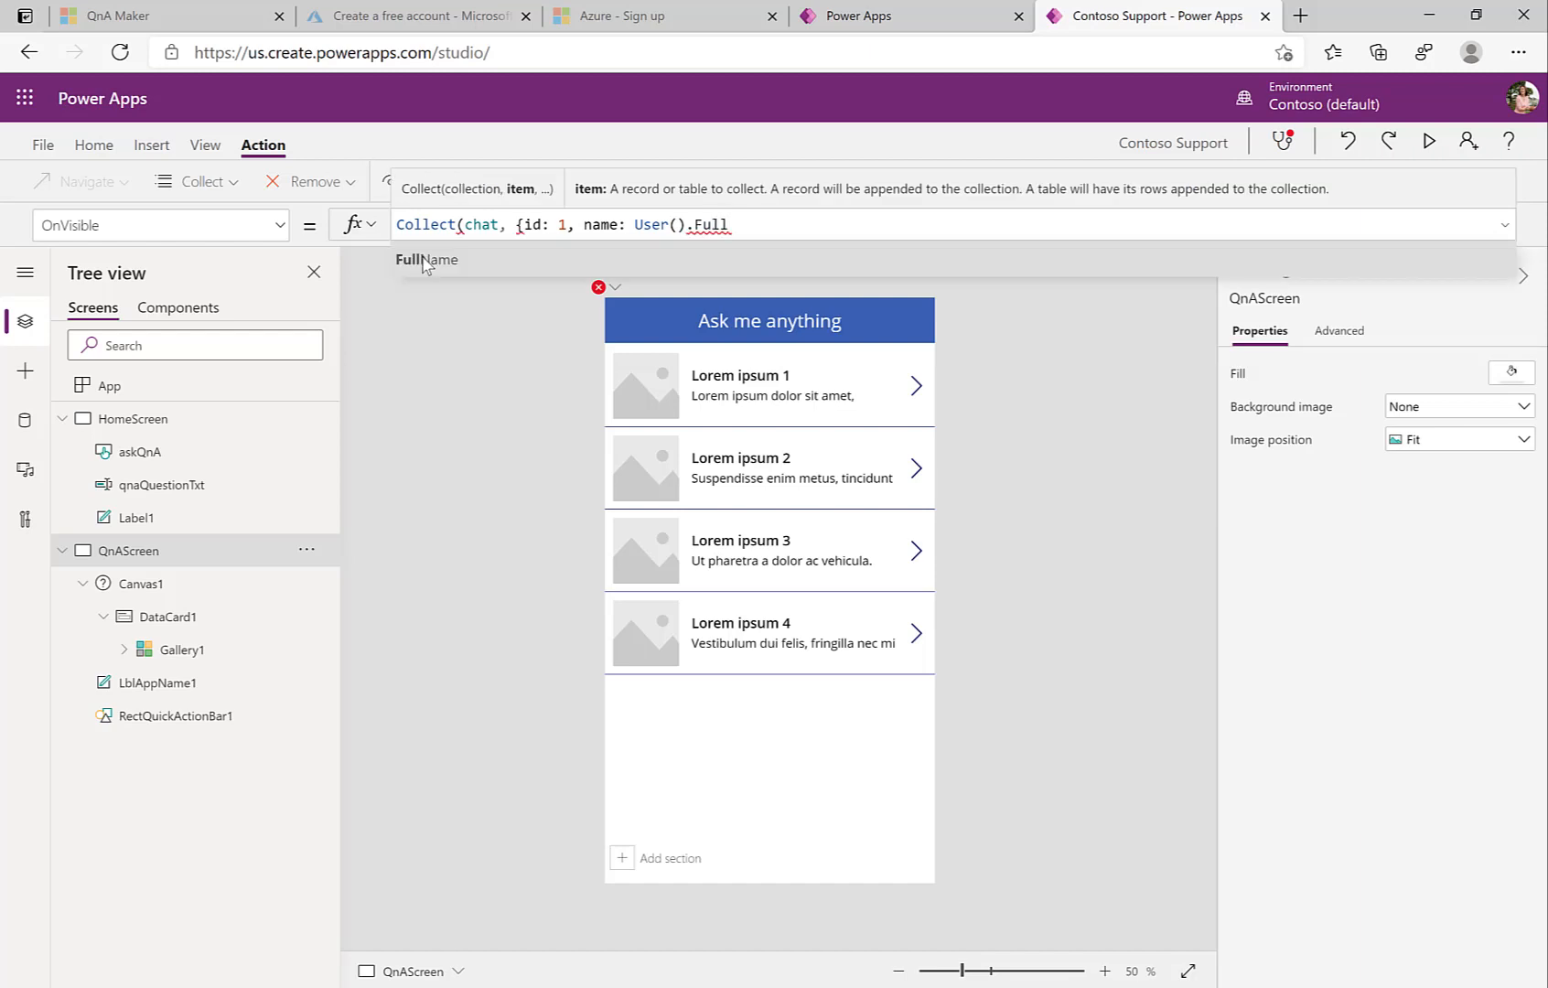
pyautogui.click(425, 260)
# Step: Finish the record with text: qnaQuestionTxt.Text and close it with "});"
pyautogui.write(', text: qn')
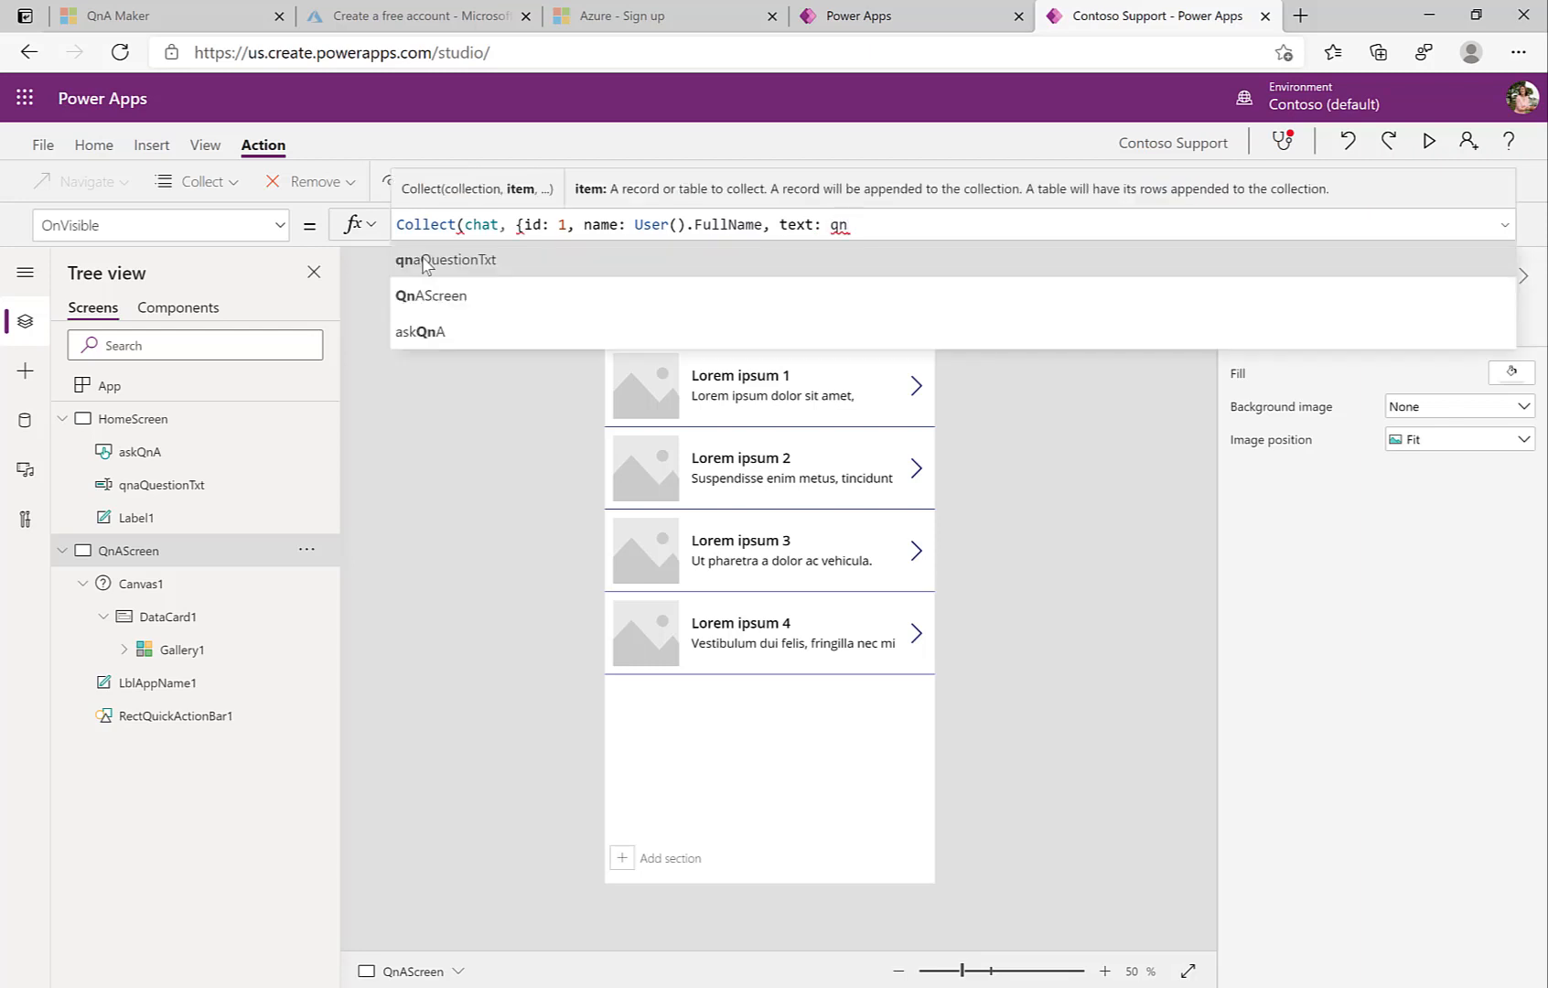
pyautogui.click(423, 262)
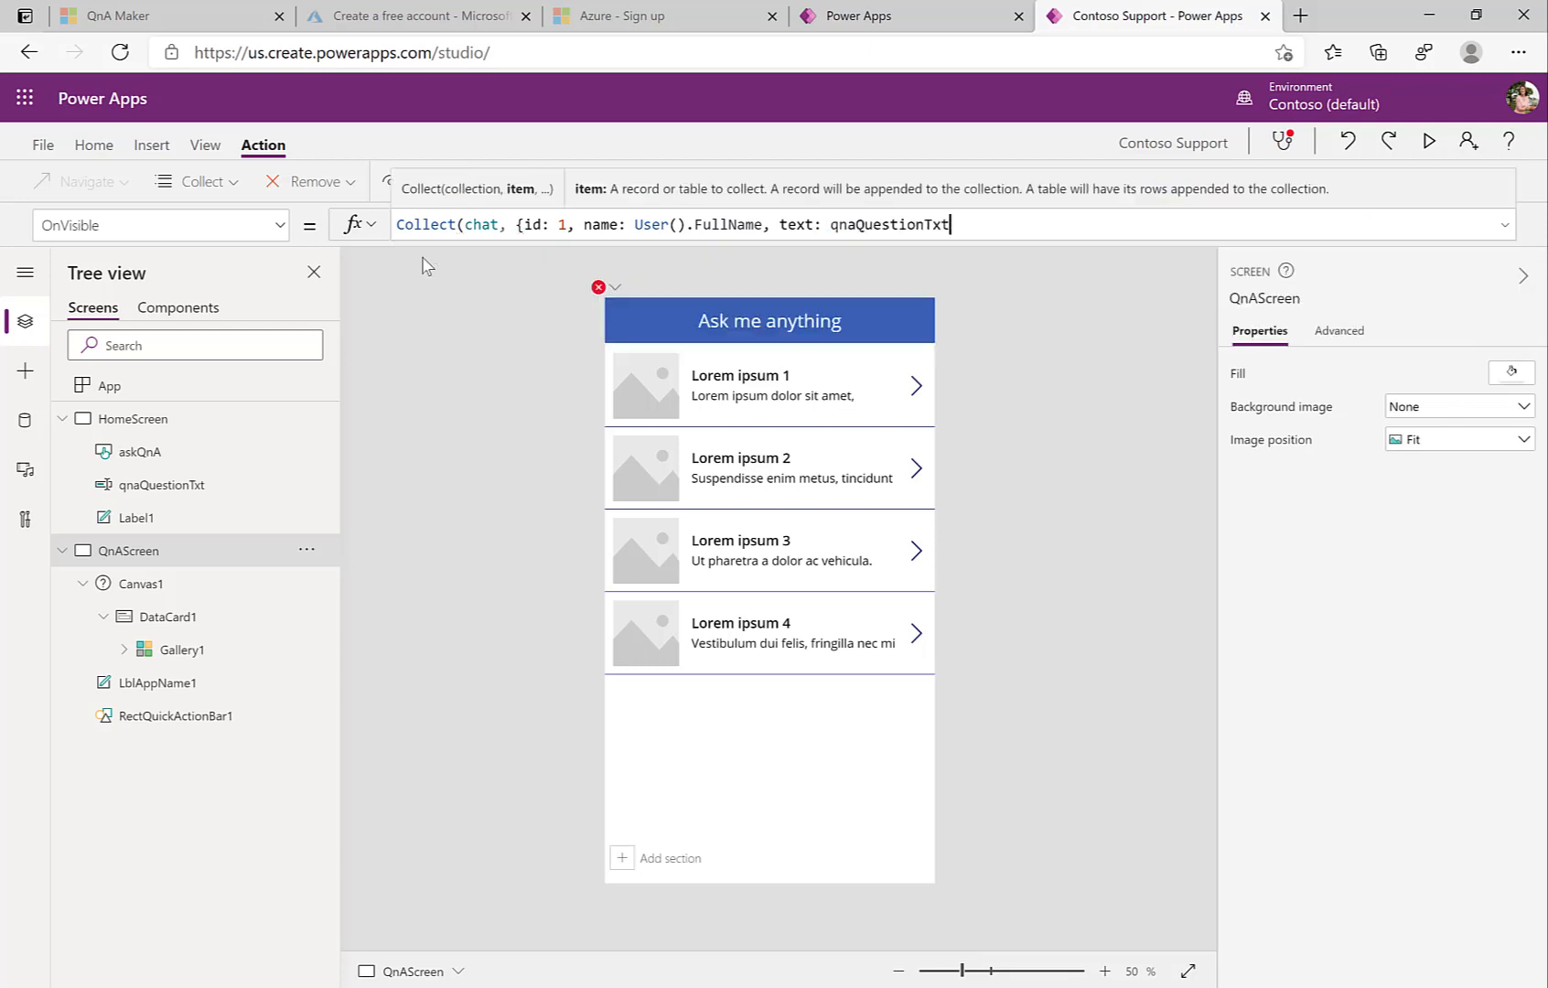
pyautogui.write('.T')
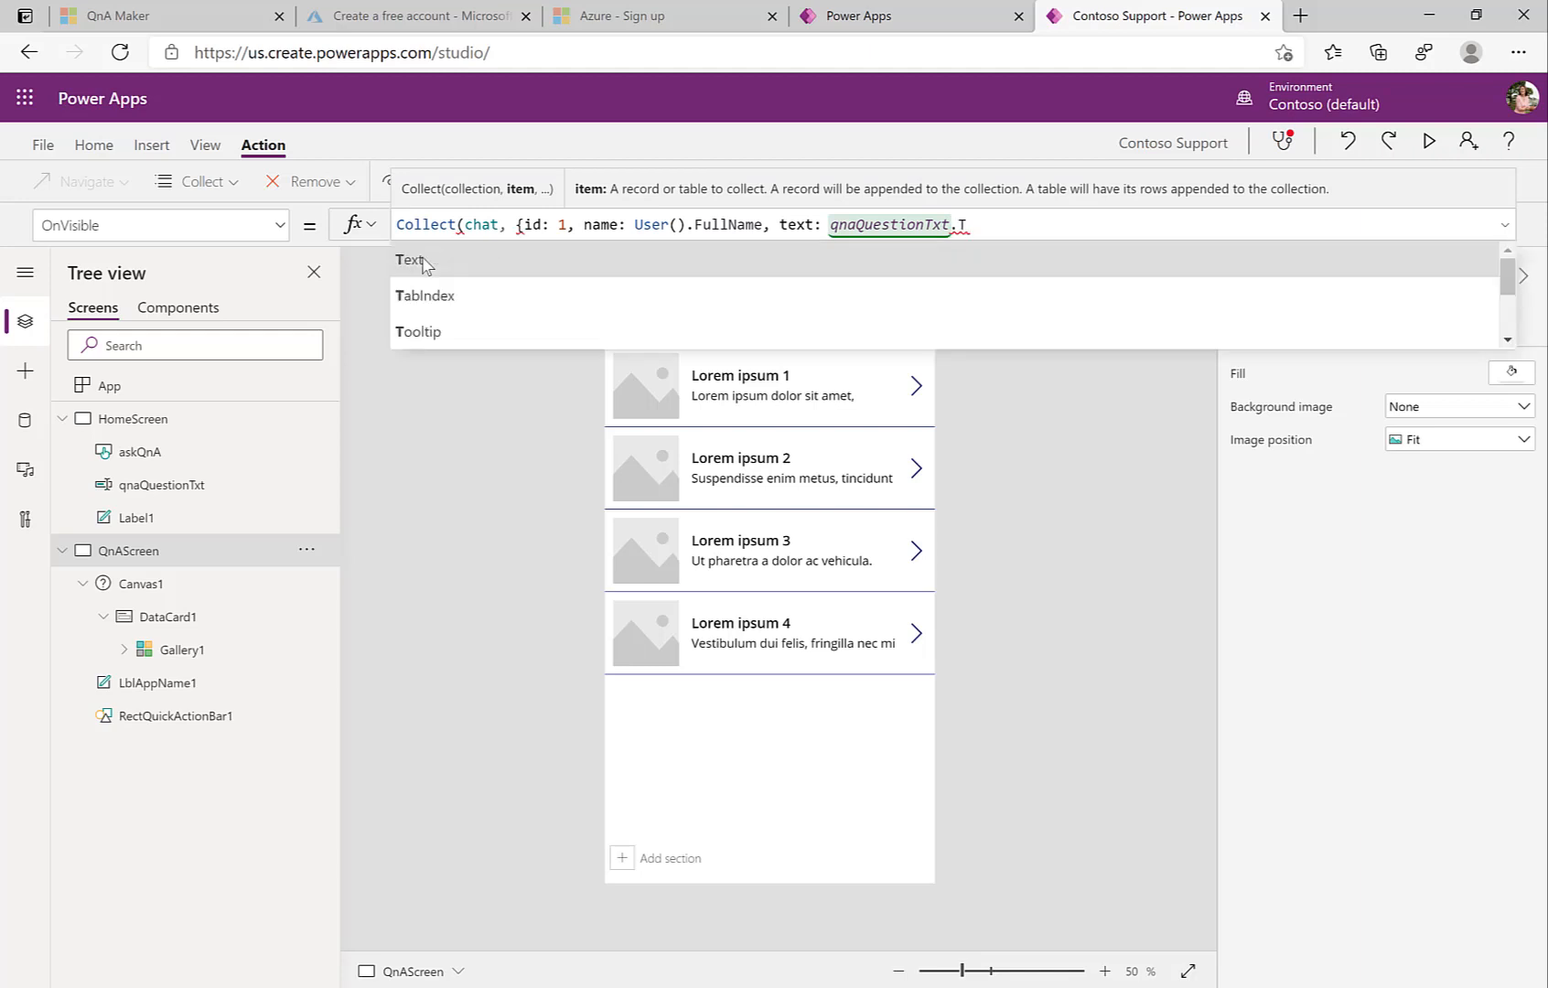
pyautogui.click(424, 261)
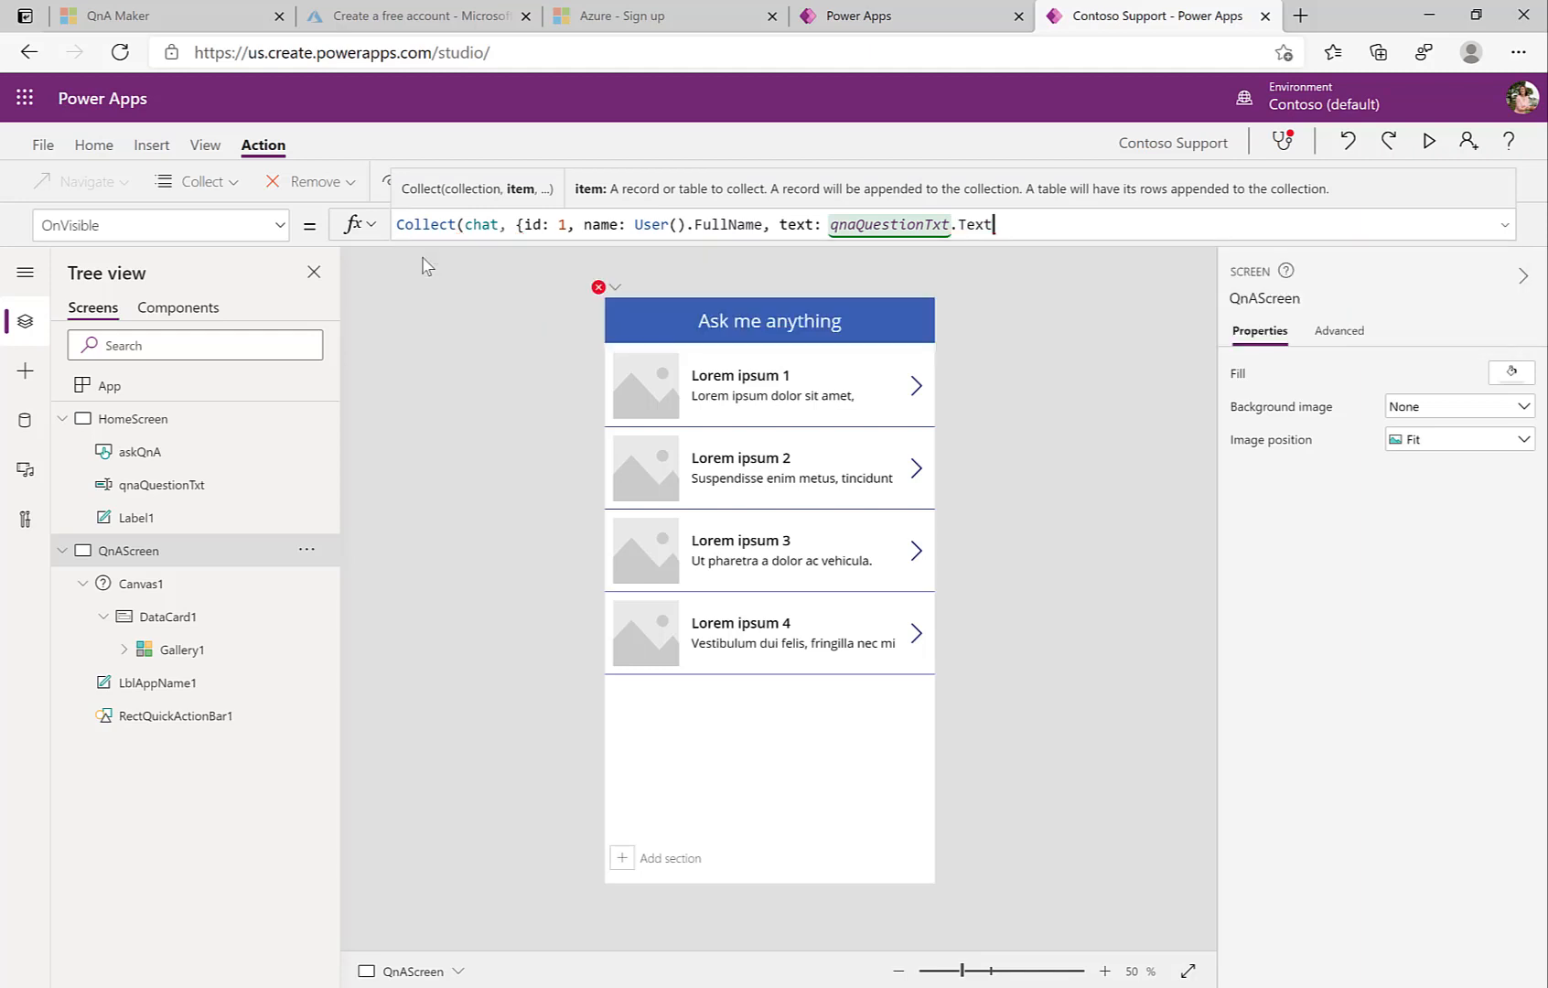
pyautogui.write(';')
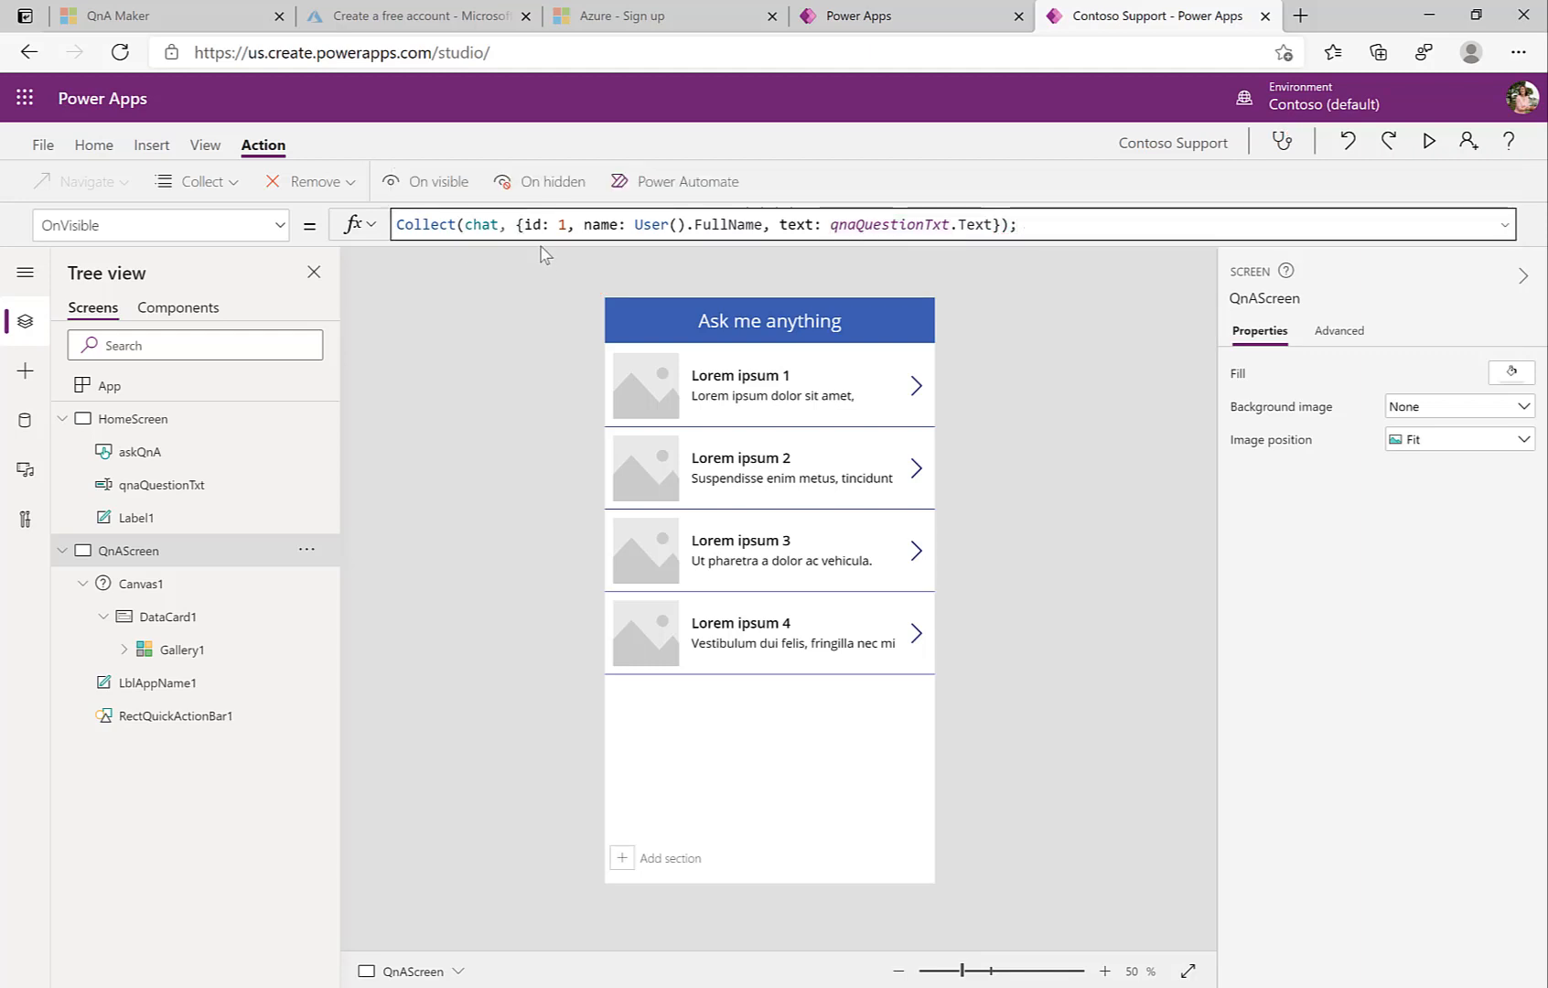
pyautogui.moveTo(536, 247); pyautogui.dragTo(532, 290)
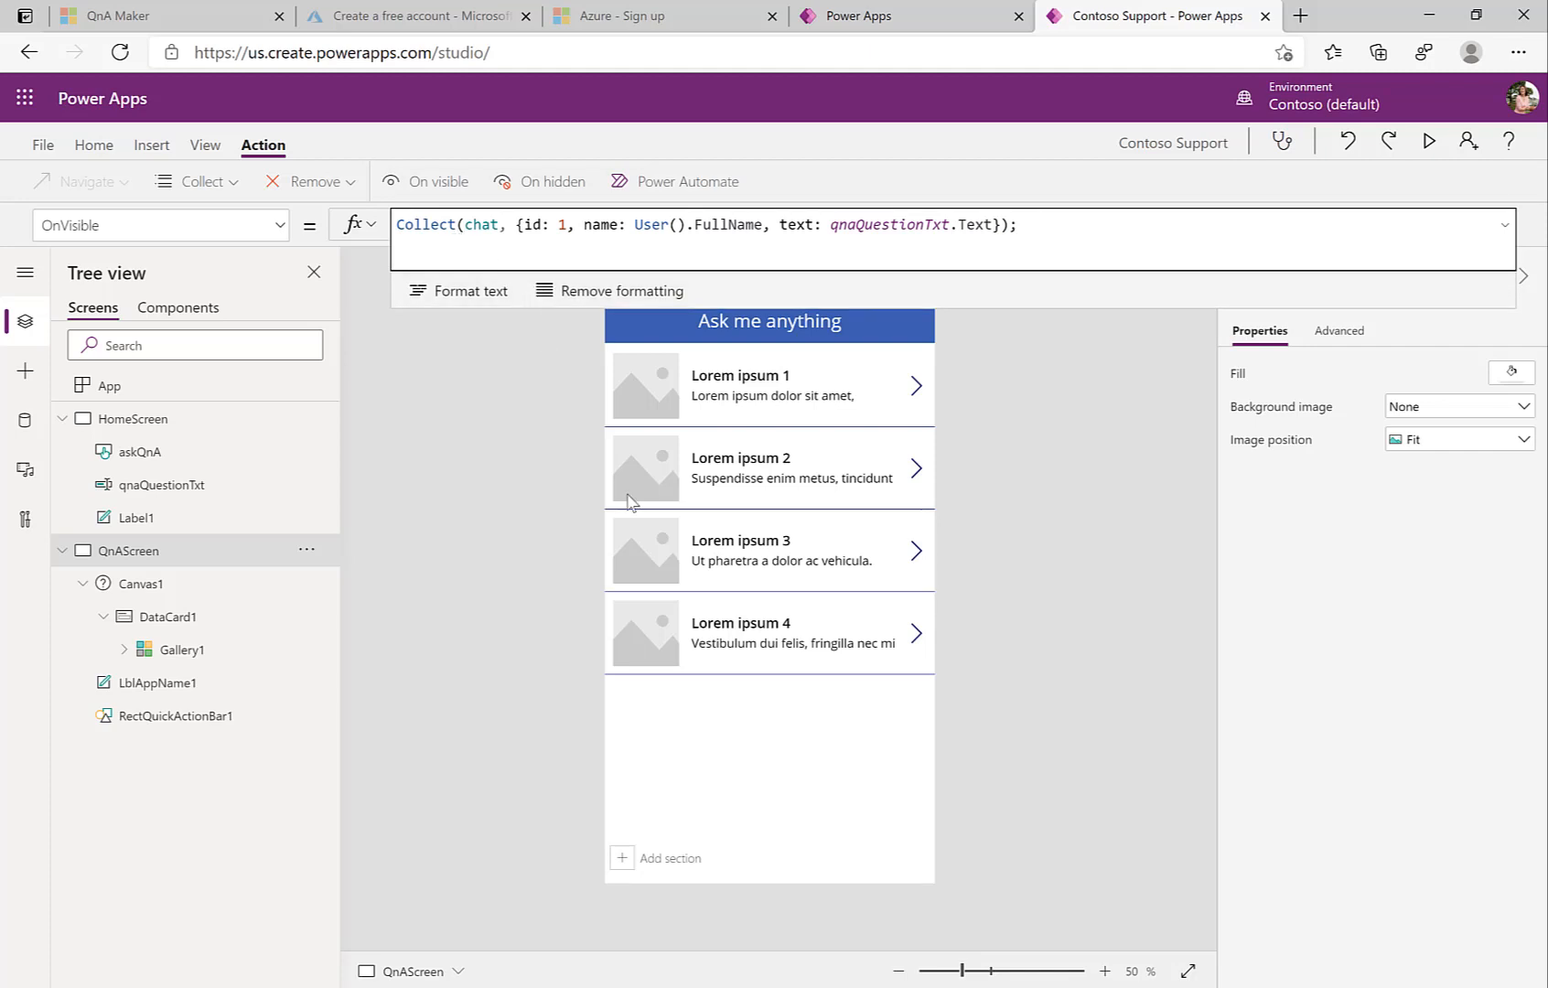
# Step: Bind Gallery1's Items to the chat collection, then reselect QnAScreen
pyautogui.click(722, 611)
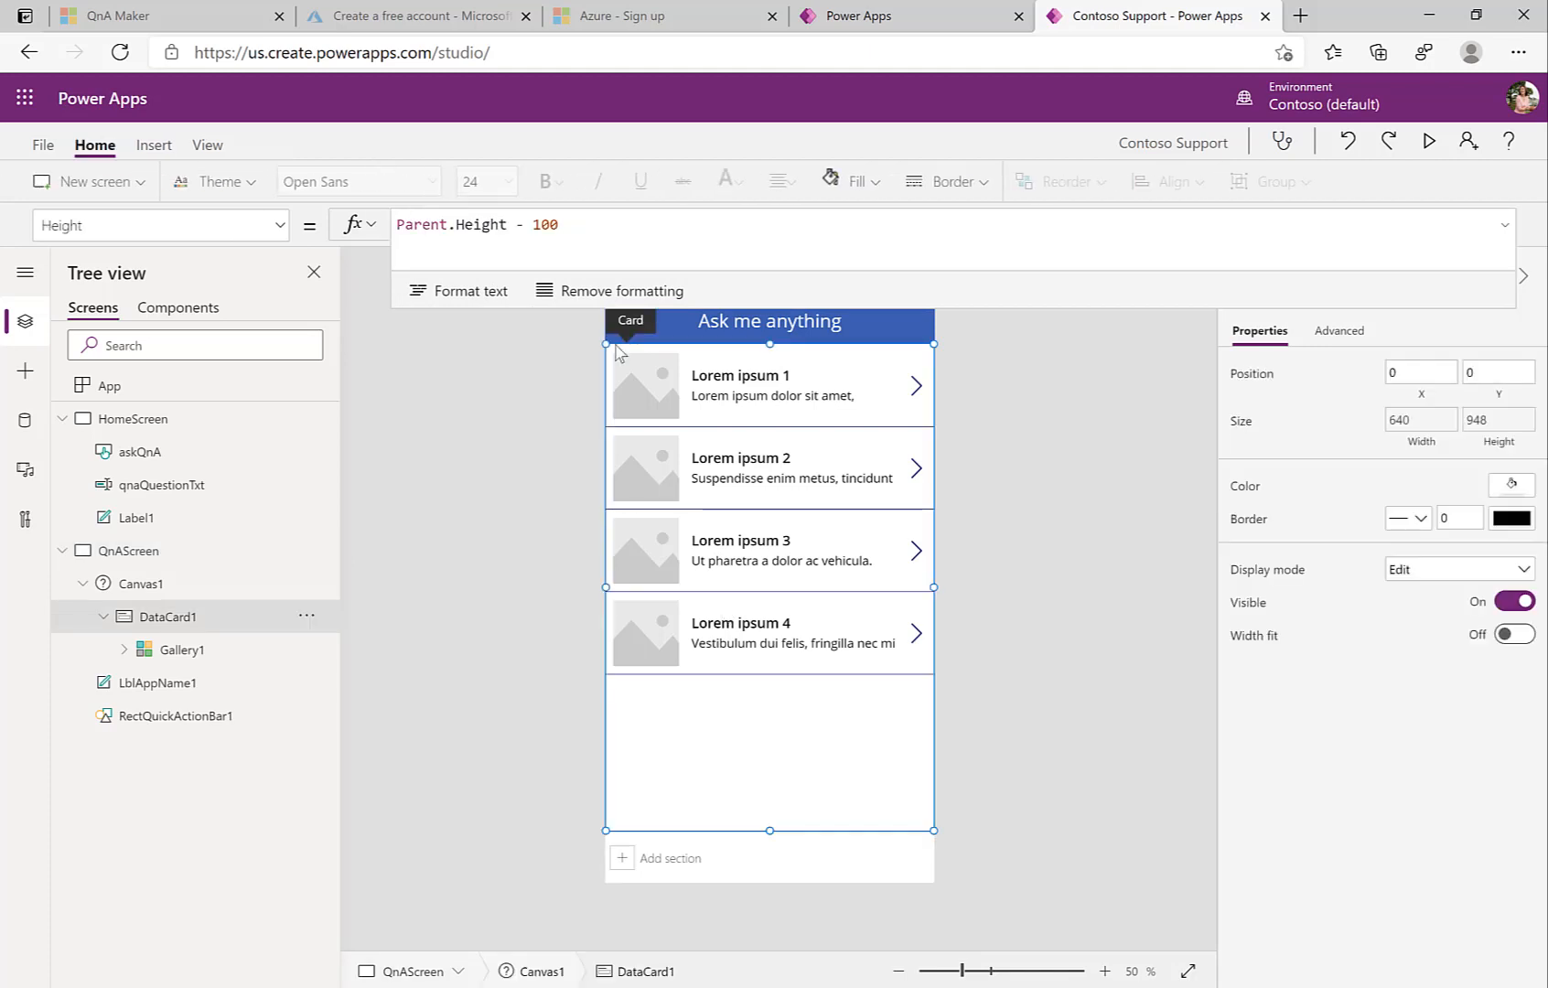
pyautogui.moveTo(794, 312); pyautogui.dragTo(797, 213)
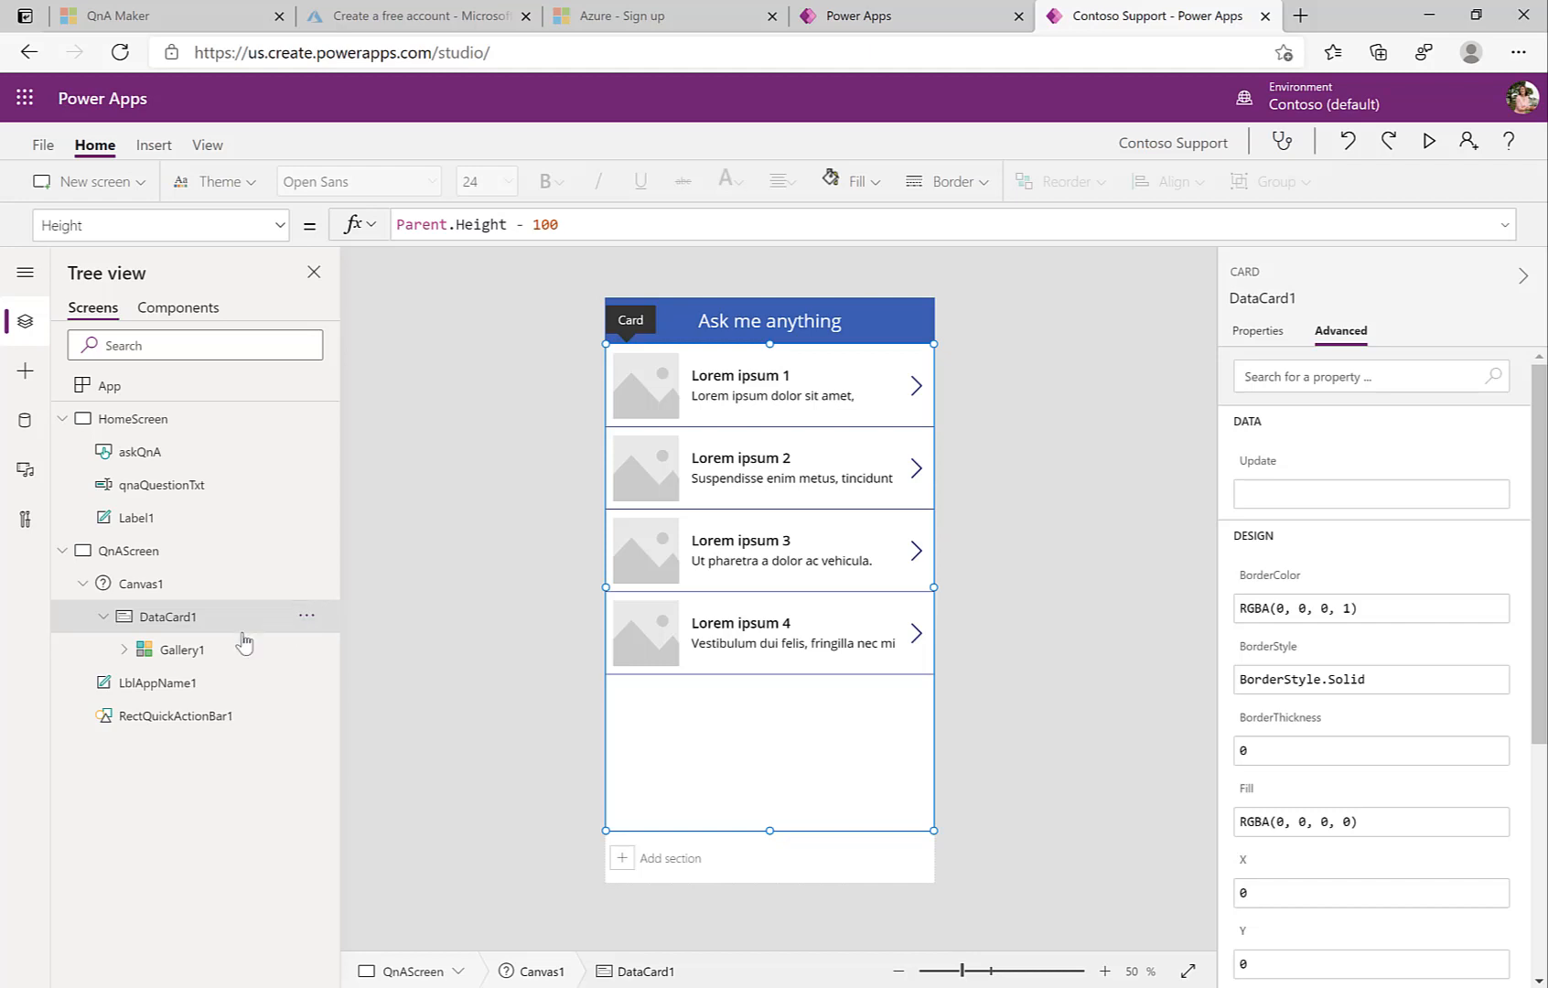
pyautogui.click(188, 653)
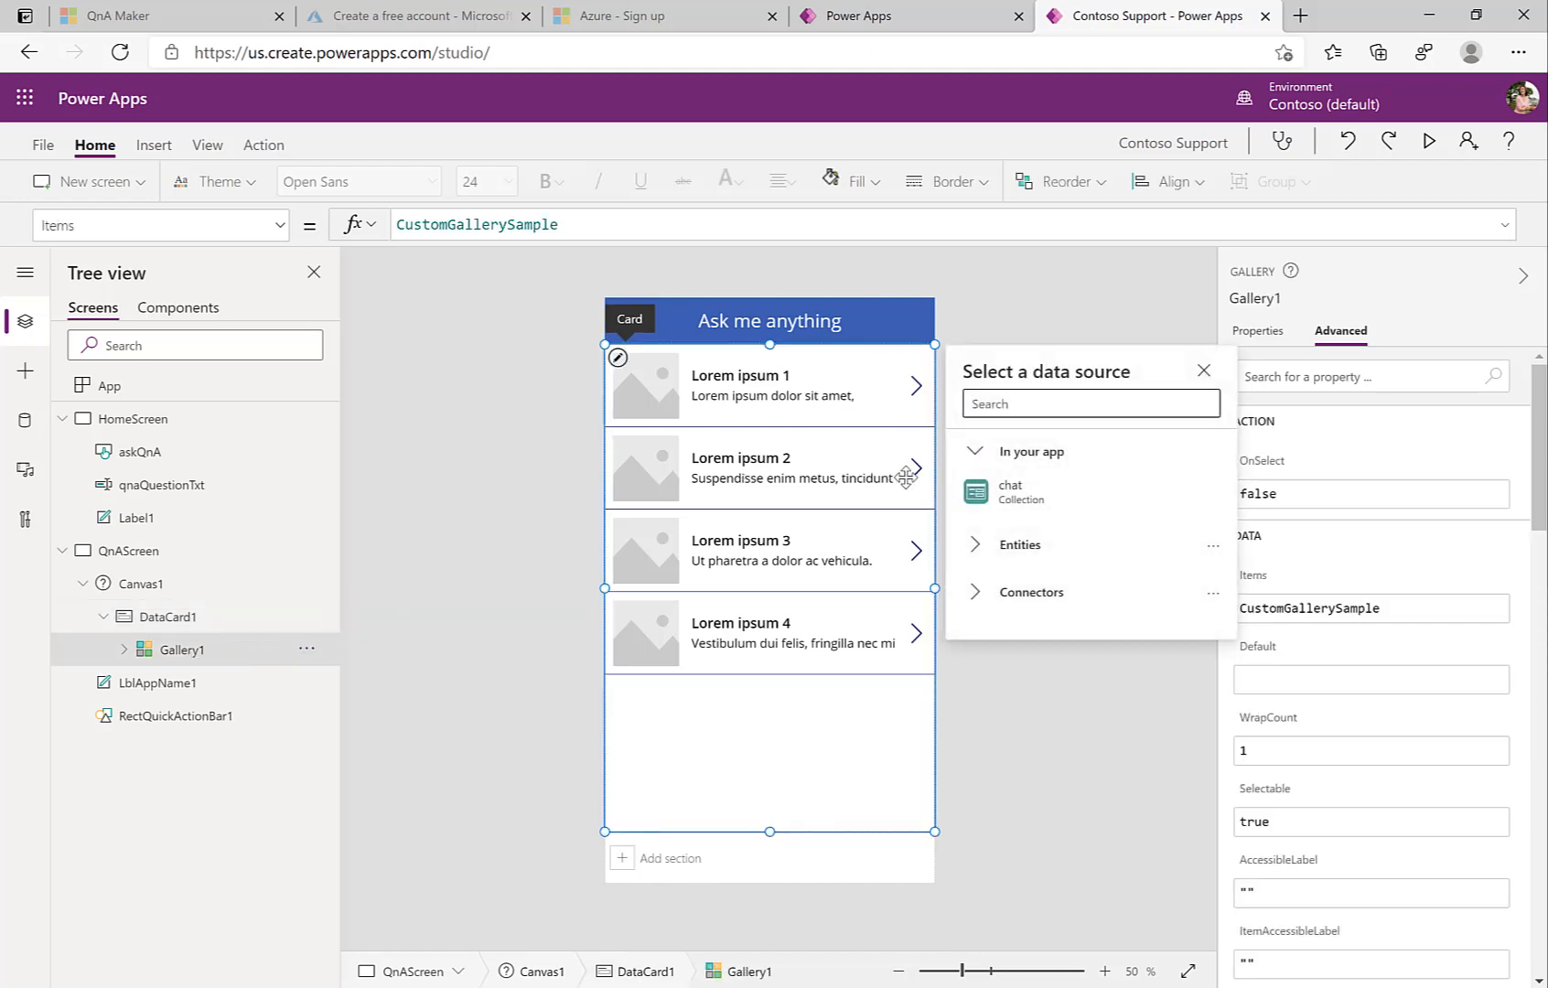
pyautogui.click(1012, 494)
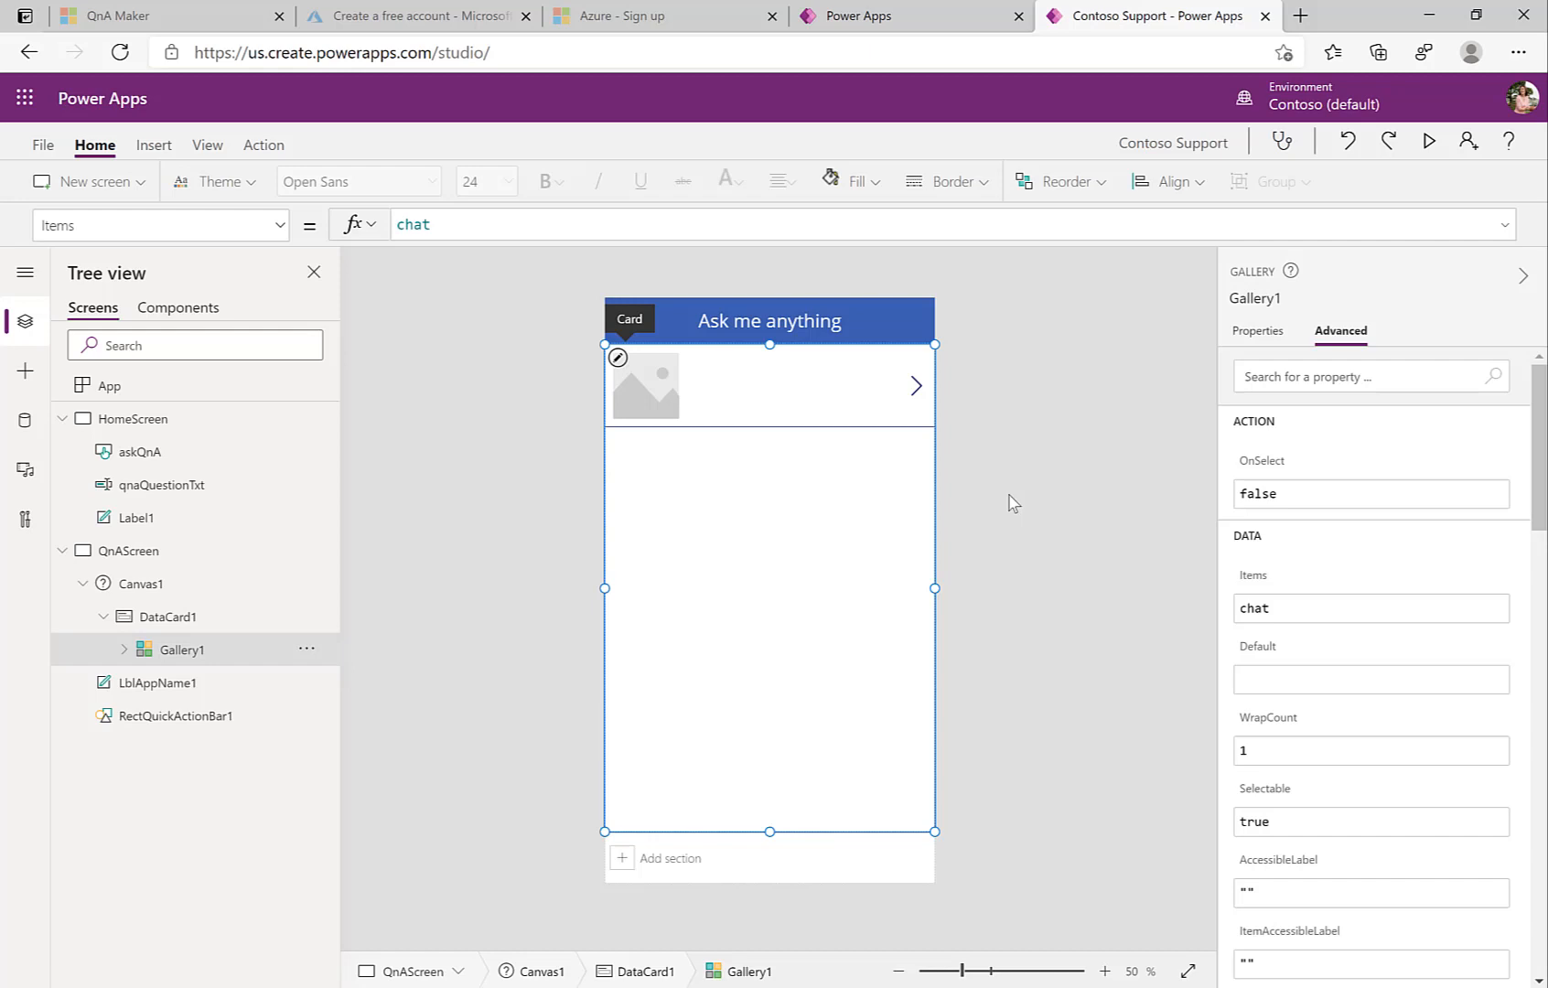
pyautogui.click(154, 554)
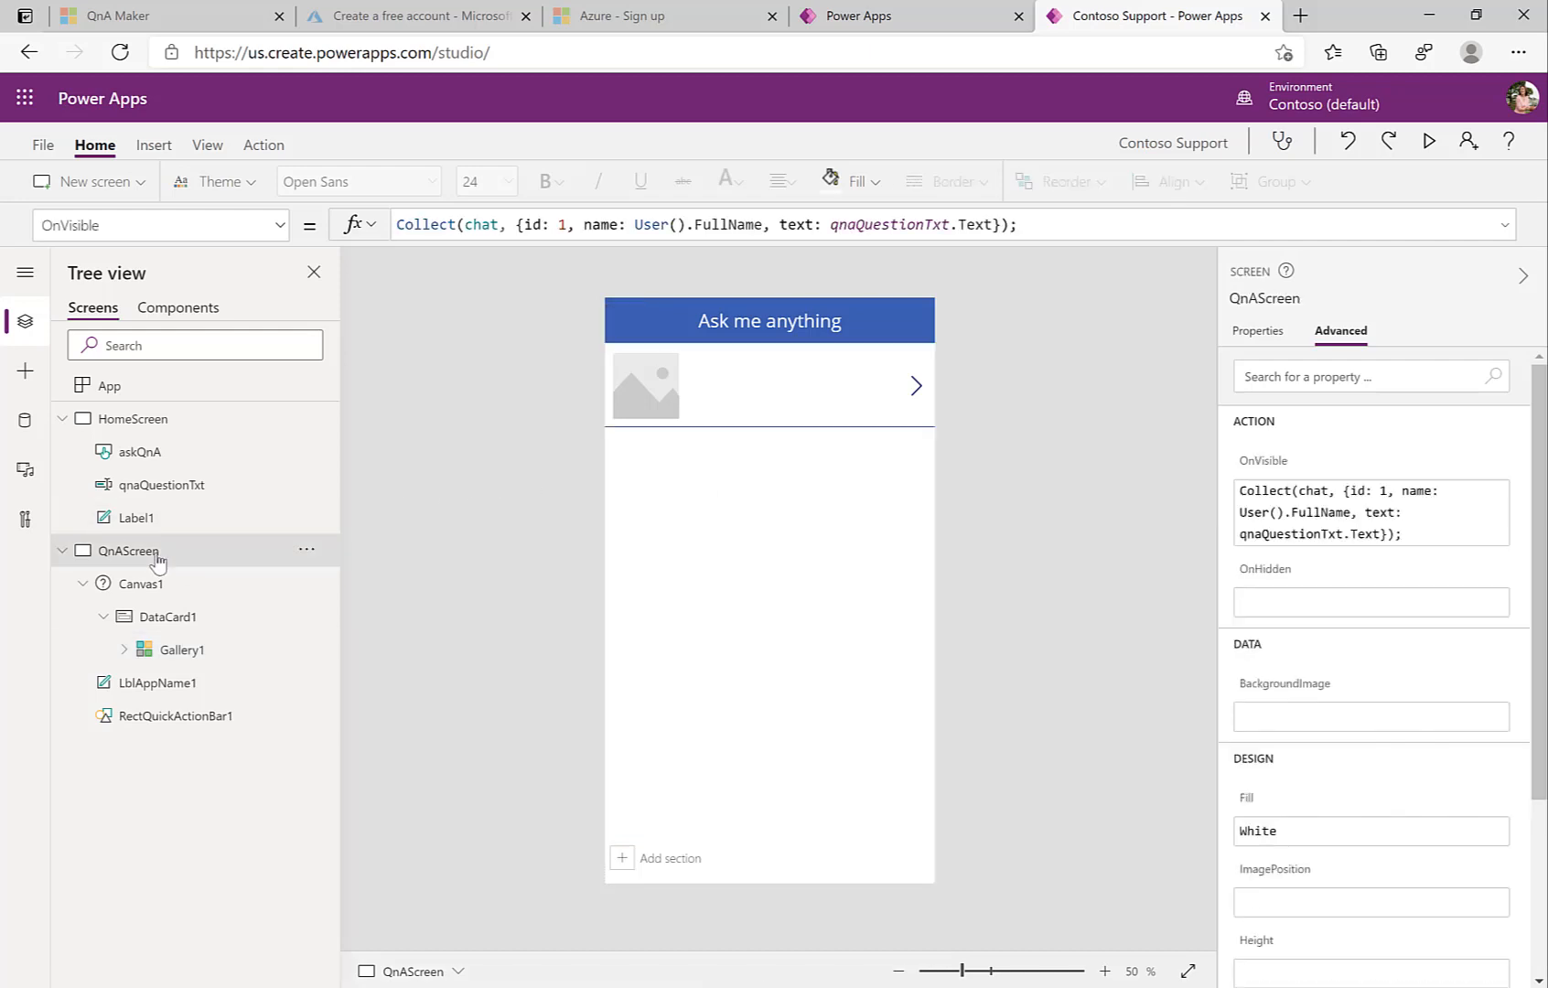
# Step: On a new OnVisible line, type Collect(chat, {id: 0, name: "Contoso Bot", text:
pyautogui.click(1064, 226)
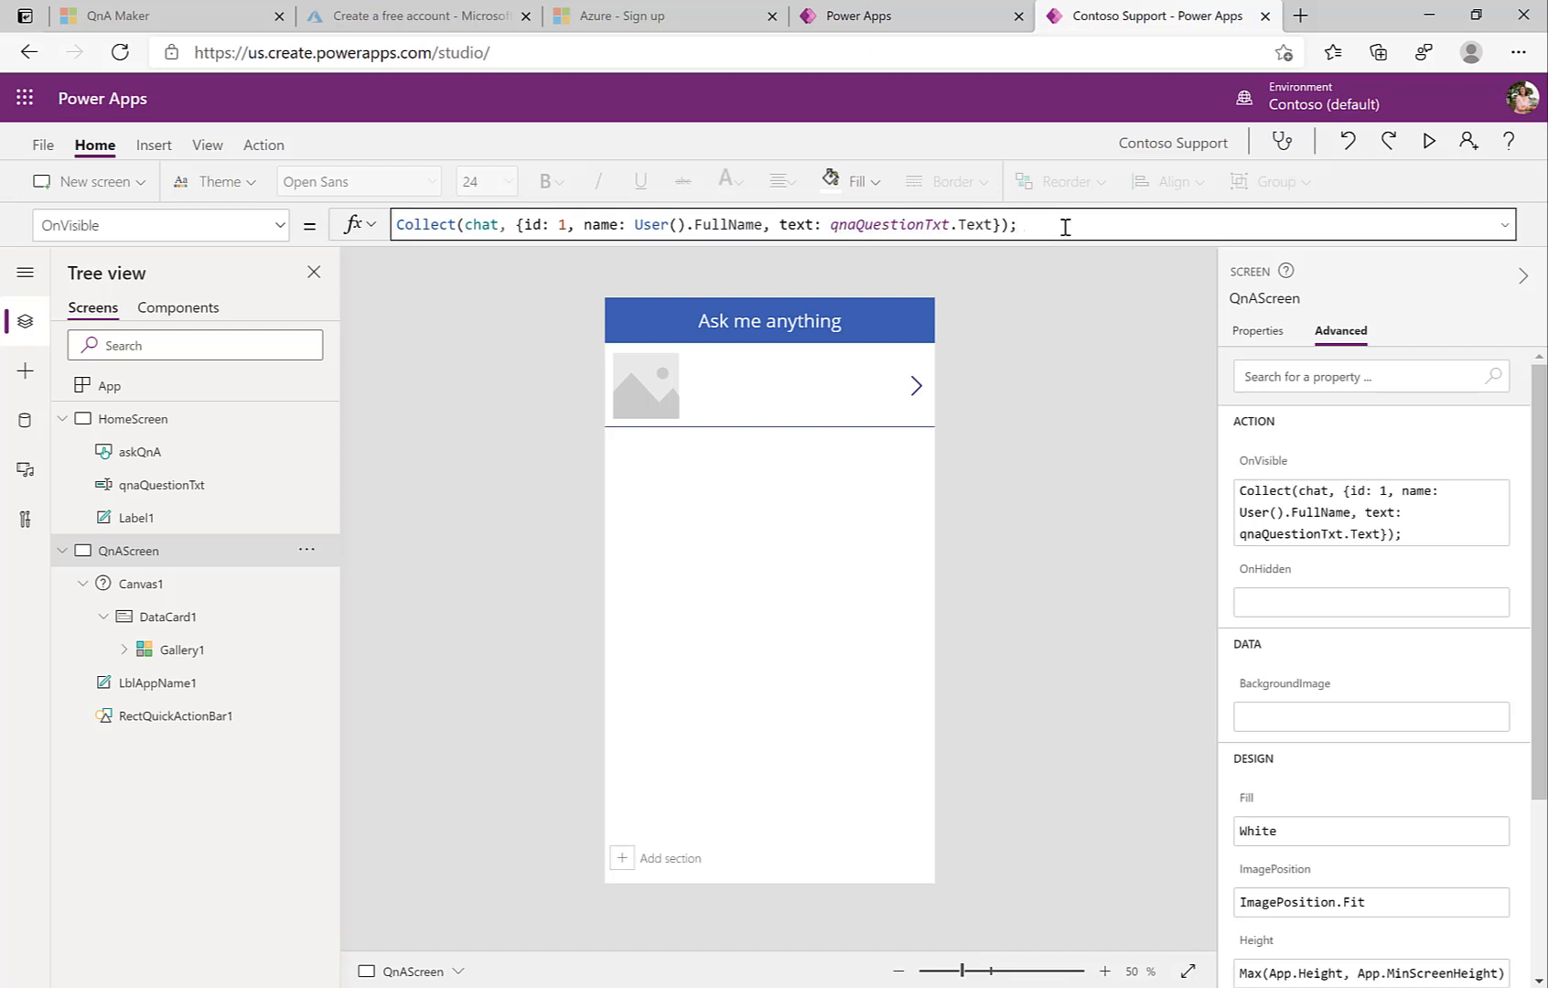
pyautogui.moveTo(1043, 257); pyautogui.dragTo(1038, 282)
pyautogui.click(1040, 228)
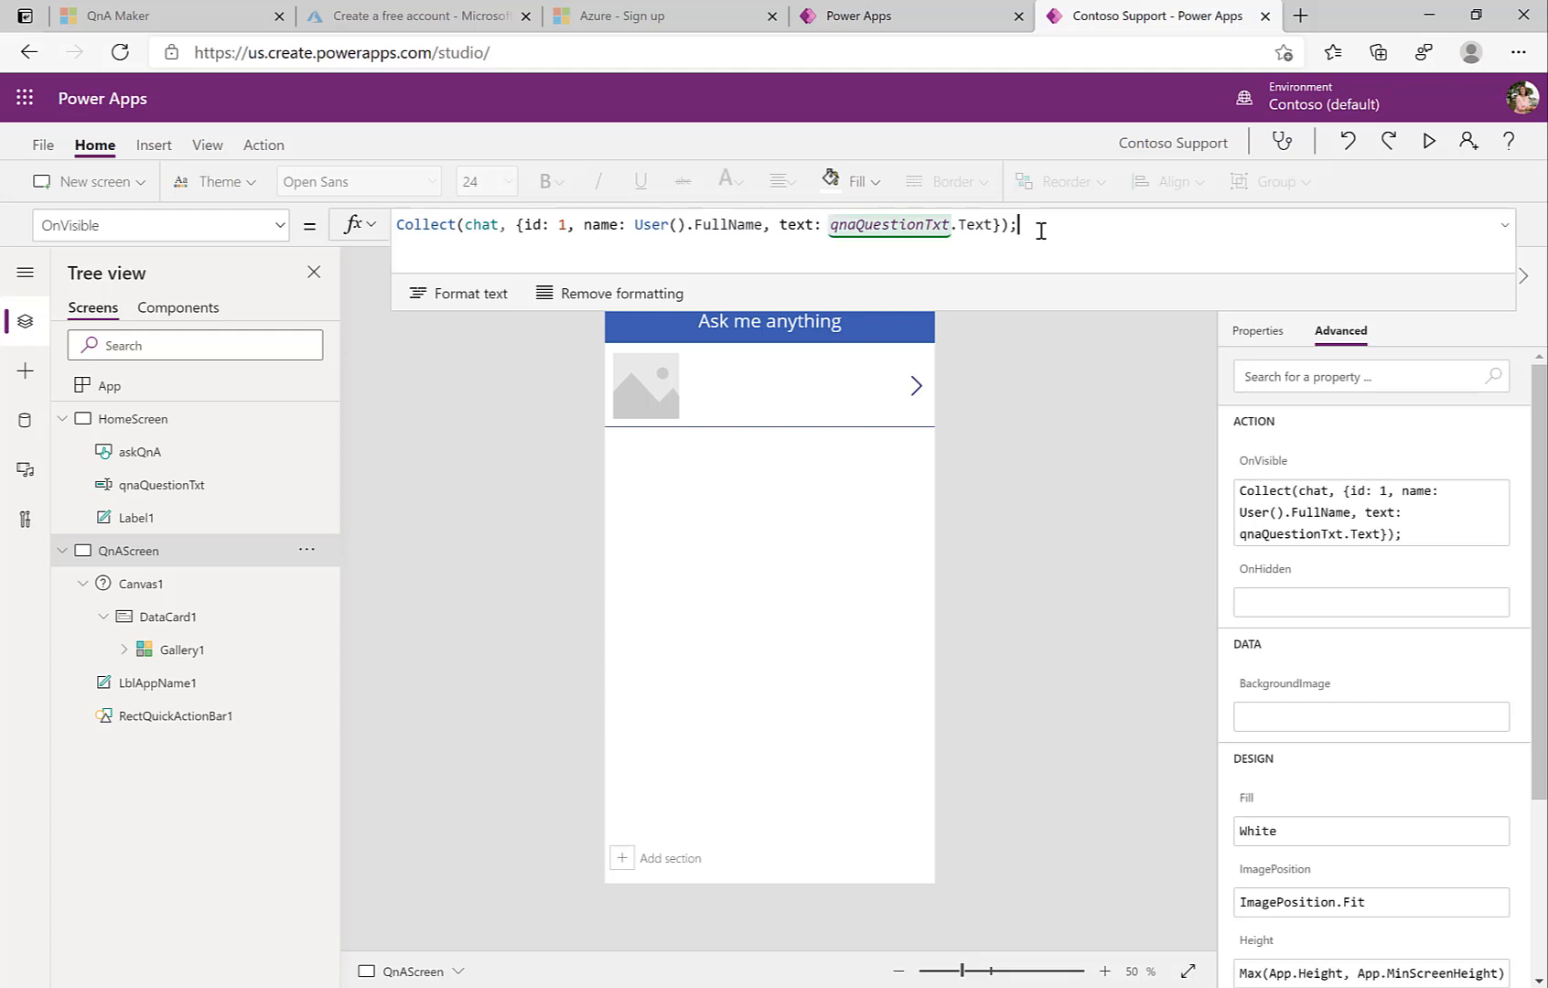
pyautogui.hotkey('shift', 'Return')
pyautogui.write('Collect(chat')
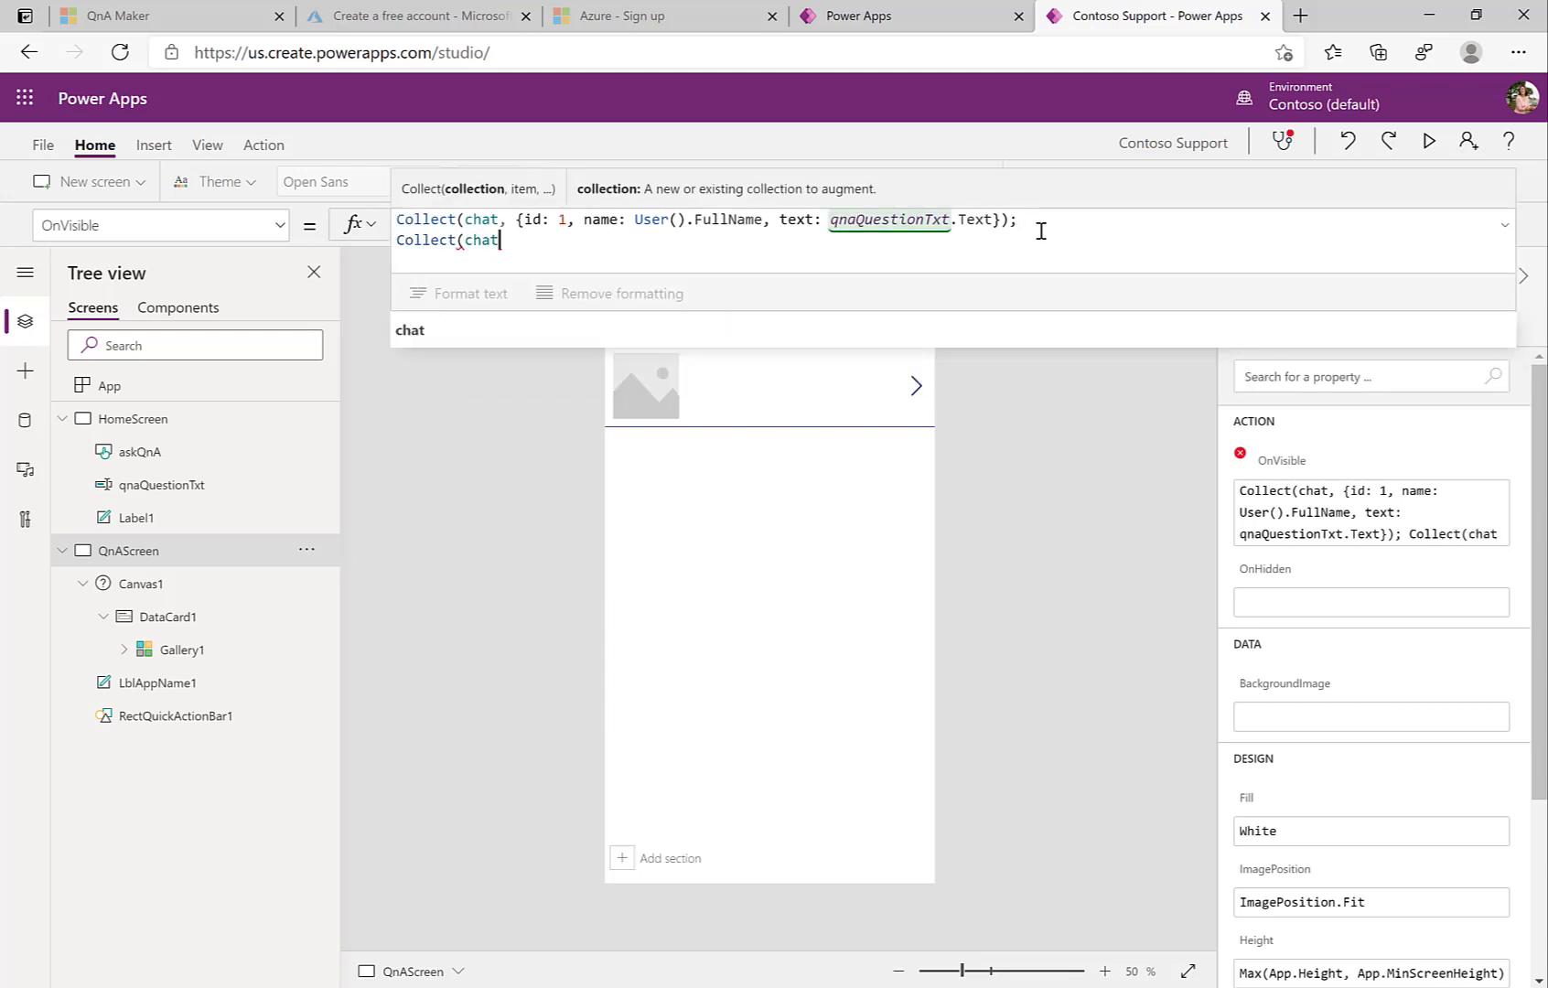
pyautogui.write(', ')
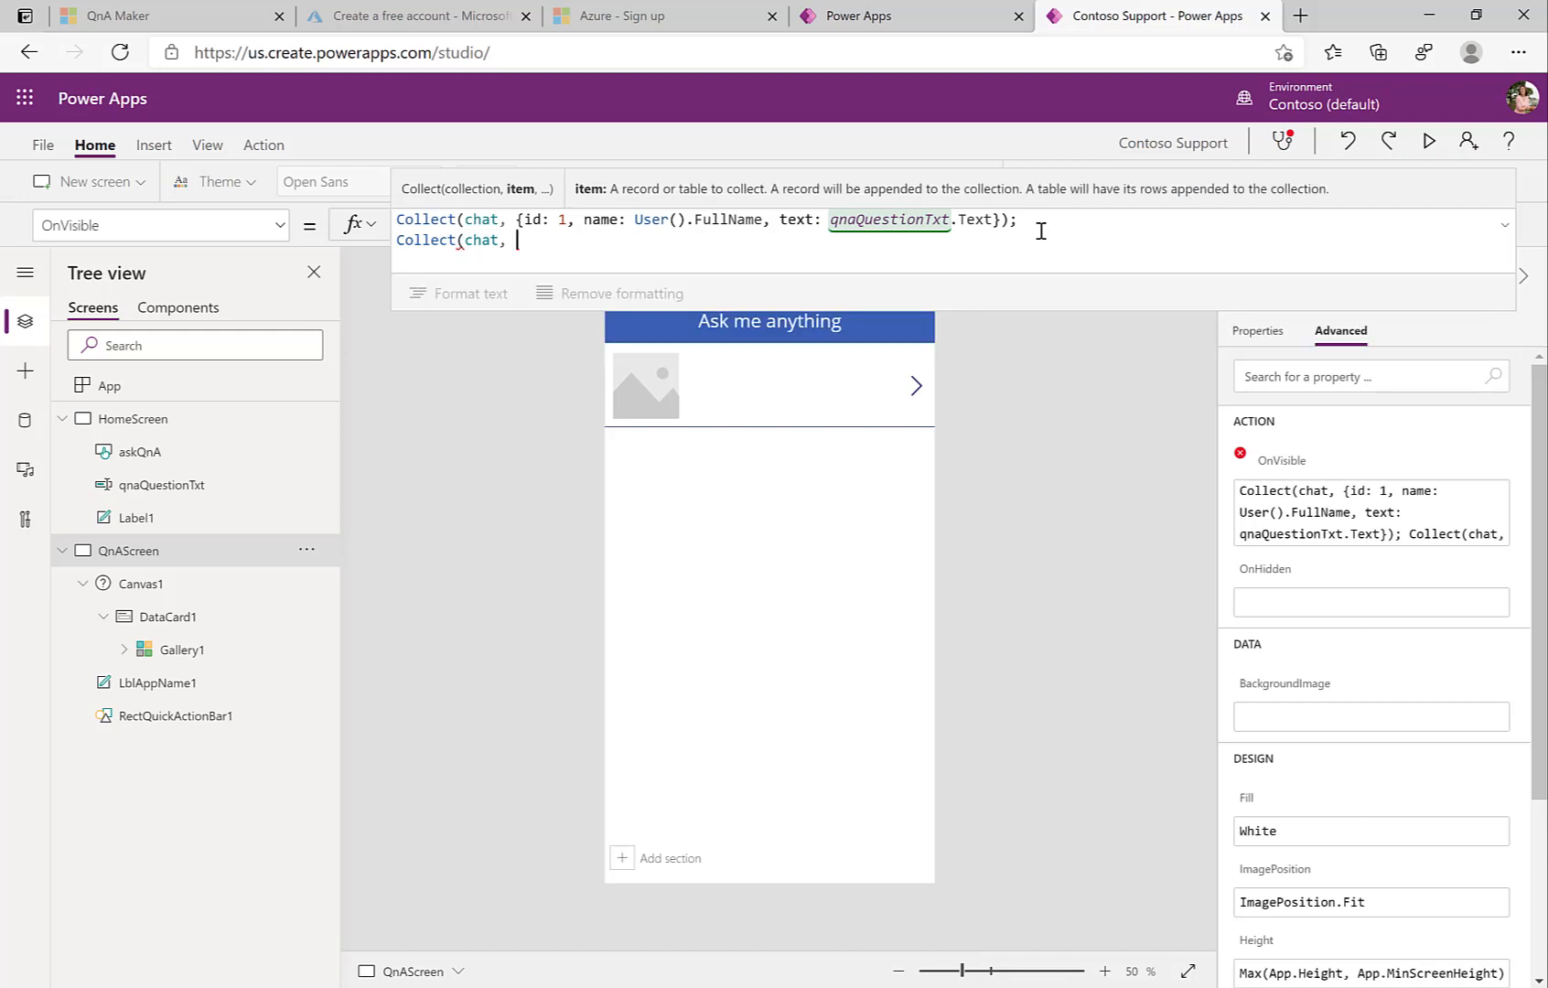
pyautogui.write('{id: 0, name: "Contoso B')
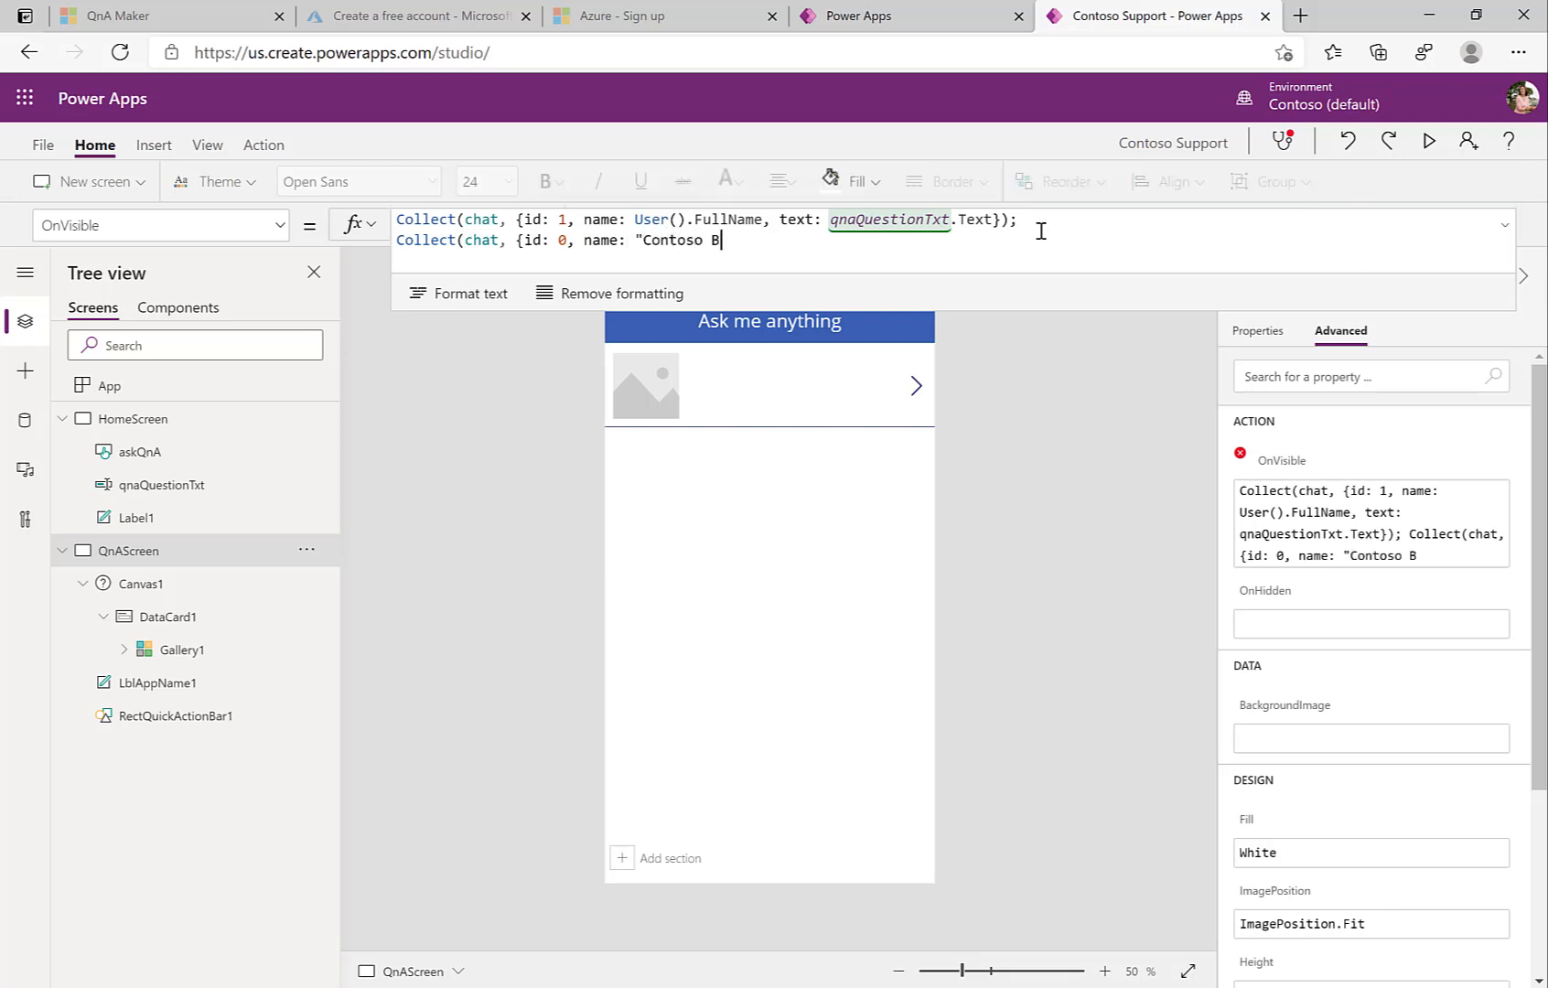
pyautogui.write('ot", text:')
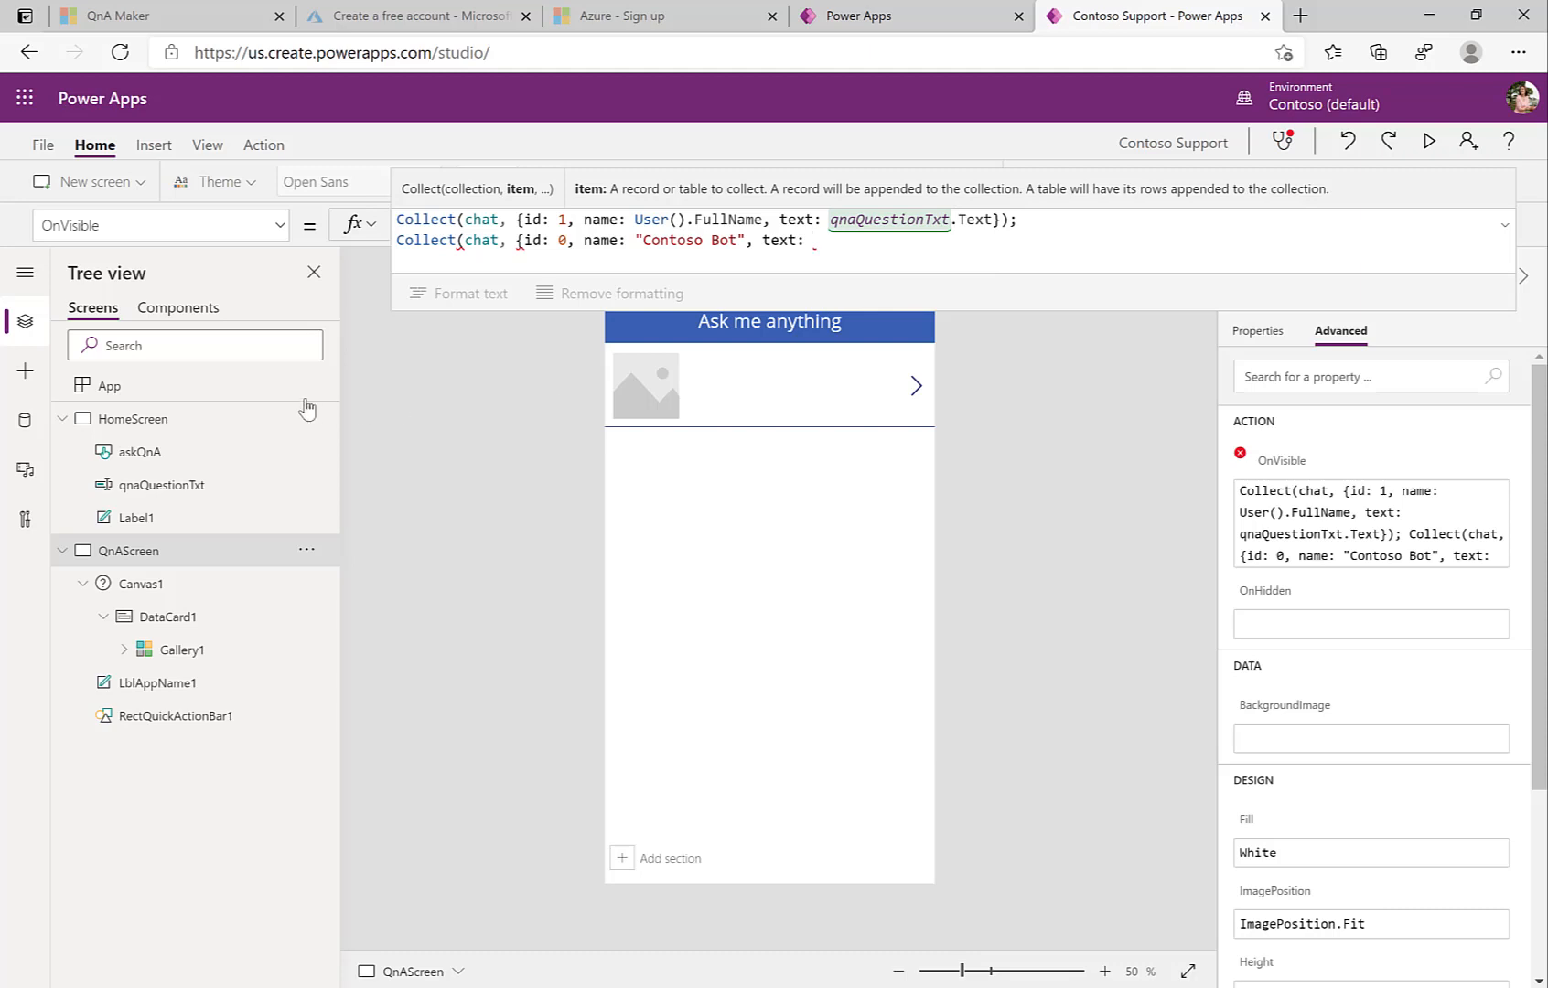
# Step: Search the data sources for "qna" and add the QnA Maker connector
pyautogui.click(24, 423)
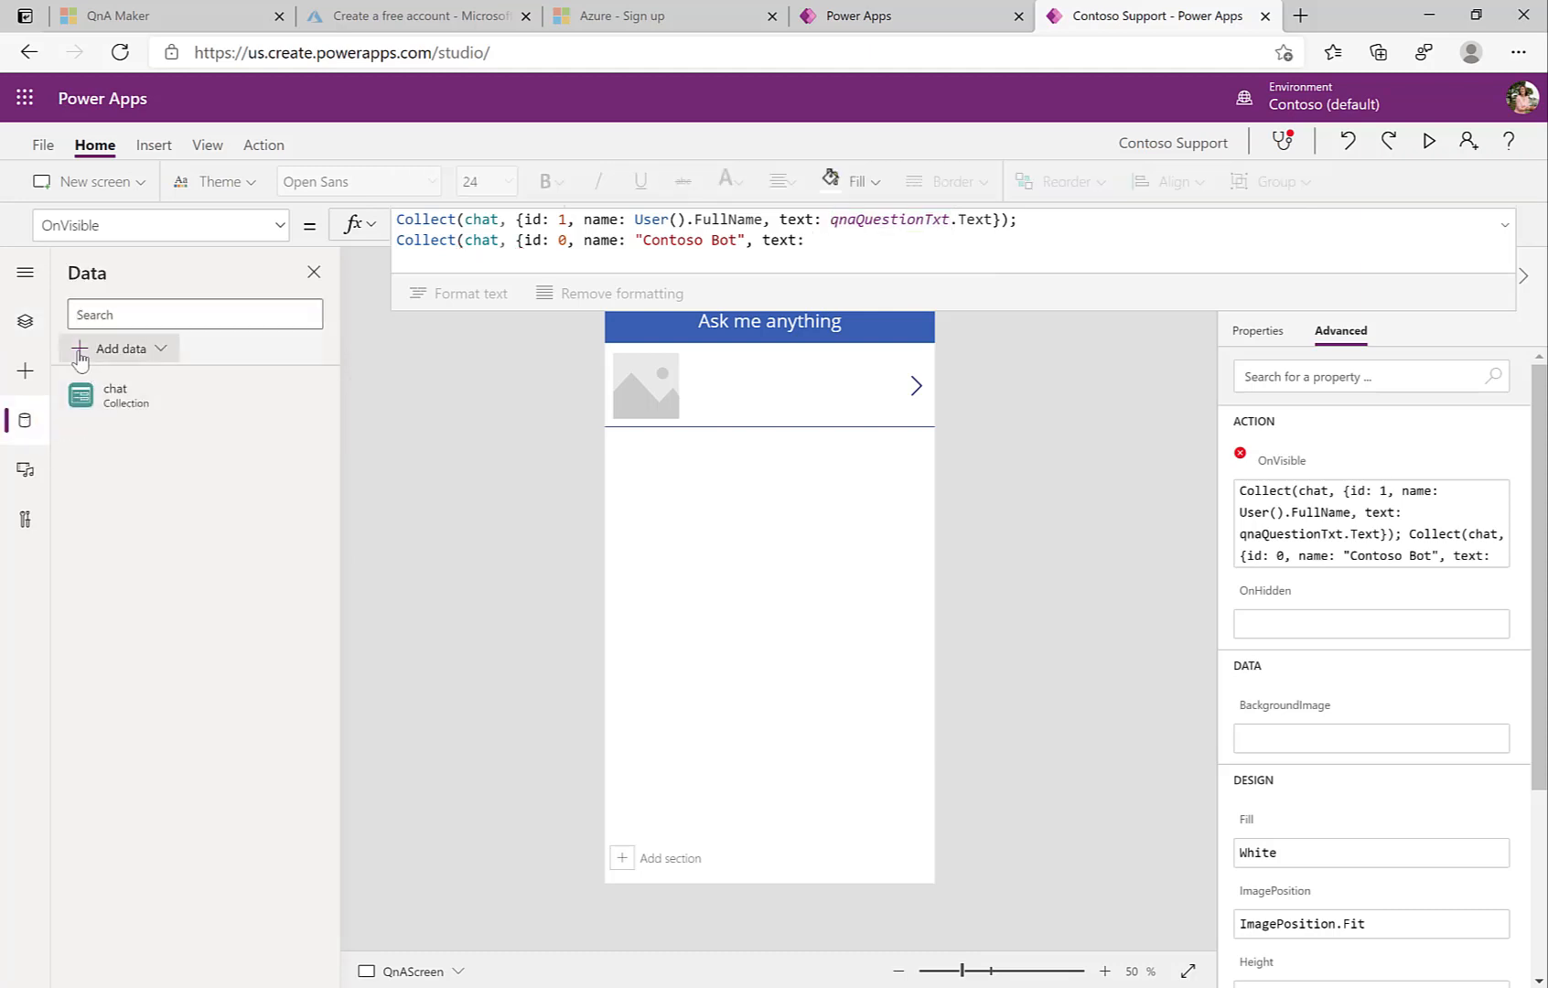
pyautogui.click(81, 351)
pyautogui.click(126, 419)
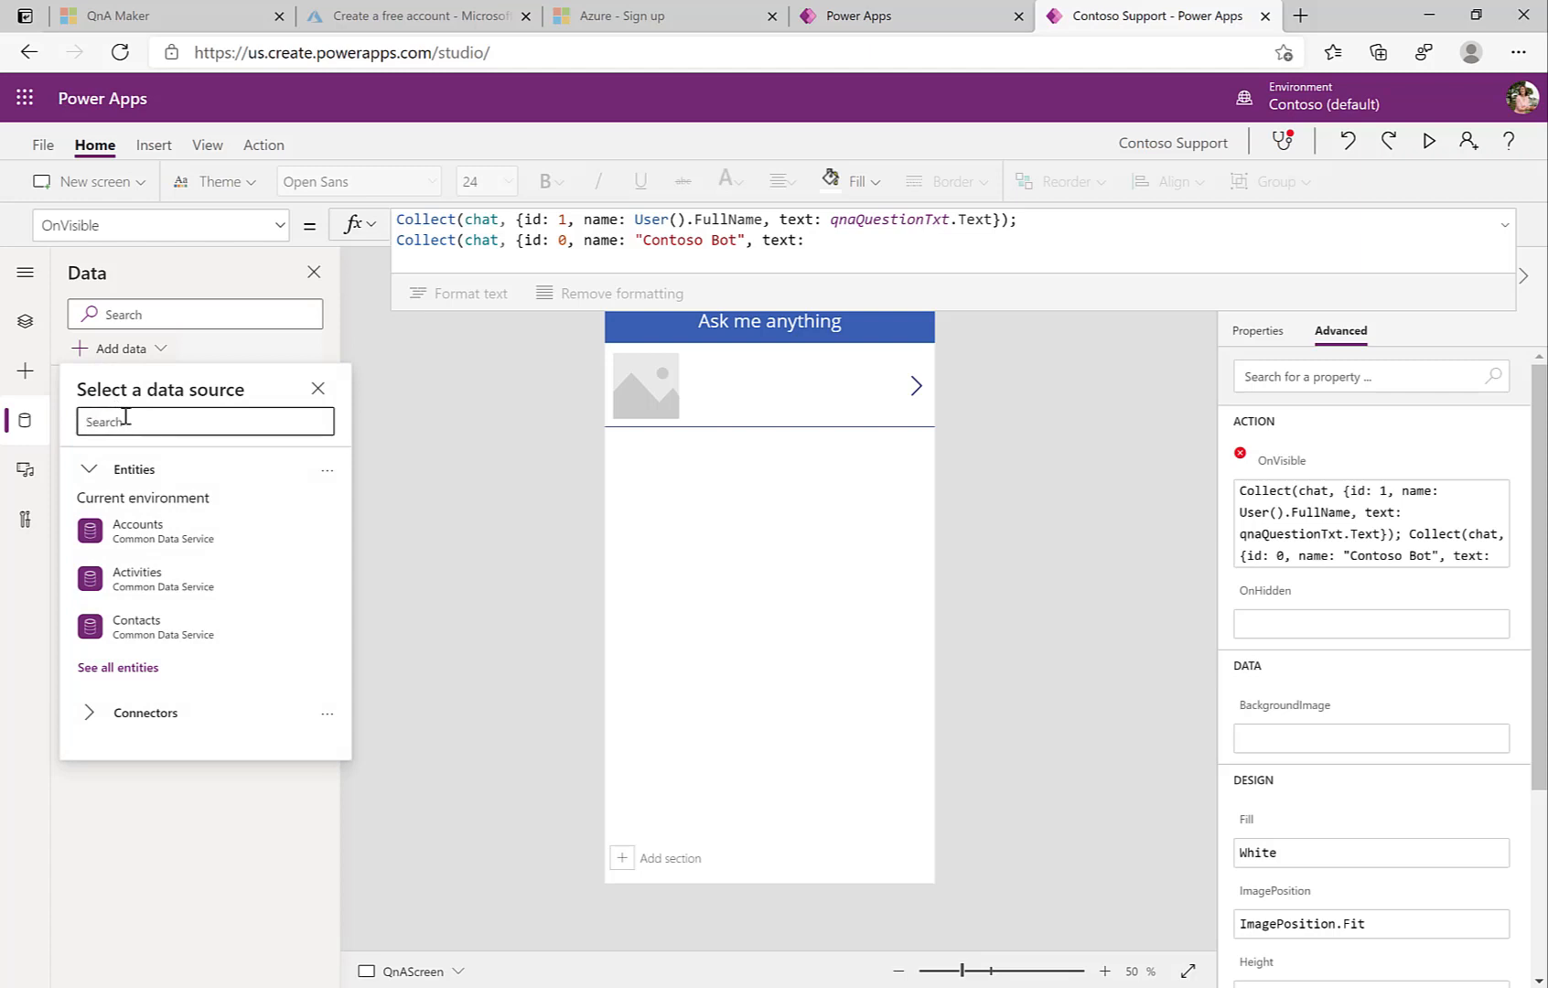
pyautogui.write('qna')
pyautogui.click(139, 479)
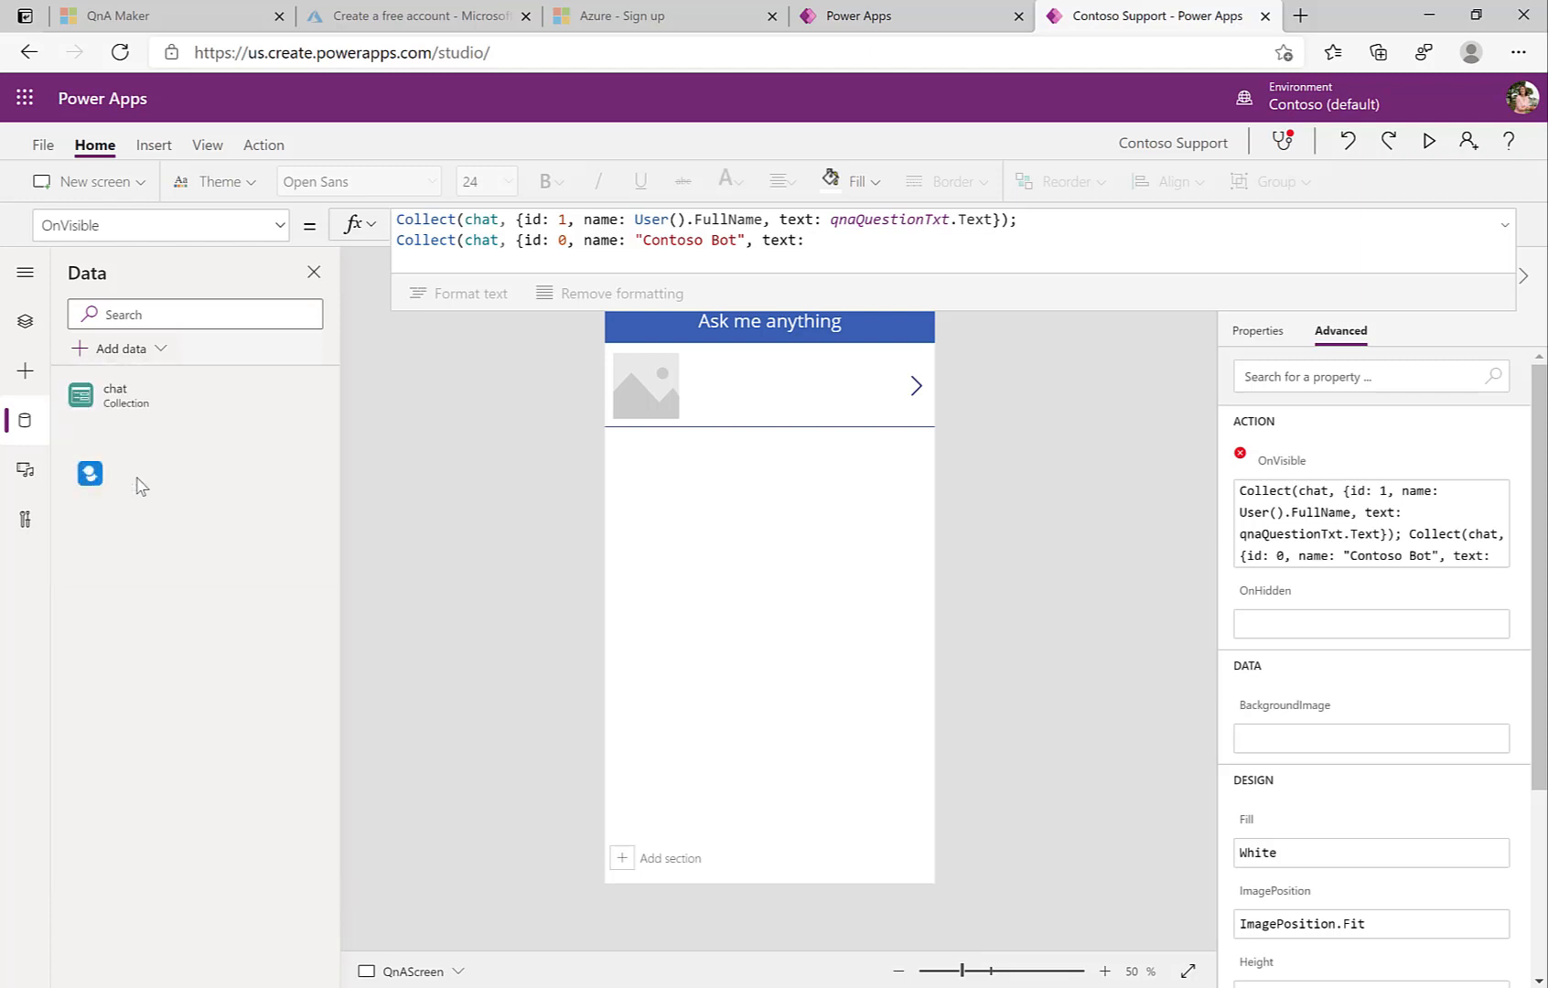
pyautogui.click(139, 479)
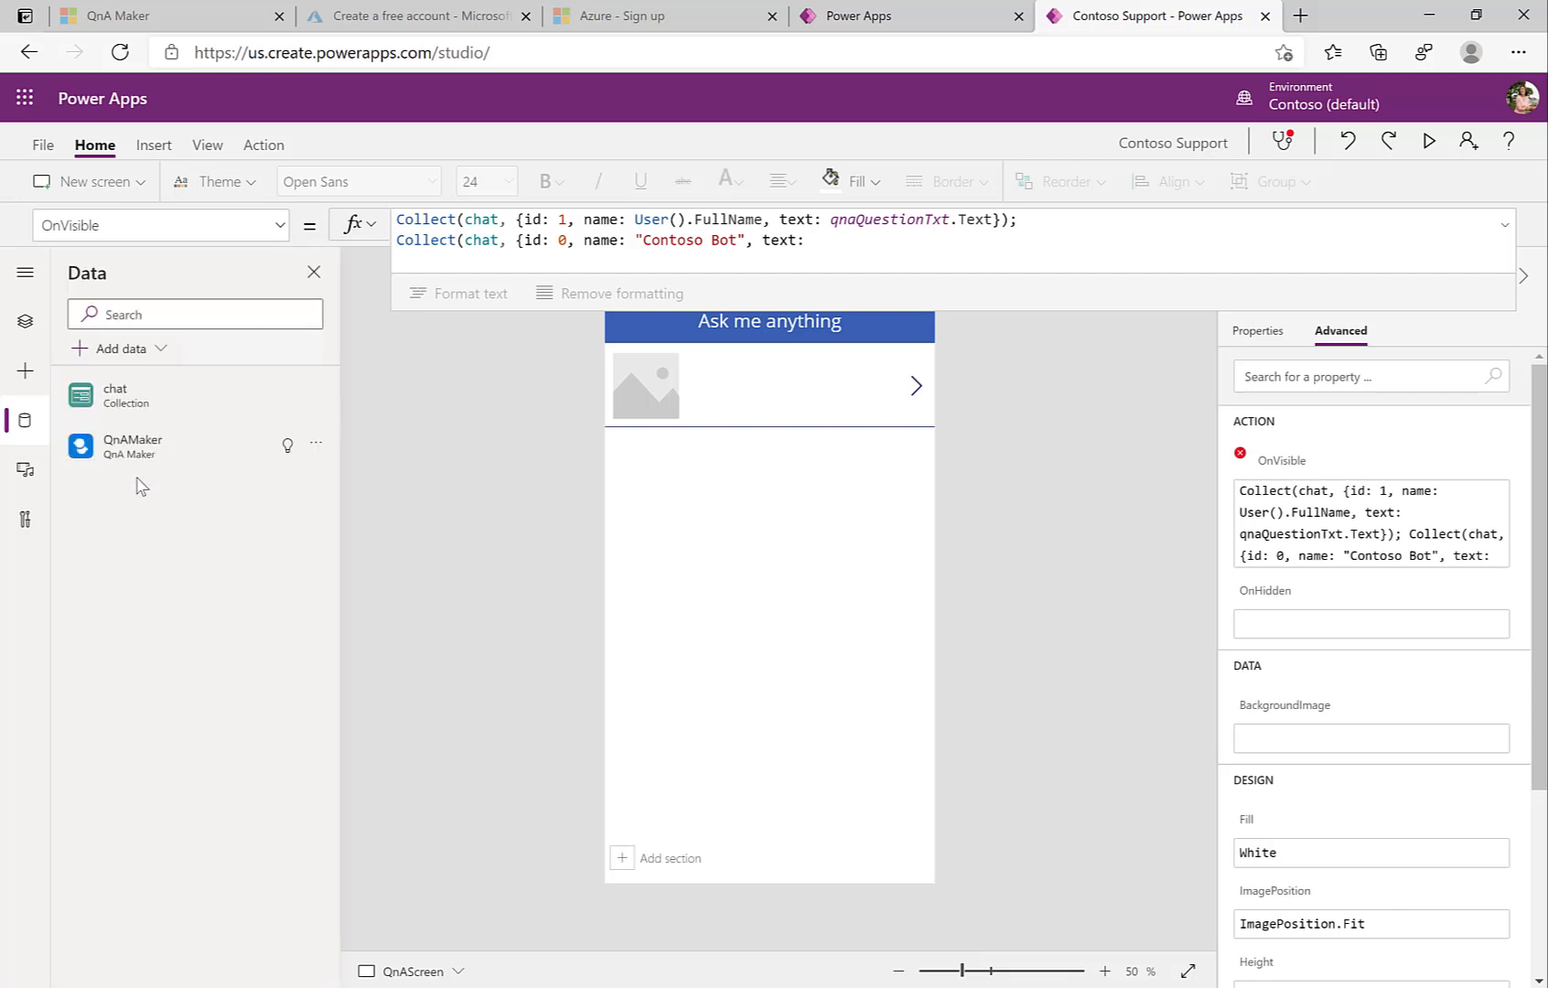
pyautogui.moveTo(132, 457)
# Step: Start the bot's text as First(QnAMaker.GenerateAnswer( in the second Collect
pyautogui.click(829, 250)
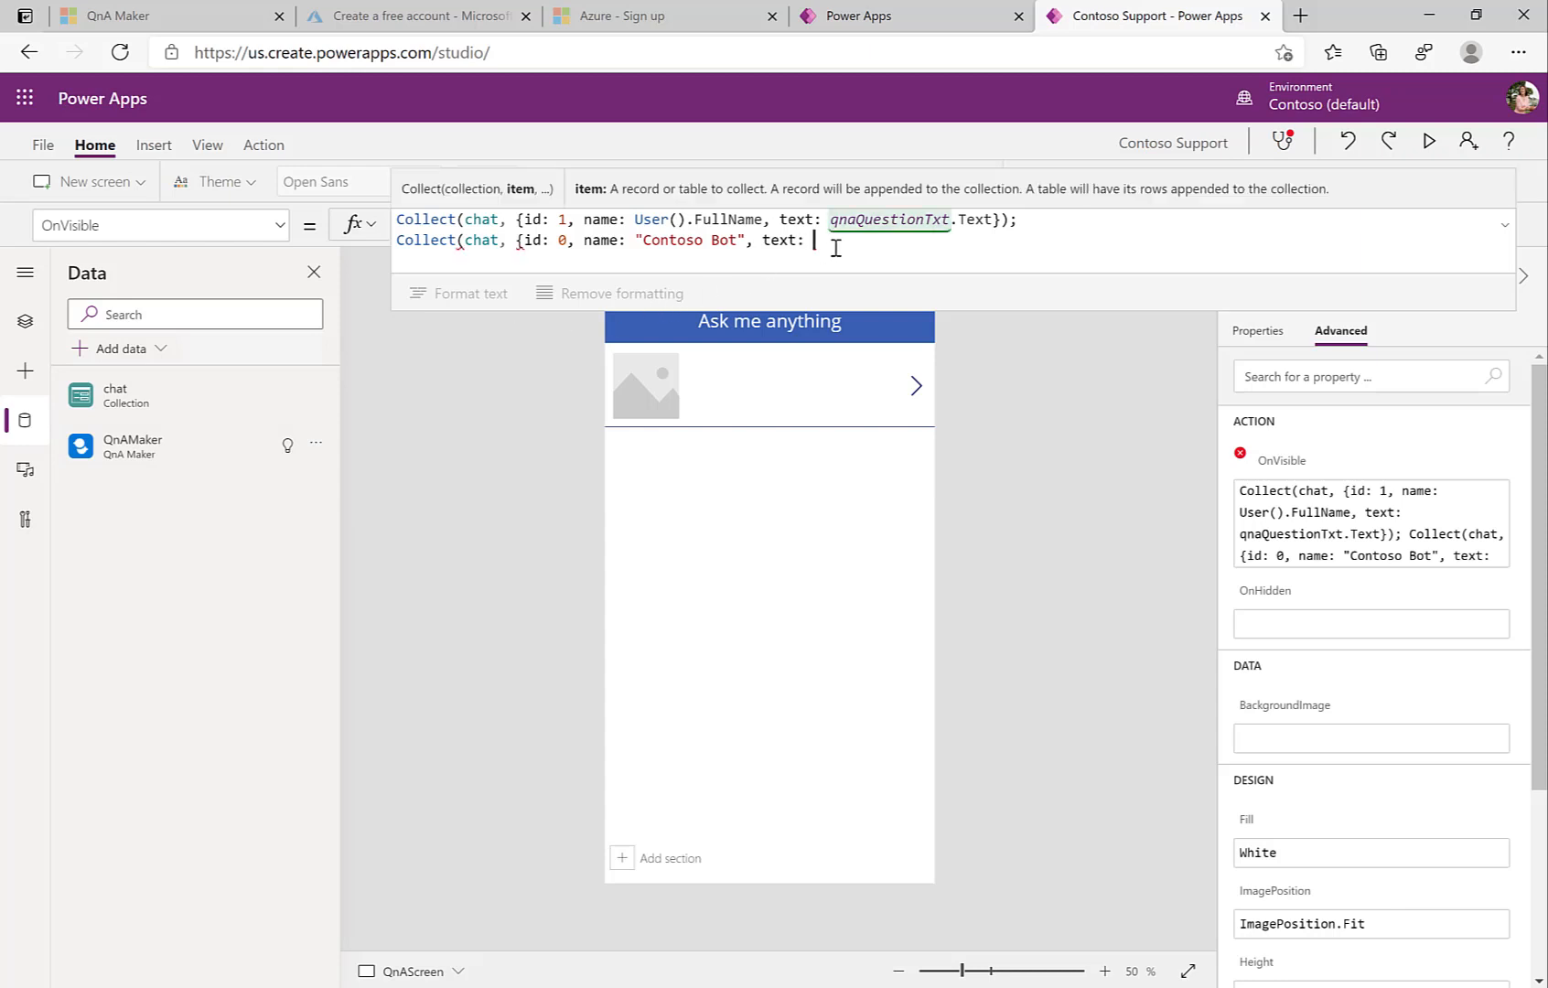
pyautogui.write('Q')
pyautogui.press('BackSpace')
pyautogui.write('Firs')
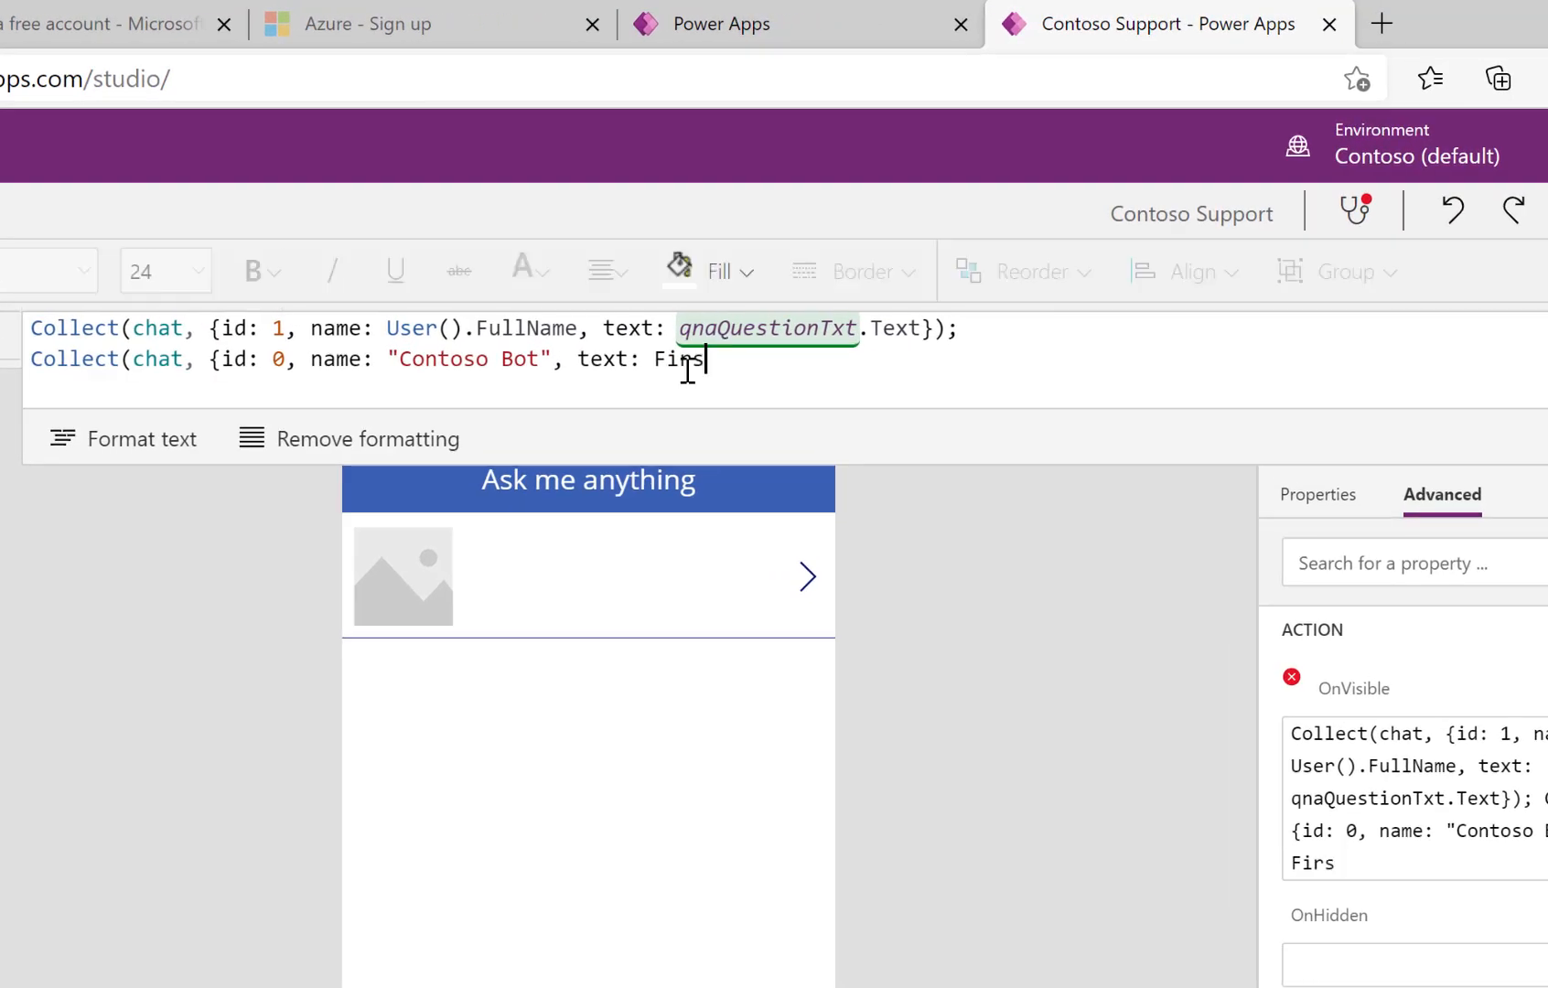
pyautogui.write('t(')
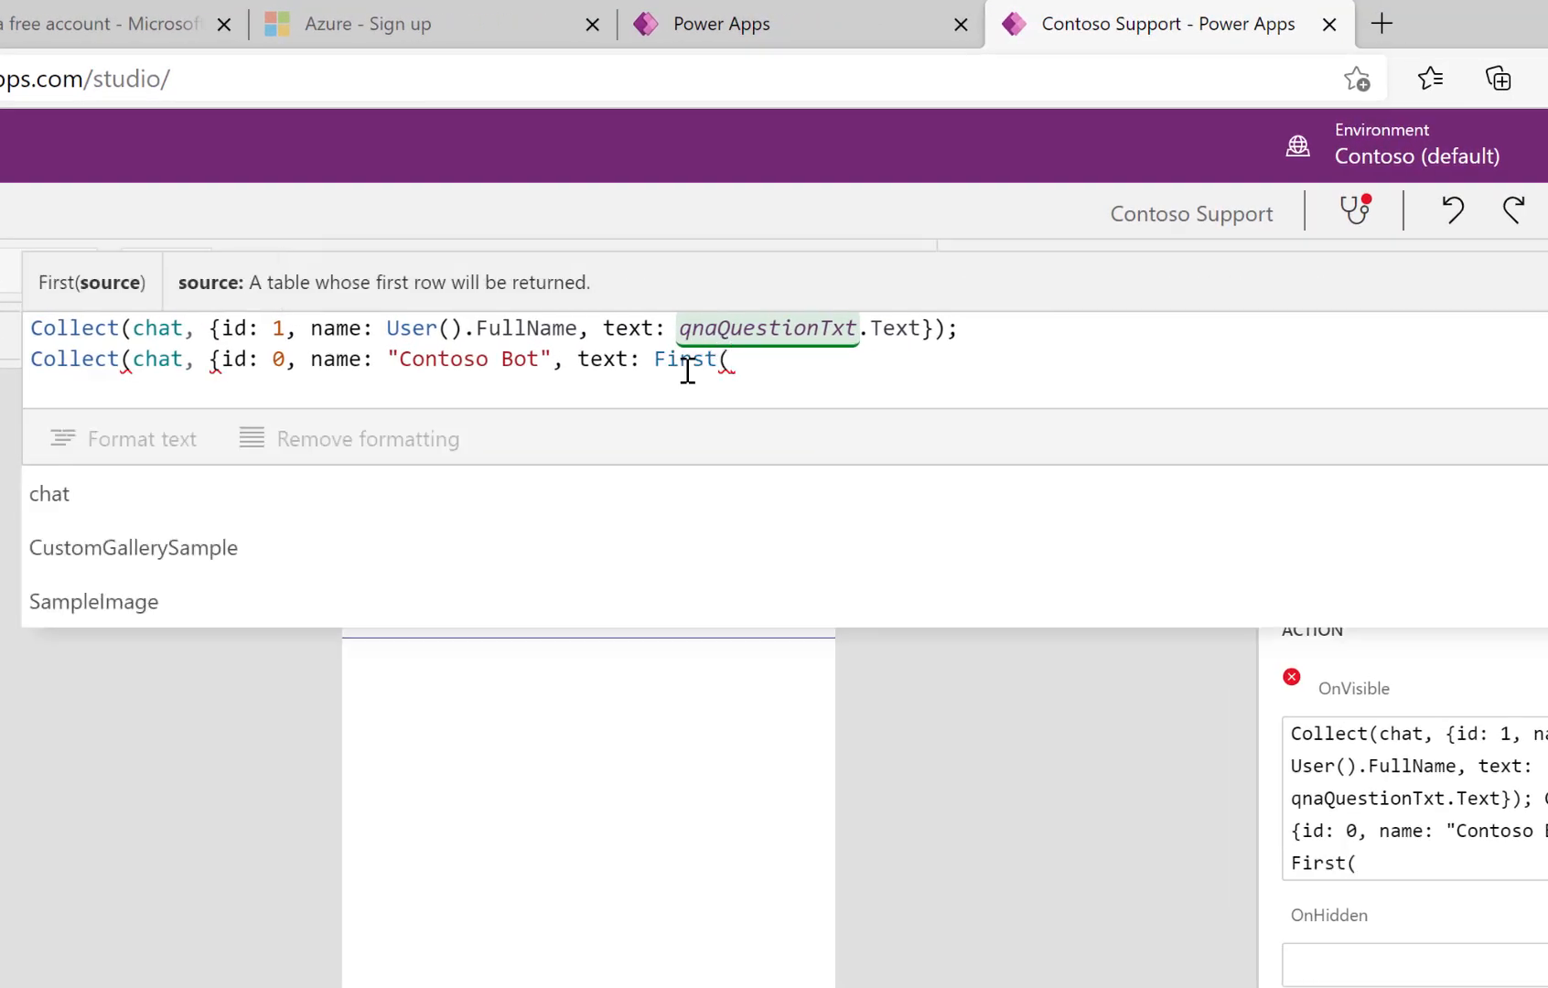
pyautogui.write('Q')
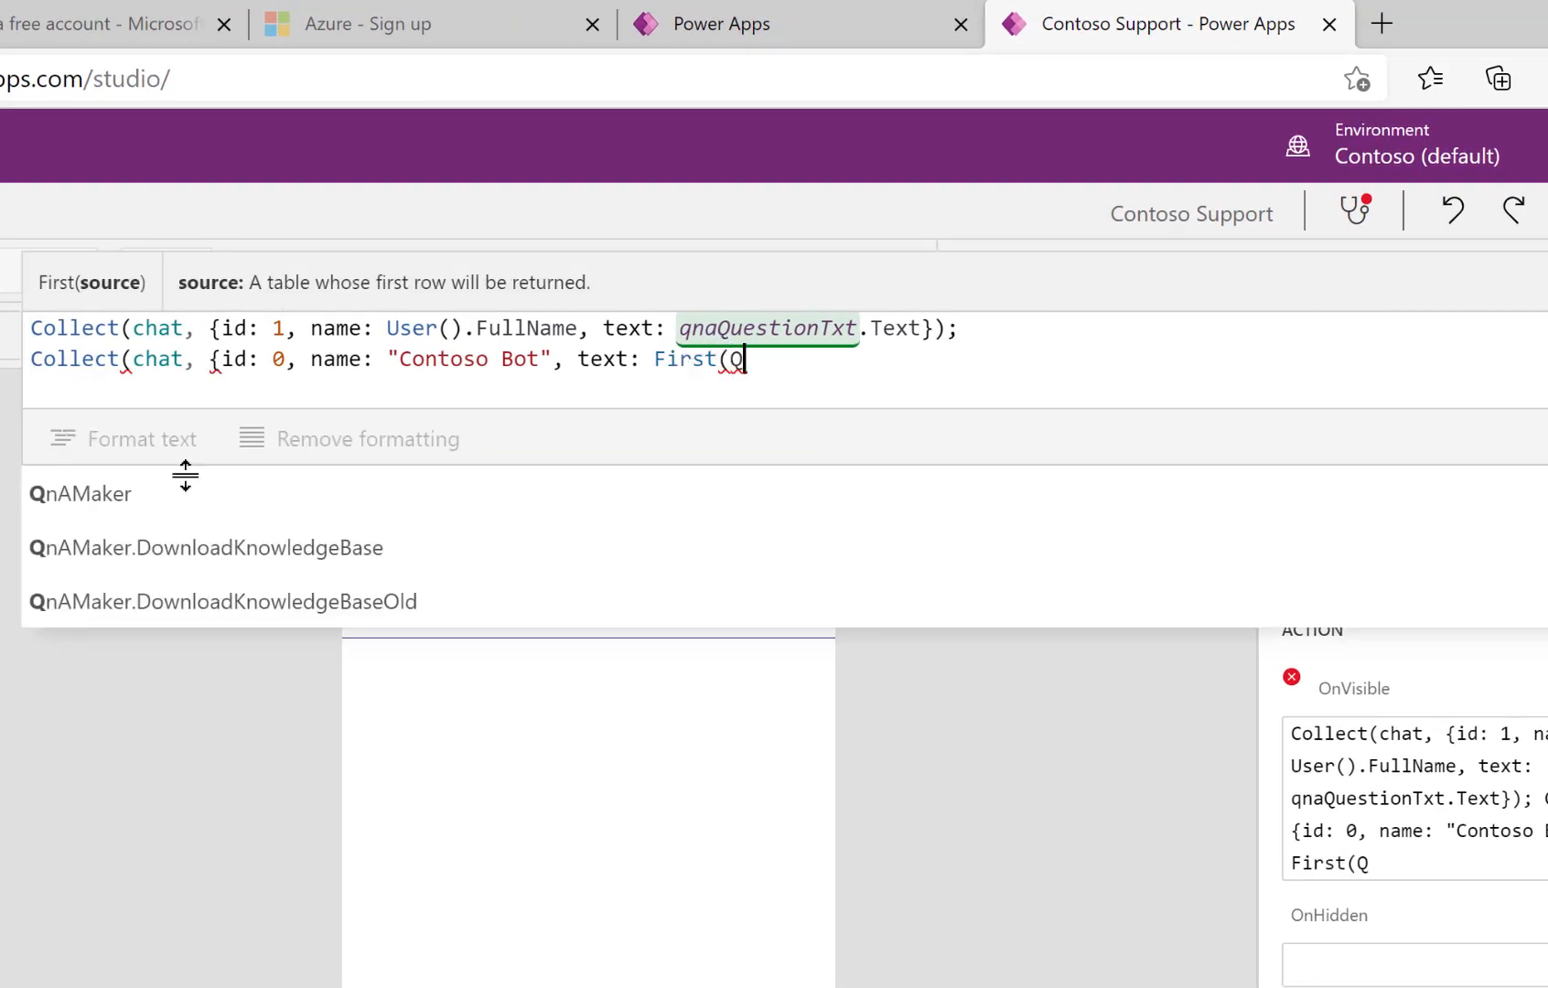
pyautogui.scroll(-2, 170, 499)
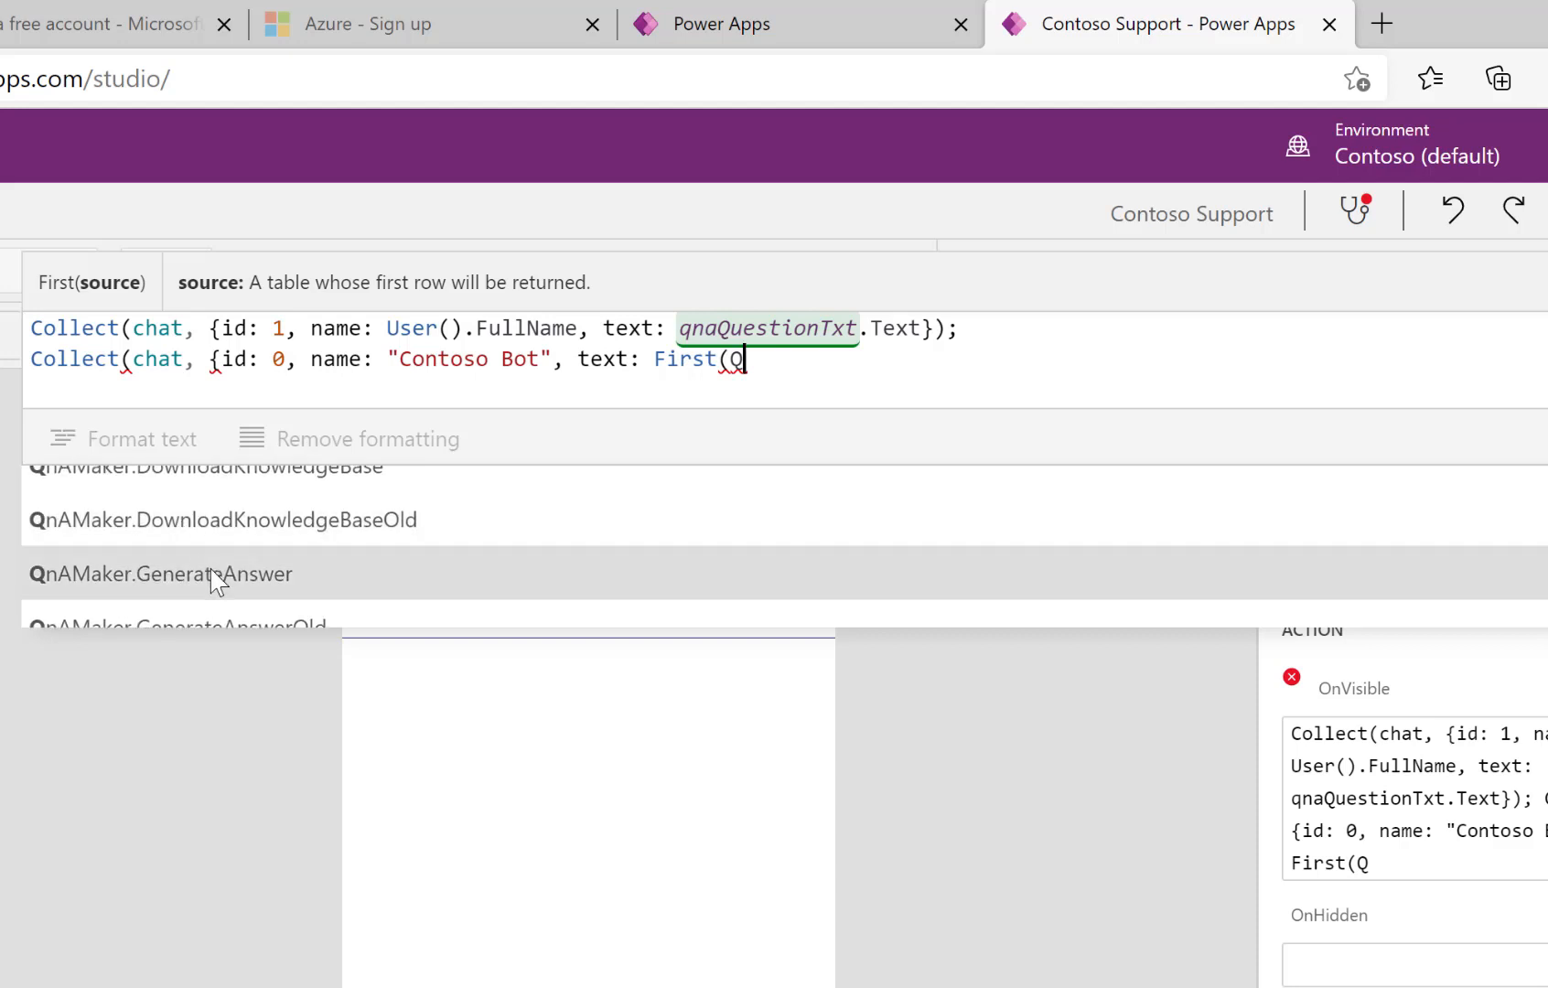
pyautogui.click(210, 571)
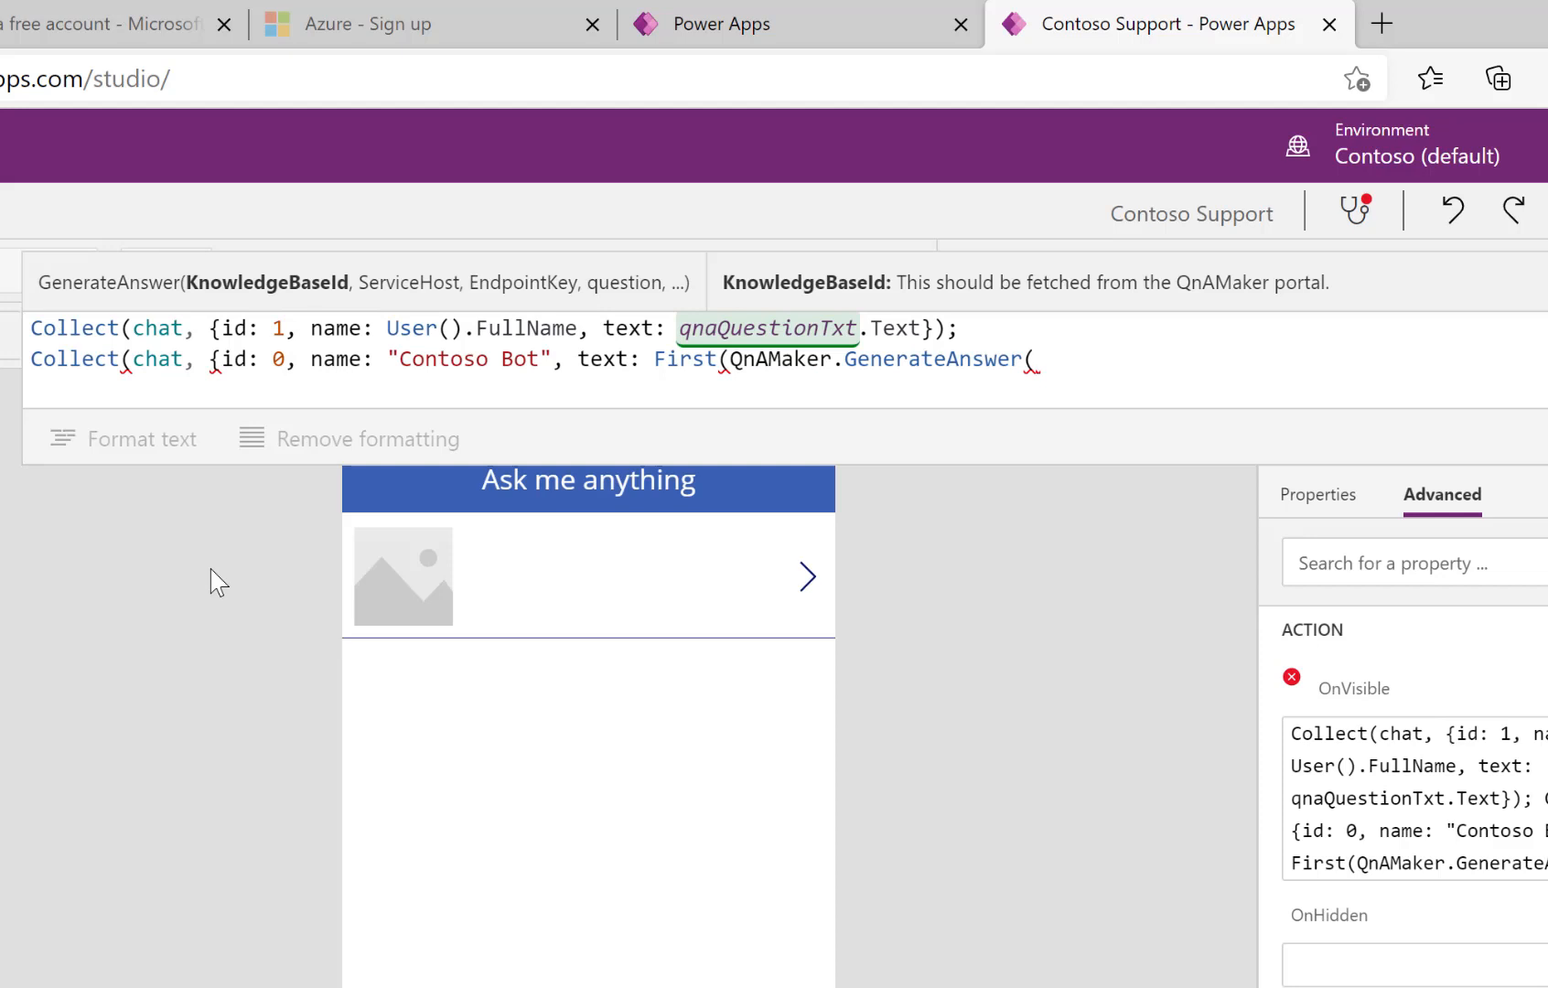
# Step: Paste the knowledge base id, service host URL and endpoint key as GenerateAnswer arguments
pyautogui.write('"')
pyautogui.write('7f3ee87b-e912-43a9-a18e-e645a7ef2a26')
pyautogui.write('"')
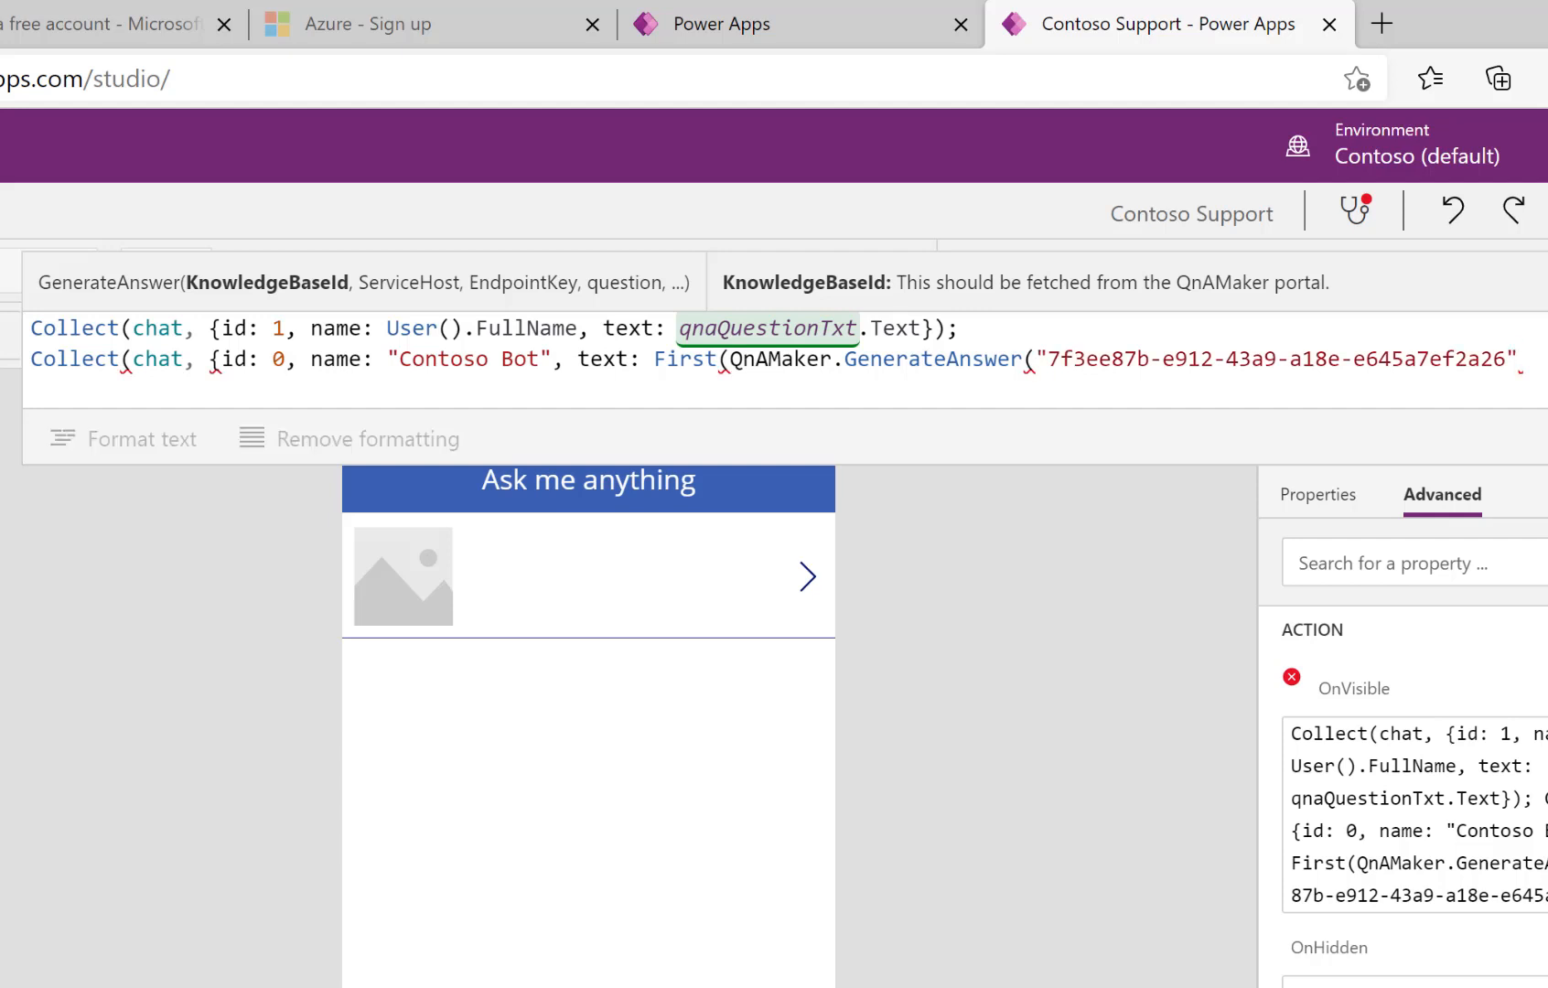
pyautogui.write(',')
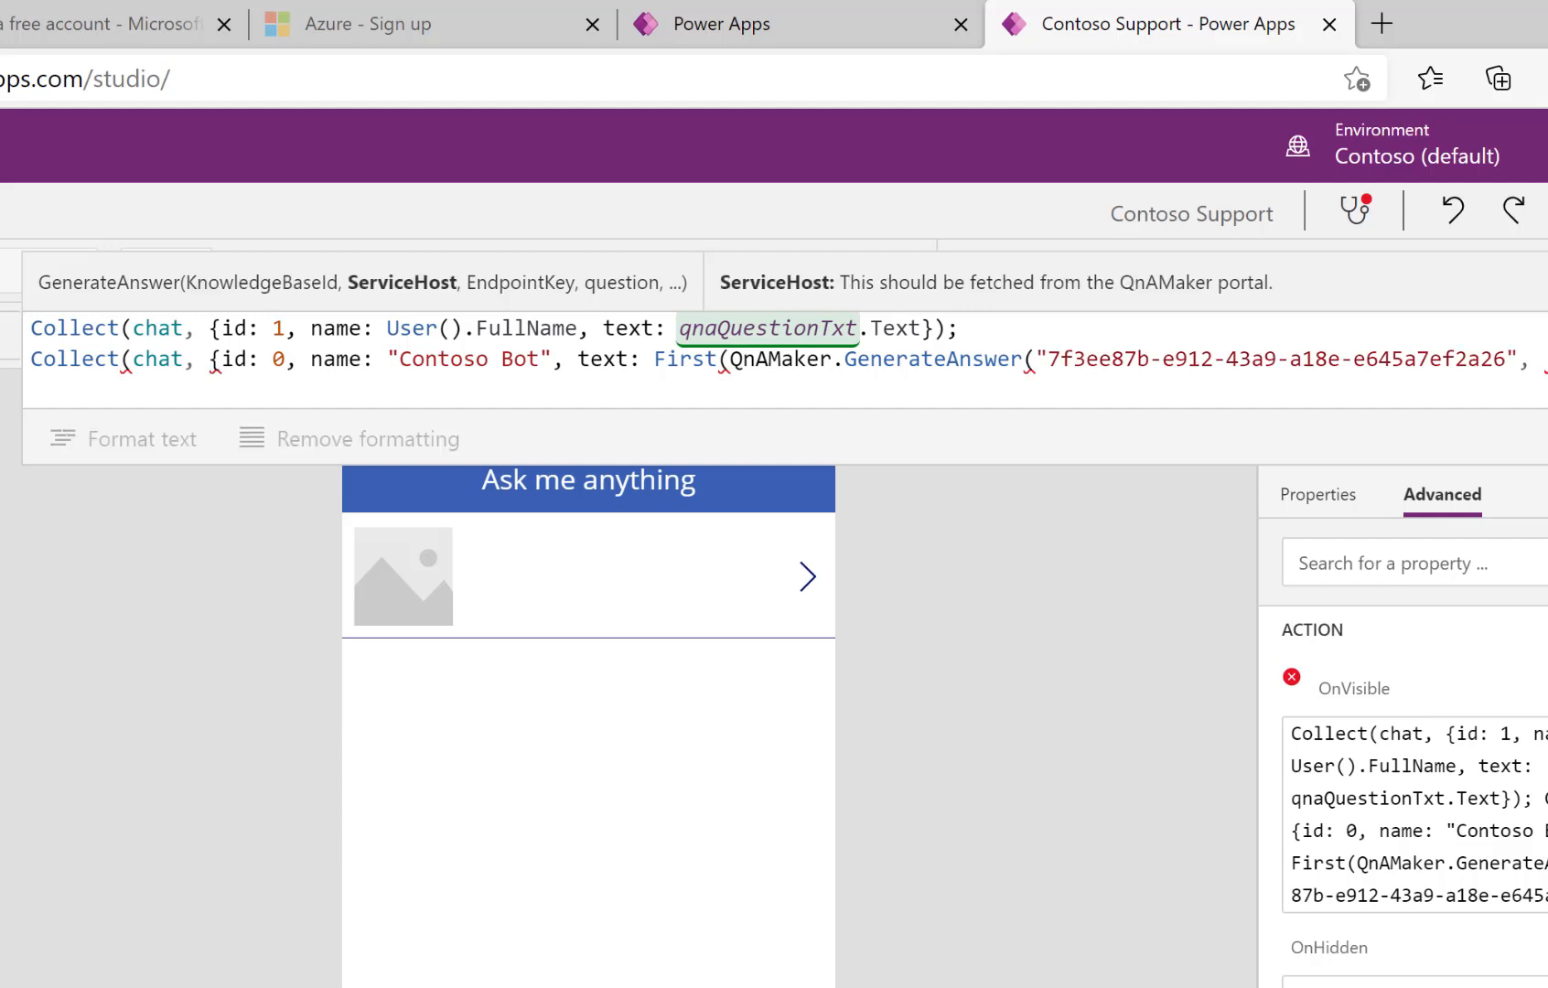
pyautogui.write('"https://qnamakerpowerapp.azurewebsites.net/qnamaker"')
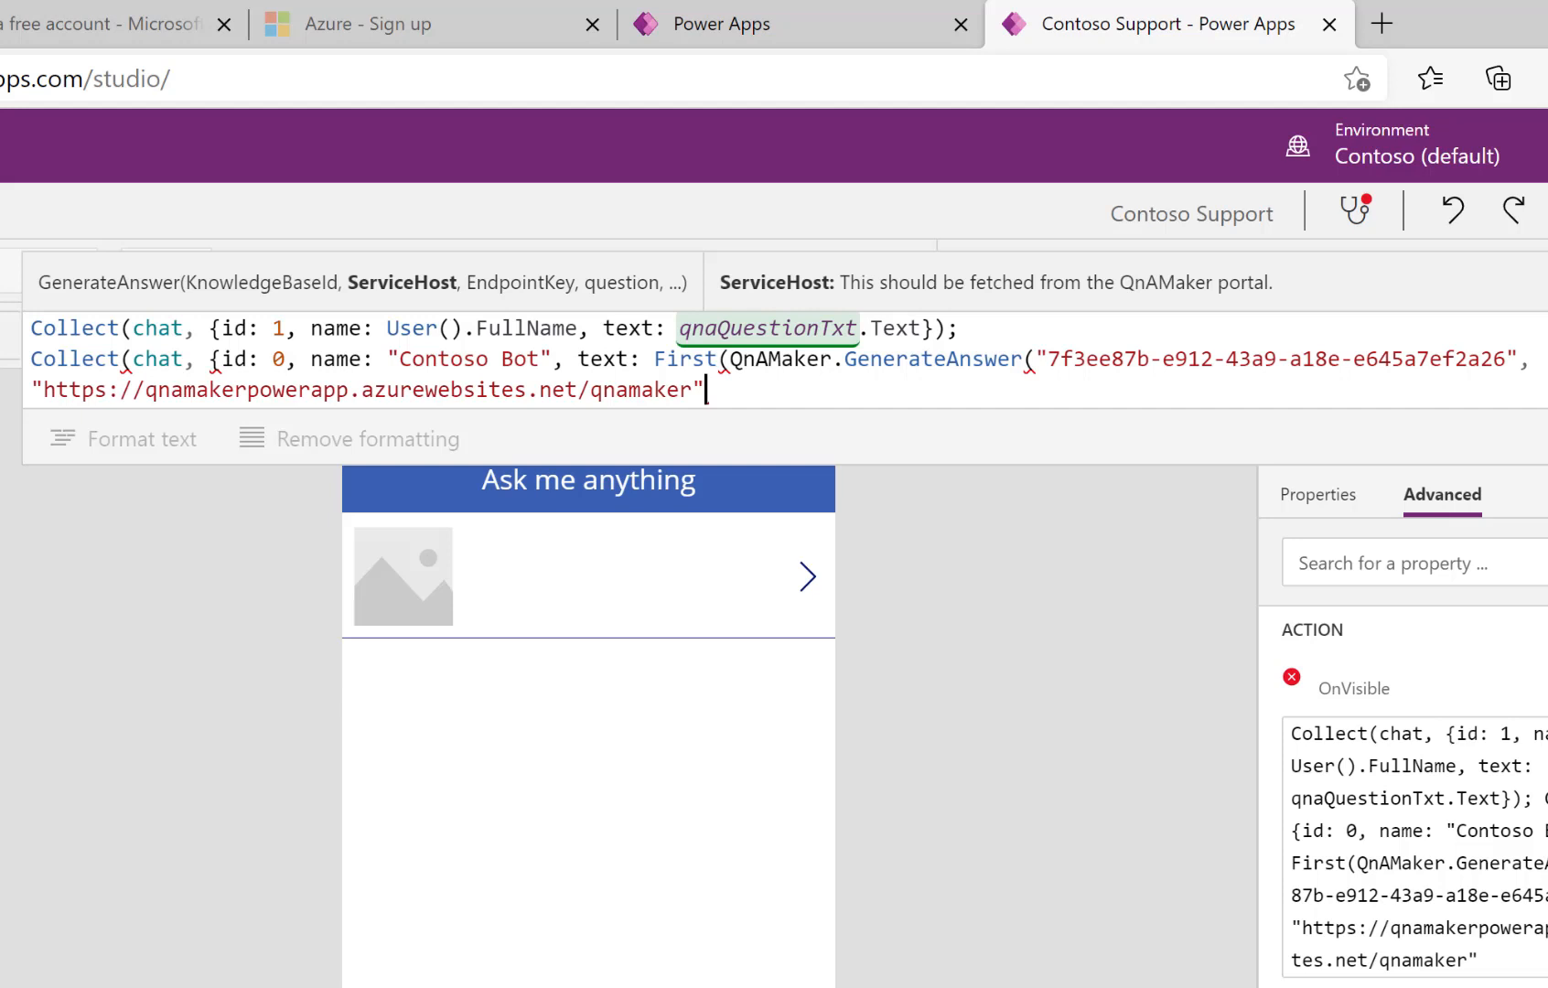
pyautogui.write(', "')
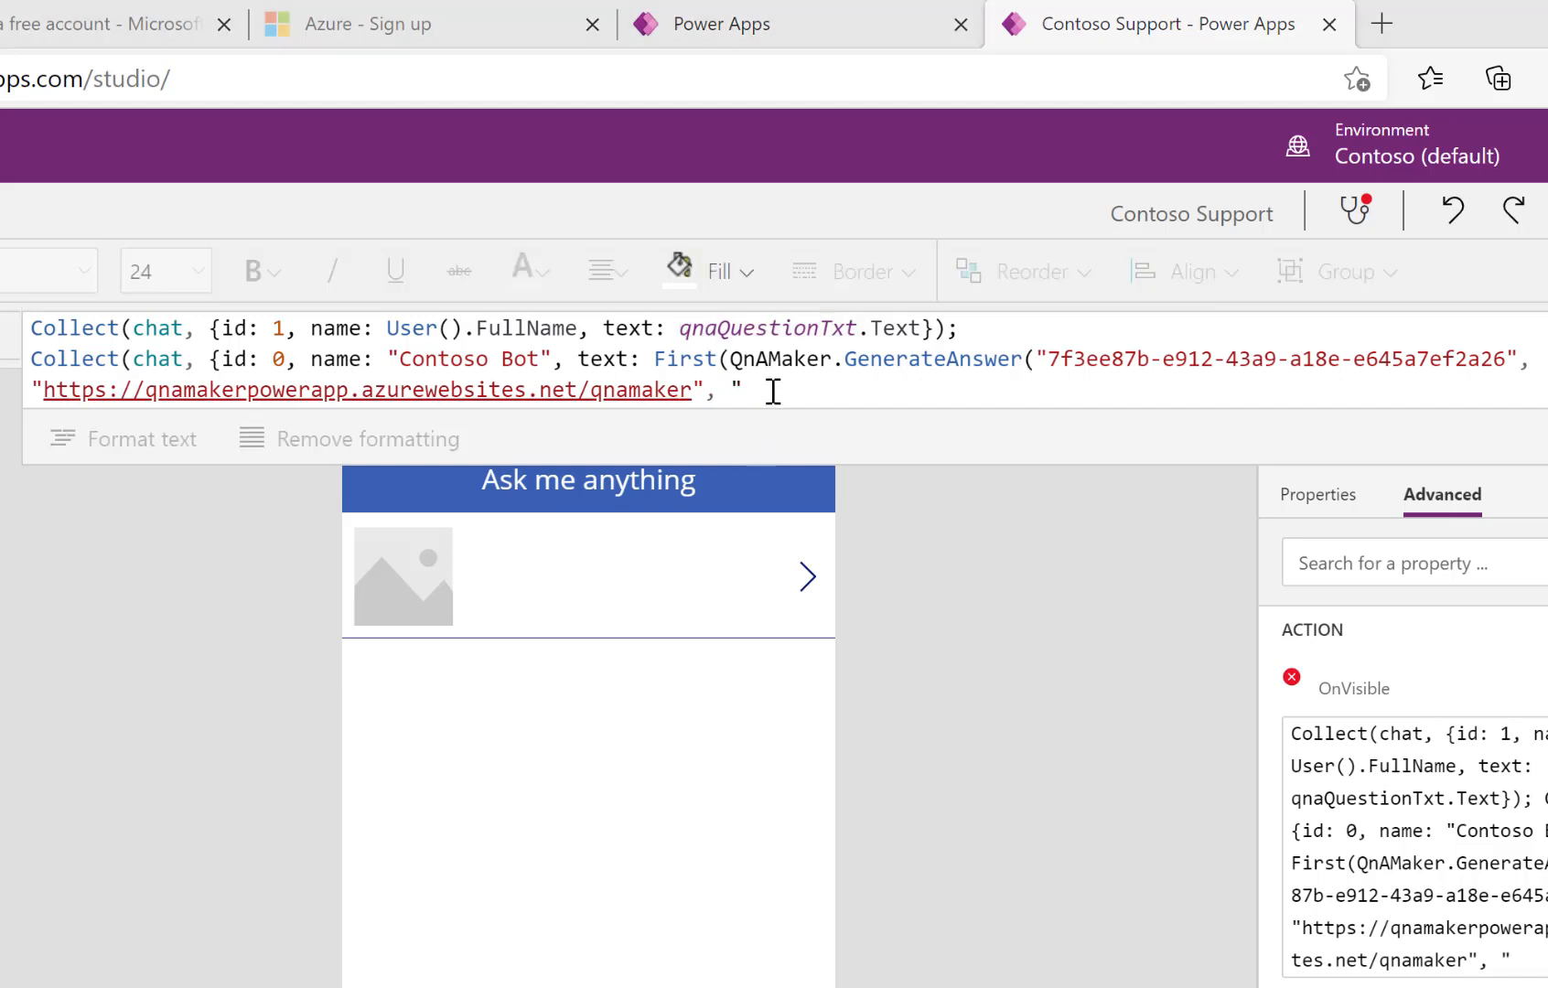
pyautogui.hotkey('ctrl', 'v')
# Step: Pass qnaQuestionTxt.Text and take .answers).answer, closing the formula with "});"
pyautogui.write('"')
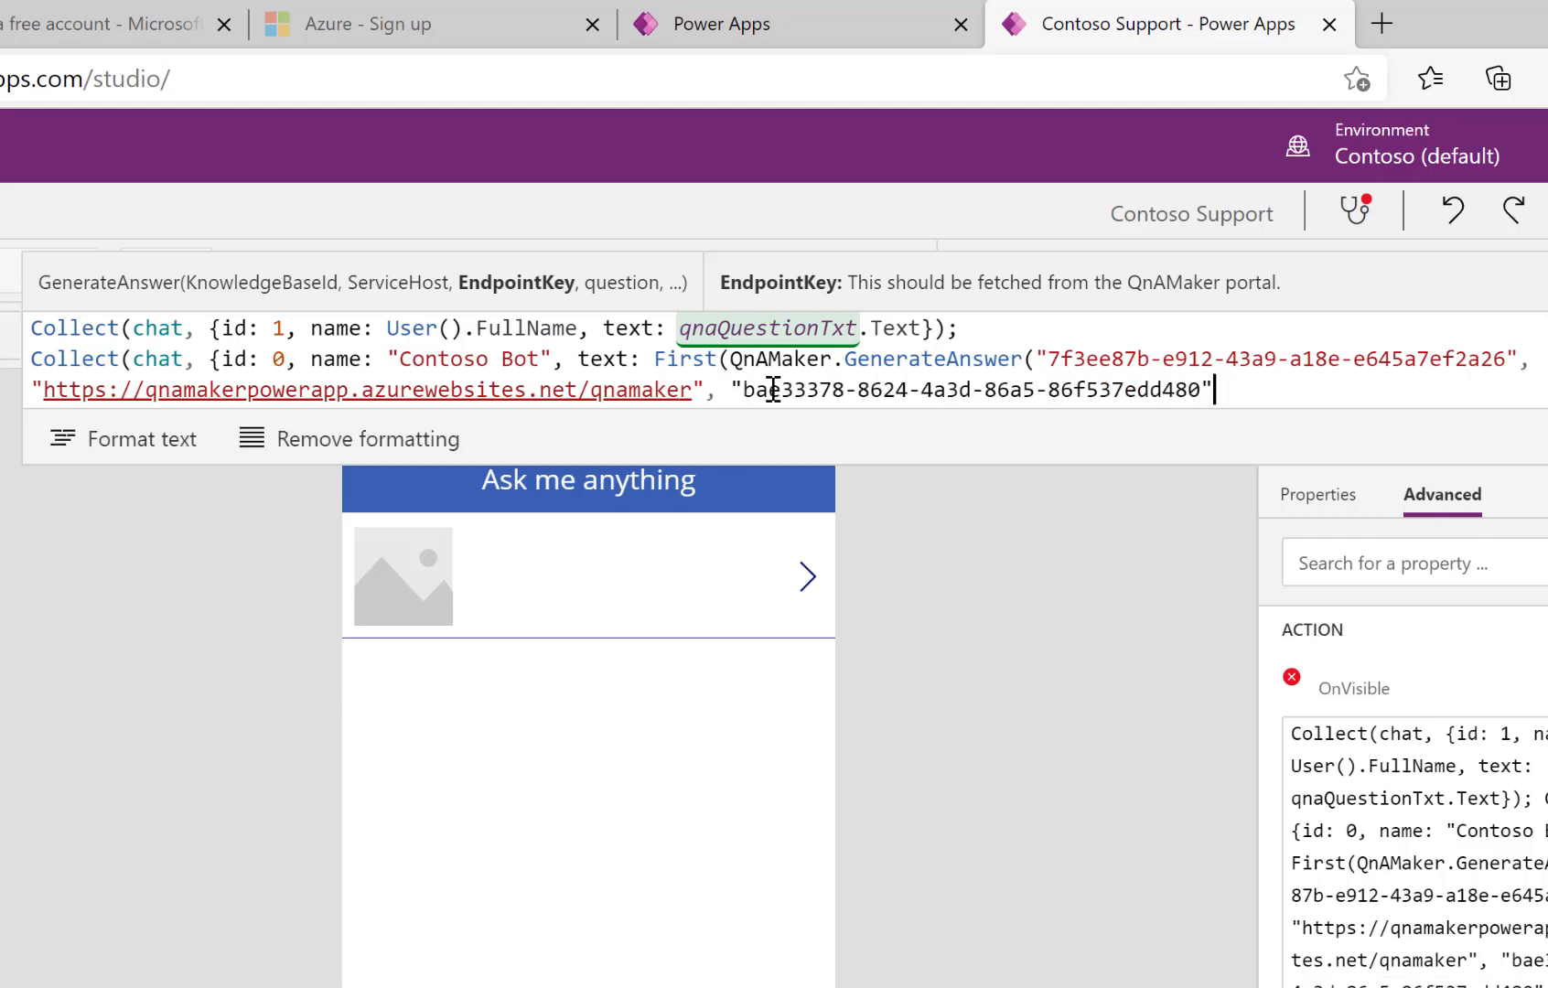
pyautogui.write(', qna')
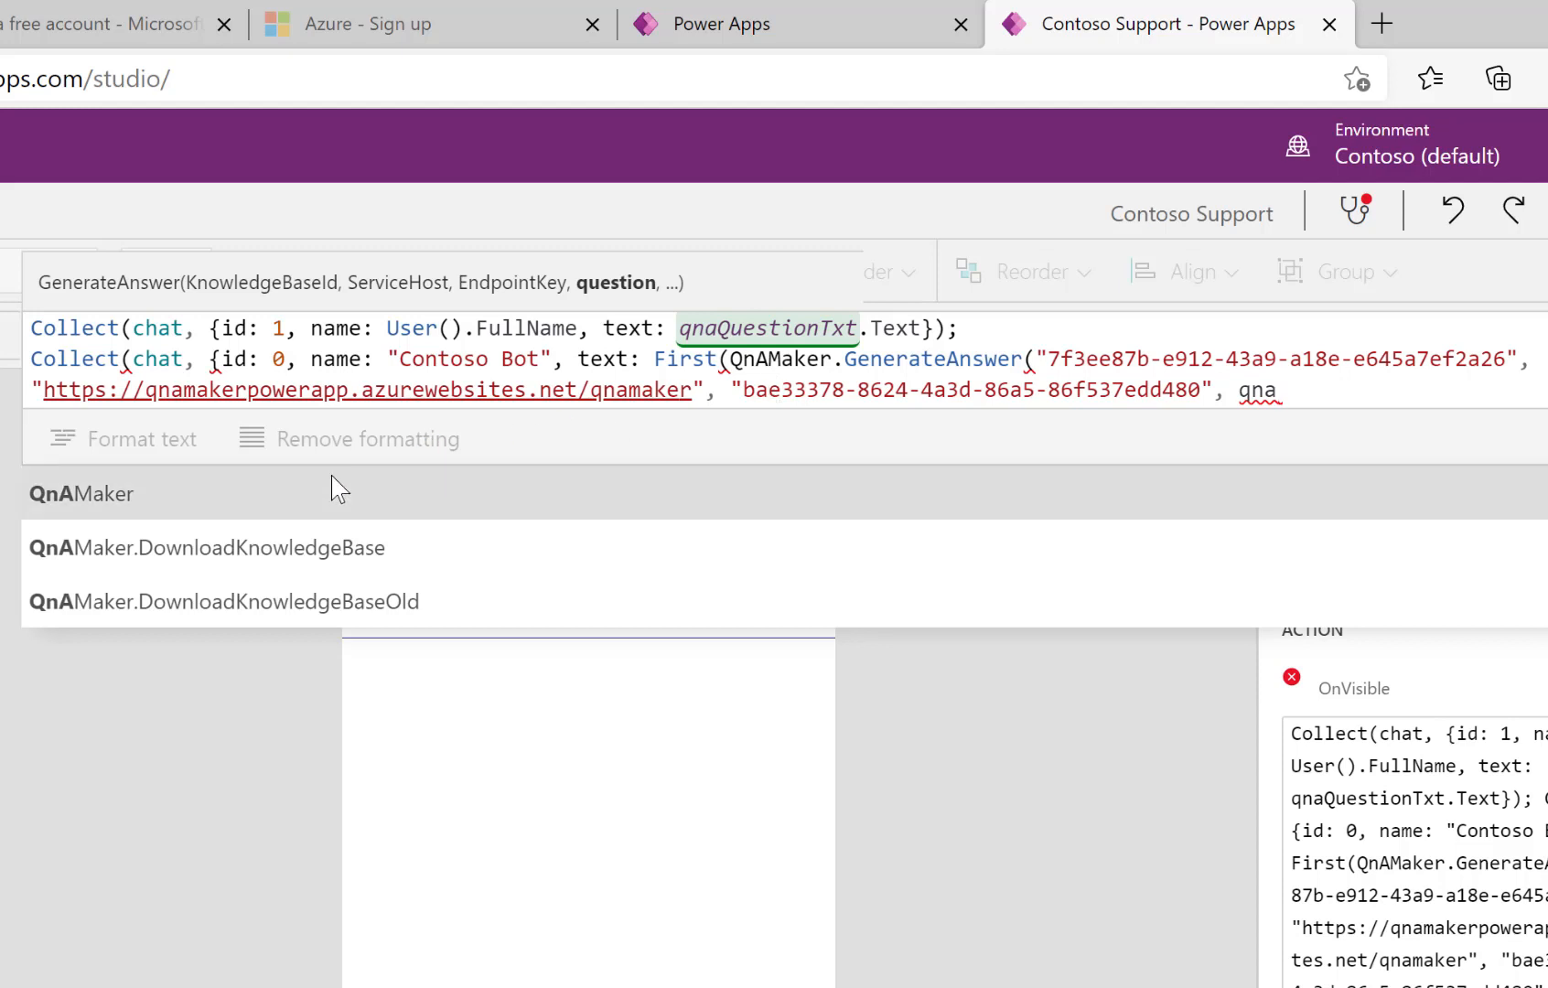
pyautogui.write('q')
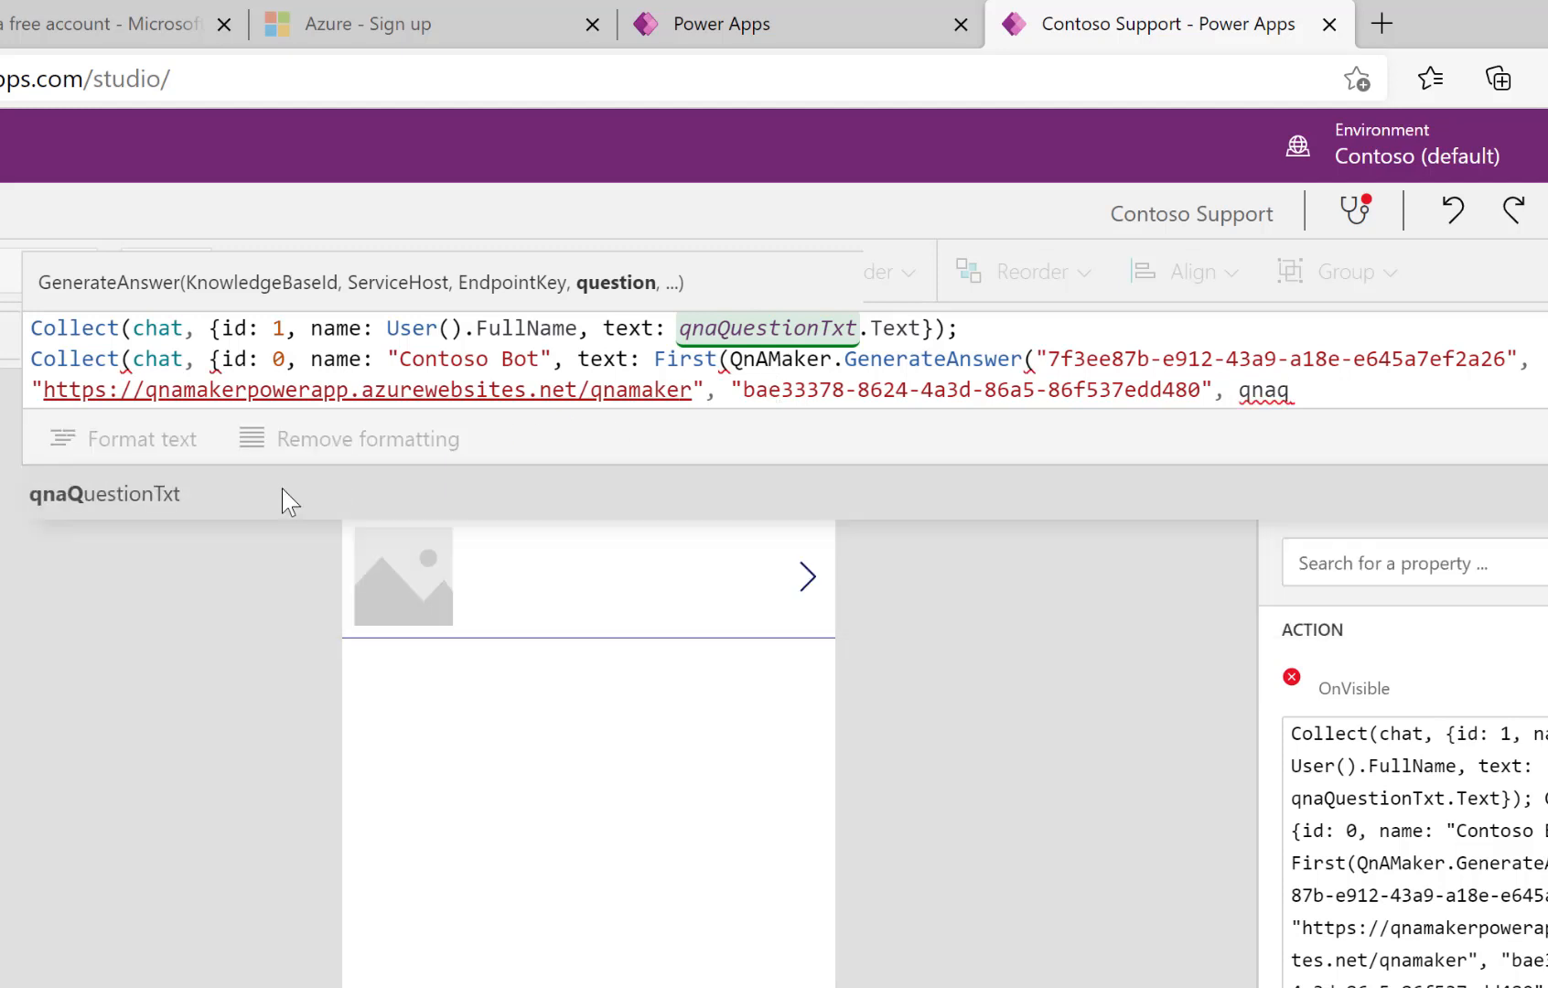
pyautogui.click(255, 493)
pyautogui.write('.')
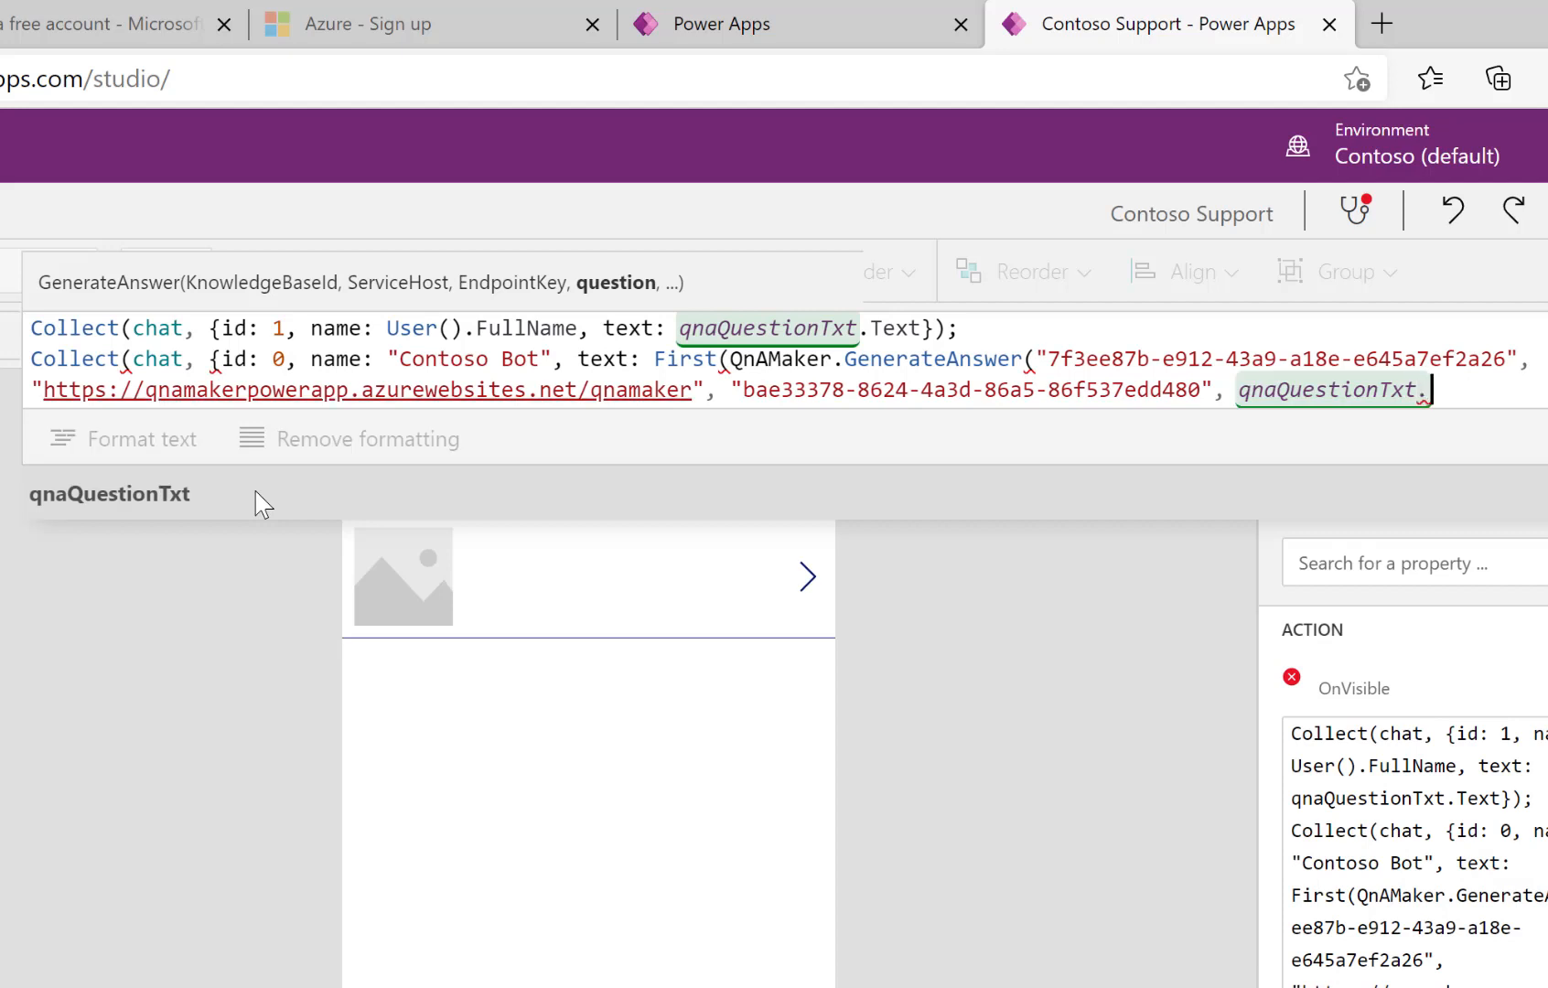
pyautogui.write('Text)')
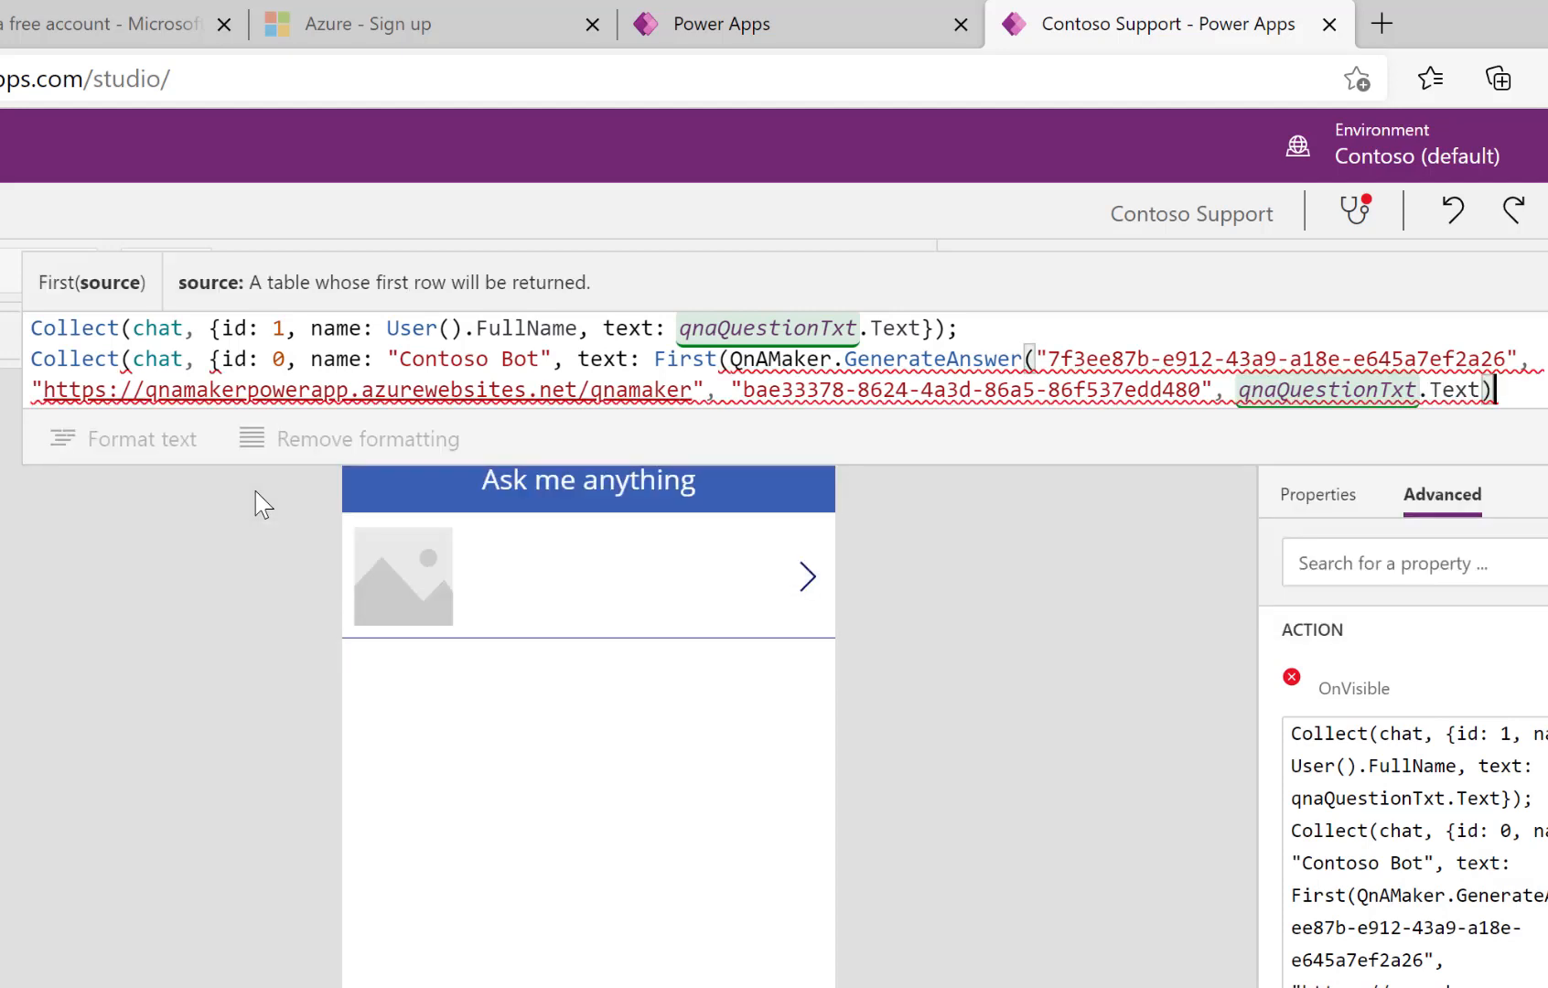
pyautogui.write('.')
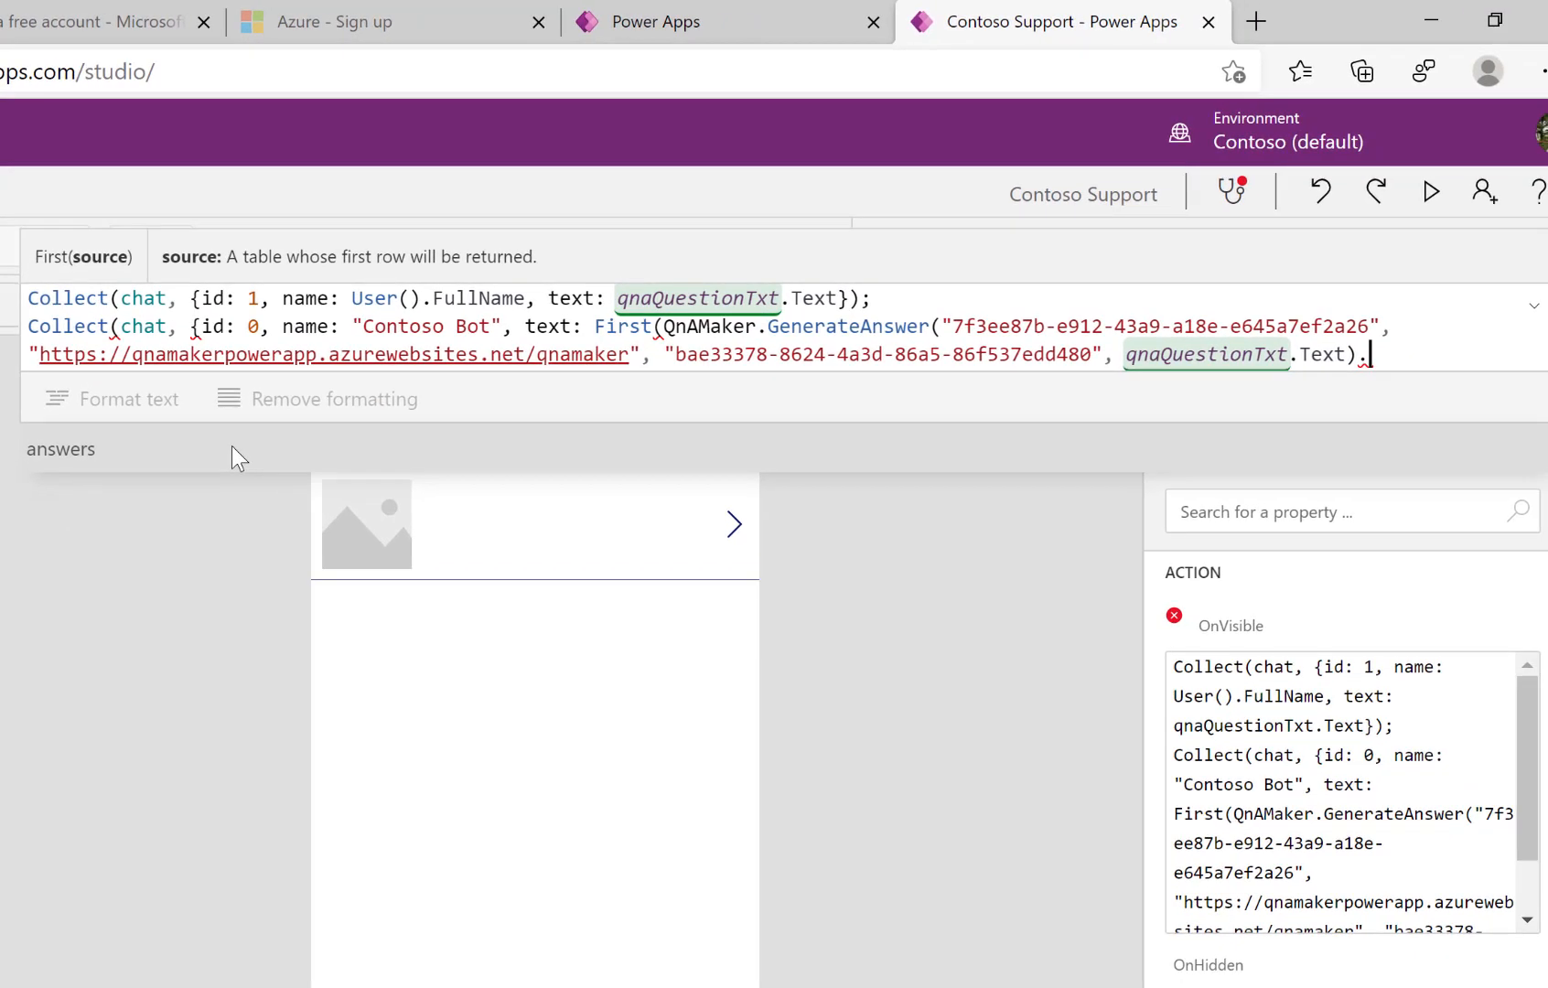
pyautogui.click(231, 444)
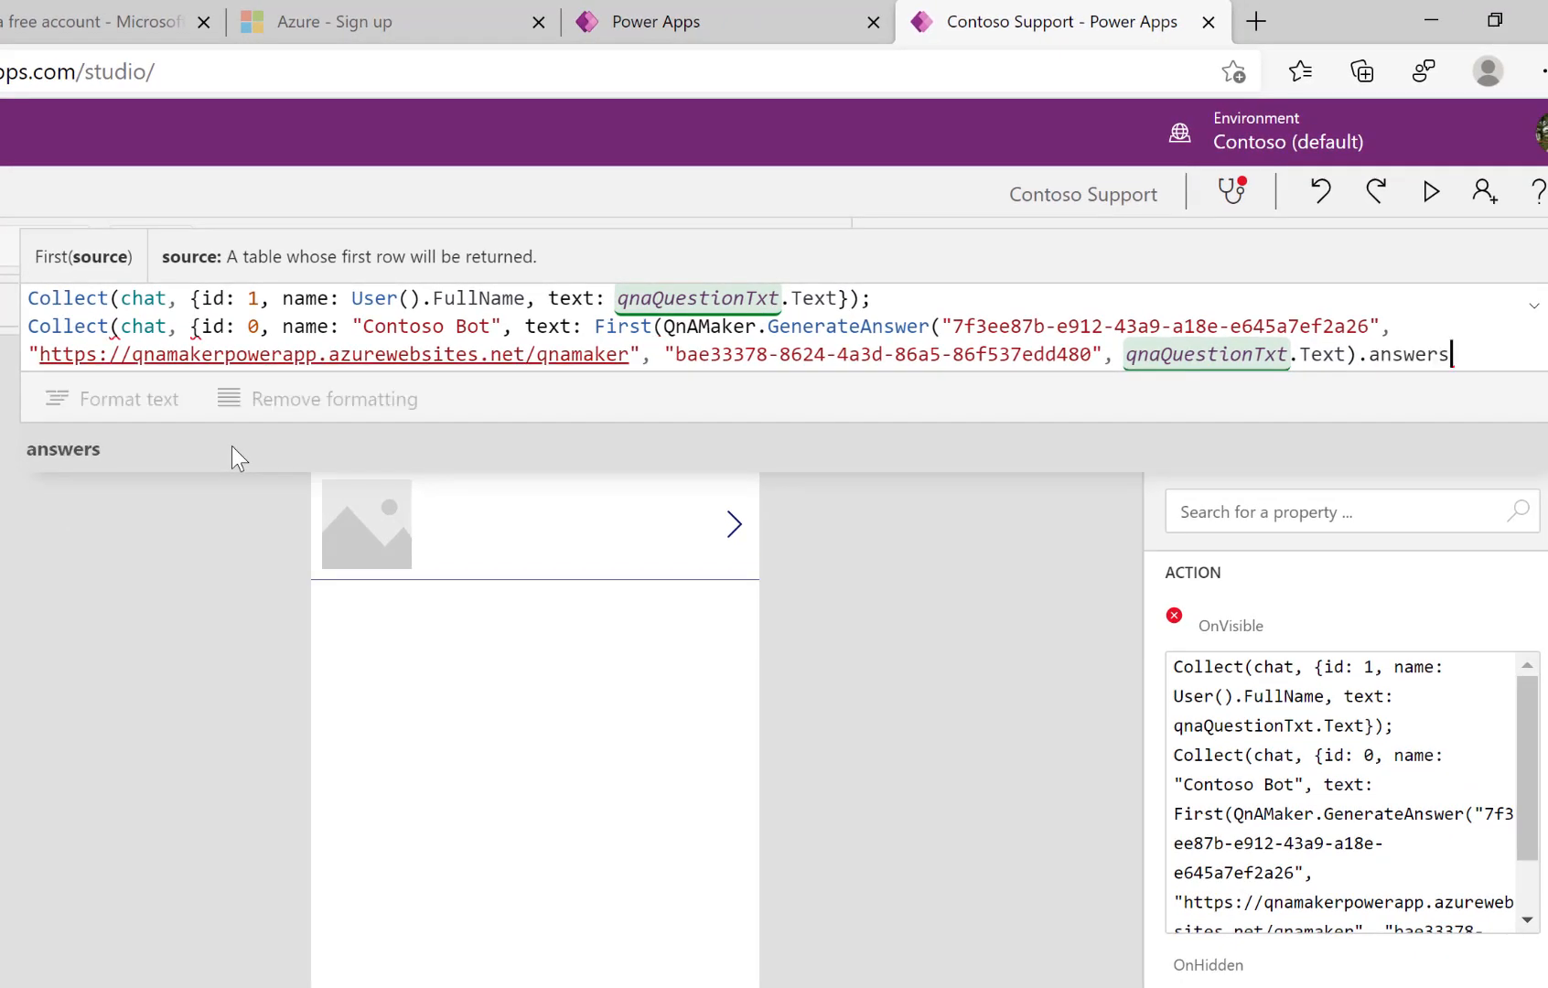
pyautogui.write(').')
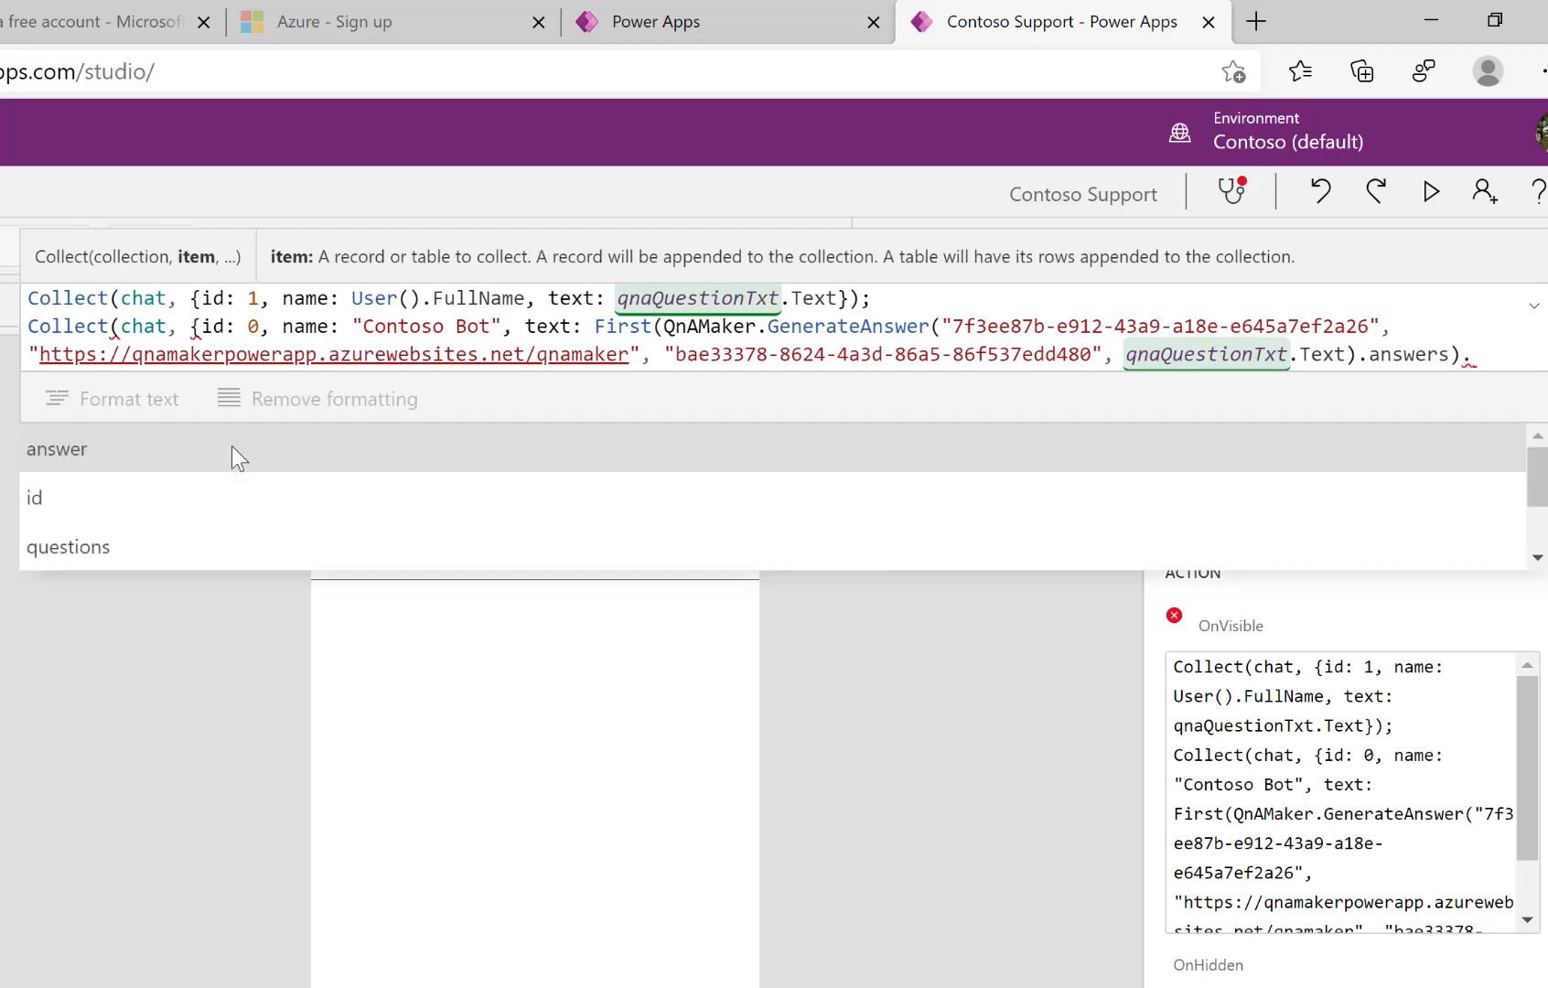
pyautogui.click(185, 448)
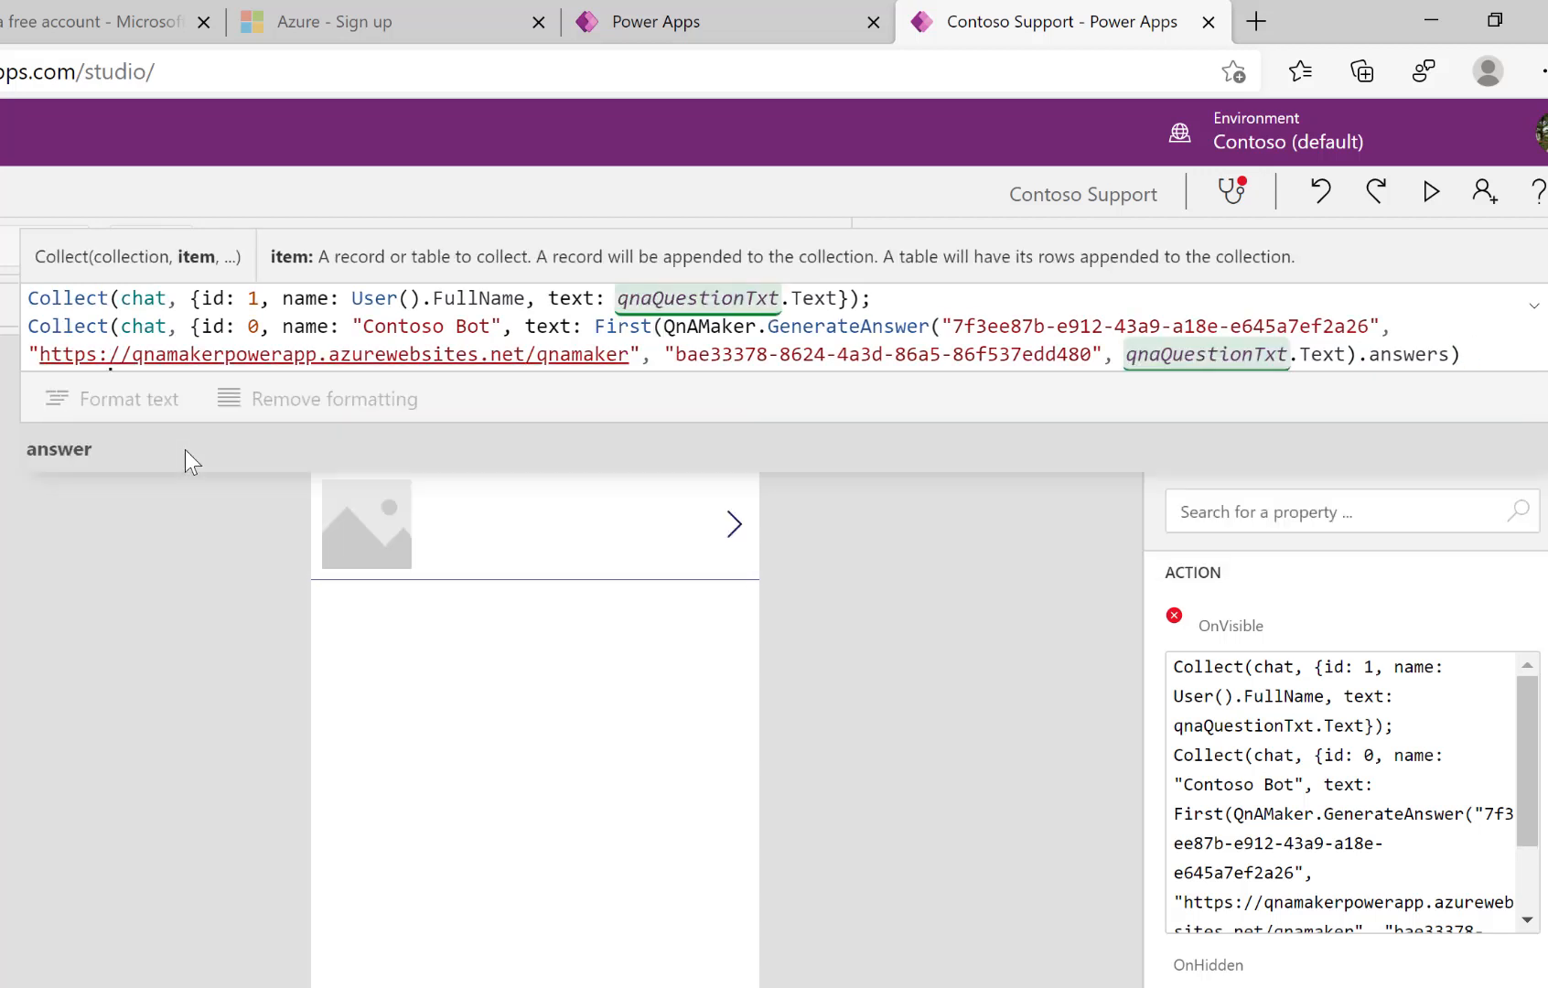
pyautogui.write('}')
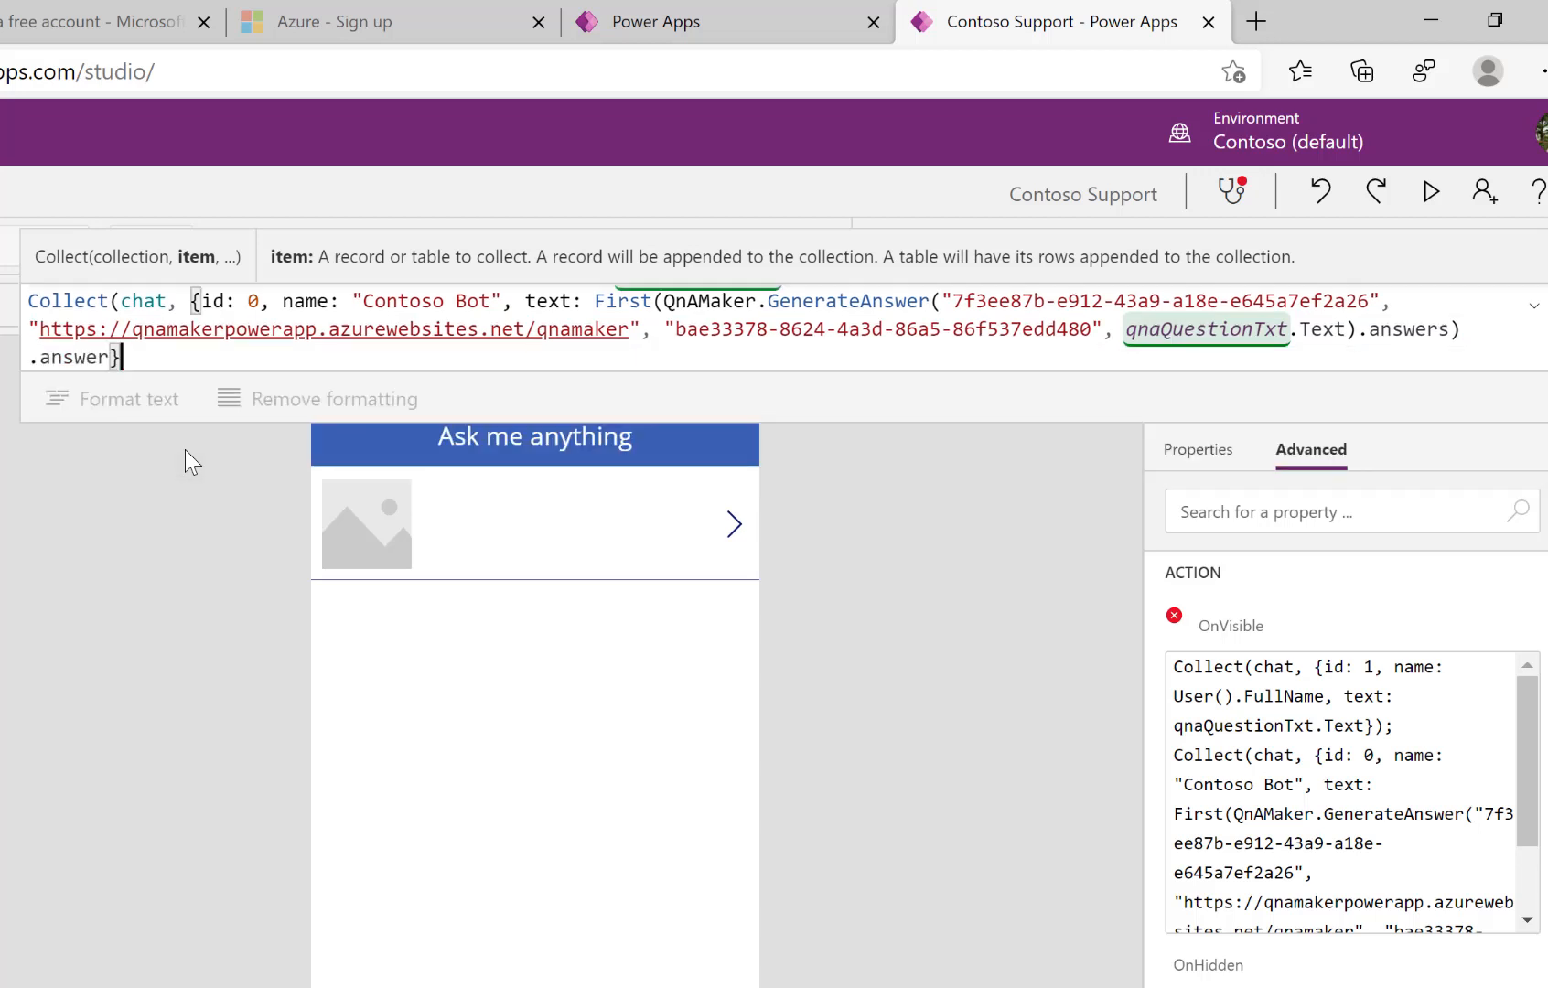
pyautogui.write(');')
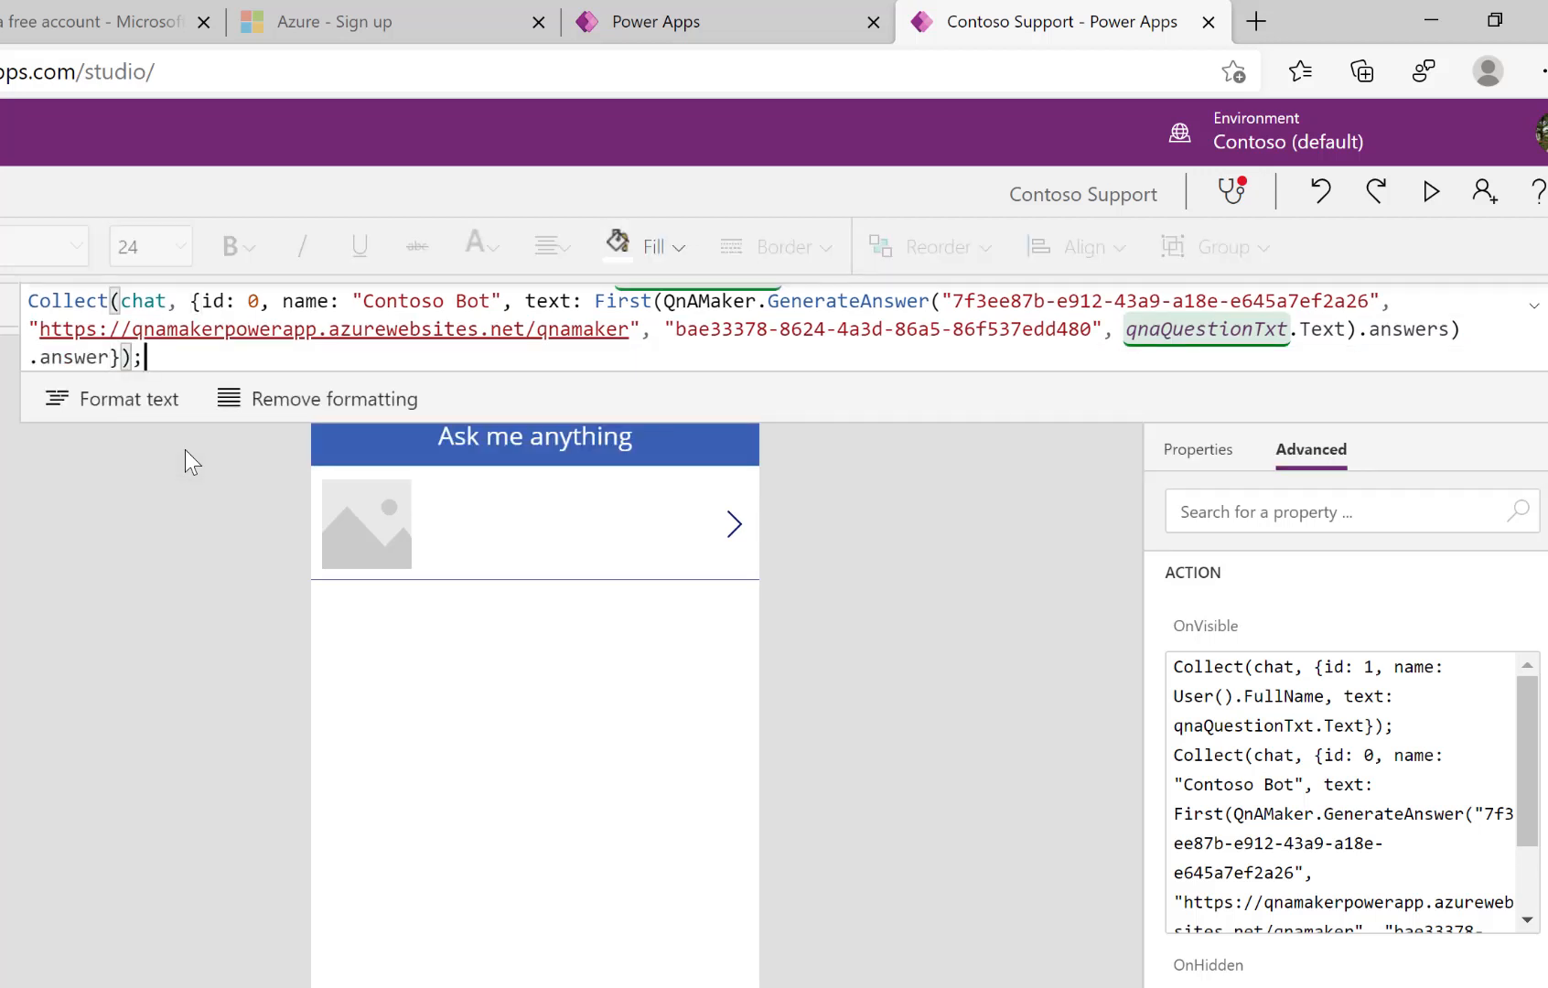
pyautogui.moveTo(214, 423); pyautogui.dragTo(221, 568)
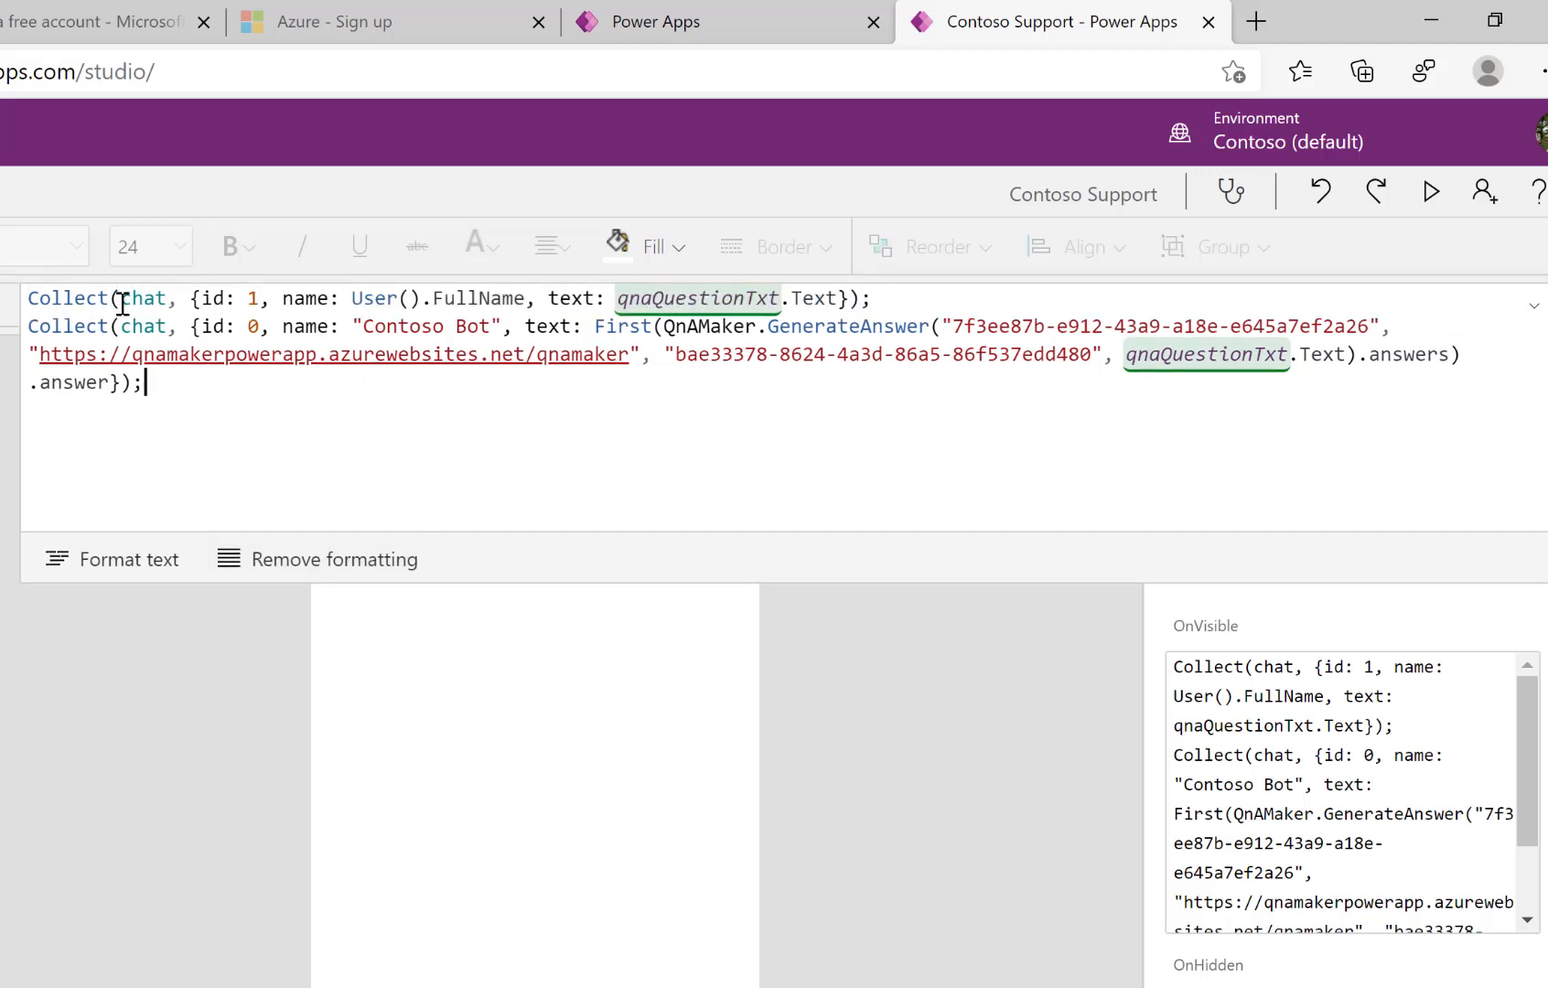
pyautogui.moveTo(202, 303); pyautogui.dragTo(259, 300)
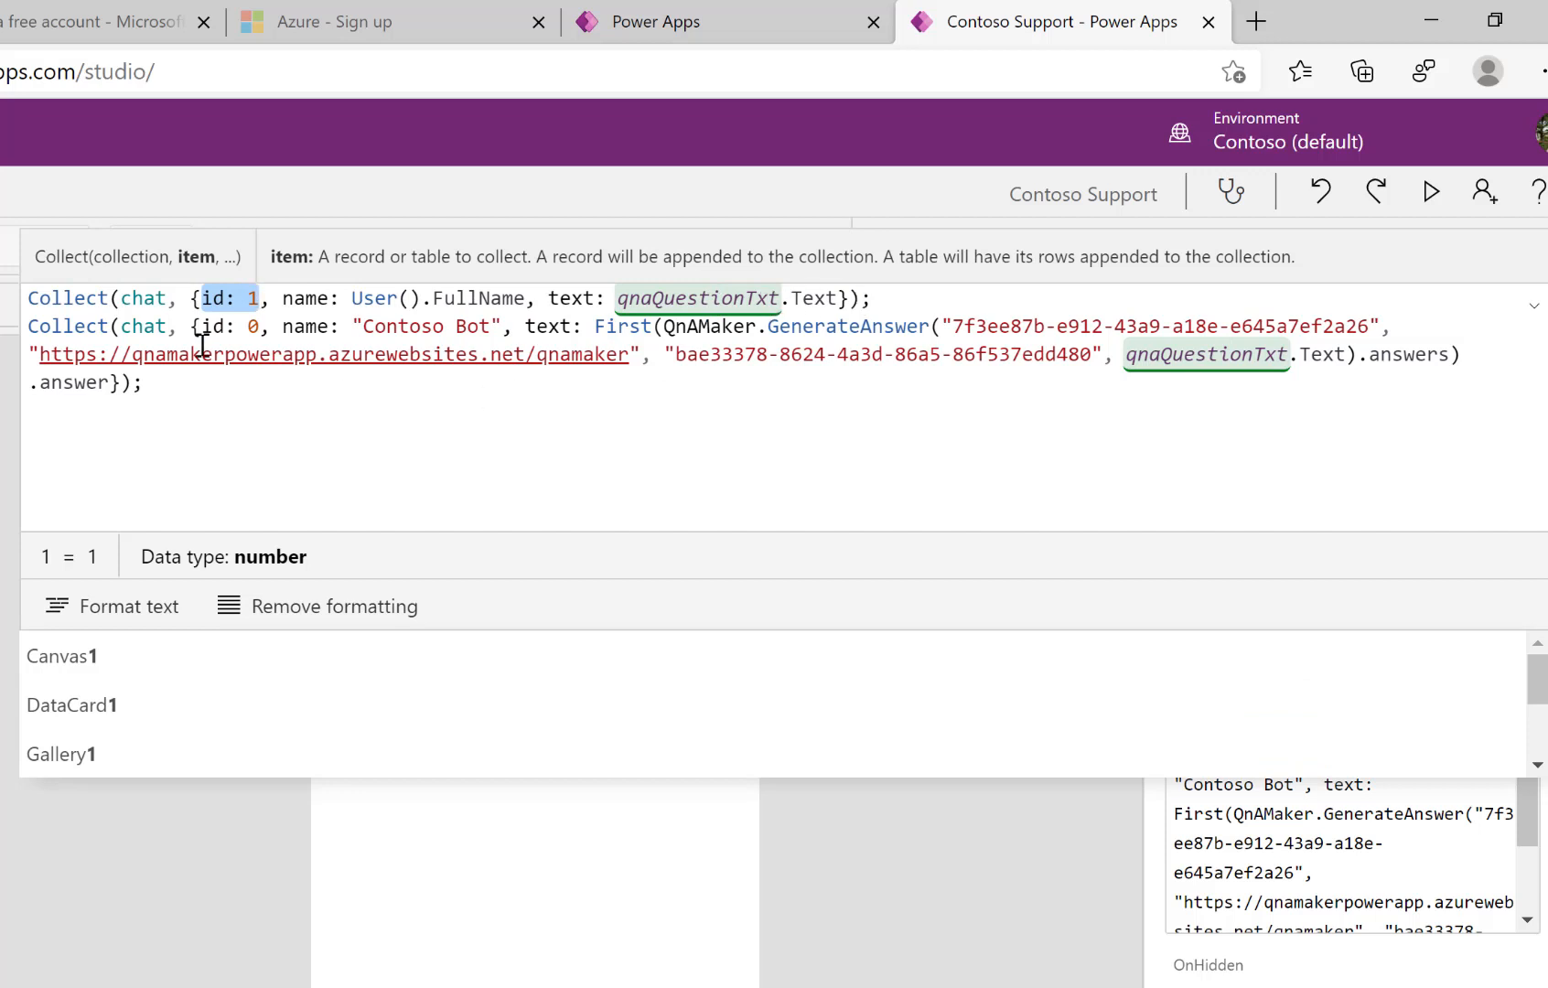
pyautogui.moveTo(201, 331); pyautogui.dragTo(260, 327)
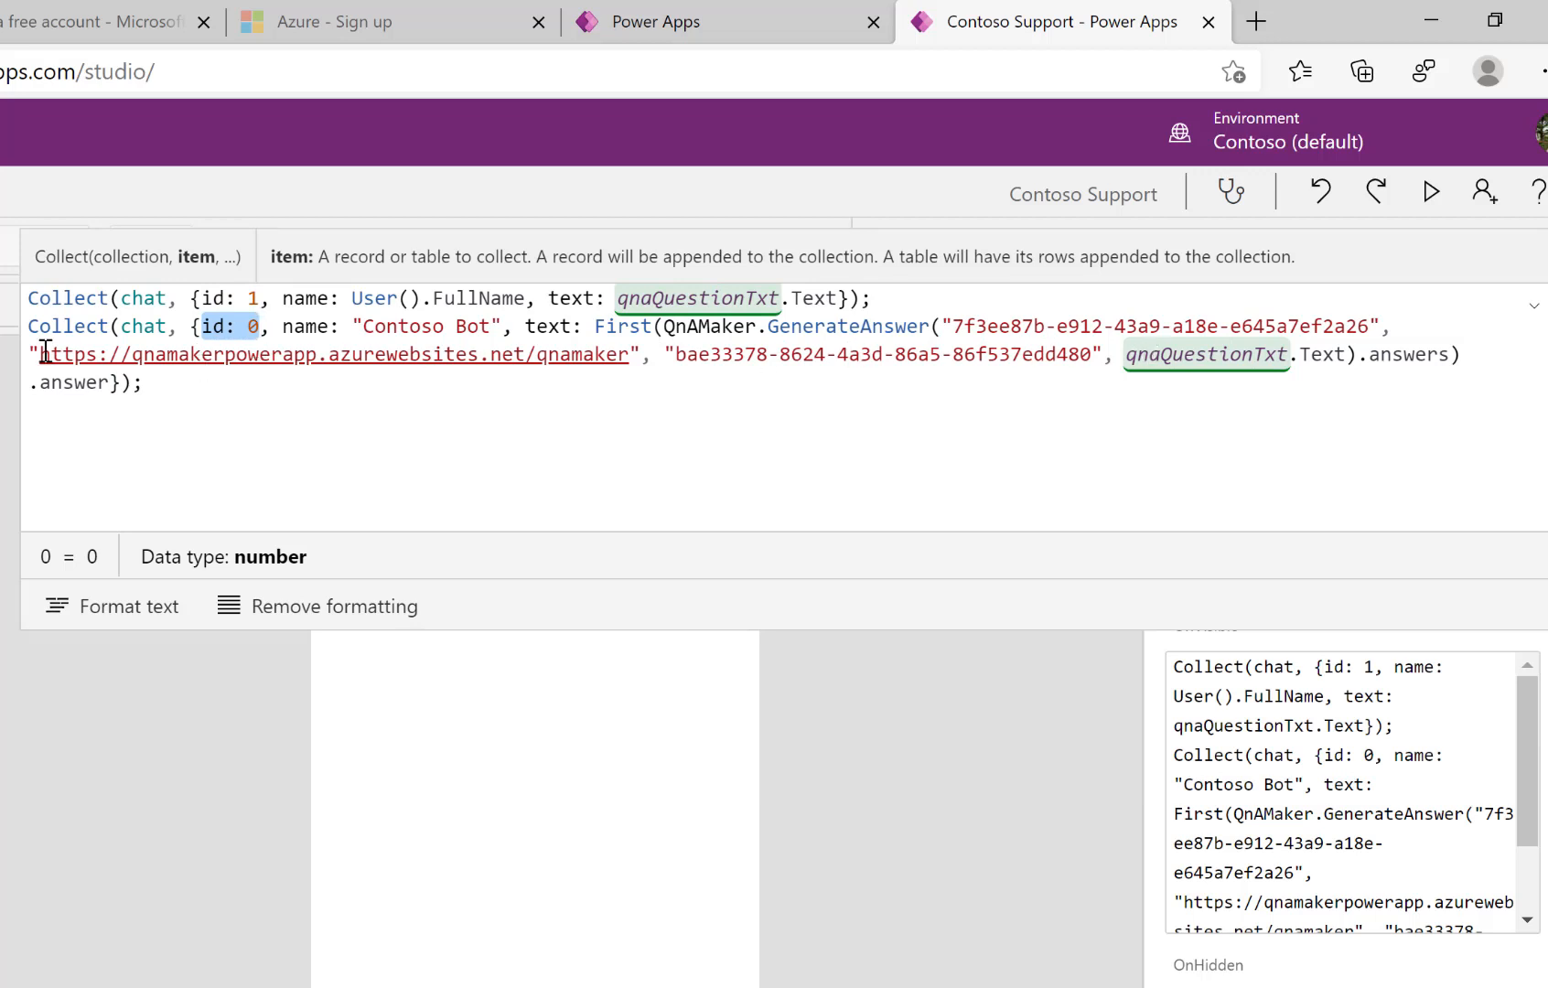
pyautogui.moveTo(41, 354); pyautogui.dragTo(52, 354)
pyautogui.moveTo(168, 351); pyautogui.dragTo(619, 354)
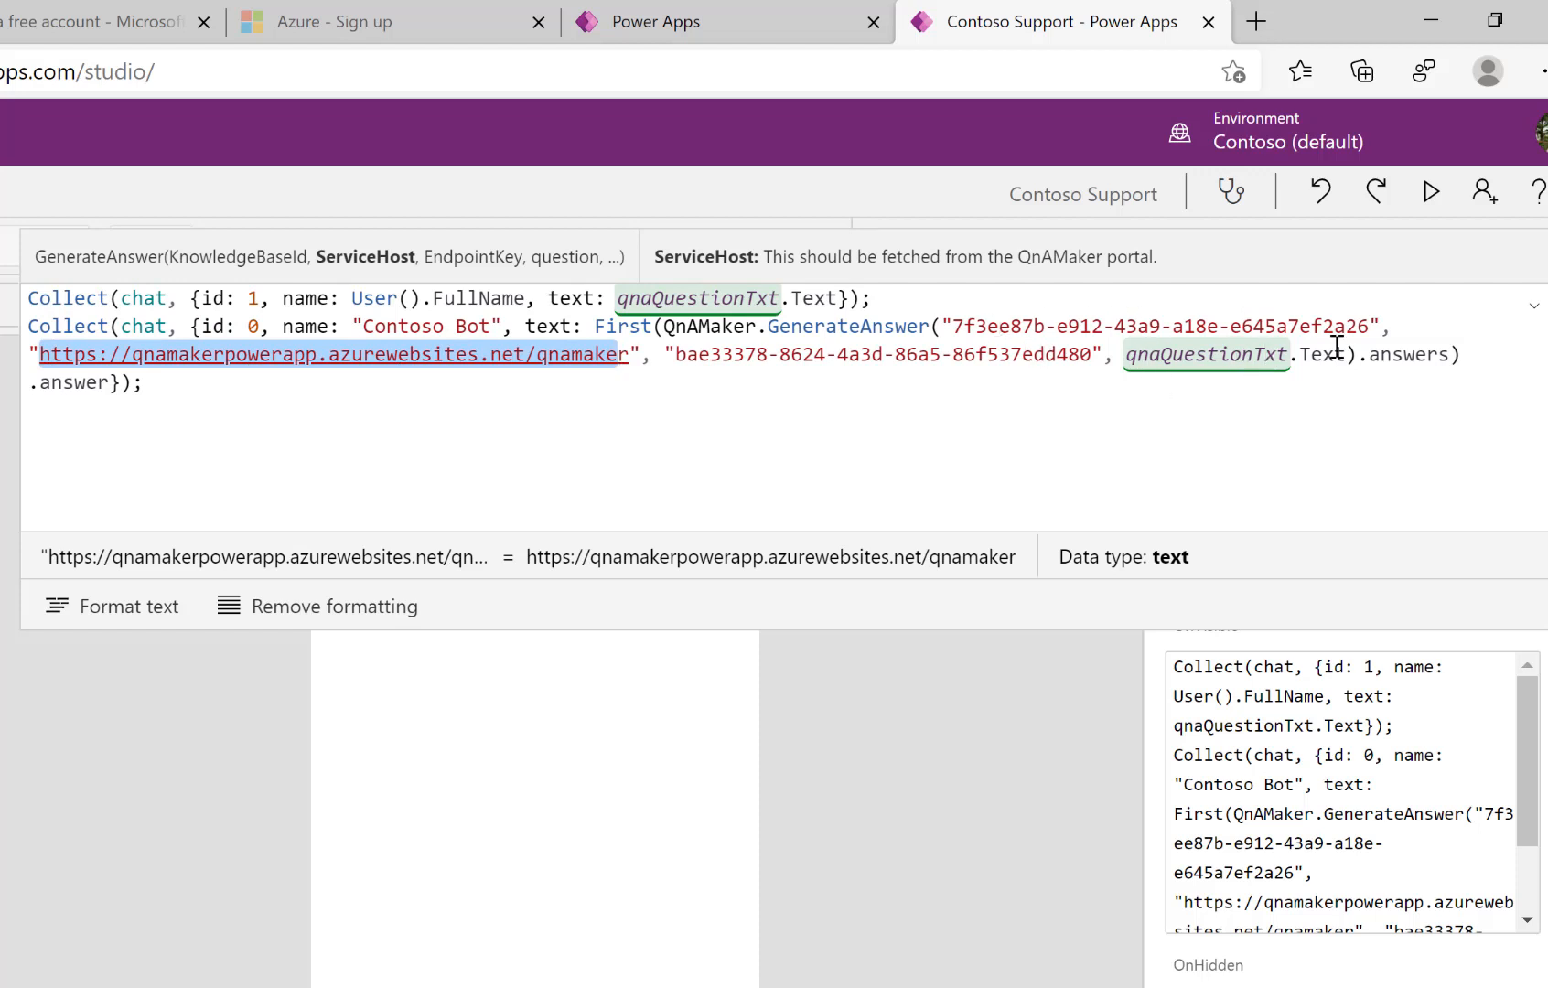
pyautogui.moveTo(1047, 626); pyautogui.dragTo(989, 293)
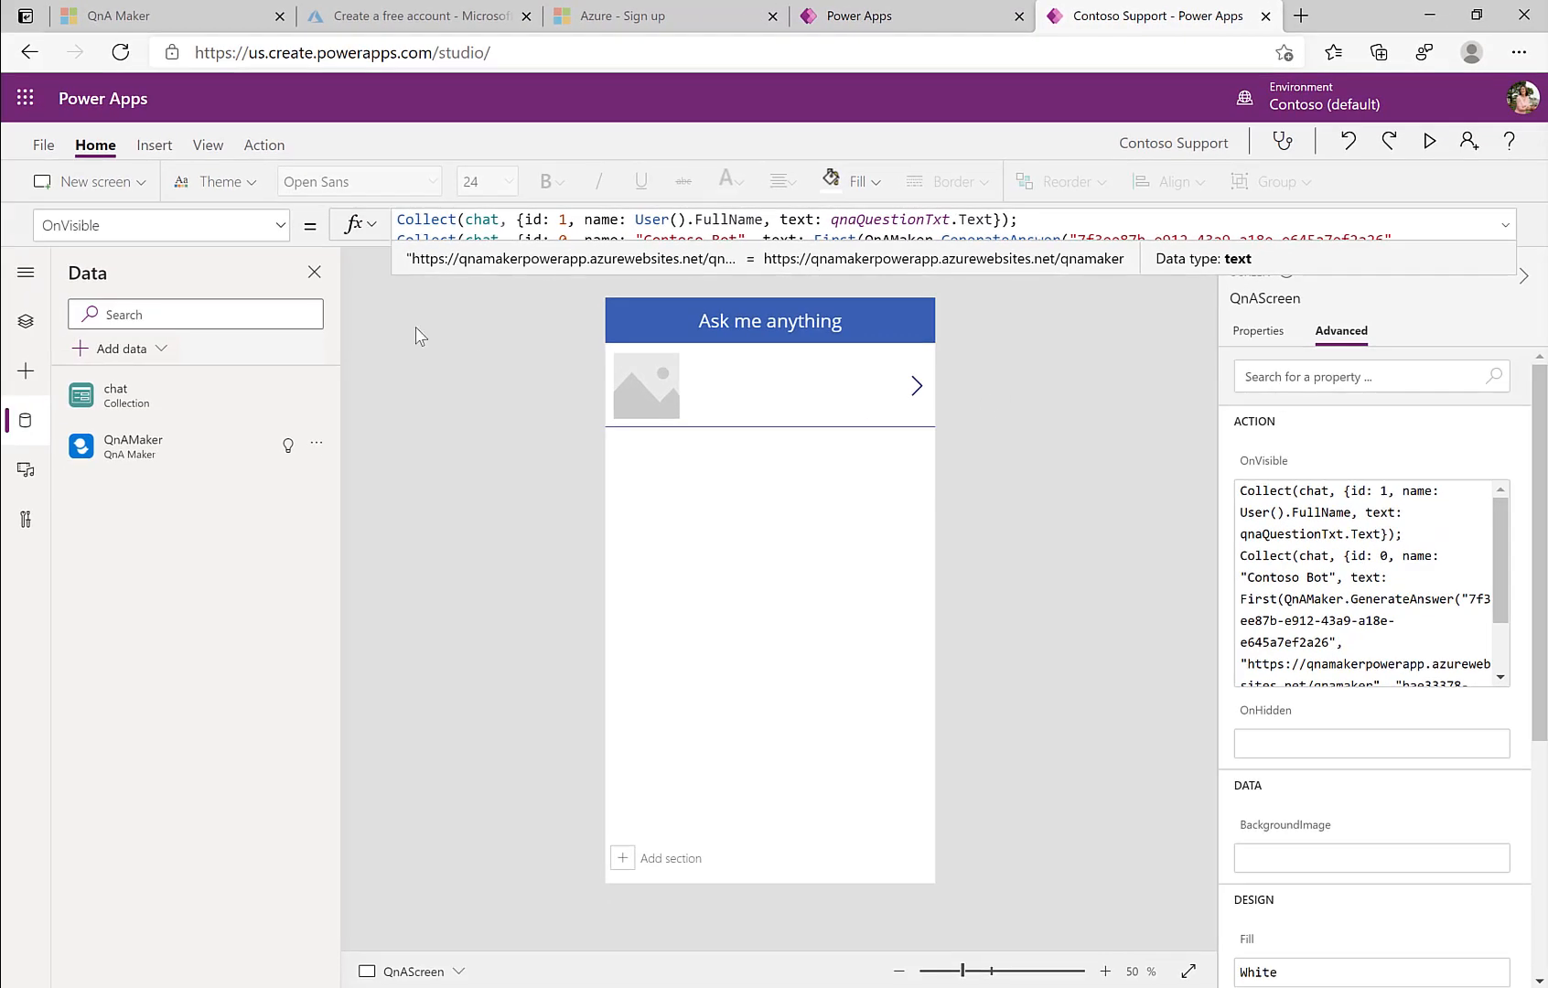
# Step: From HomeScreen, Alt-click Ask to reach QnAScreen, showing 'Ask me anything' and Contoso Bot's reply
pyautogui.click(28, 322)
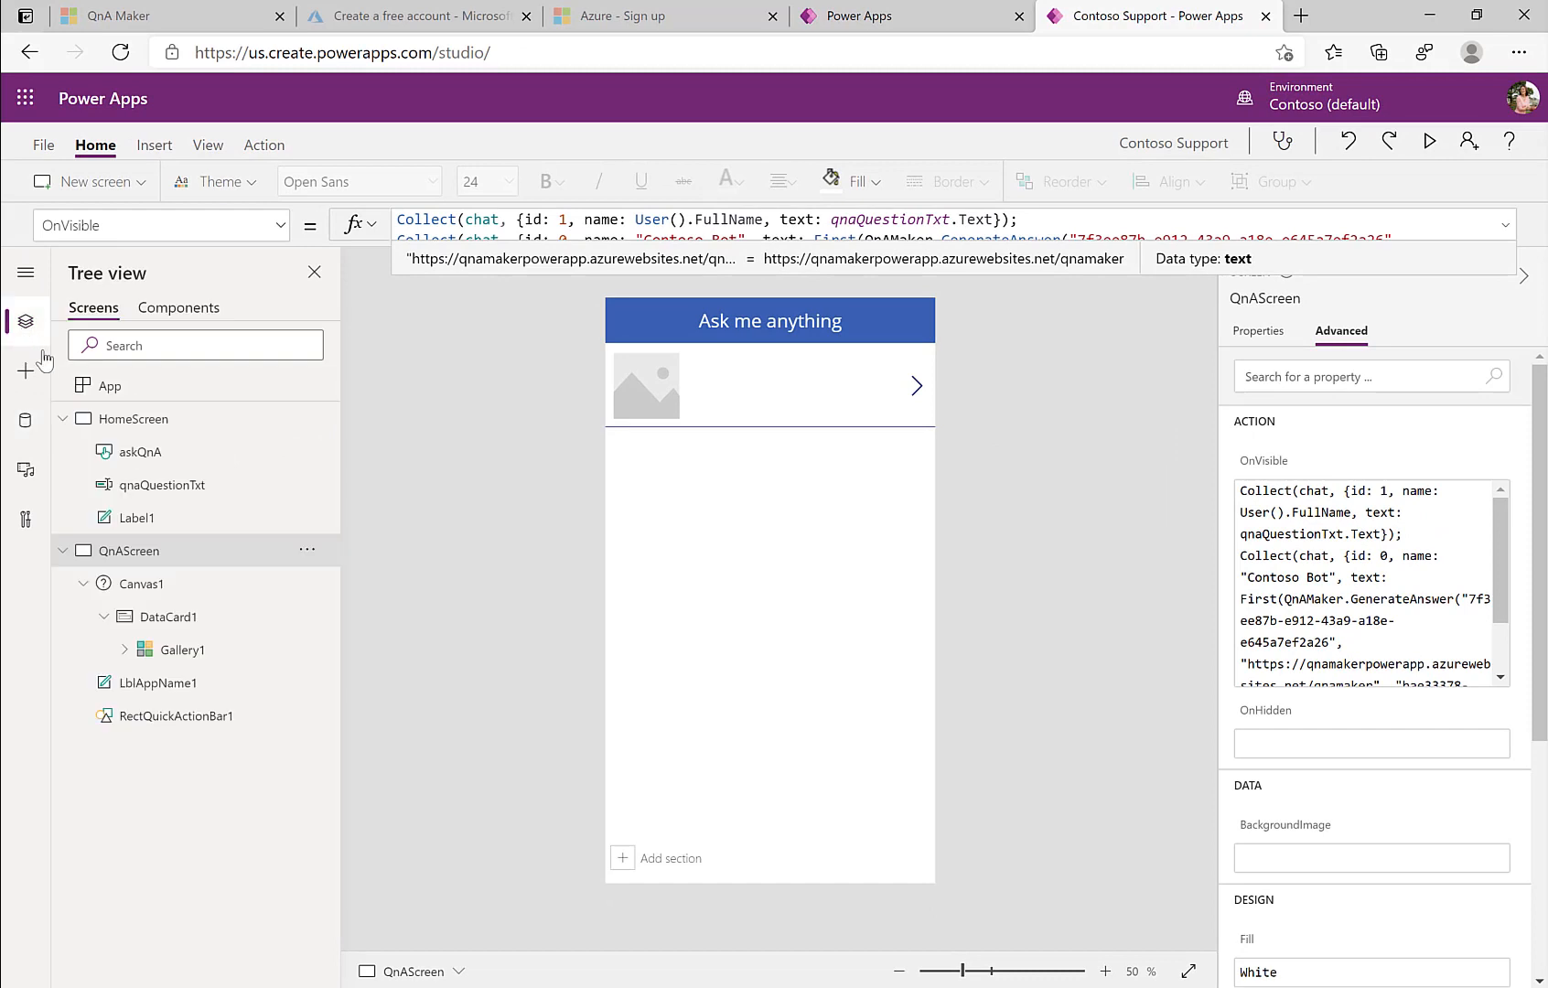
pyautogui.click(137, 421)
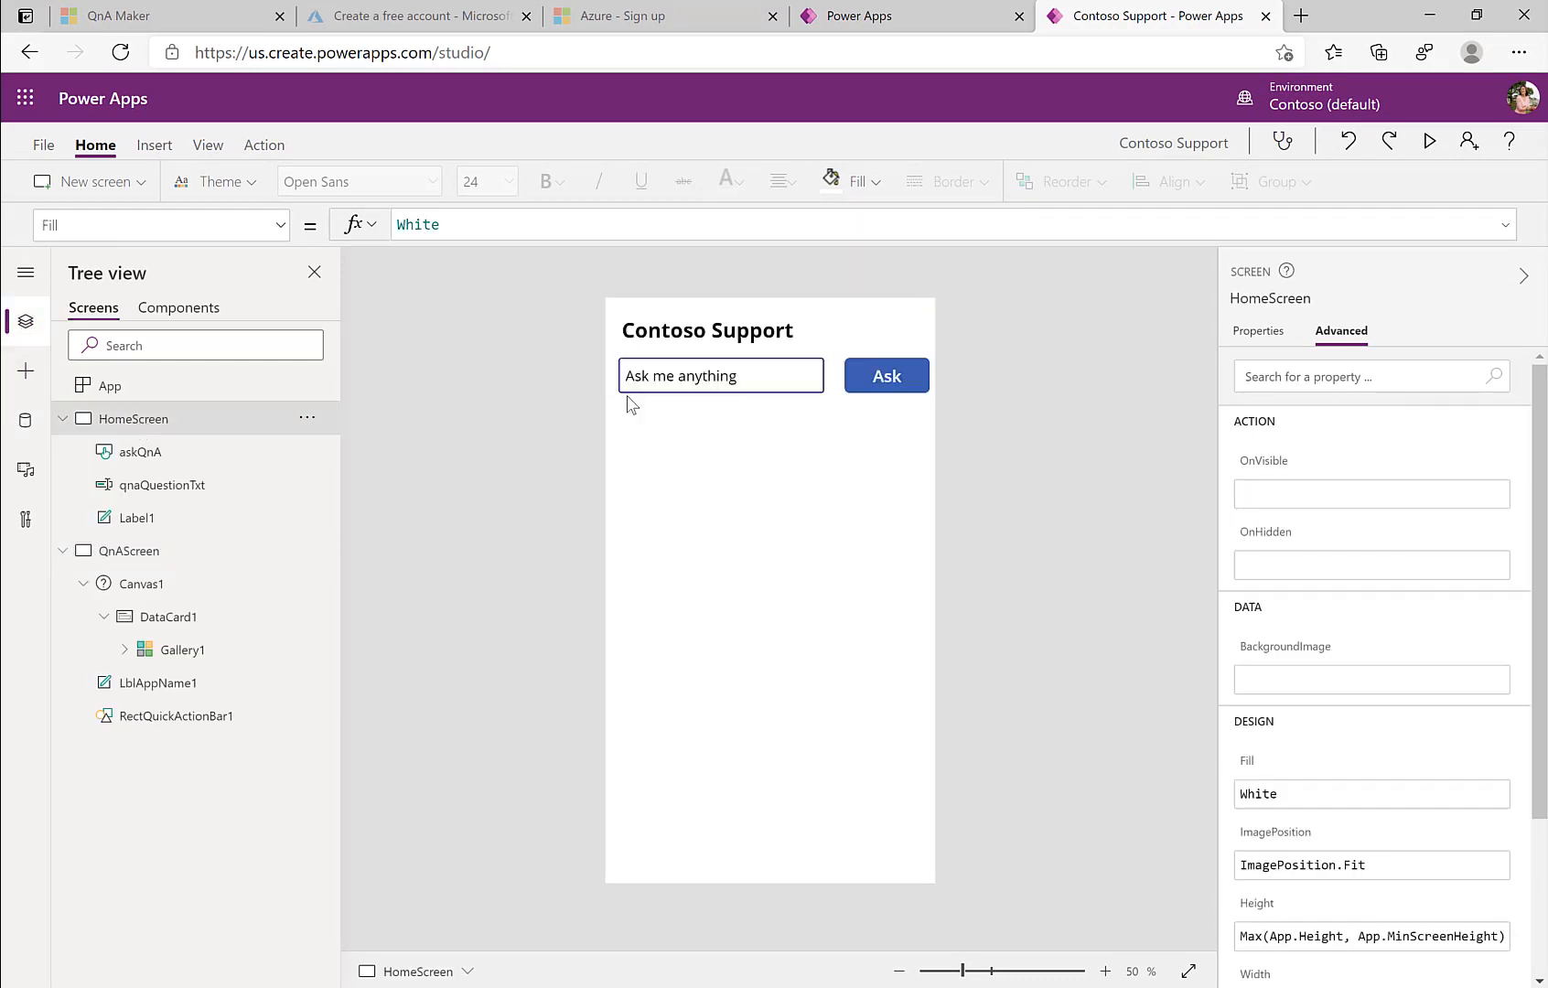
pyautogui.keyDown('alt'); pyautogui.click(895, 384); pyautogui.keyUp('alt')
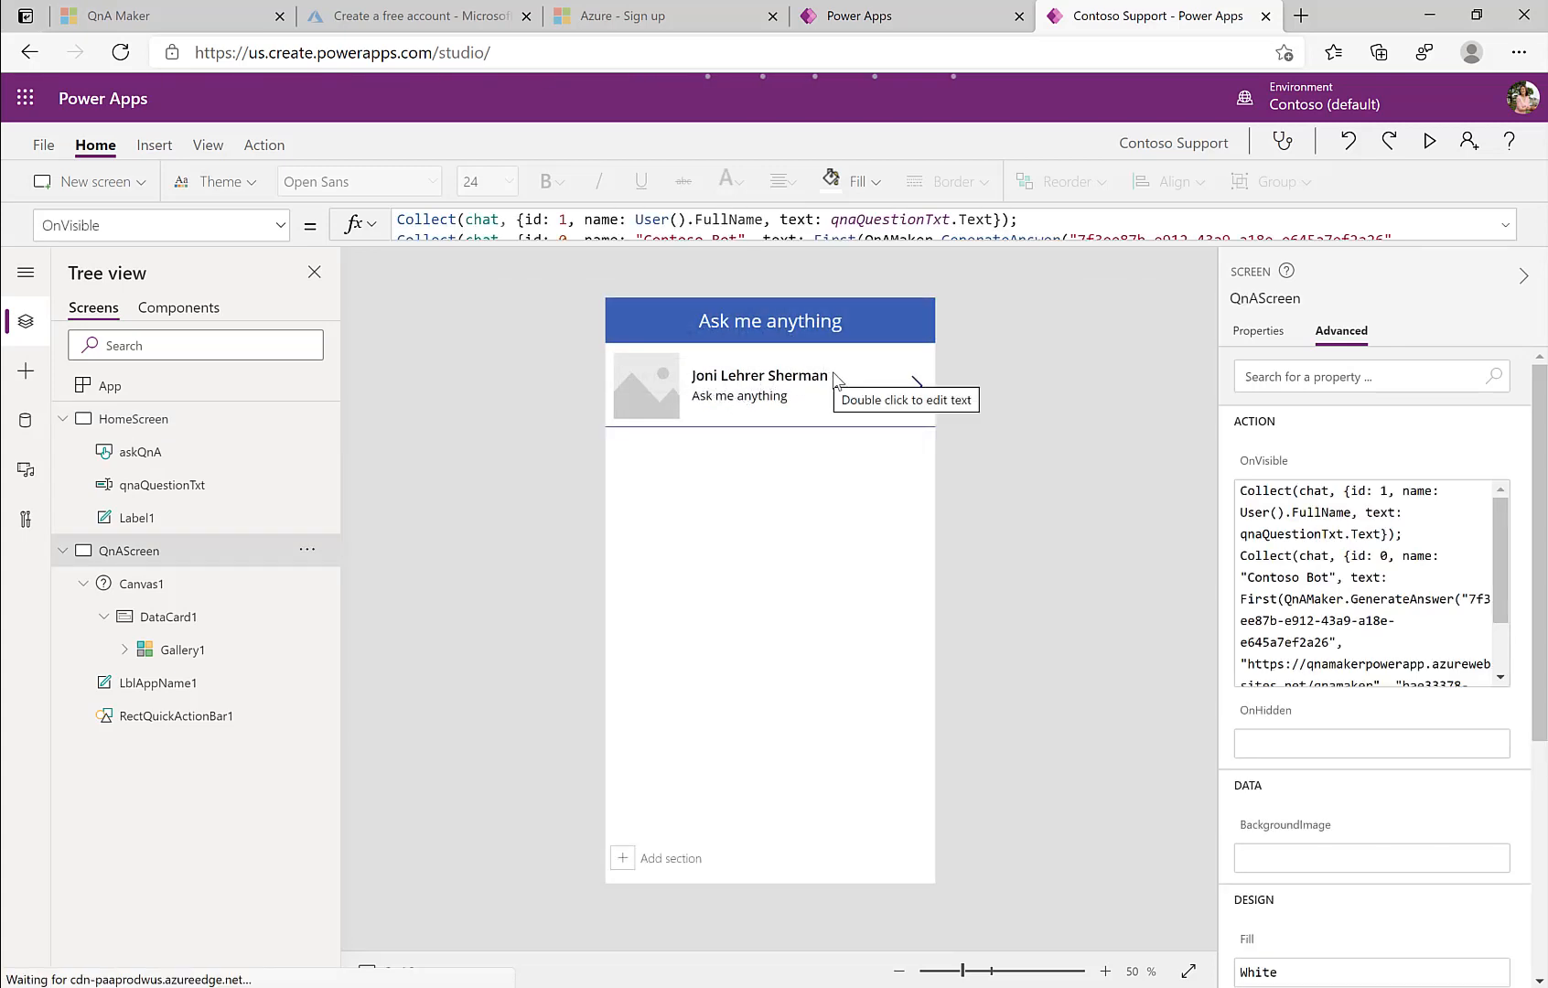
pyautogui.click(804, 240)
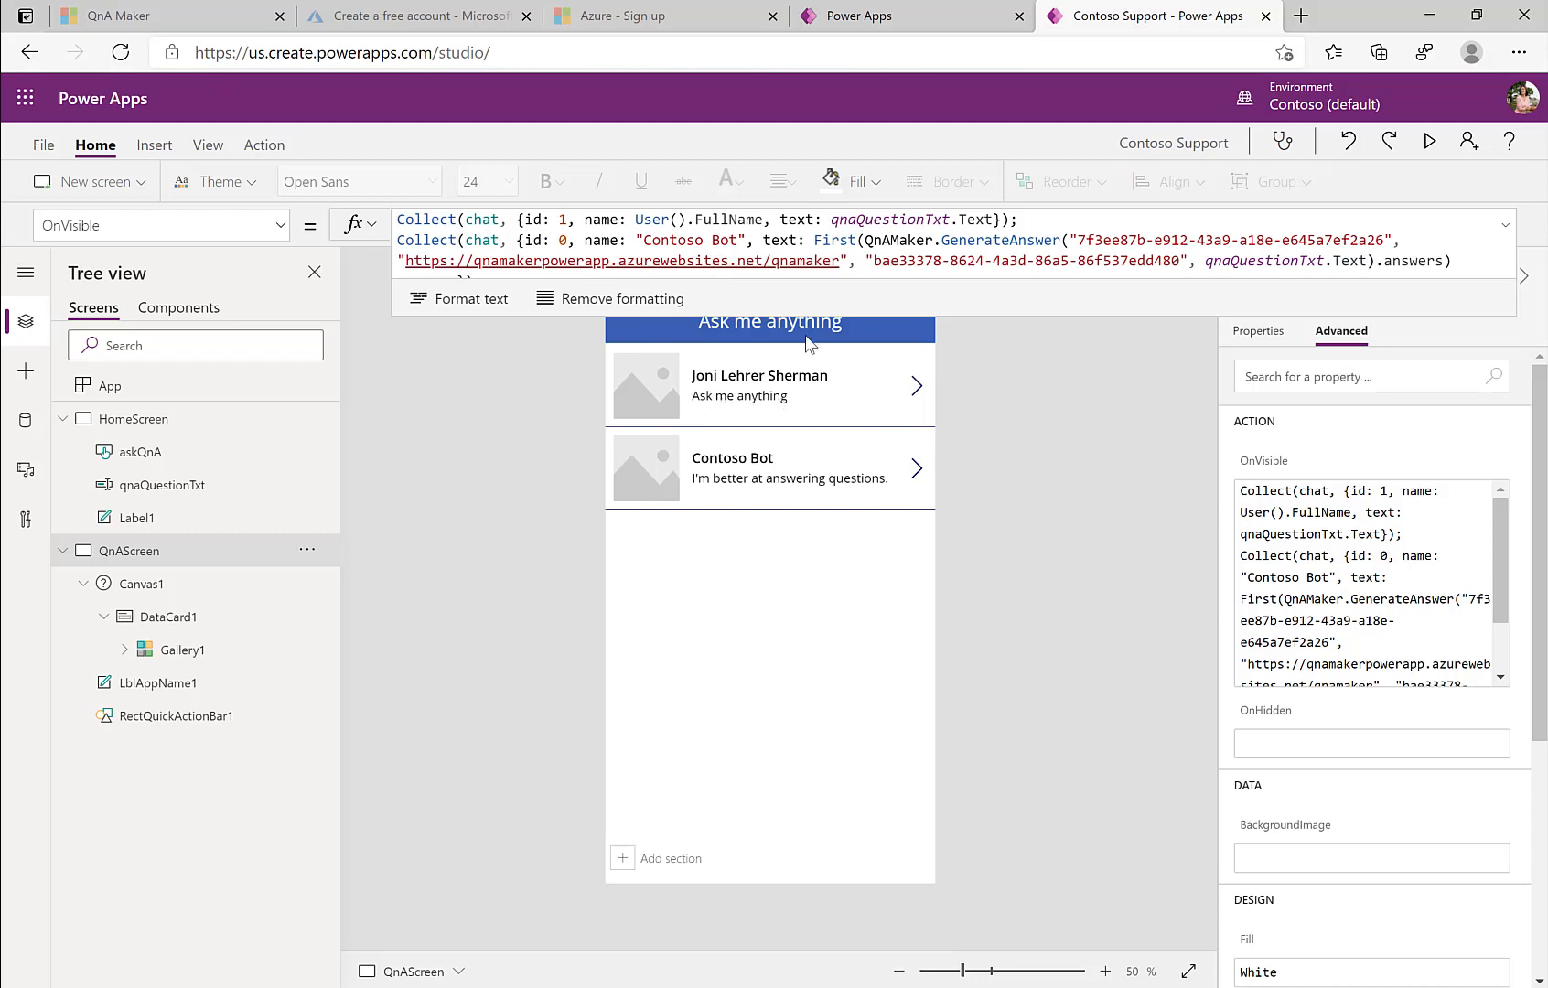
# Step: Inspect the QnA screen's OnVisible formula, highlighting qnaQuestionTxt and the Contoso Bot name
pyautogui.moveTo(831, 221); pyautogui.dragTo(908, 220)
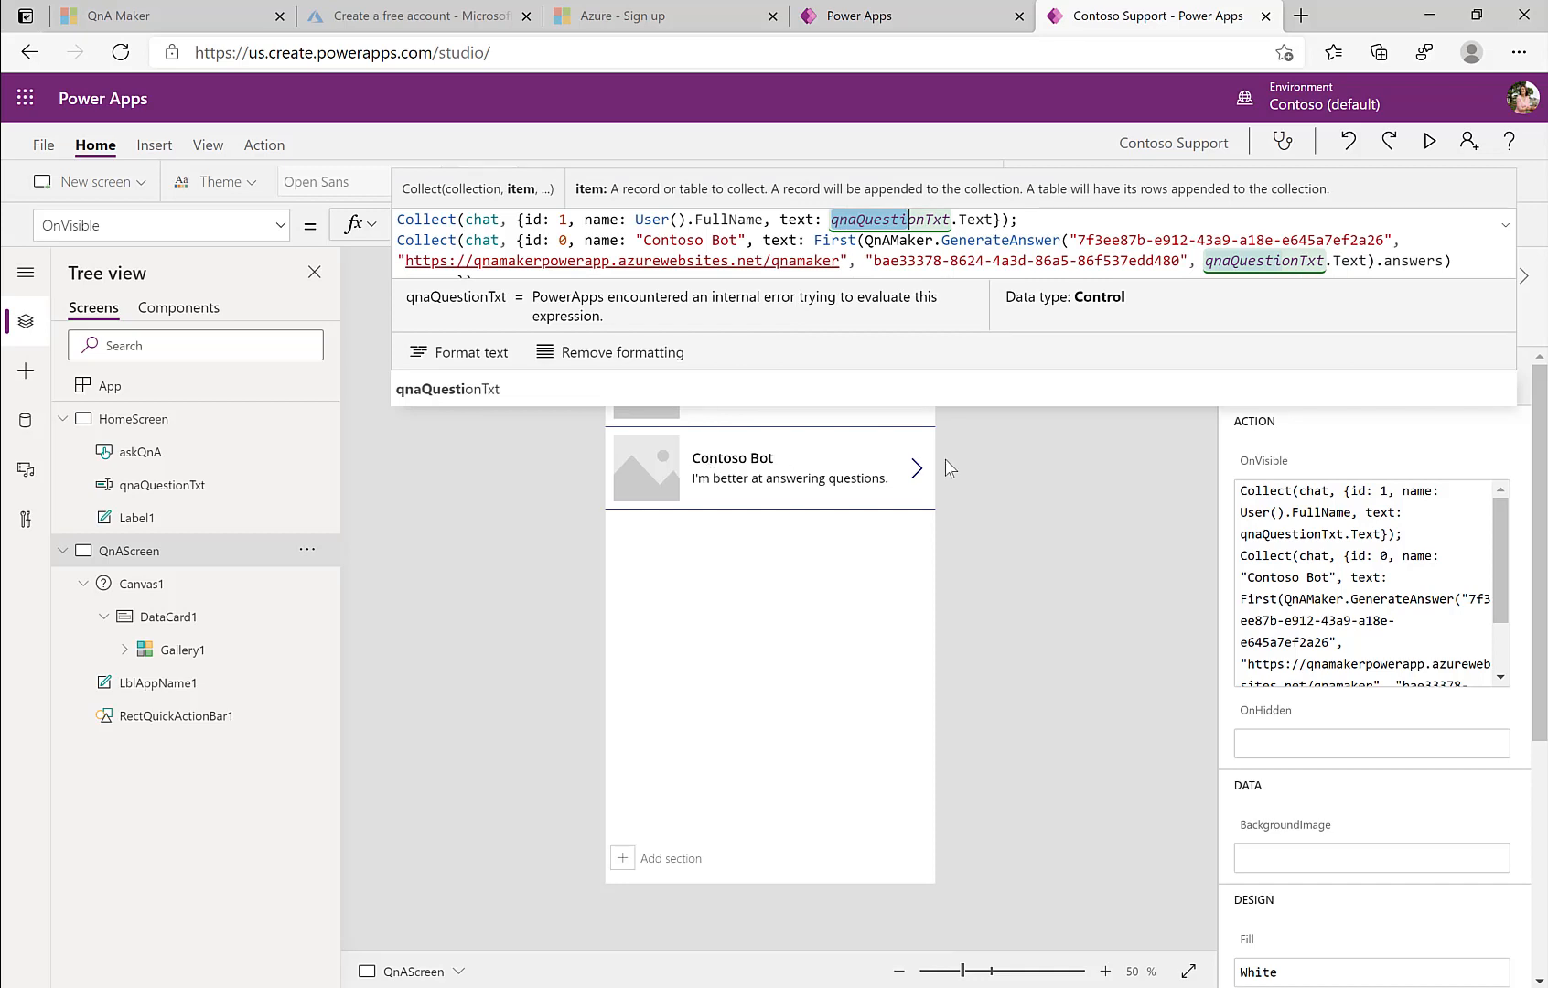
pyautogui.click(768, 471)
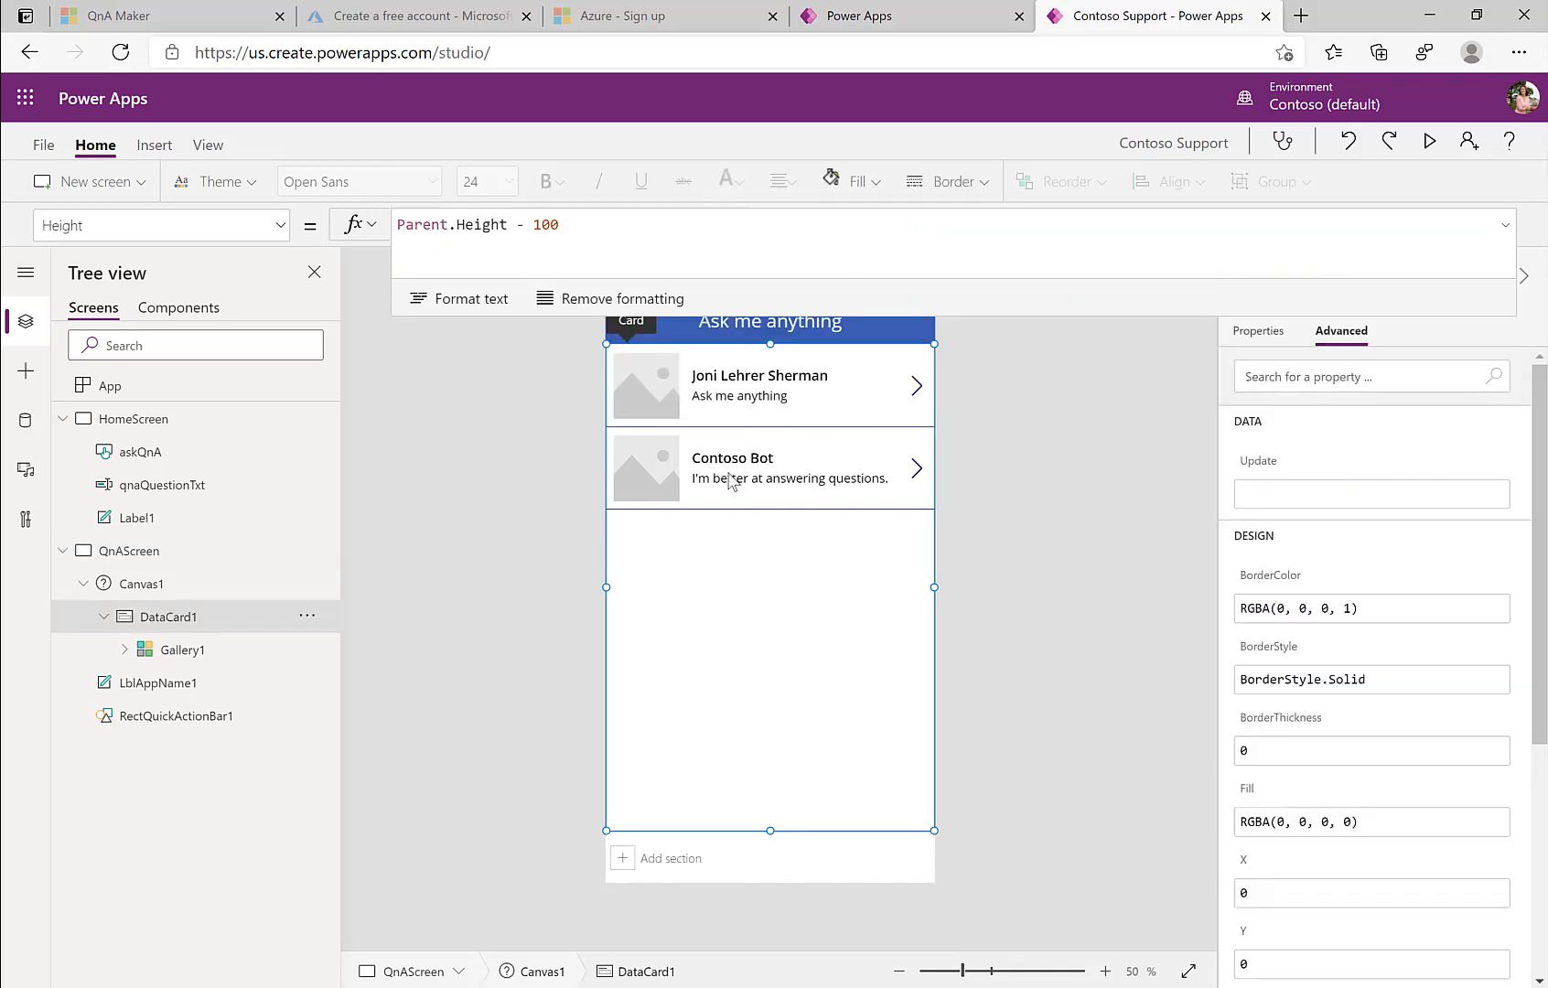
pyautogui.click(151, 548)
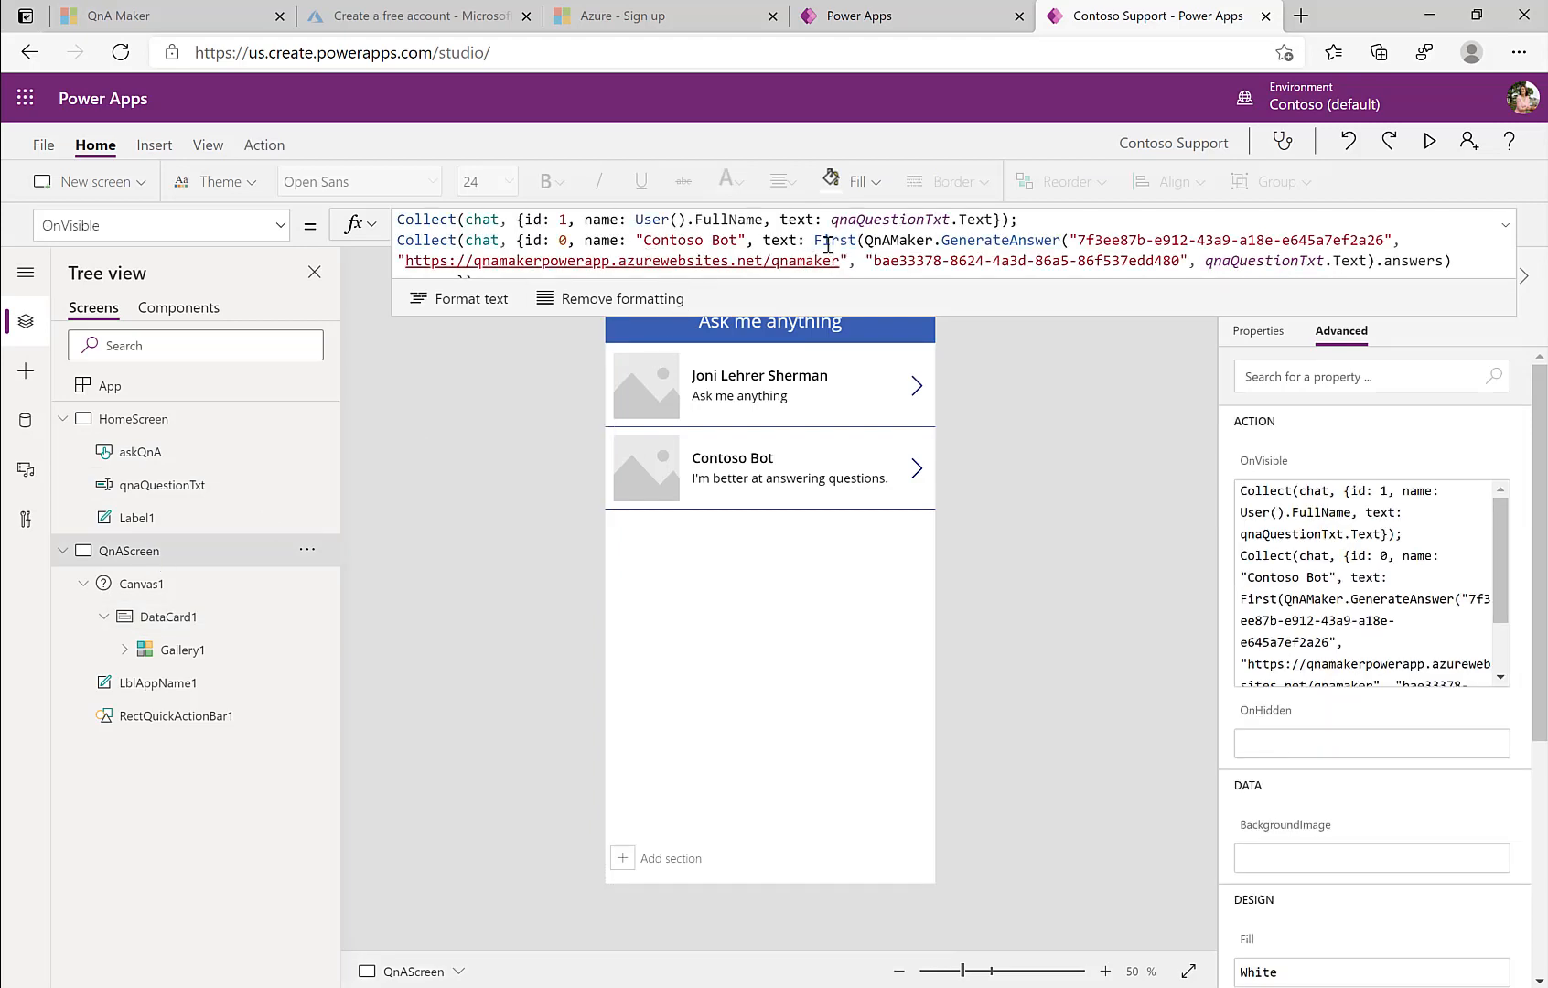
pyautogui.moveTo(641, 241); pyautogui.dragTo(738, 241)
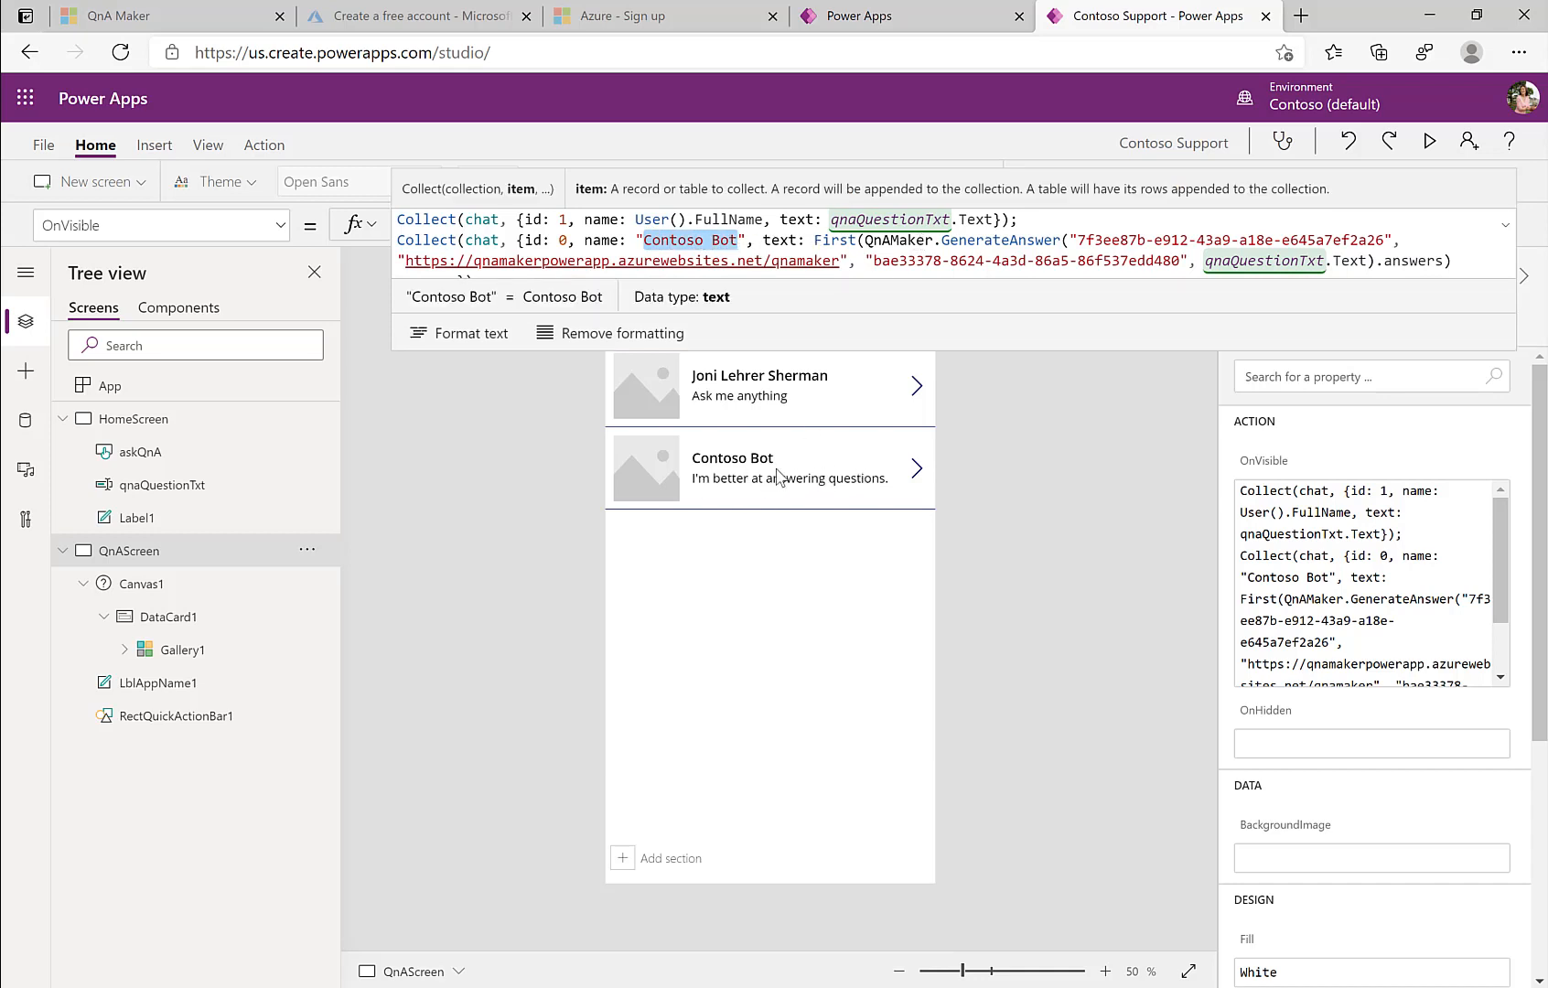
# Step: Delete the NextArrow chevron from the chat gallery template, then select Image1 in the first item
pyautogui.click(741, 591)
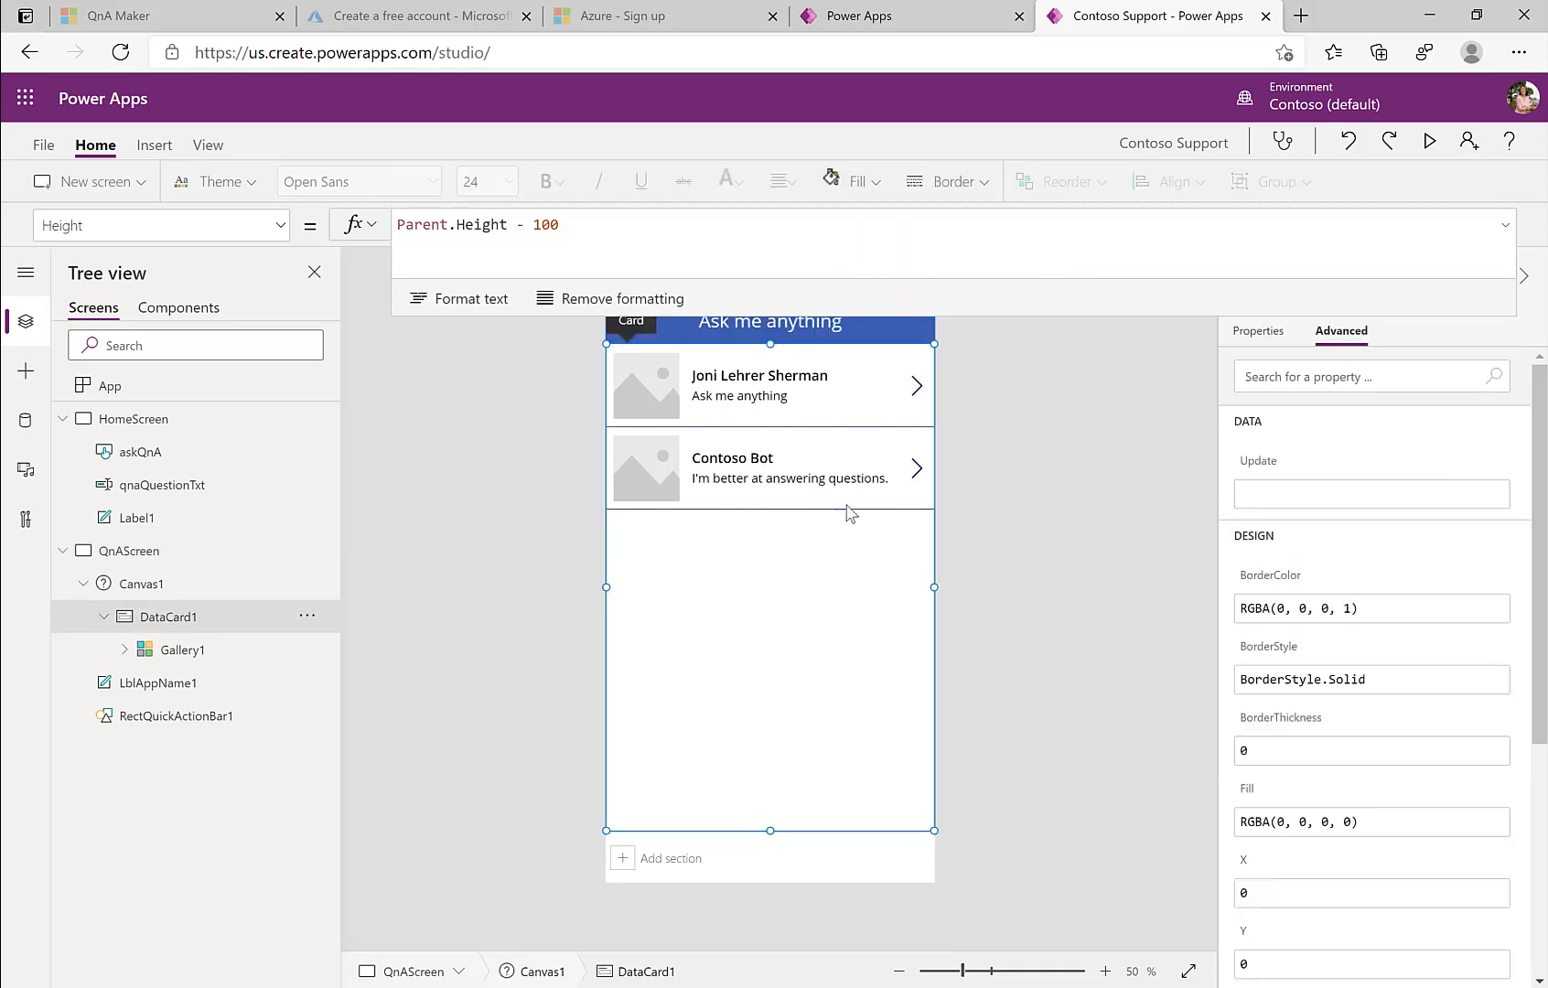
pyautogui.click(915, 386)
pyautogui.press('Delete')
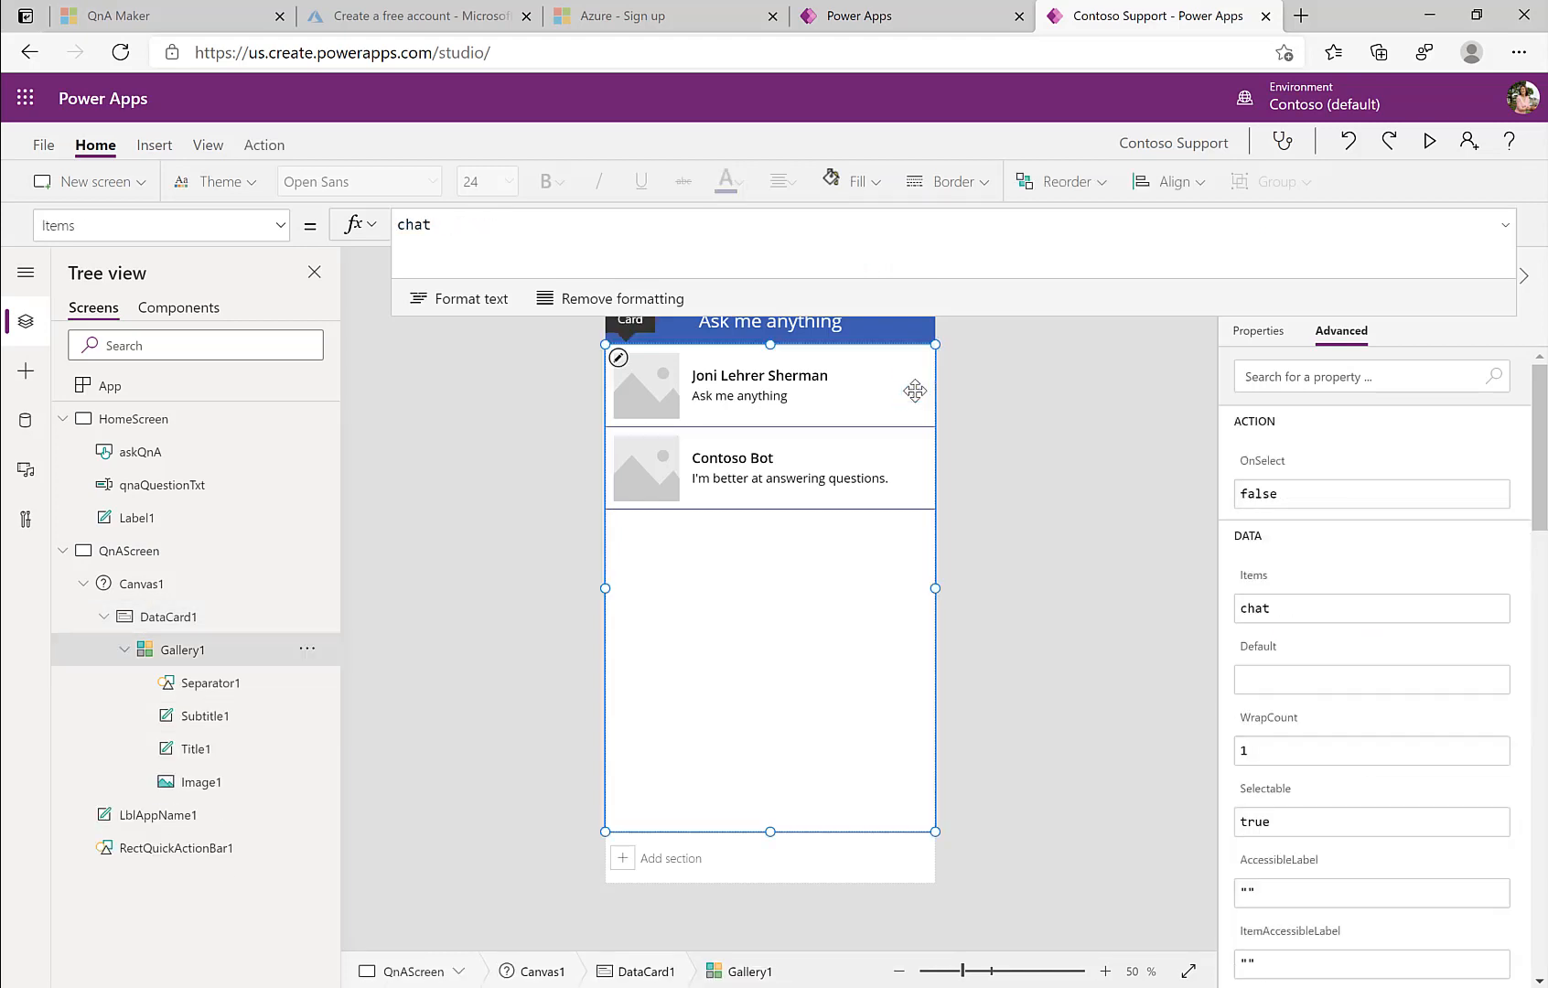
pyautogui.click(657, 398)
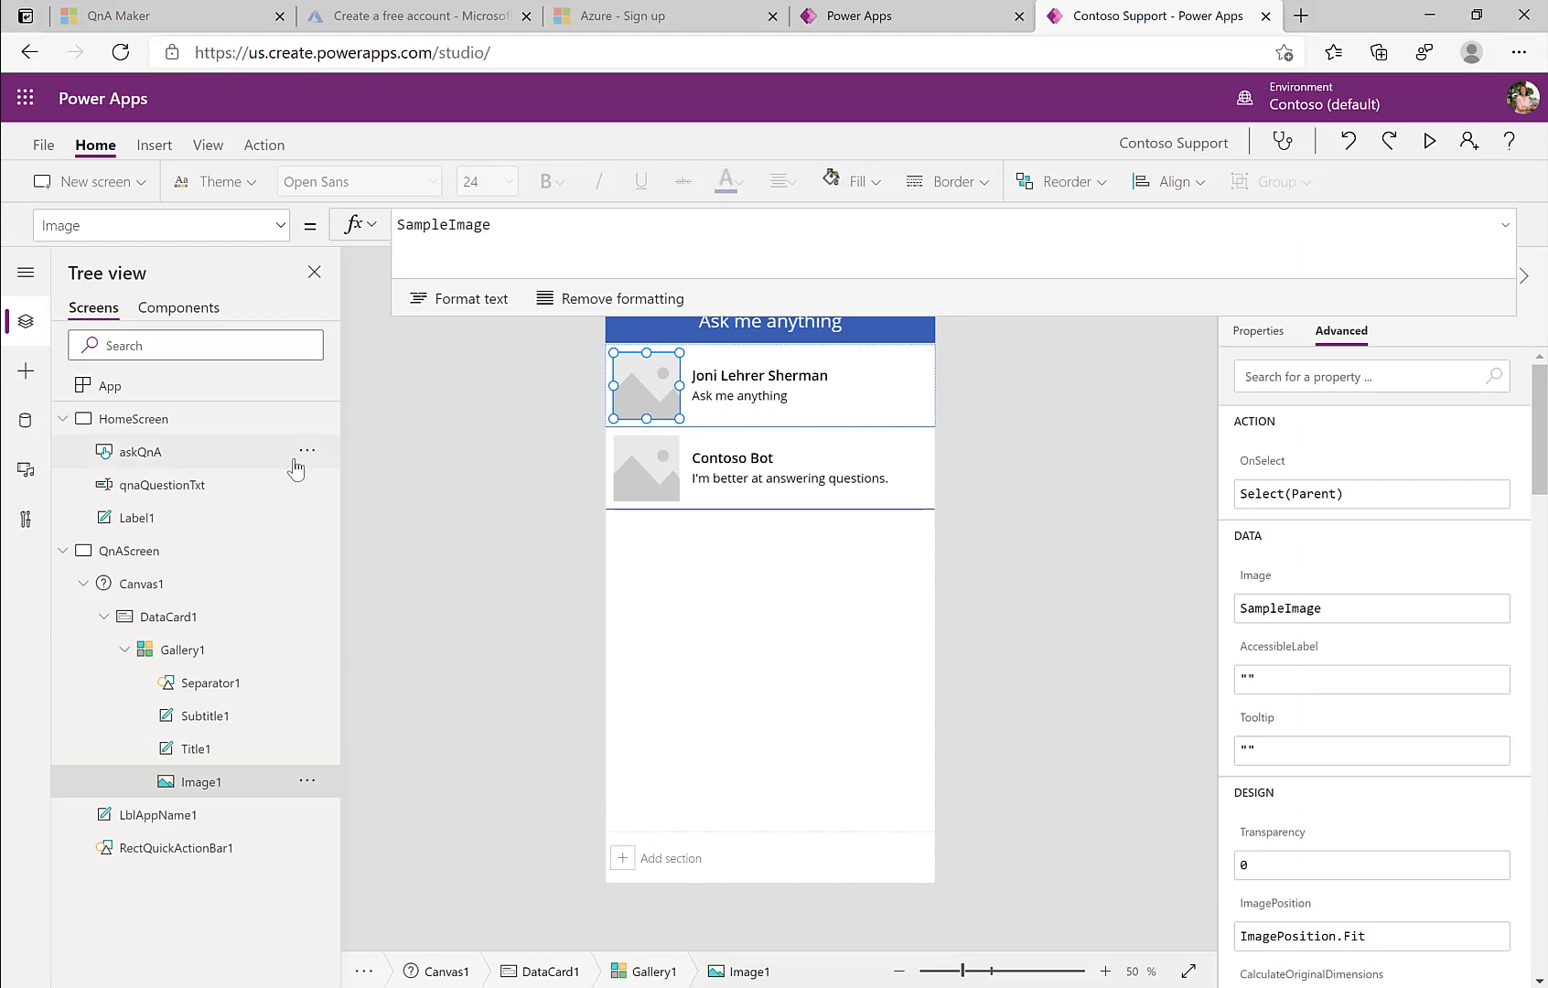
# Step: Upload SAP_on_Azure_Logo.png to the app's media library
pyautogui.click(26, 472)
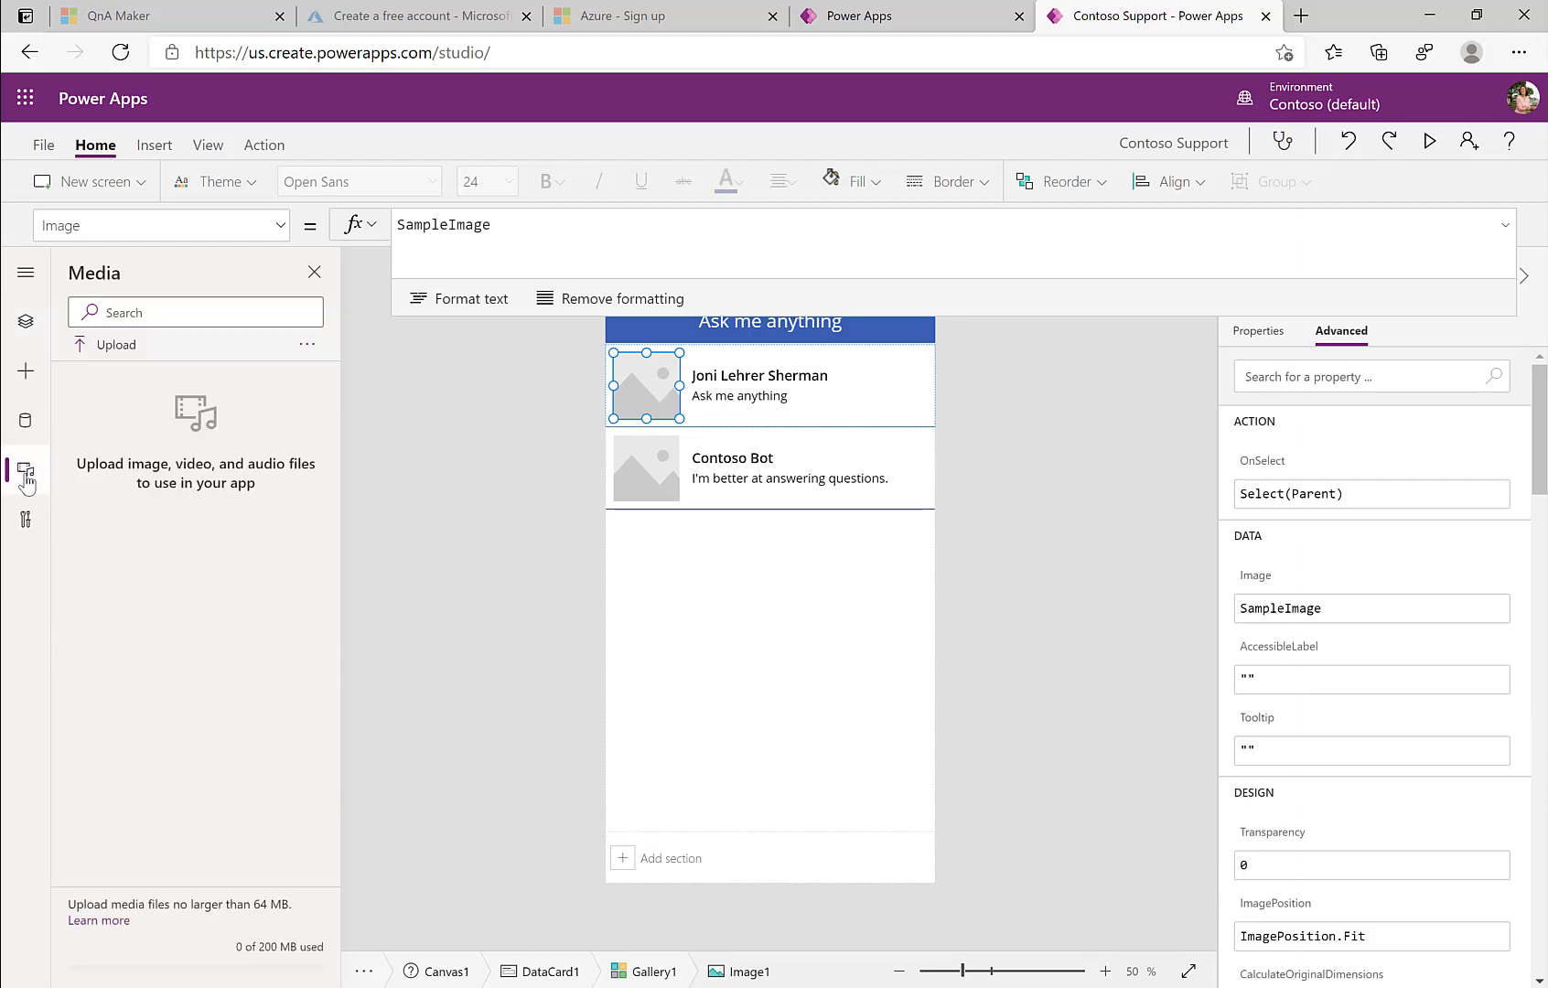
pyautogui.click(101, 346)
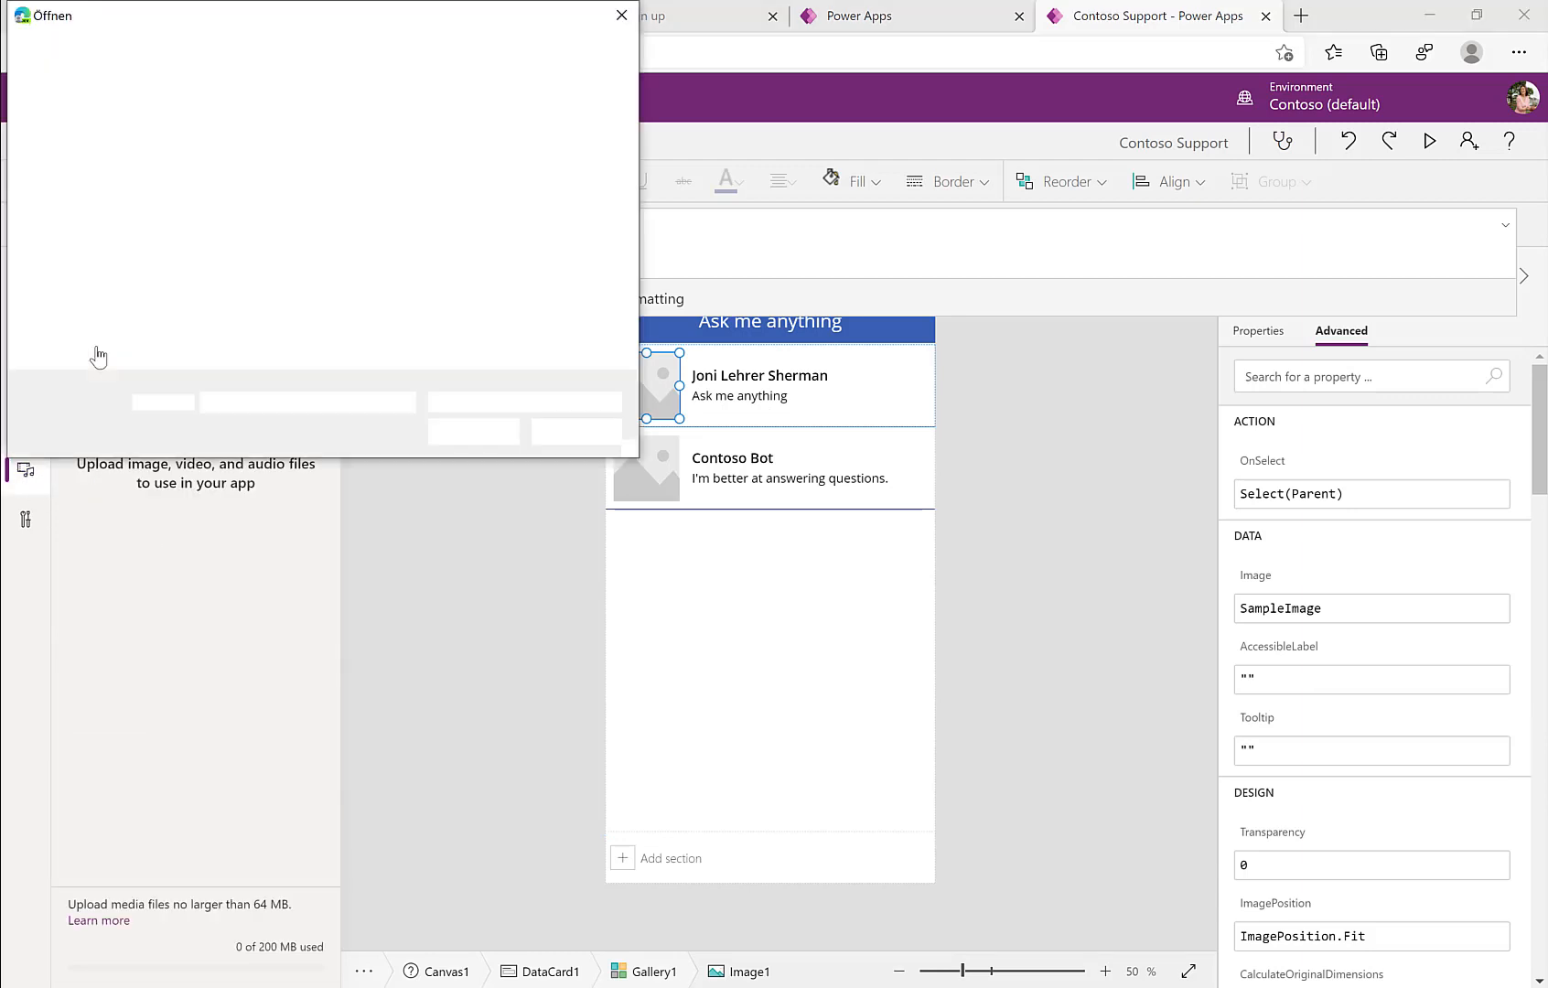
pyautogui.click(525, 315)
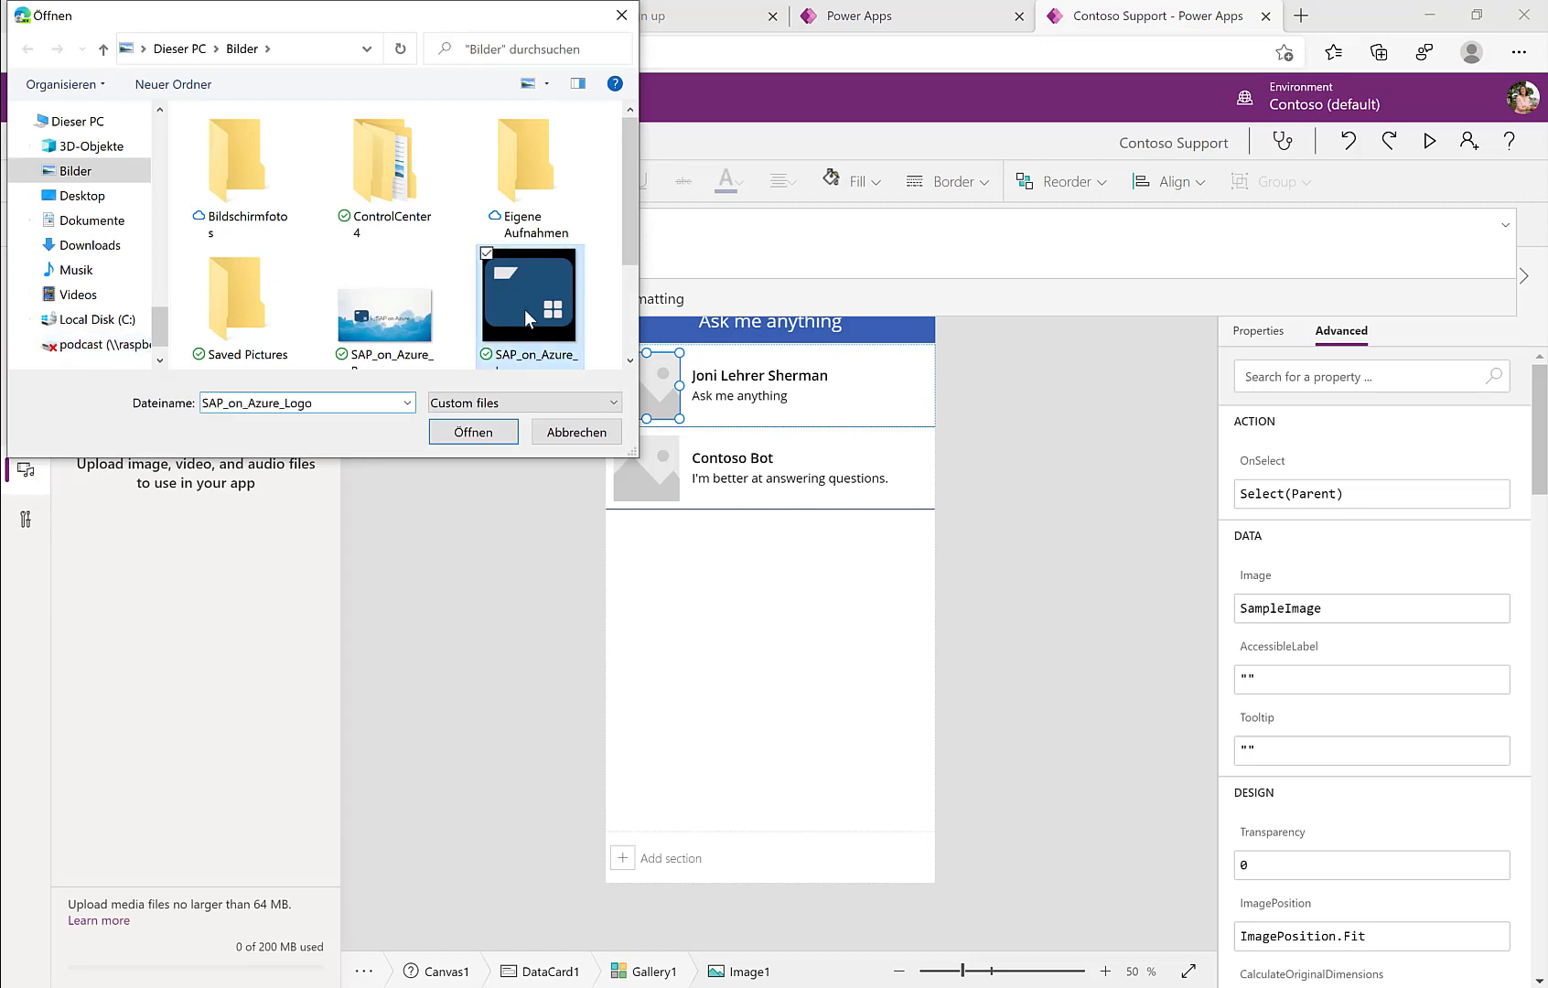
pyautogui.click(482, 434)
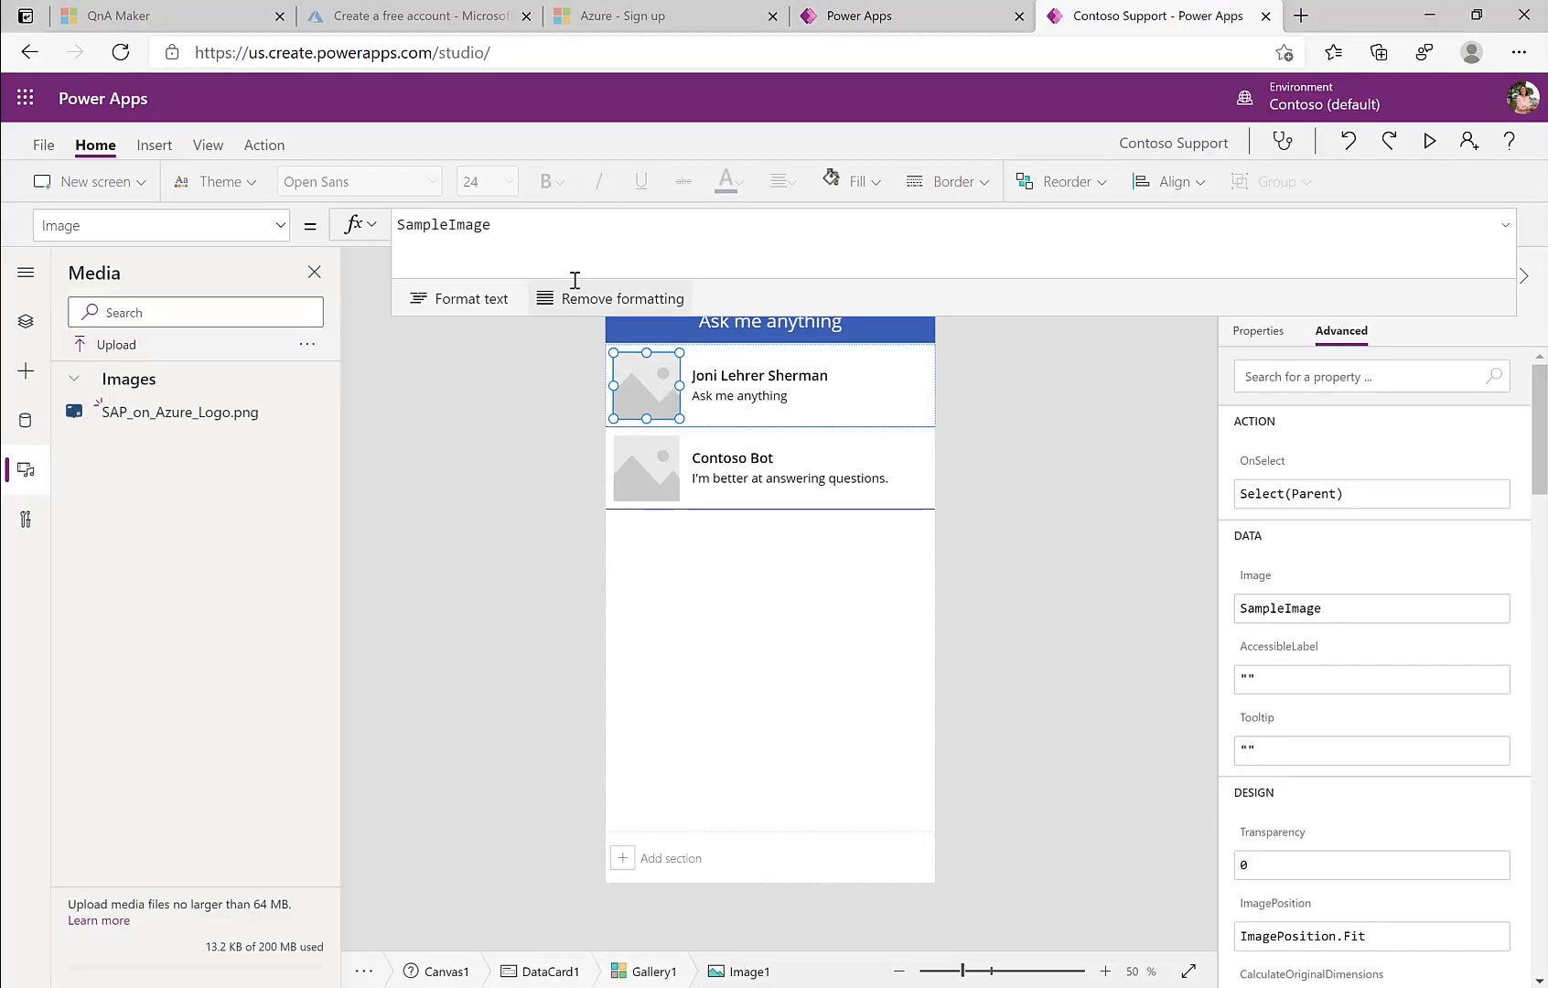
# Step: Set Image1's Image to If(ThisItem.id=1, User().Image, SAP_on_Azure_Logo)
pyautogui.moveTo(542, 228); pyautogui.dragTo(380, 232)
pyautogui.write('If(')
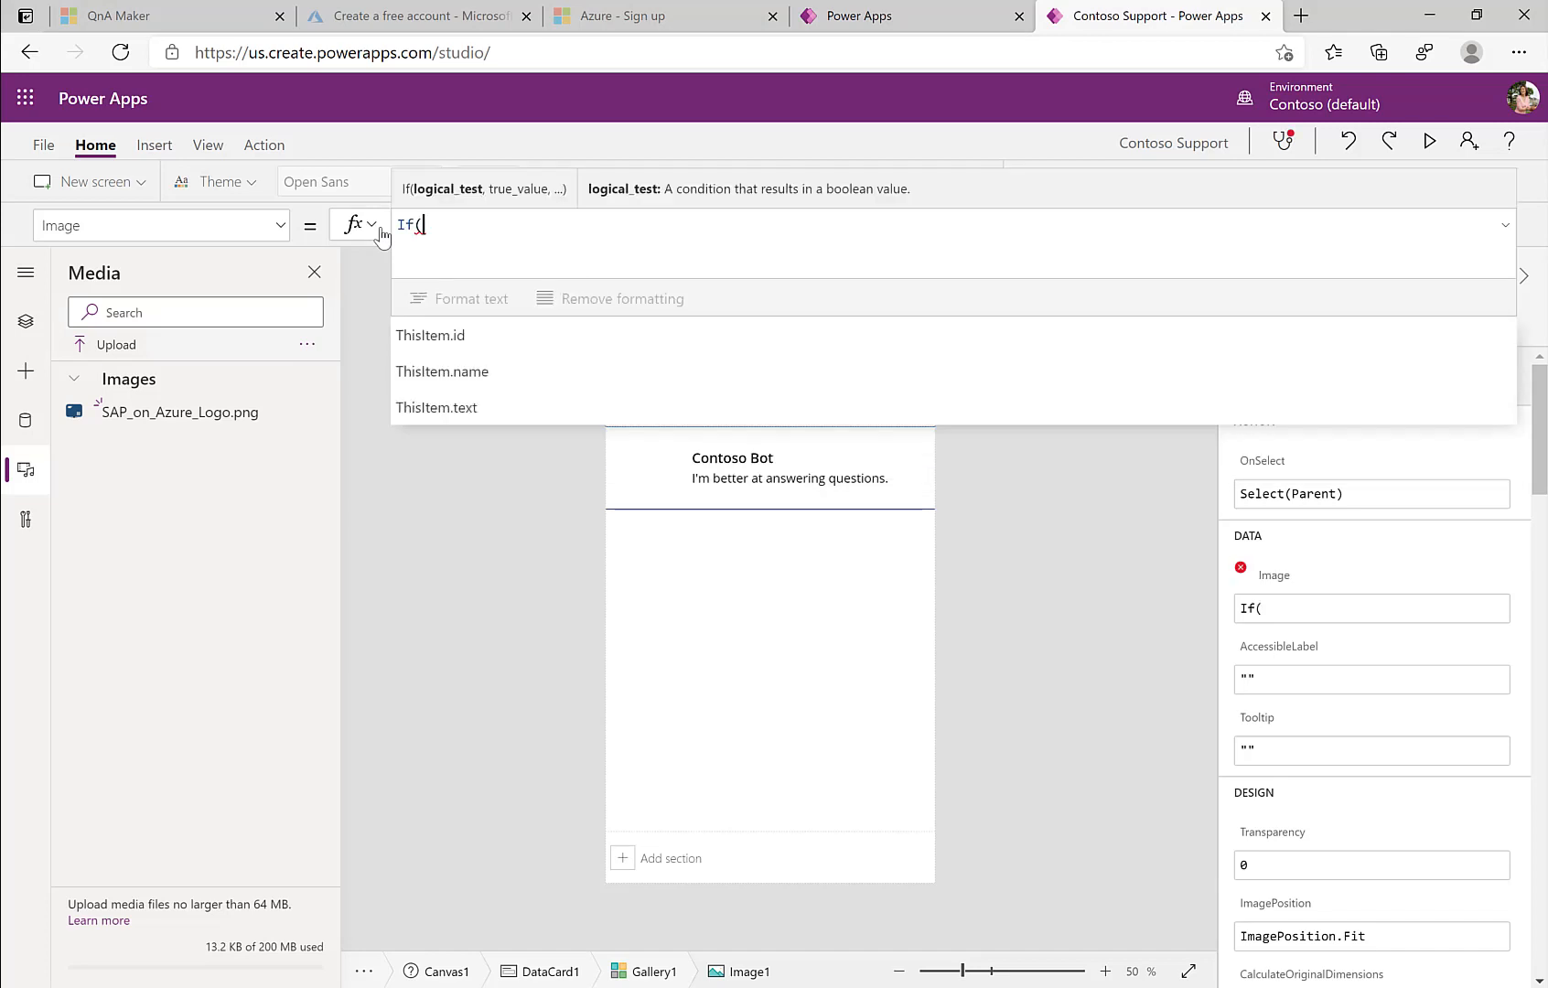
pyautogui.write('This')
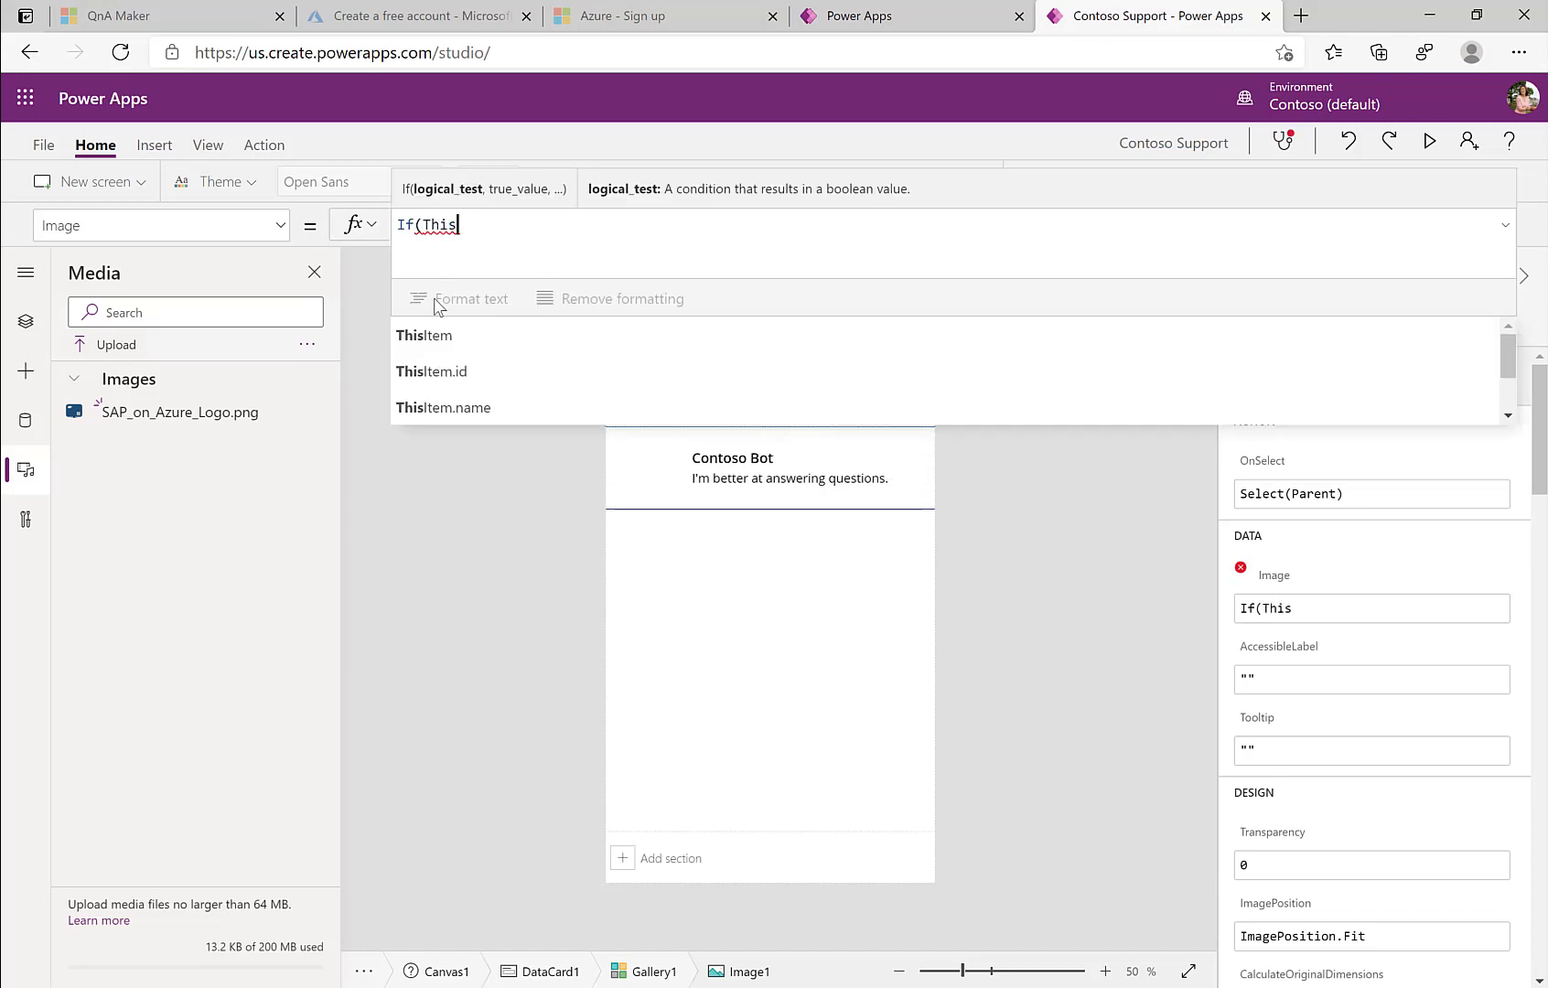
pyautogui.press('Tab')
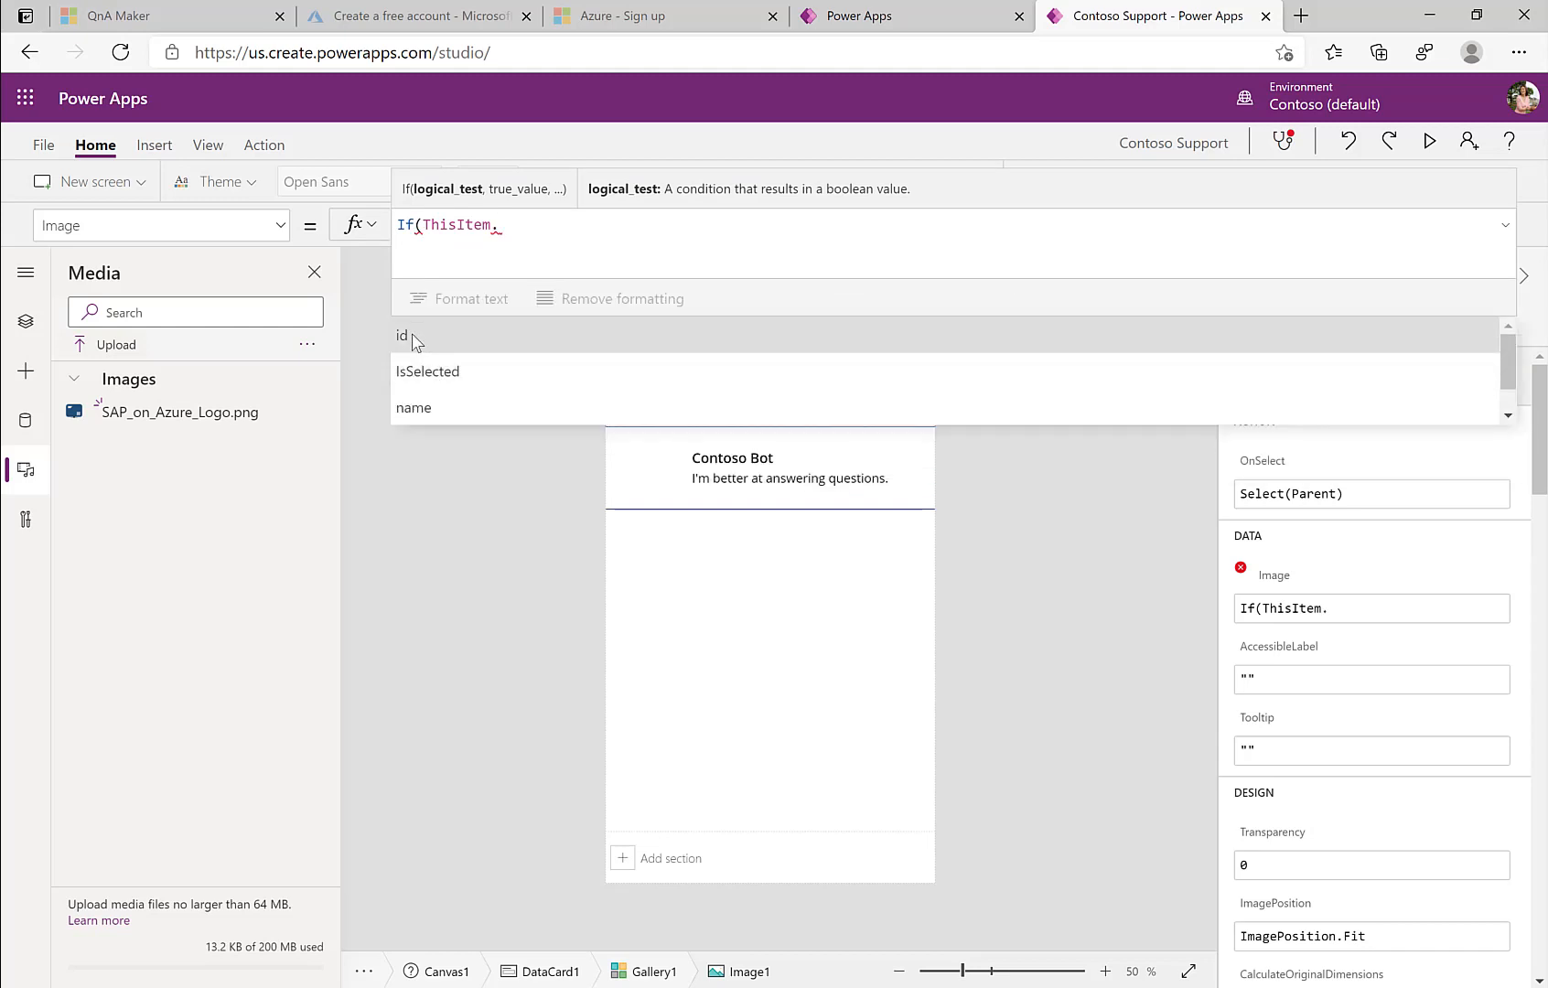
pyautogui.click(411, 337)
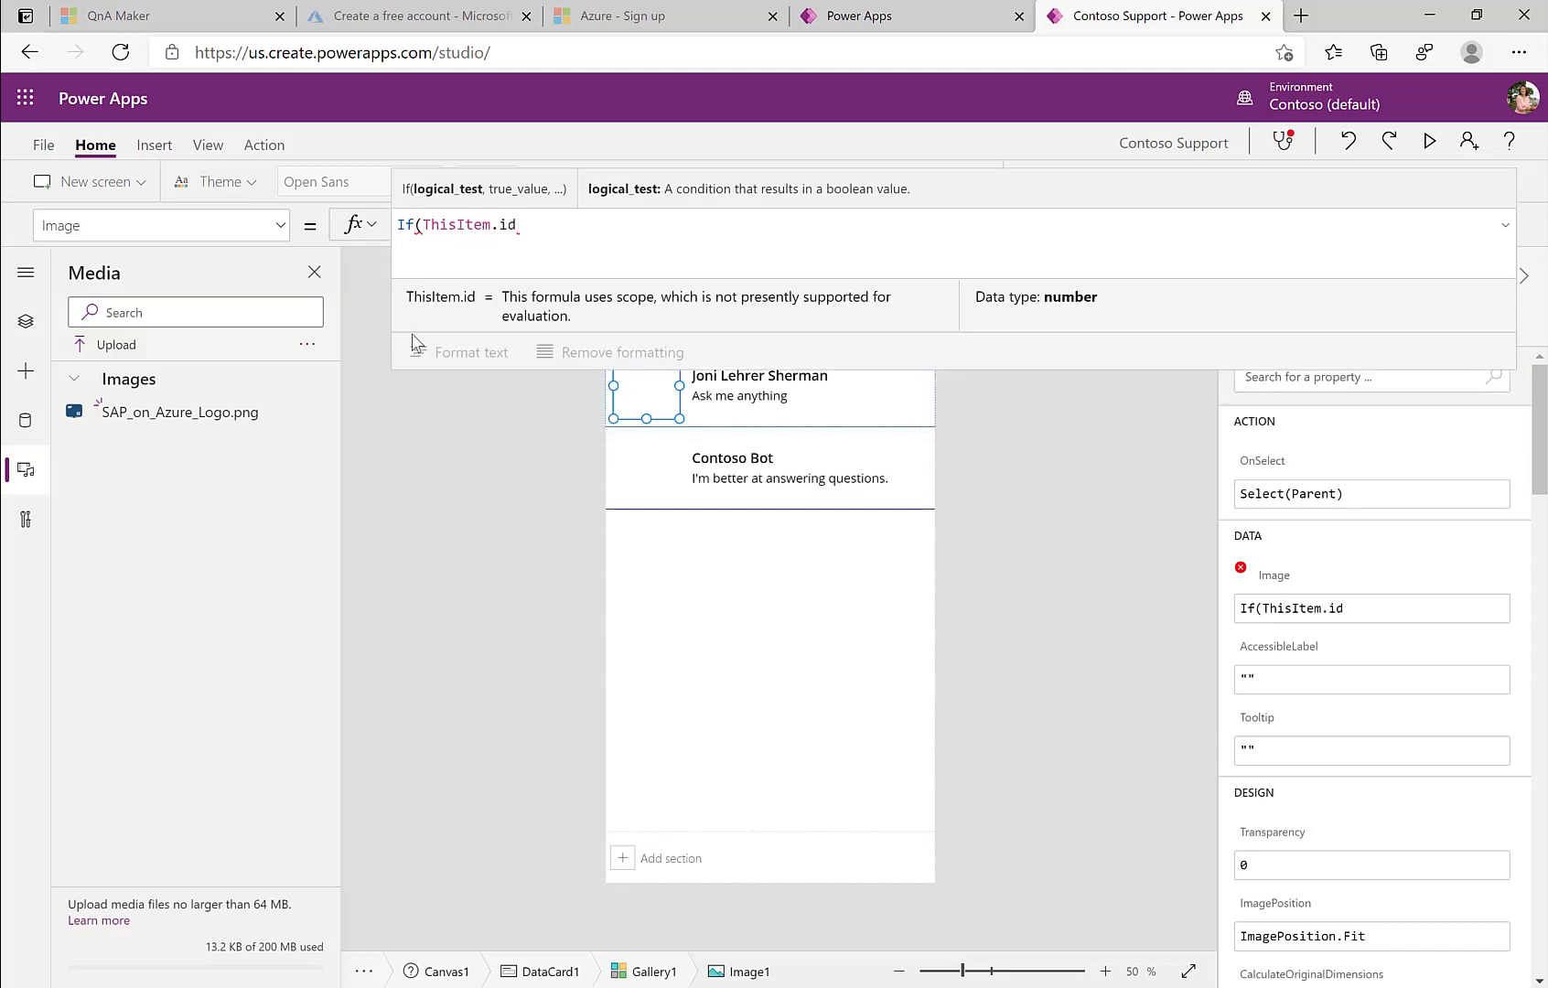
pyautogui.write(', User')
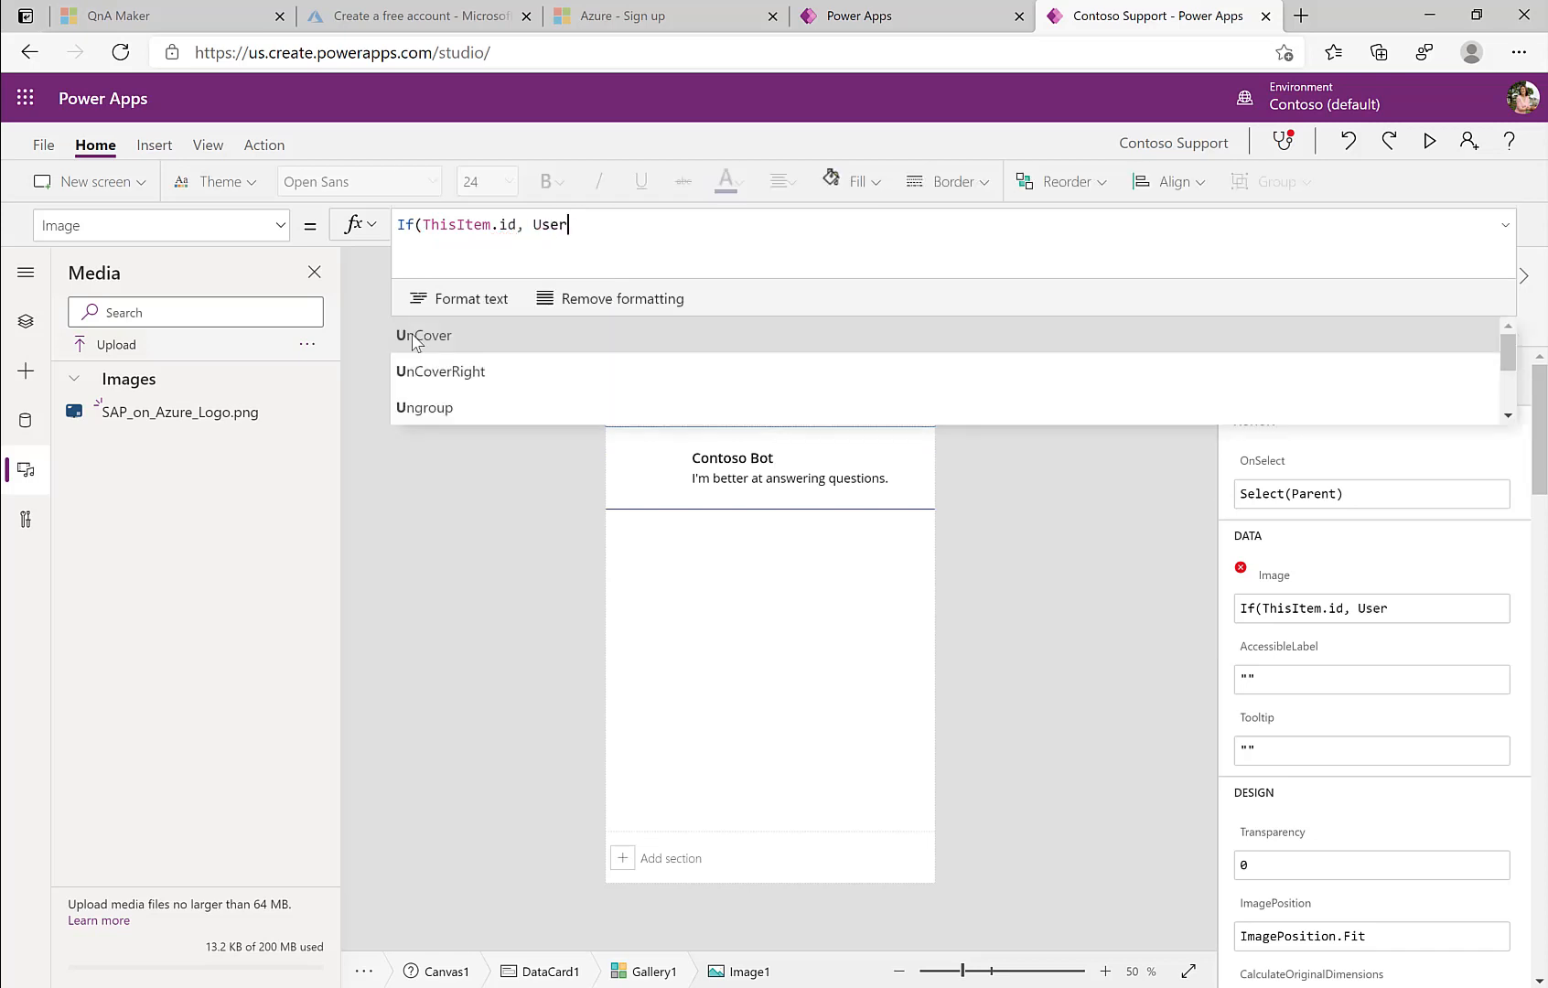
pyautogui.click(411, 336)
pyautogui.write('.I')
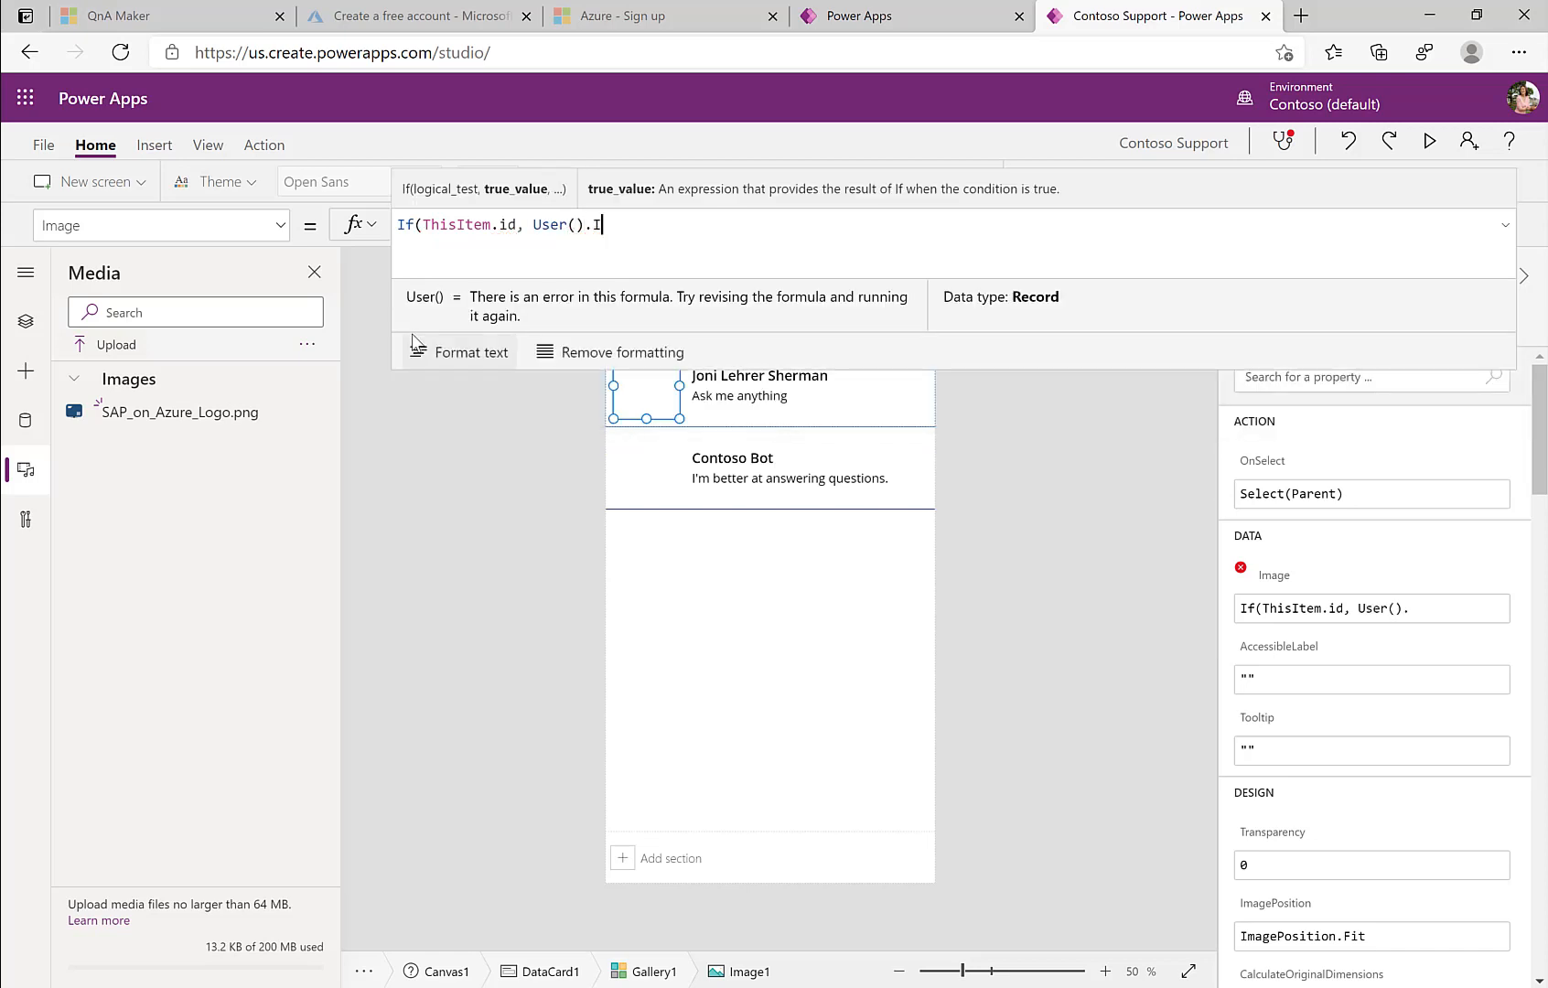
pyautogui.click(417, 340)
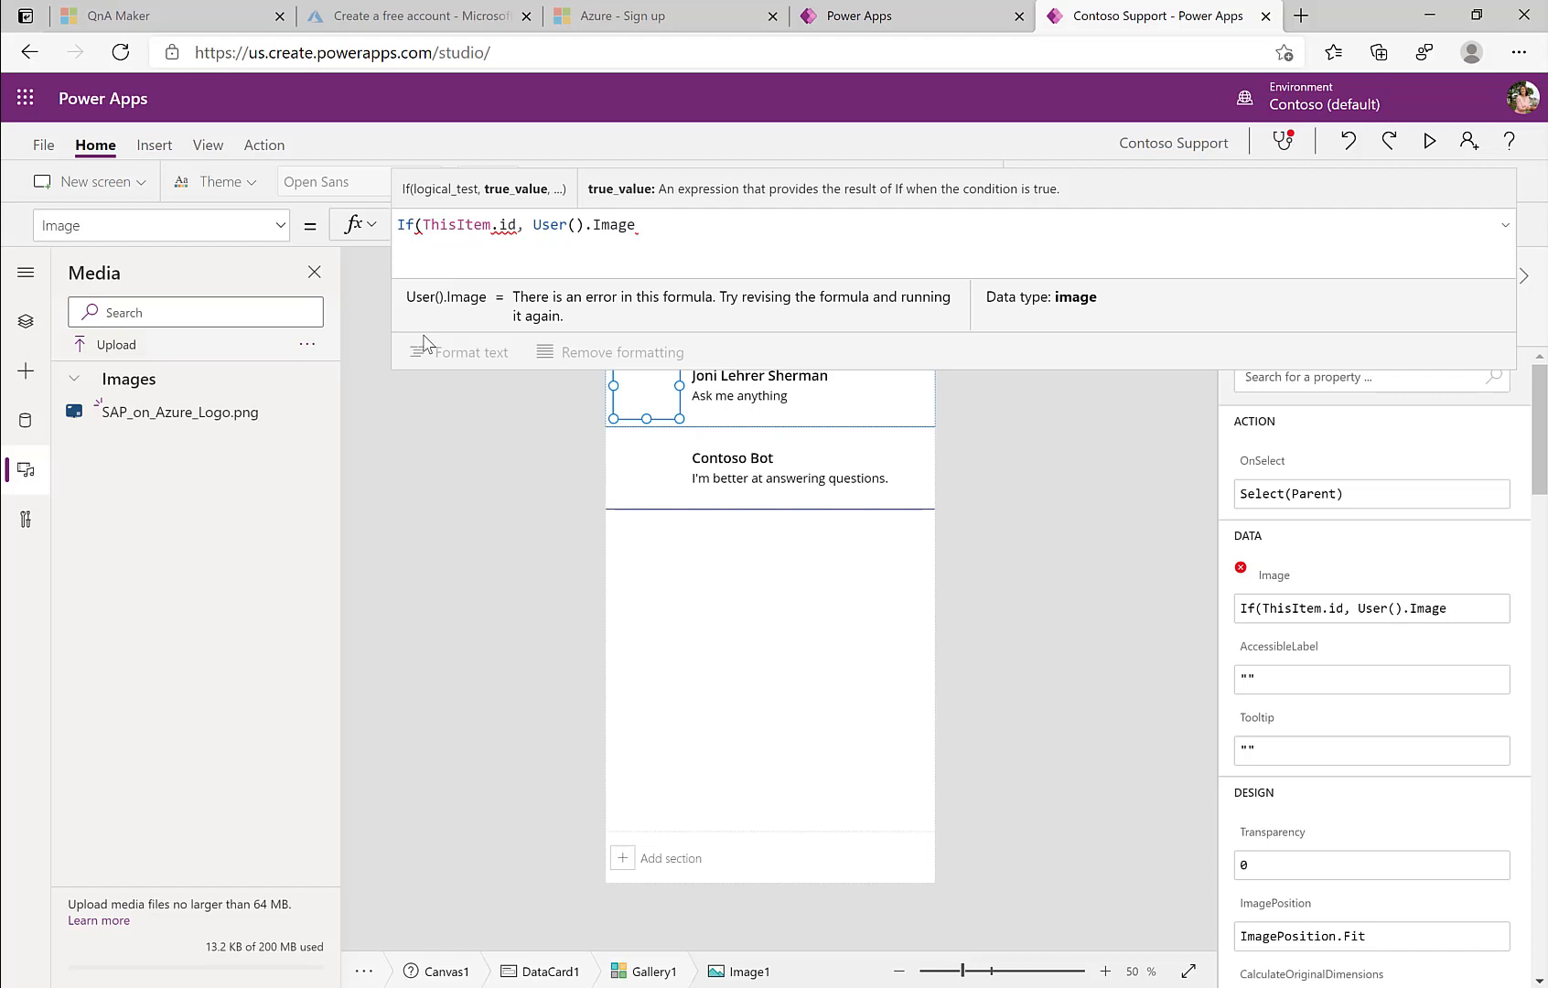
pyautogui.write(', SAP')
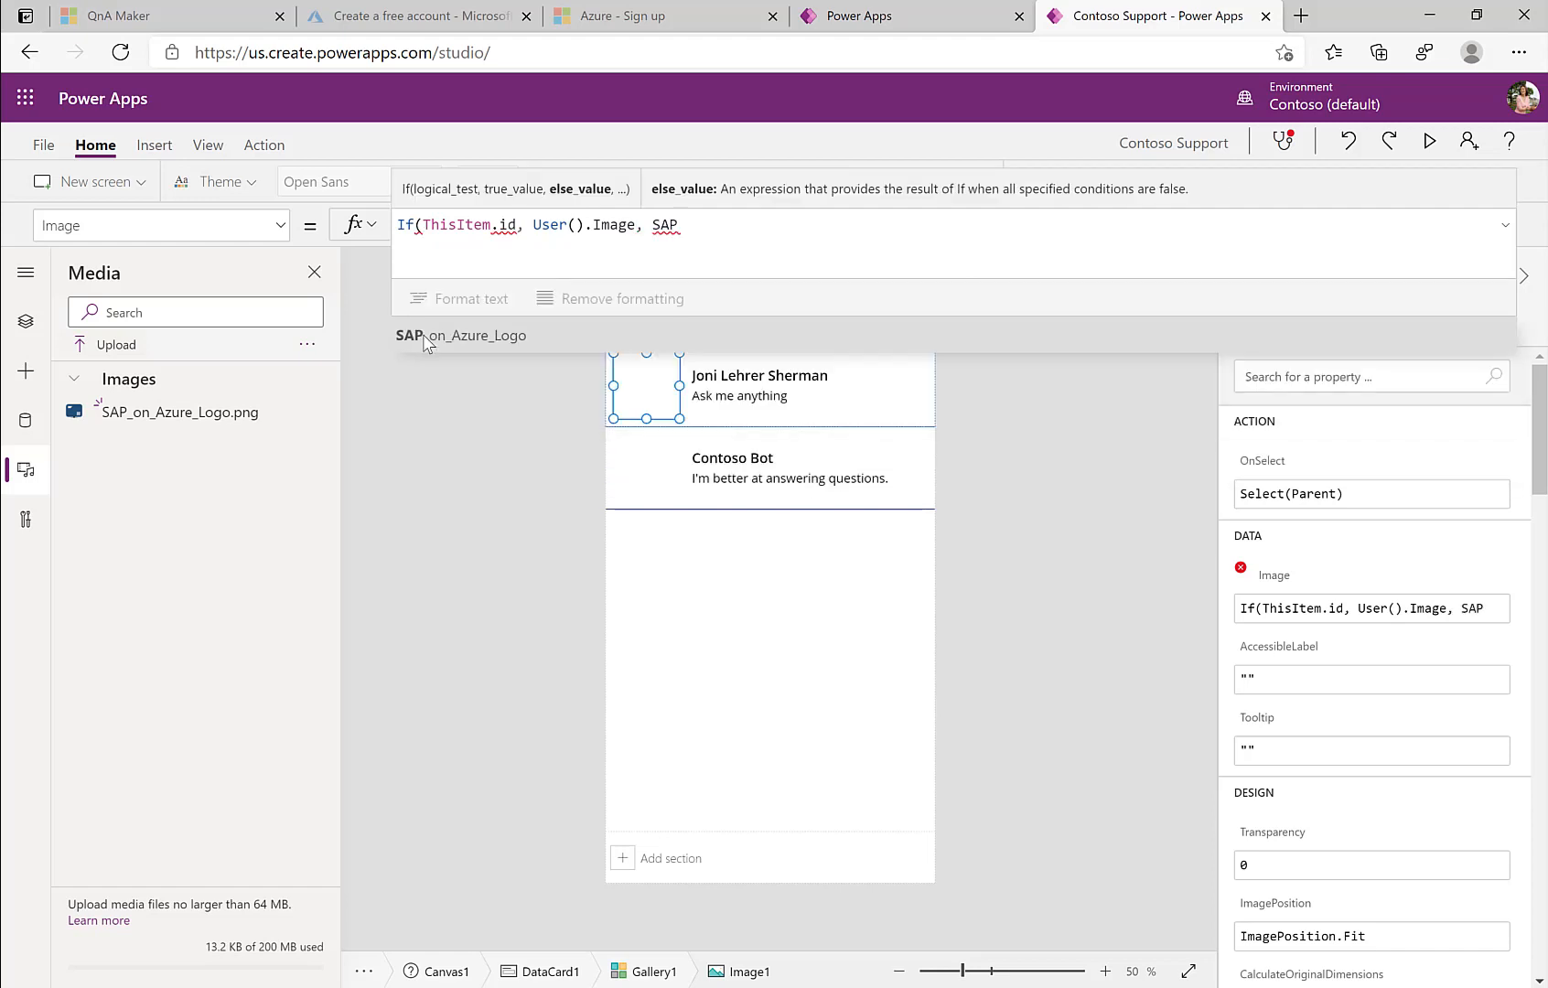
pyautogui.click(423, 339)
pyautogui.write(')')
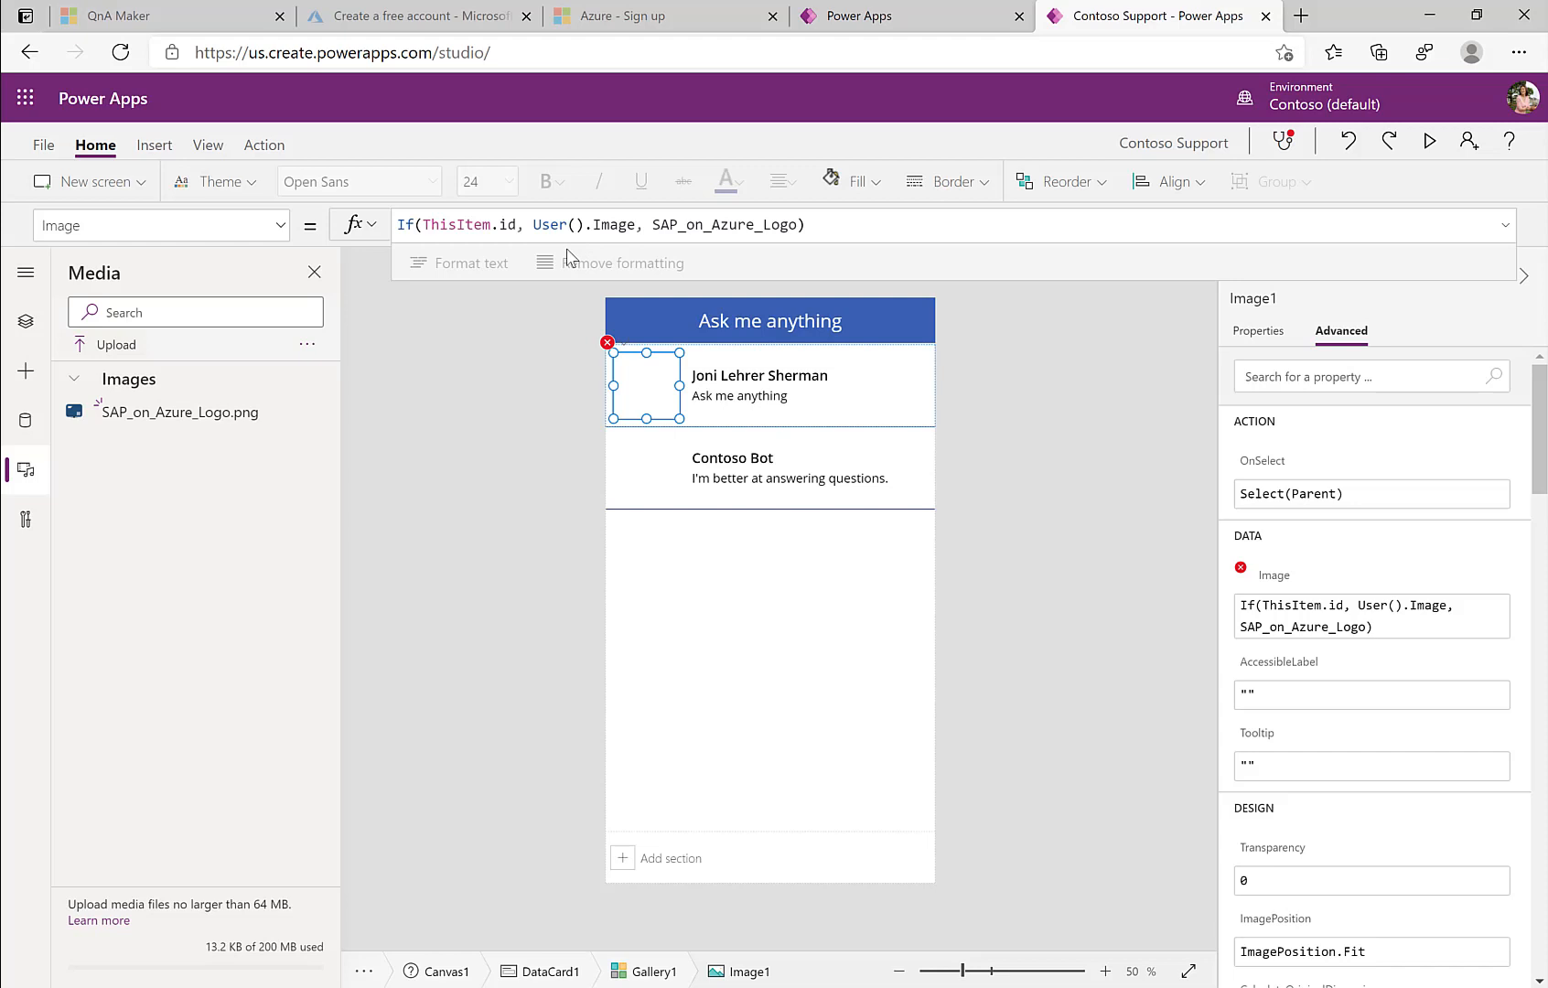
pyautogui.click(517, 226)
pyautogui.write('=1')
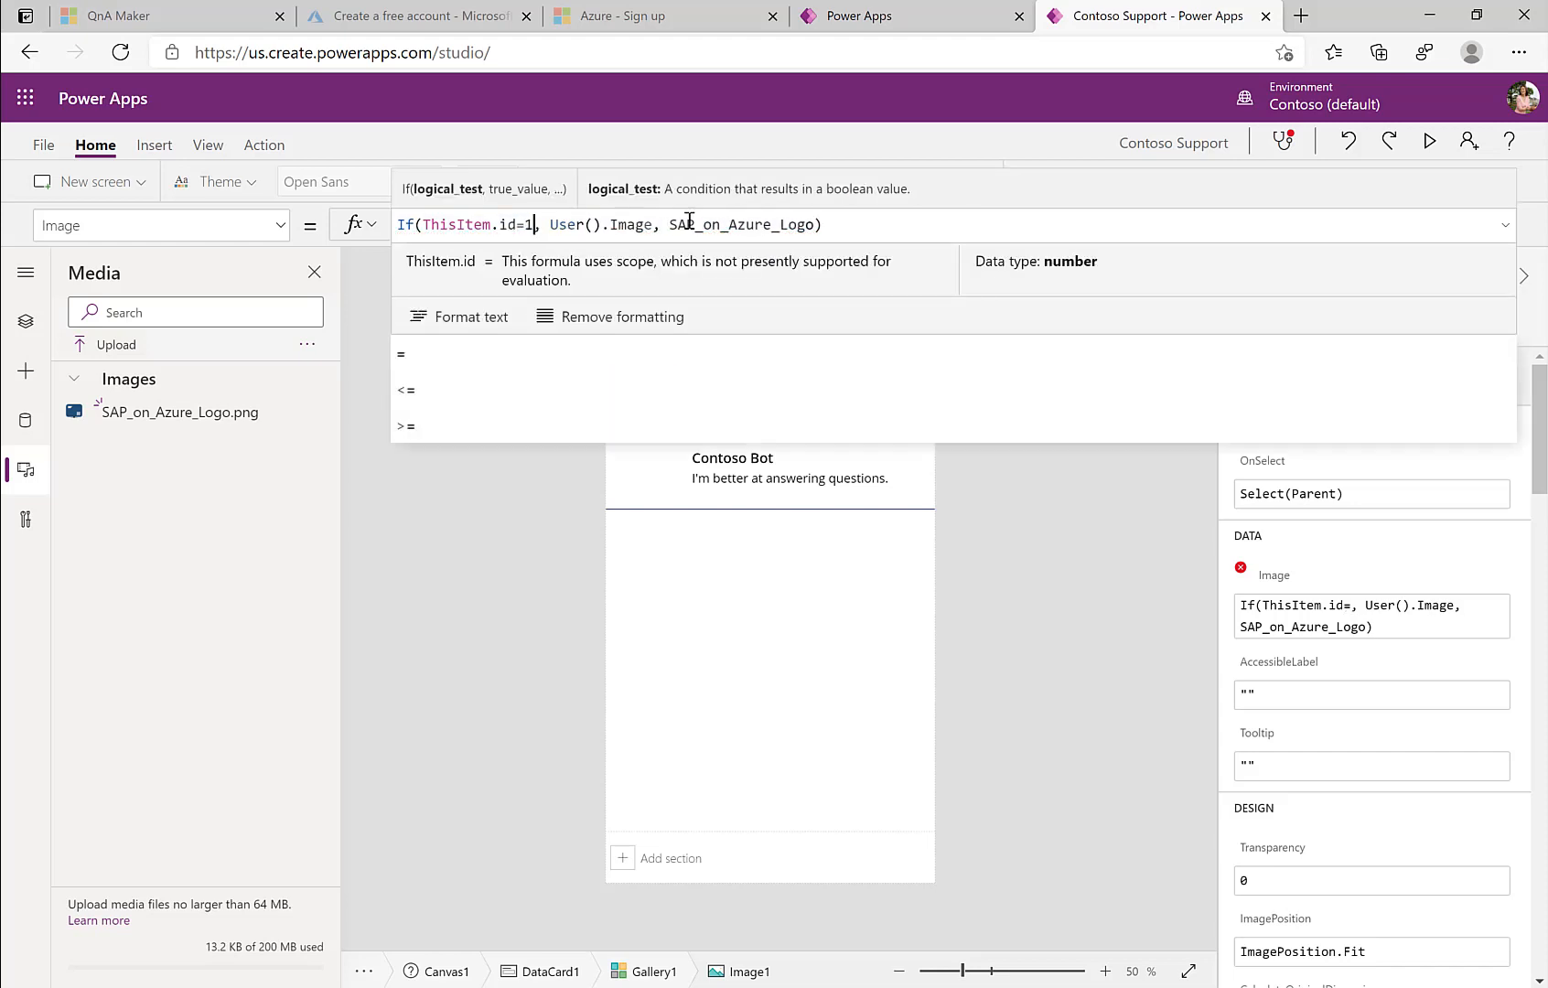
pyautogui.click(557, 442)
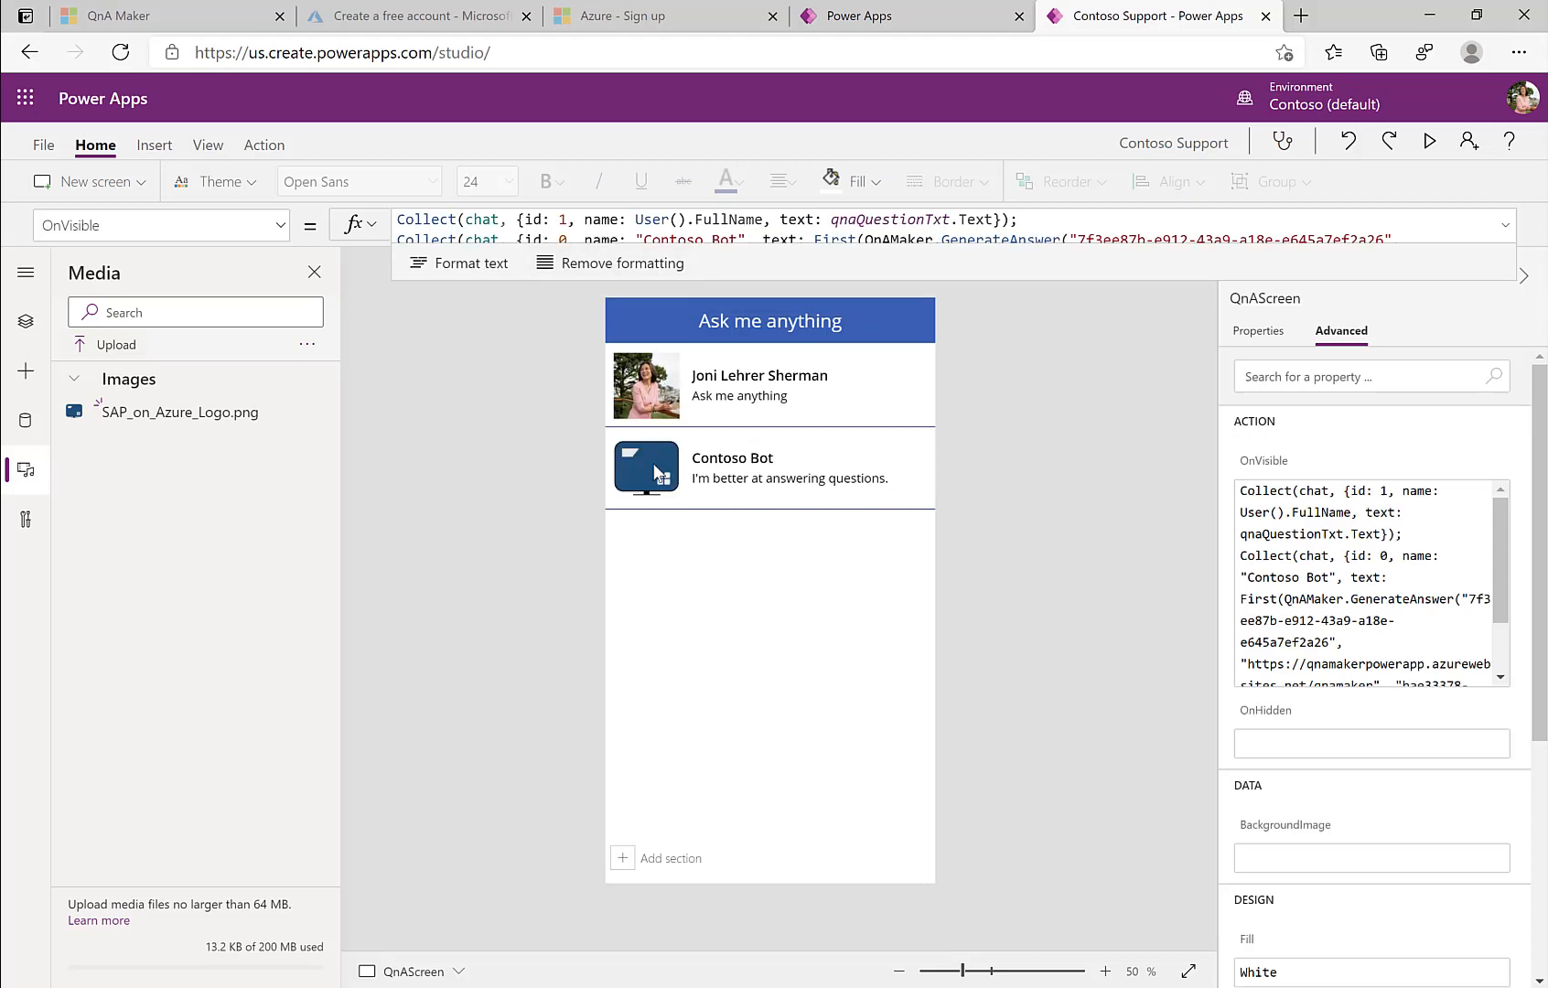
# Step: Shrink the Title1 name label and set its font size to 14
pyautogui.click(732, 386)
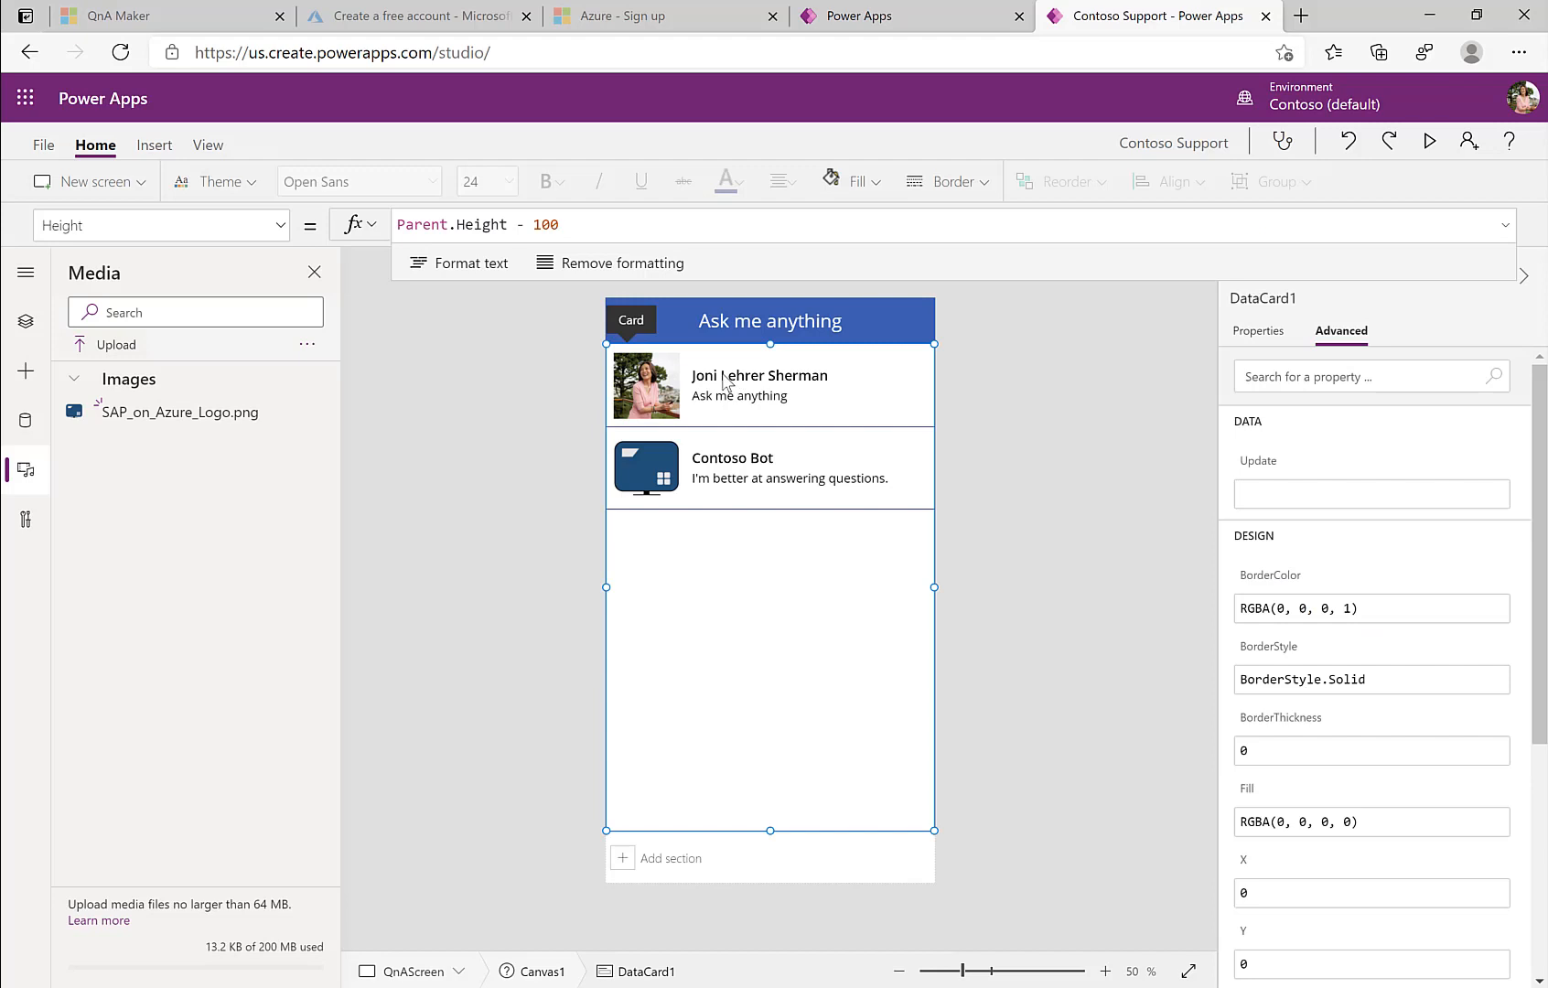
pyautogui.click(725, 378)
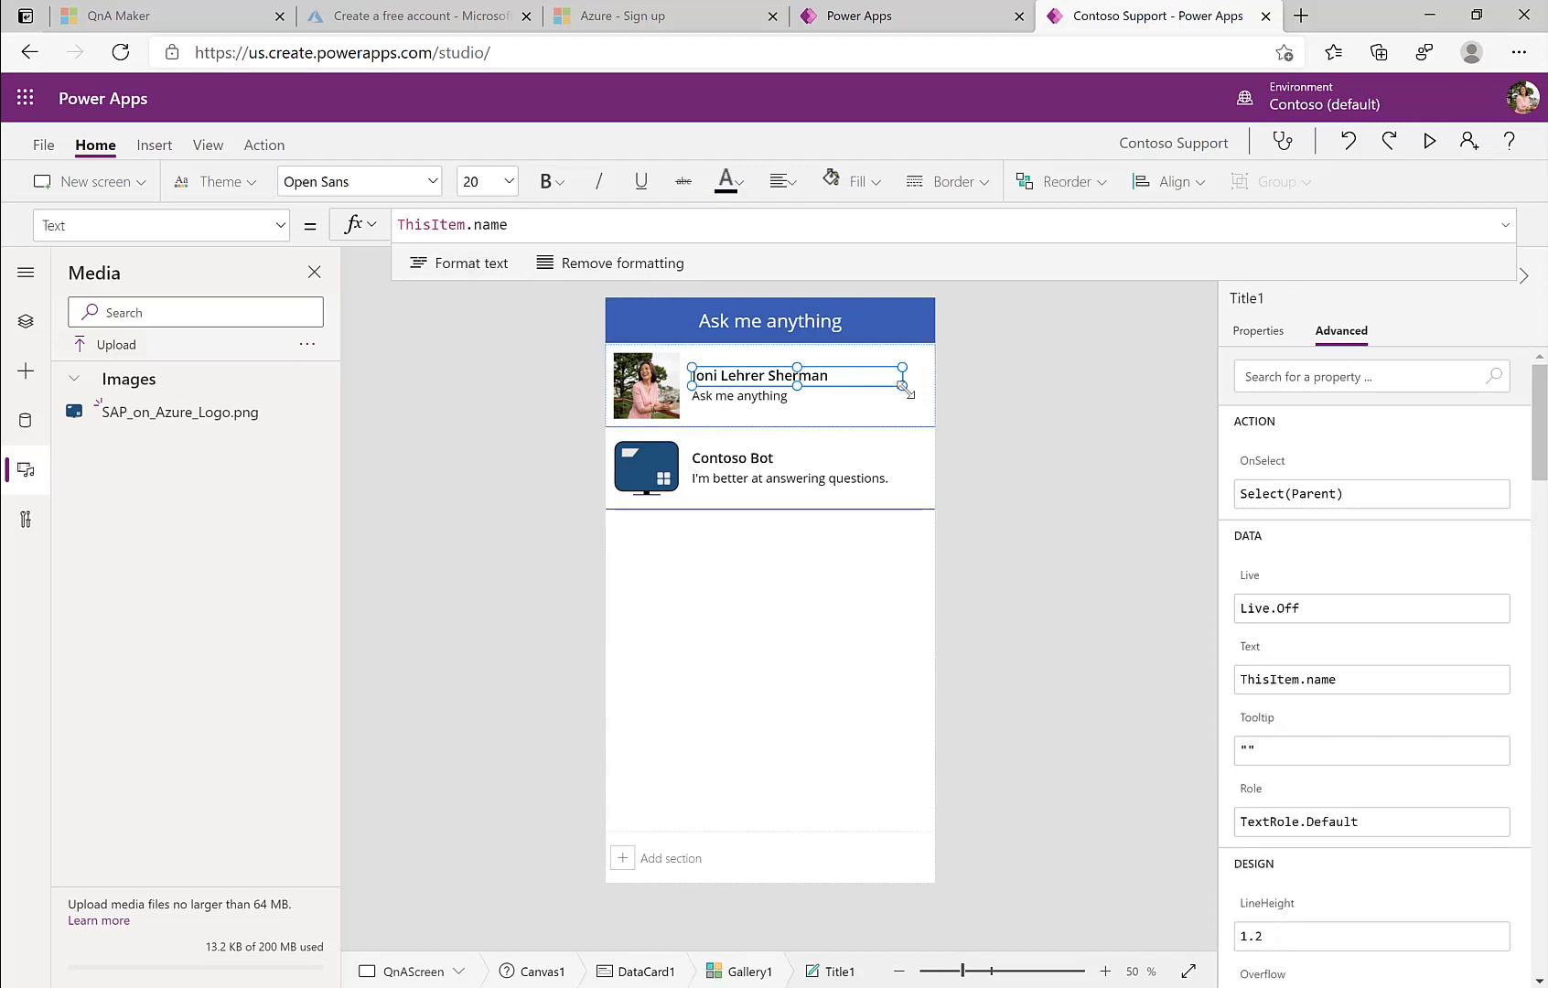
pyautogui.moveTo(901, 386); pyautogui.dragTo(860, 380)
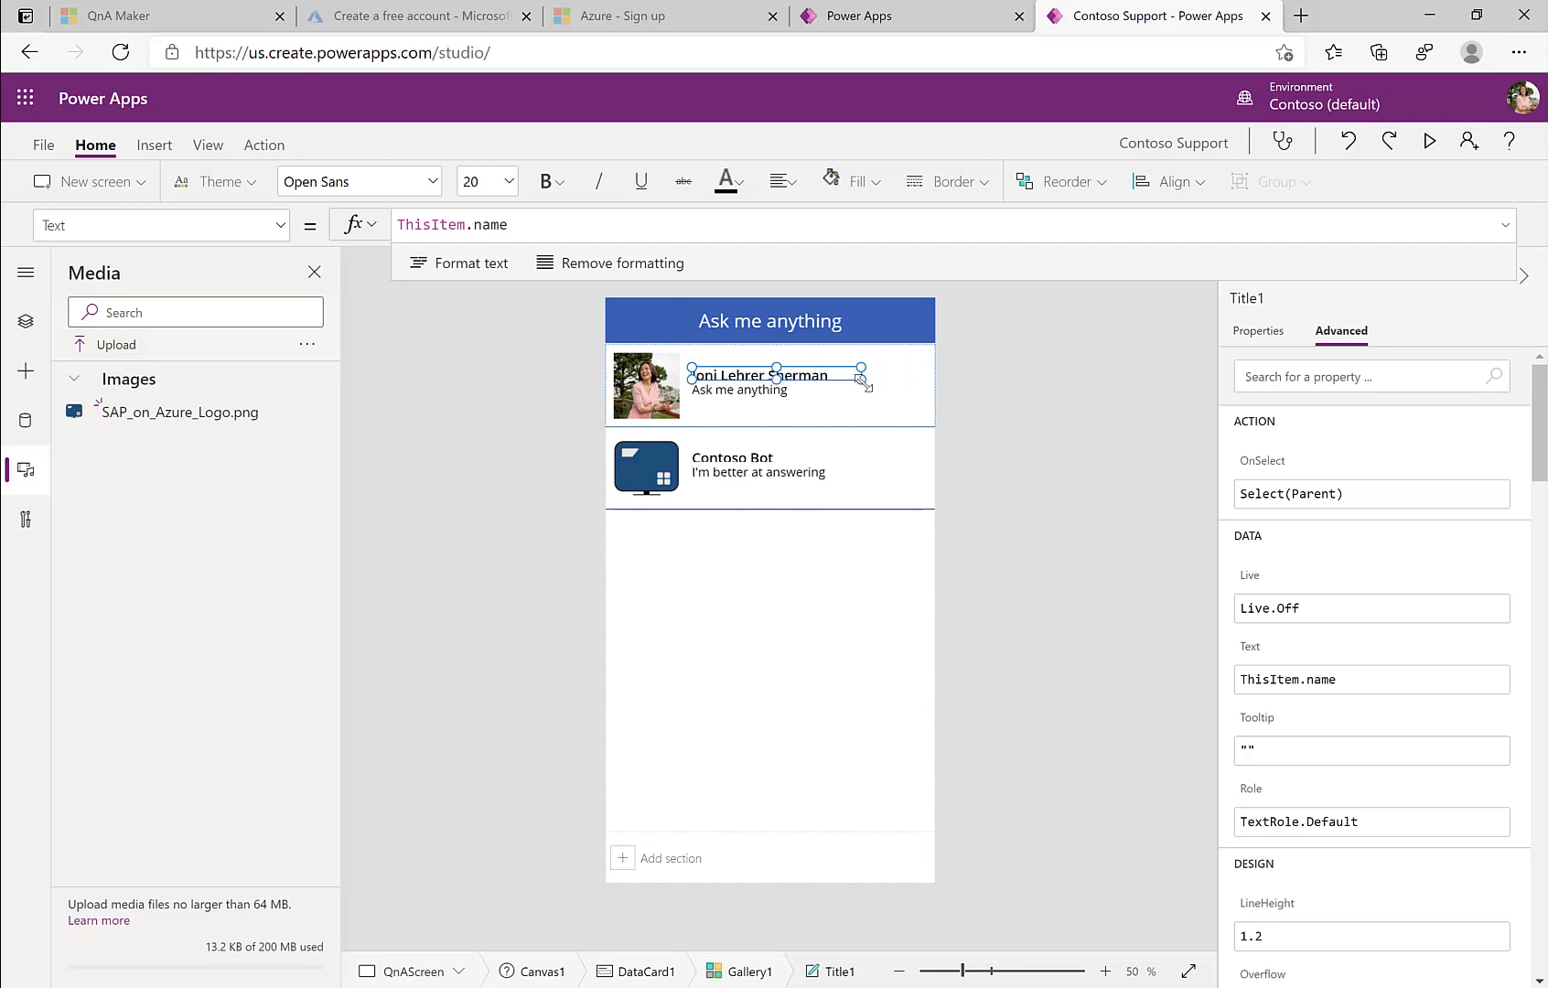
pyautogui.click(1277, 337)
pyautogui.click(1500, 438)
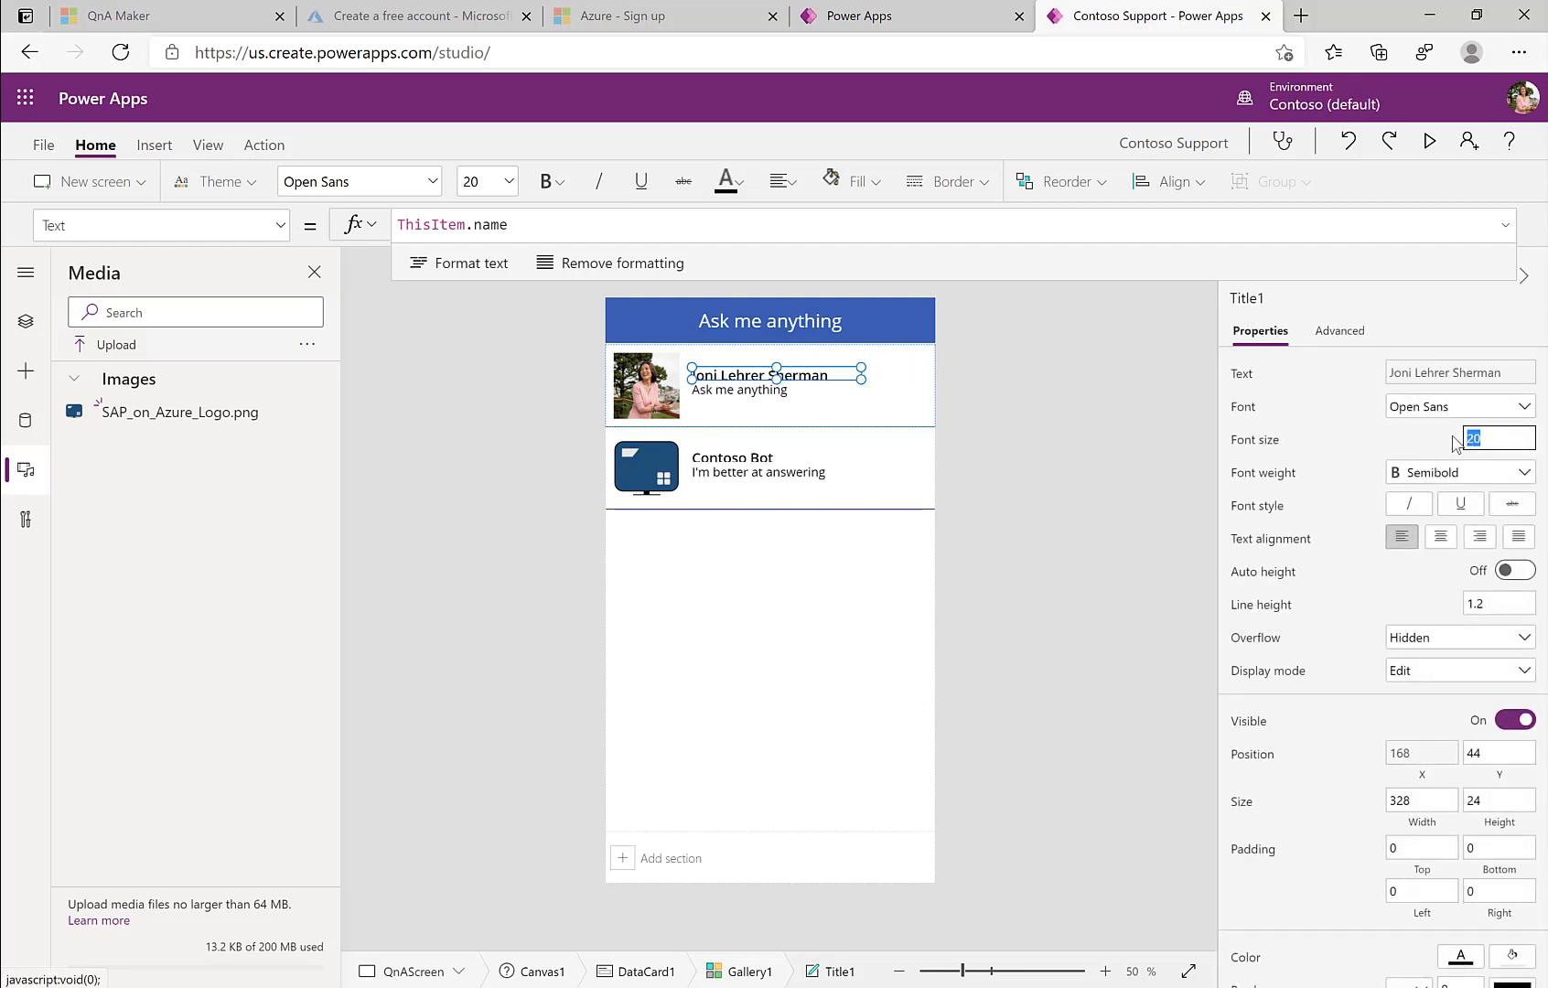
# Step: Enlarge the Subtitle1 message label to 454 by 72
pyautogui.click(776, 393)
pyautogui.moveTo(860, 400); pyautogui.dragTo(925, 421)
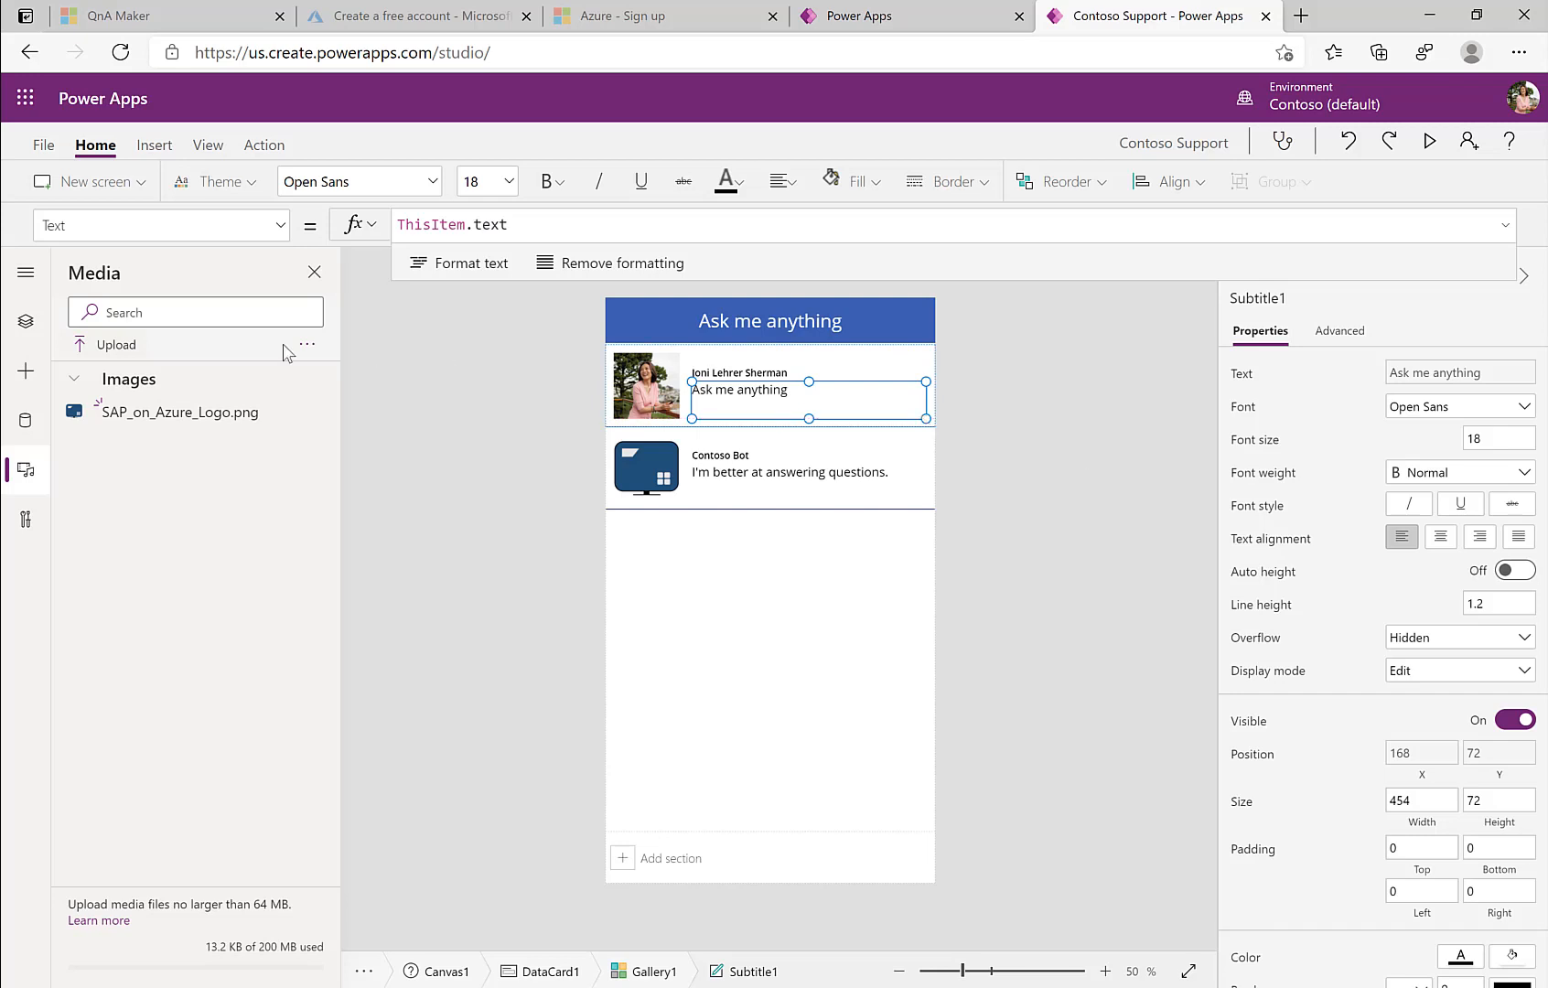
pyautogui.click(26, 321)
pyautogui.click(144, 552)
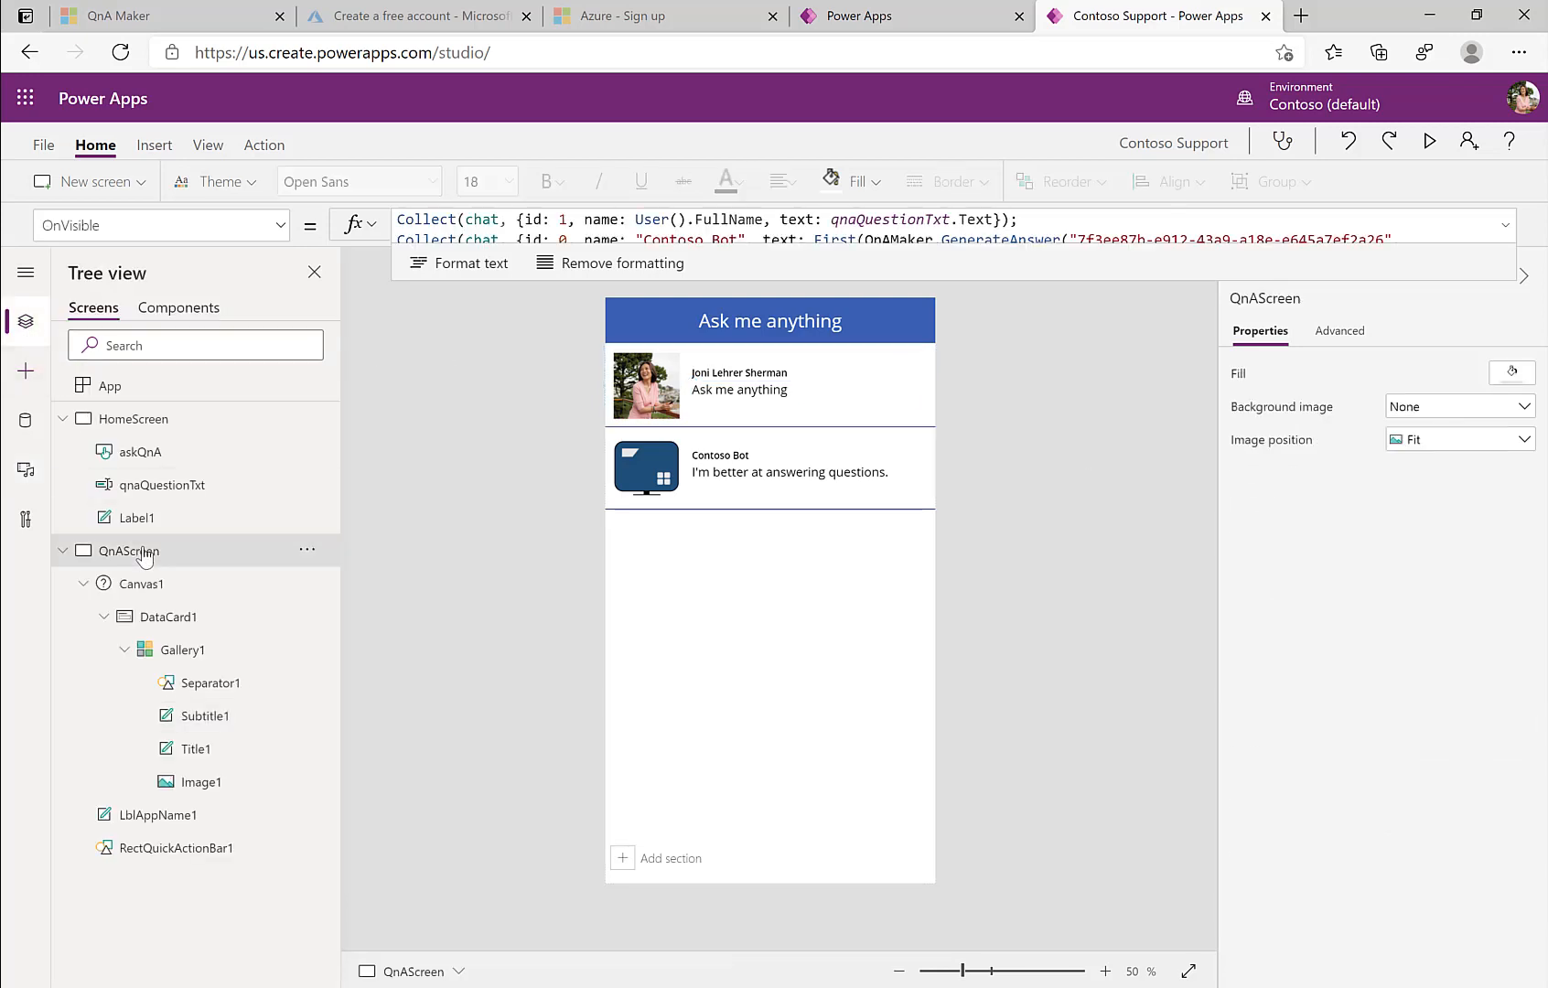
# Step: Preview from HomeScreen, ask 'can i wipe my data?', get the Surface data-wipe answer, then exit preview
pyautogui.click(128, 420)
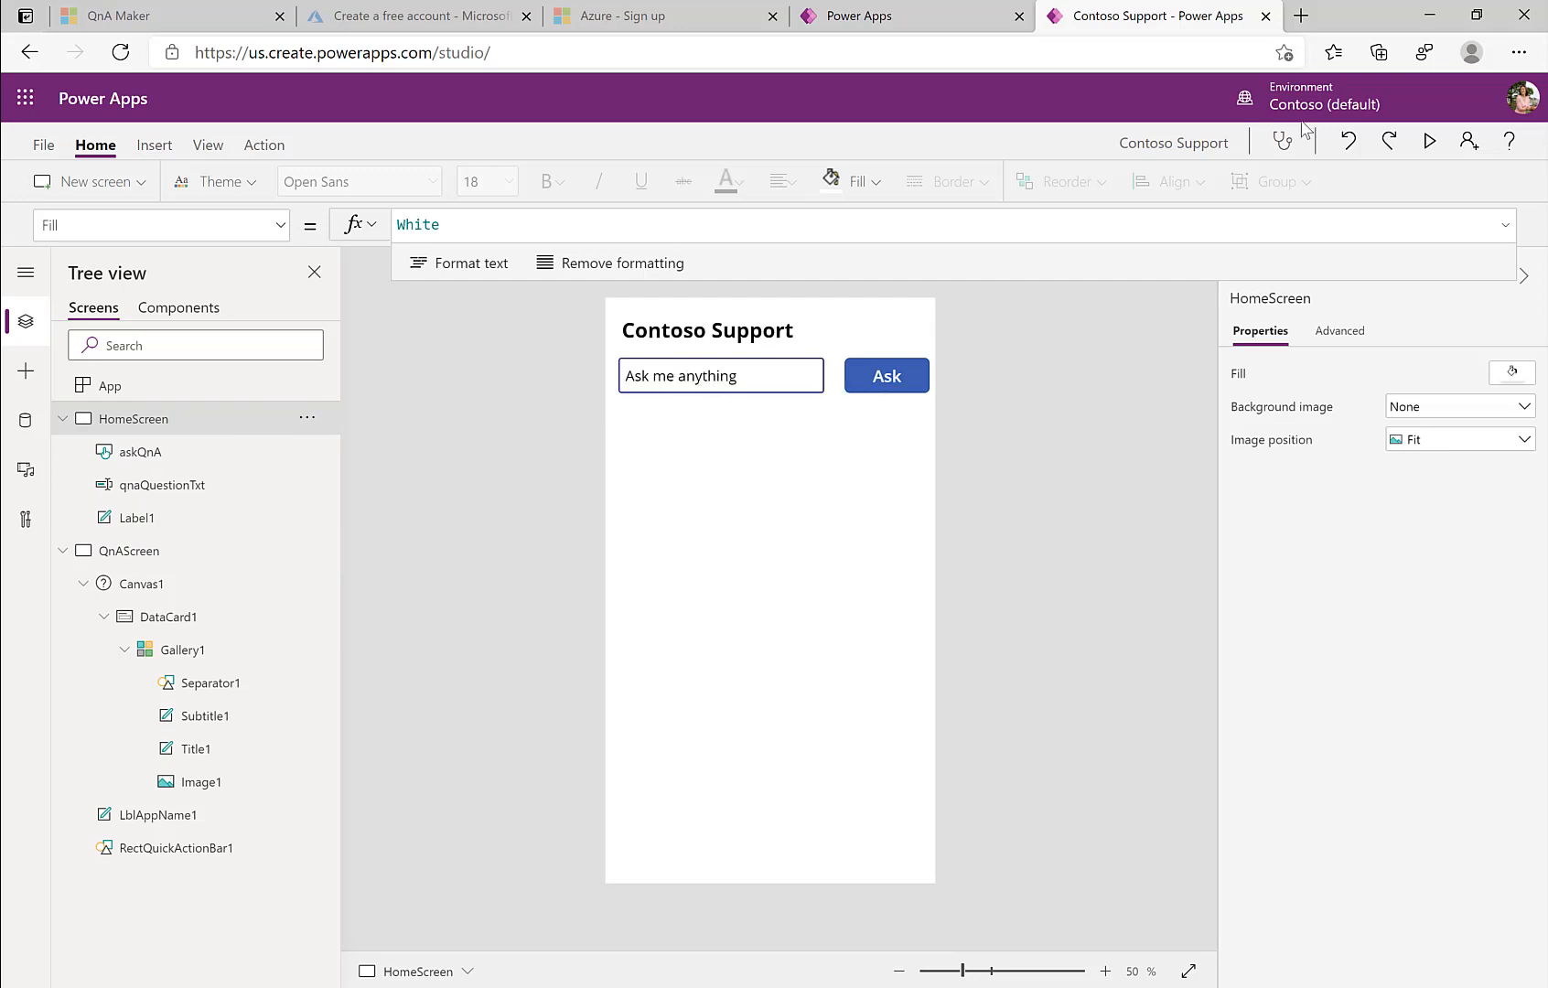
pyautogui.click(1428, 140)
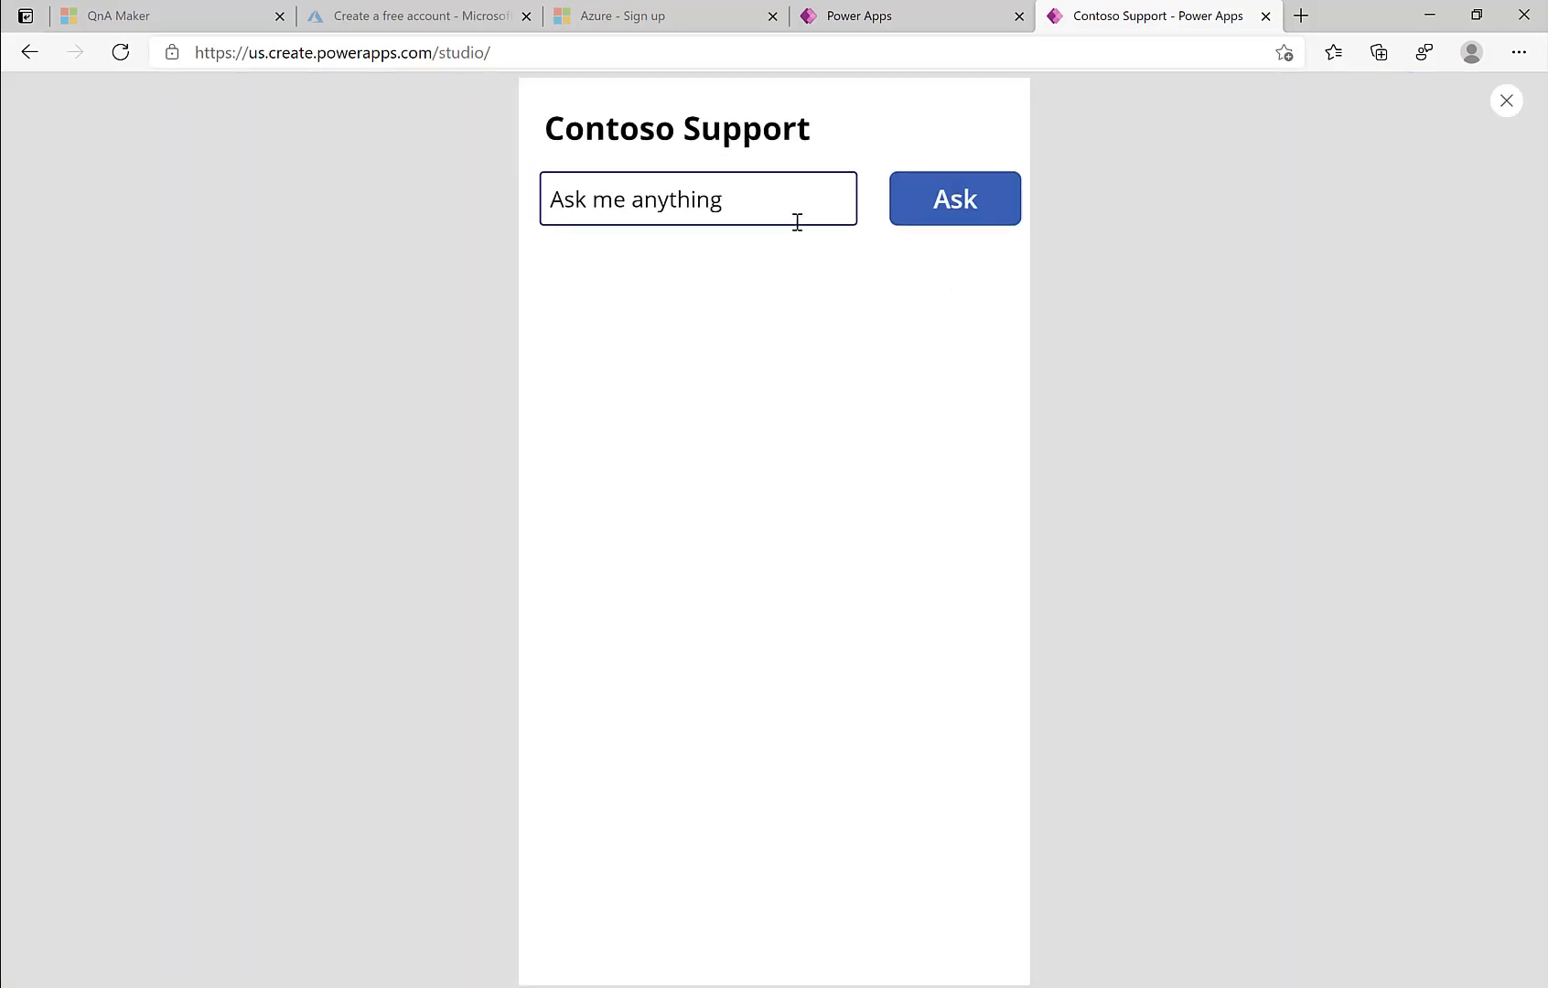
pyautogui.click(755, 210)
pyautogui.press('BackSpace')
pyautogui.write('can i wipe my data?')
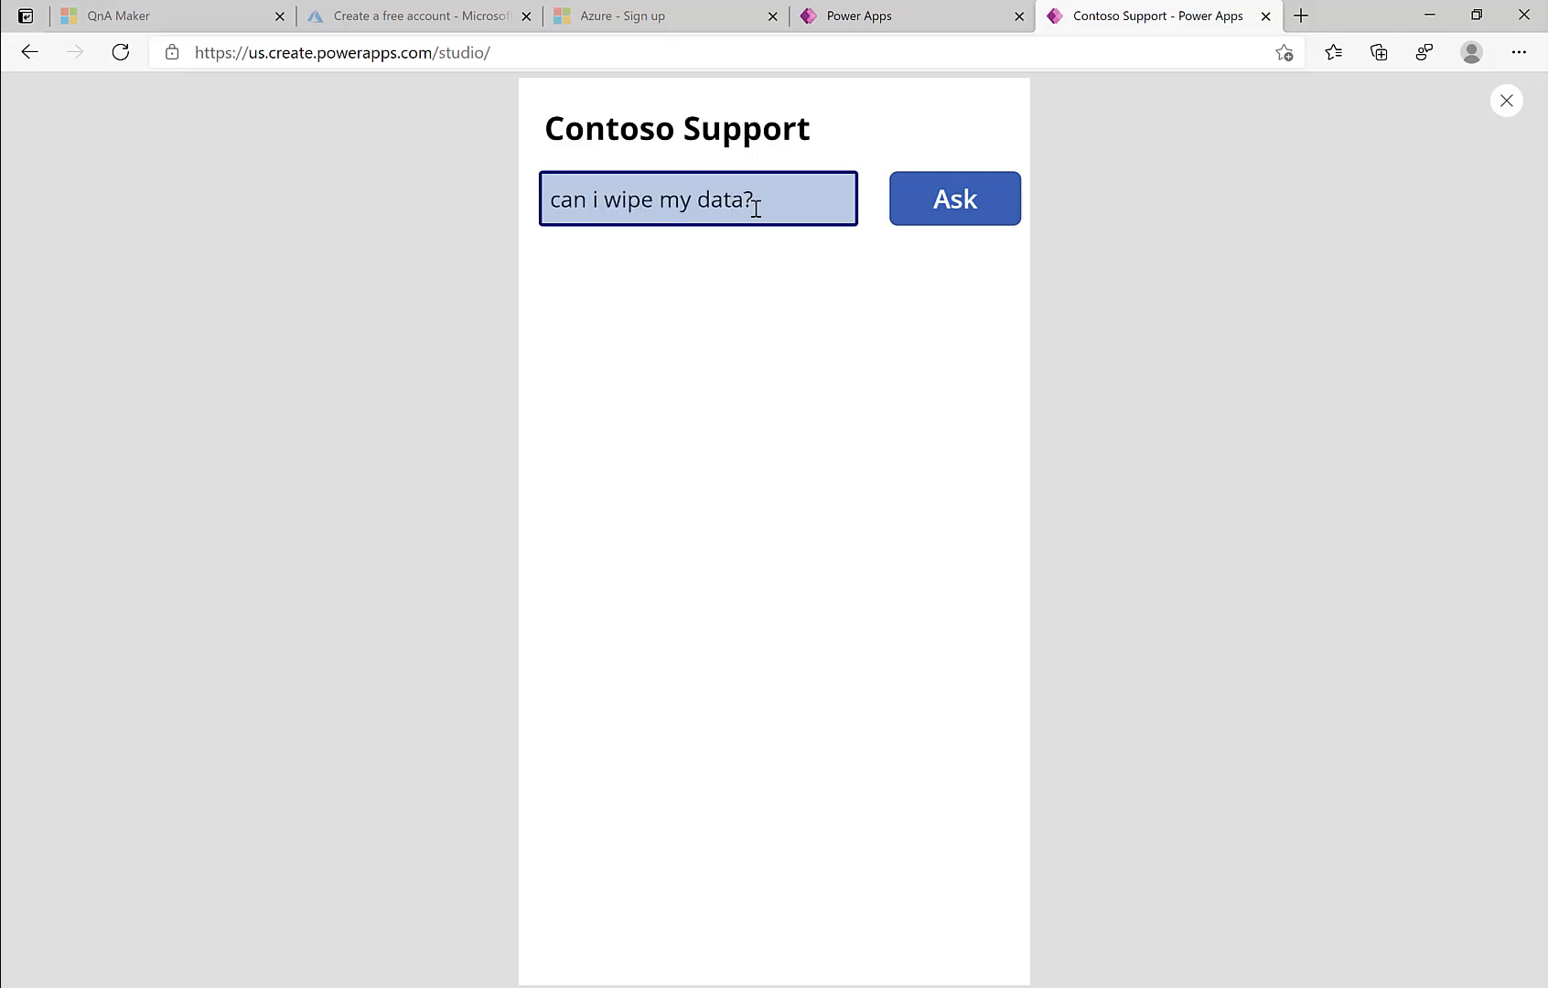
pyautogui.click(971, 208)
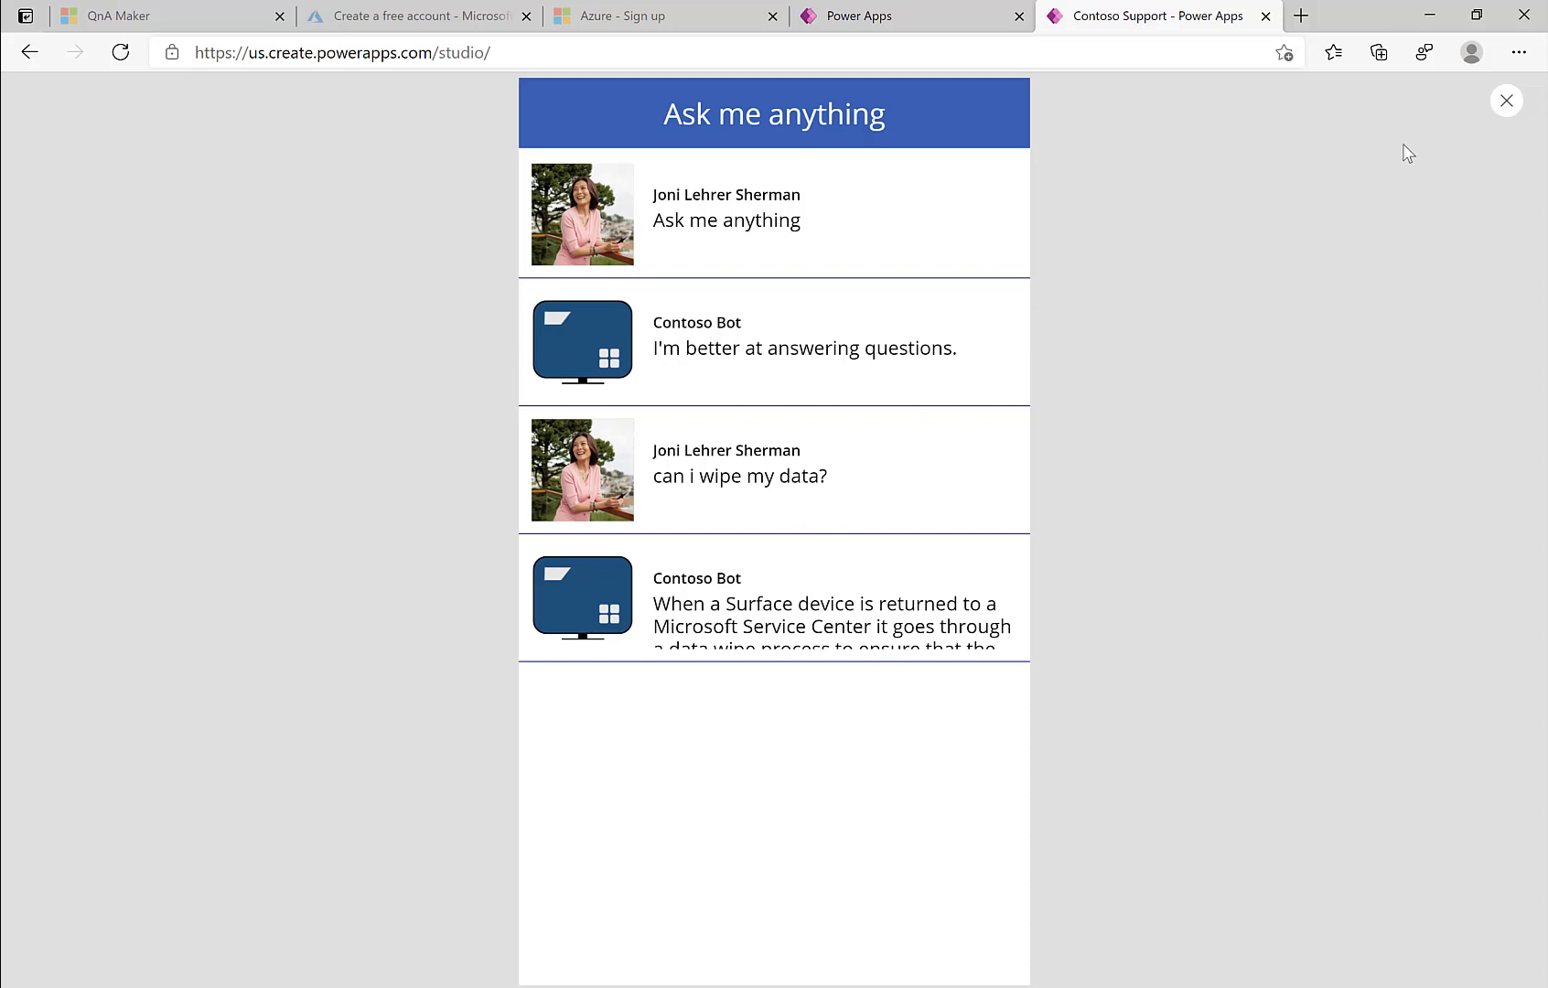
pyautogui.click(1506, 100)
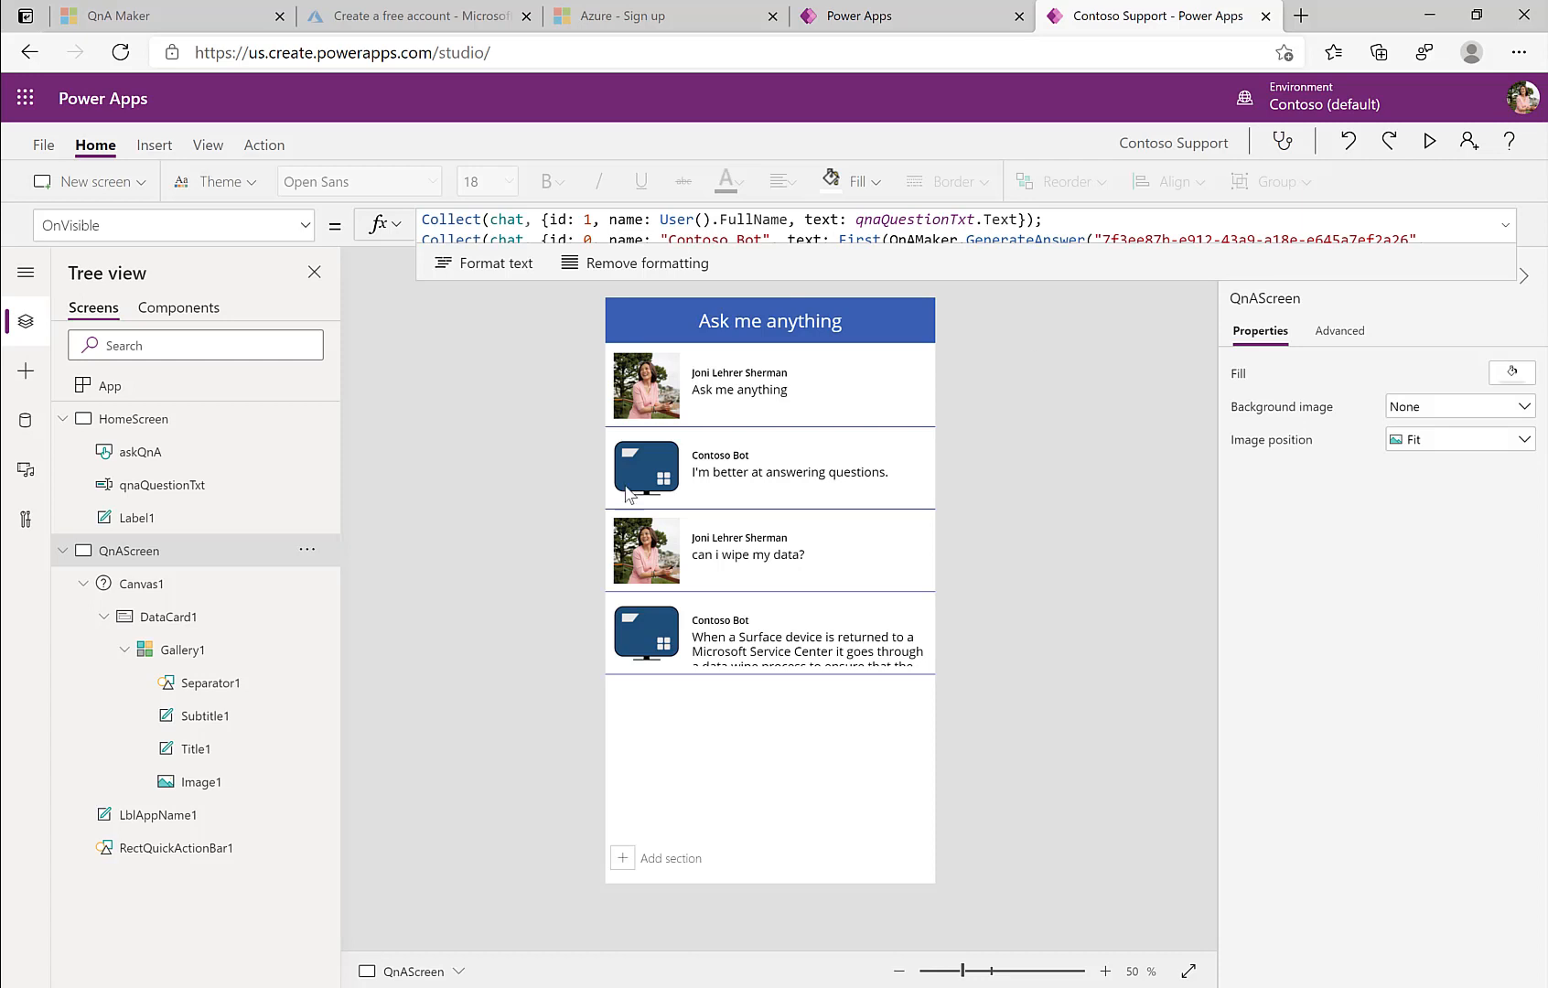
# Step: Add a button labelled 'Back' to the QnA screen's header
pyautogui.click(25, 370)
pyautogui.moveTo(109, 624); pyautogui.dragTo(889, 326)
pyautogui.doubleClick(845, 340)
pyautogui.write('Back')
pyautogui.moveTo(790, 355); pyautogui.dragTo(868, 332)
# Step: Add a text input and an Ask button at the bottom of the QnA screen
pyautogui.click(985, 427)
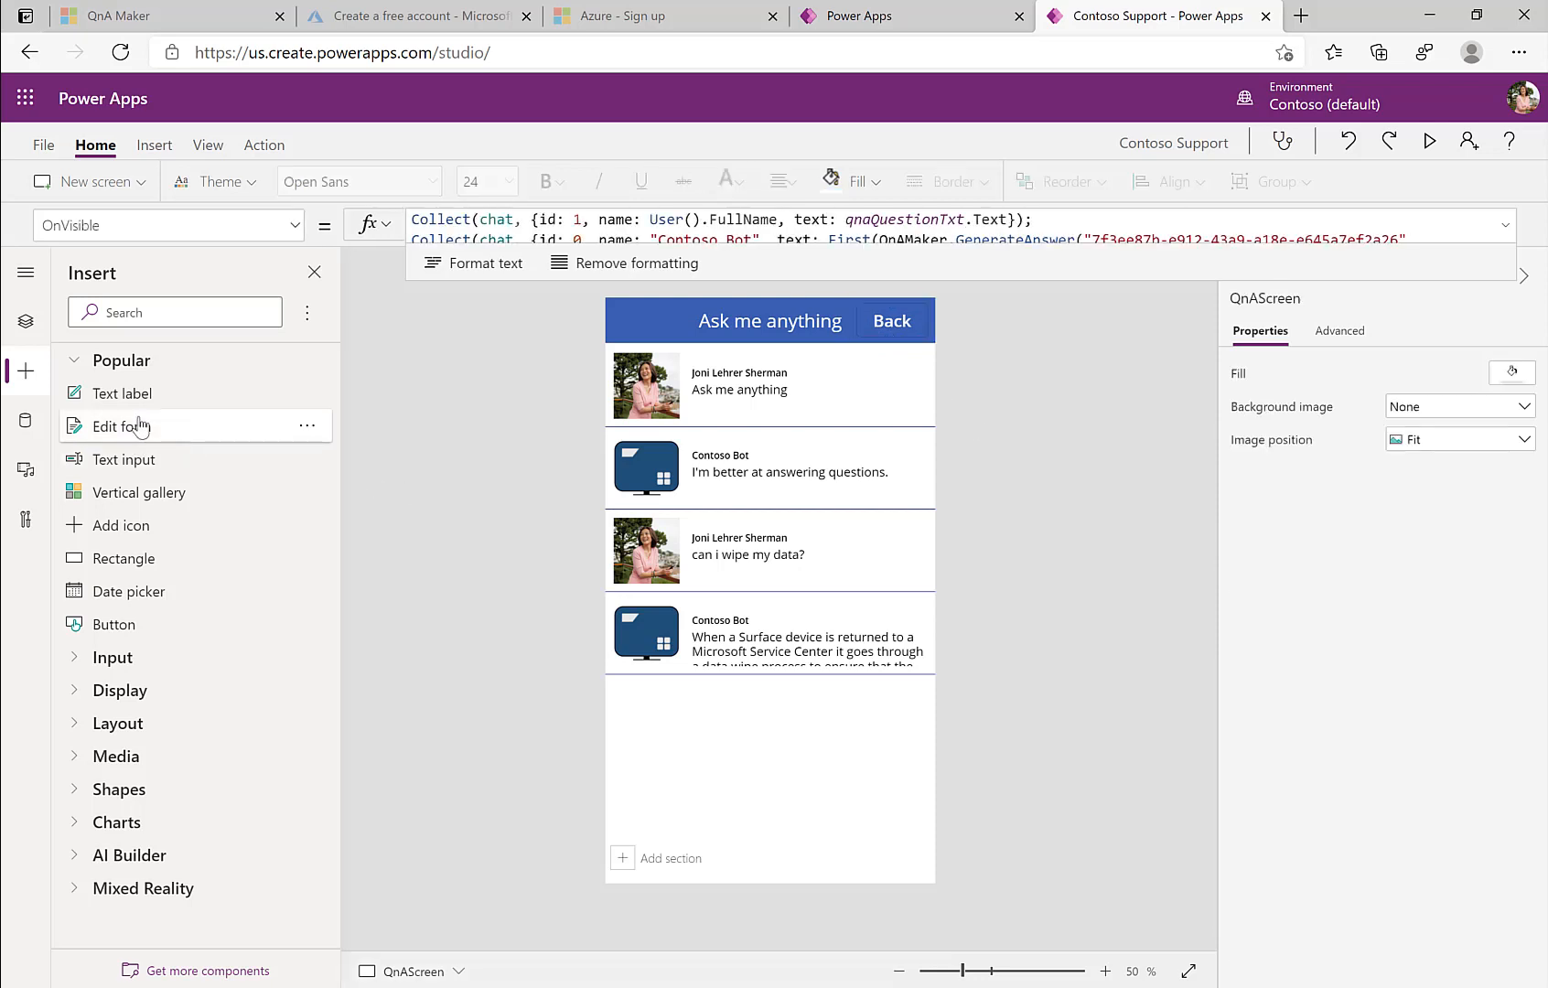
pyautogui.moveTo(121, 459); pyautogui.dragTo(684, 841)
pyautogui.moveTo(893, 876); pyautogui.dragTo(856, 877)
pyautogui.moveTo(125, 629); pyautogui.dragTo(887, 857)
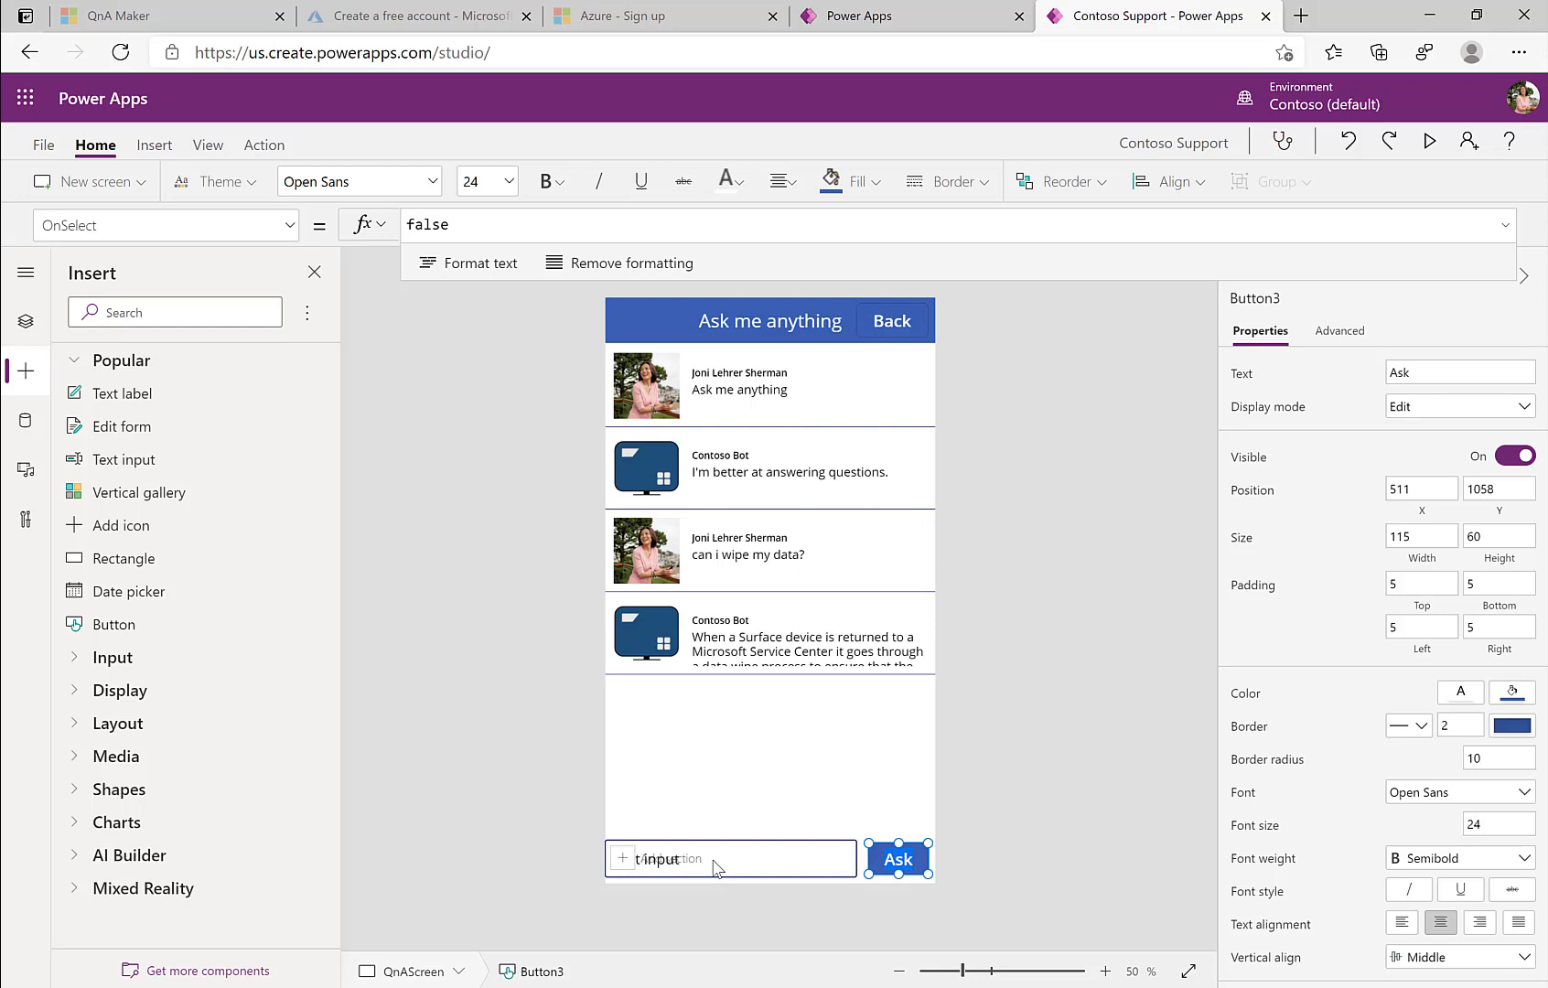
# Step: Give the text input Default 'More questions' and rename it qnaQuestion2
pyautogui.click(713, 867)
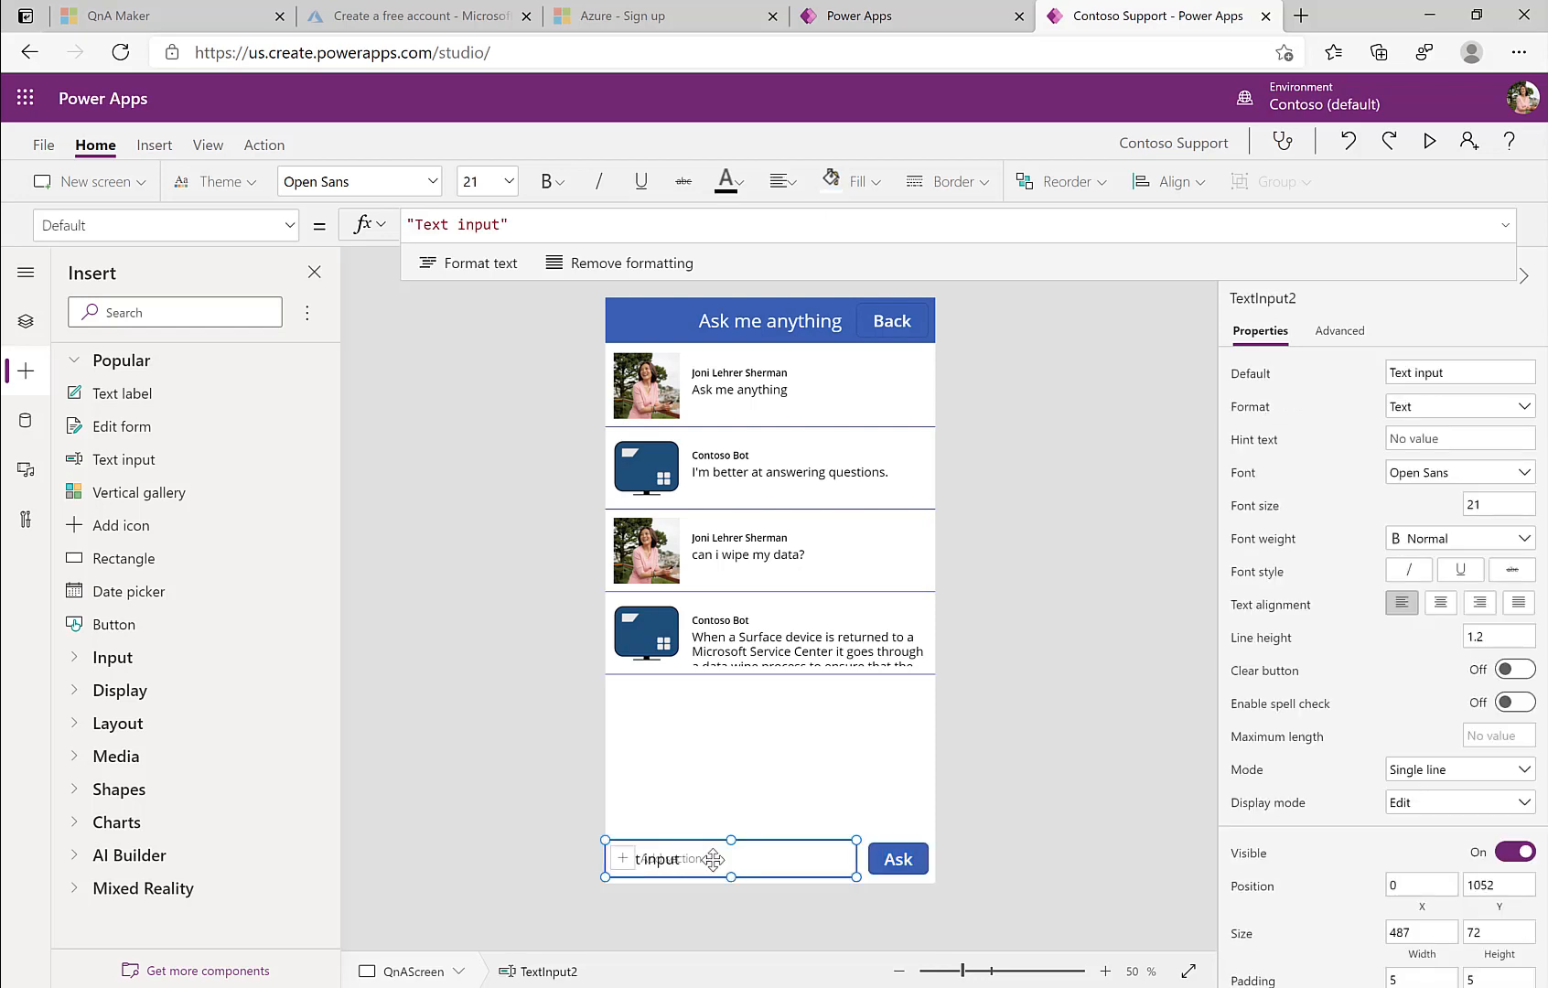
pyautogui.click(1482, 373)
pyautogui.write('More questi')
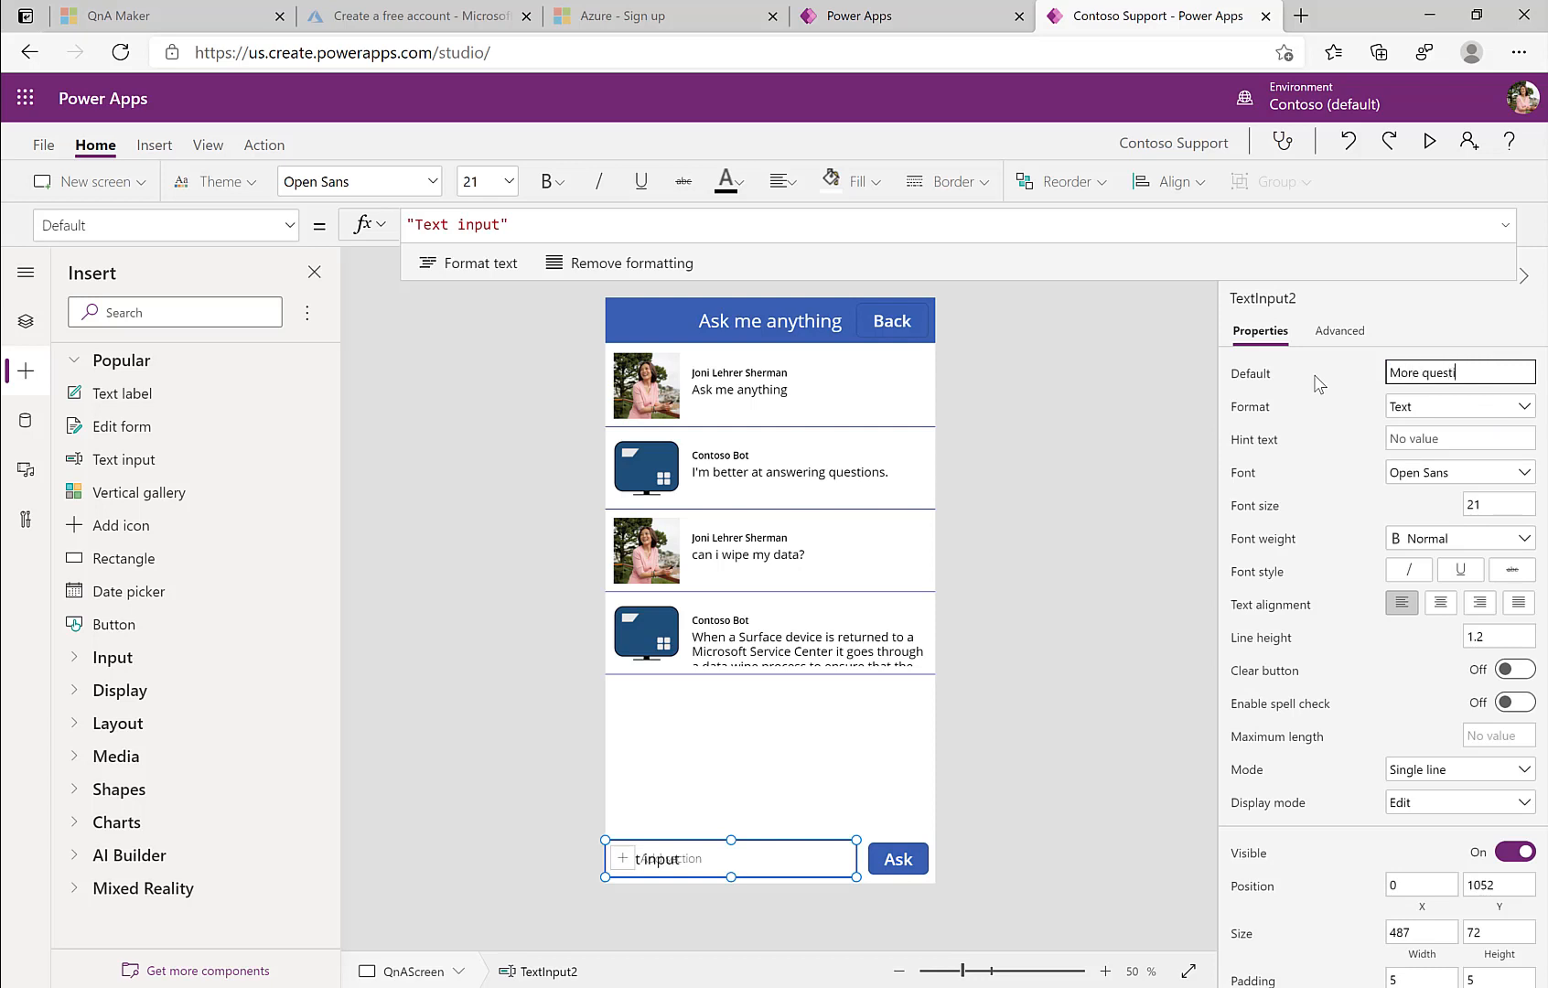
pyautogui.write('ons')
pyautogui.click(1315, 301)
pyautogui.write('qnaQuestion2')
pyautogui.press('Return')
pyautogui.click(896, 864)
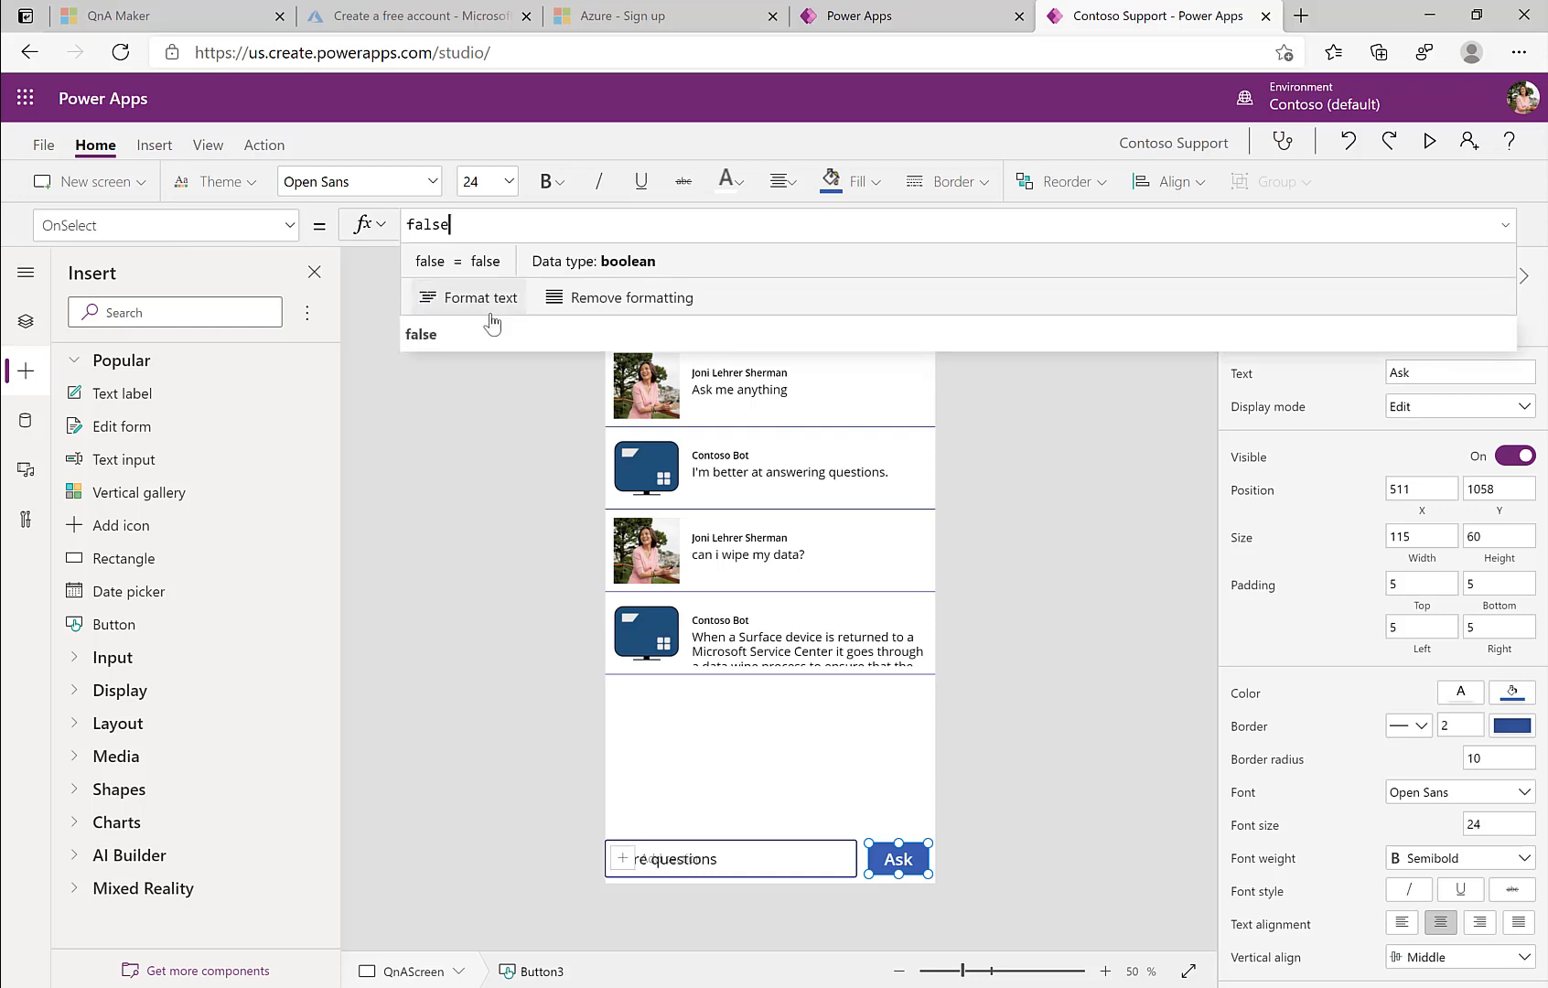
pyautogui.click(499, 456)
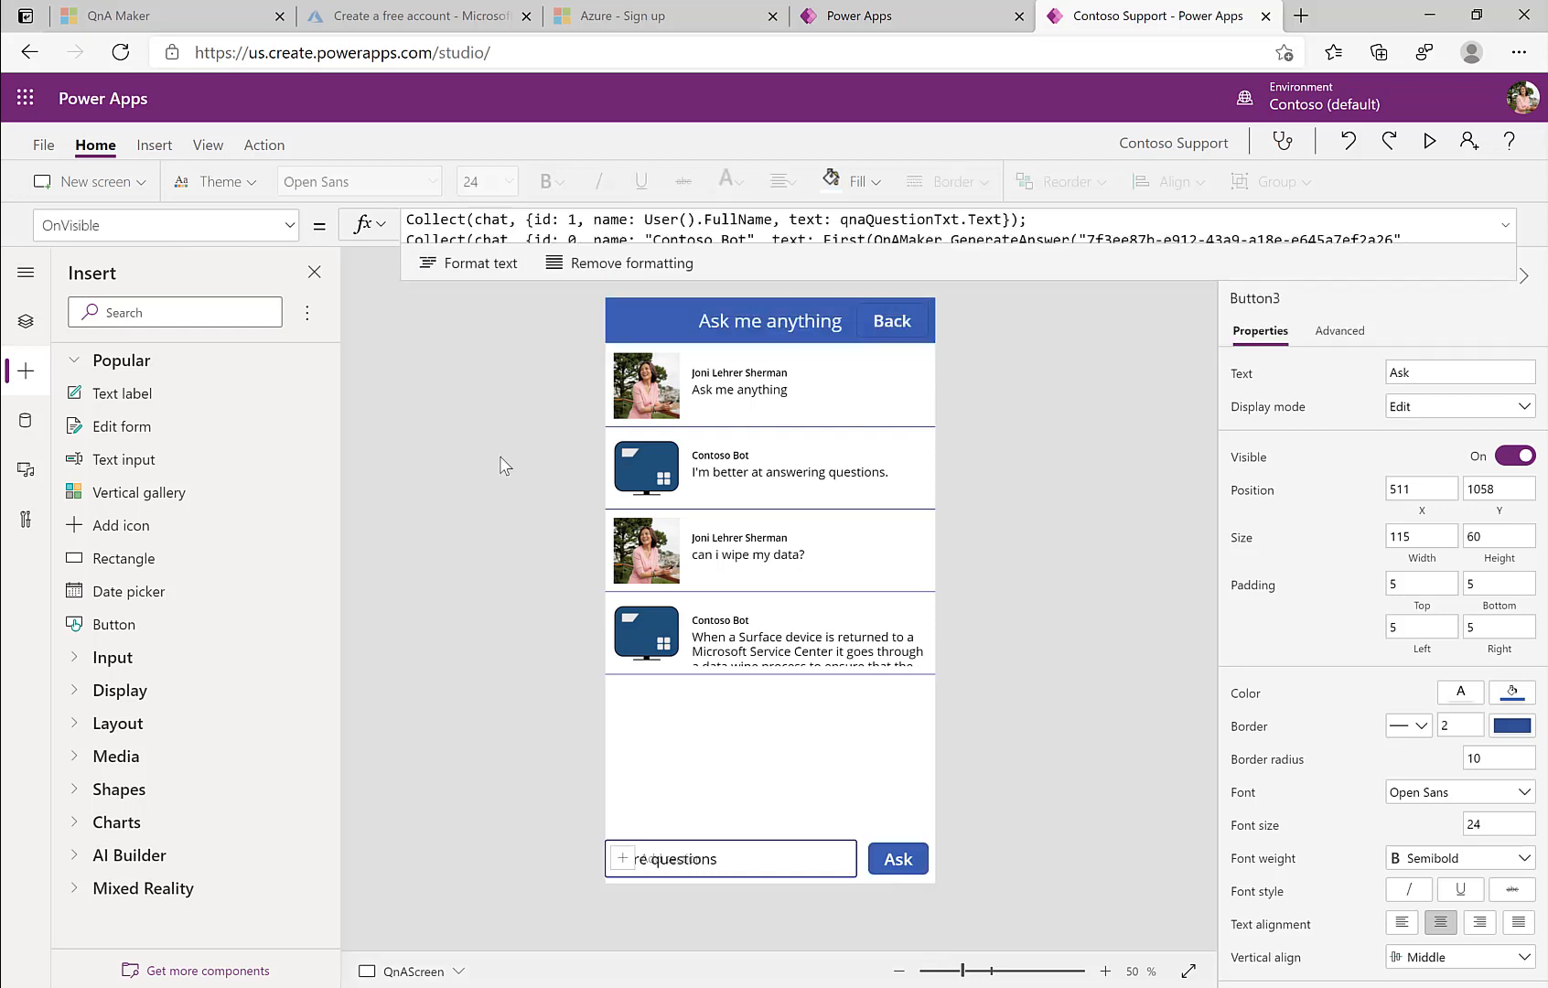
# Step: Paste QnAScreen's OnVisible Collect formula into the Ask button's OnSelect, using qnaQuestion2 as the question
pyautogui.click(25, 324)
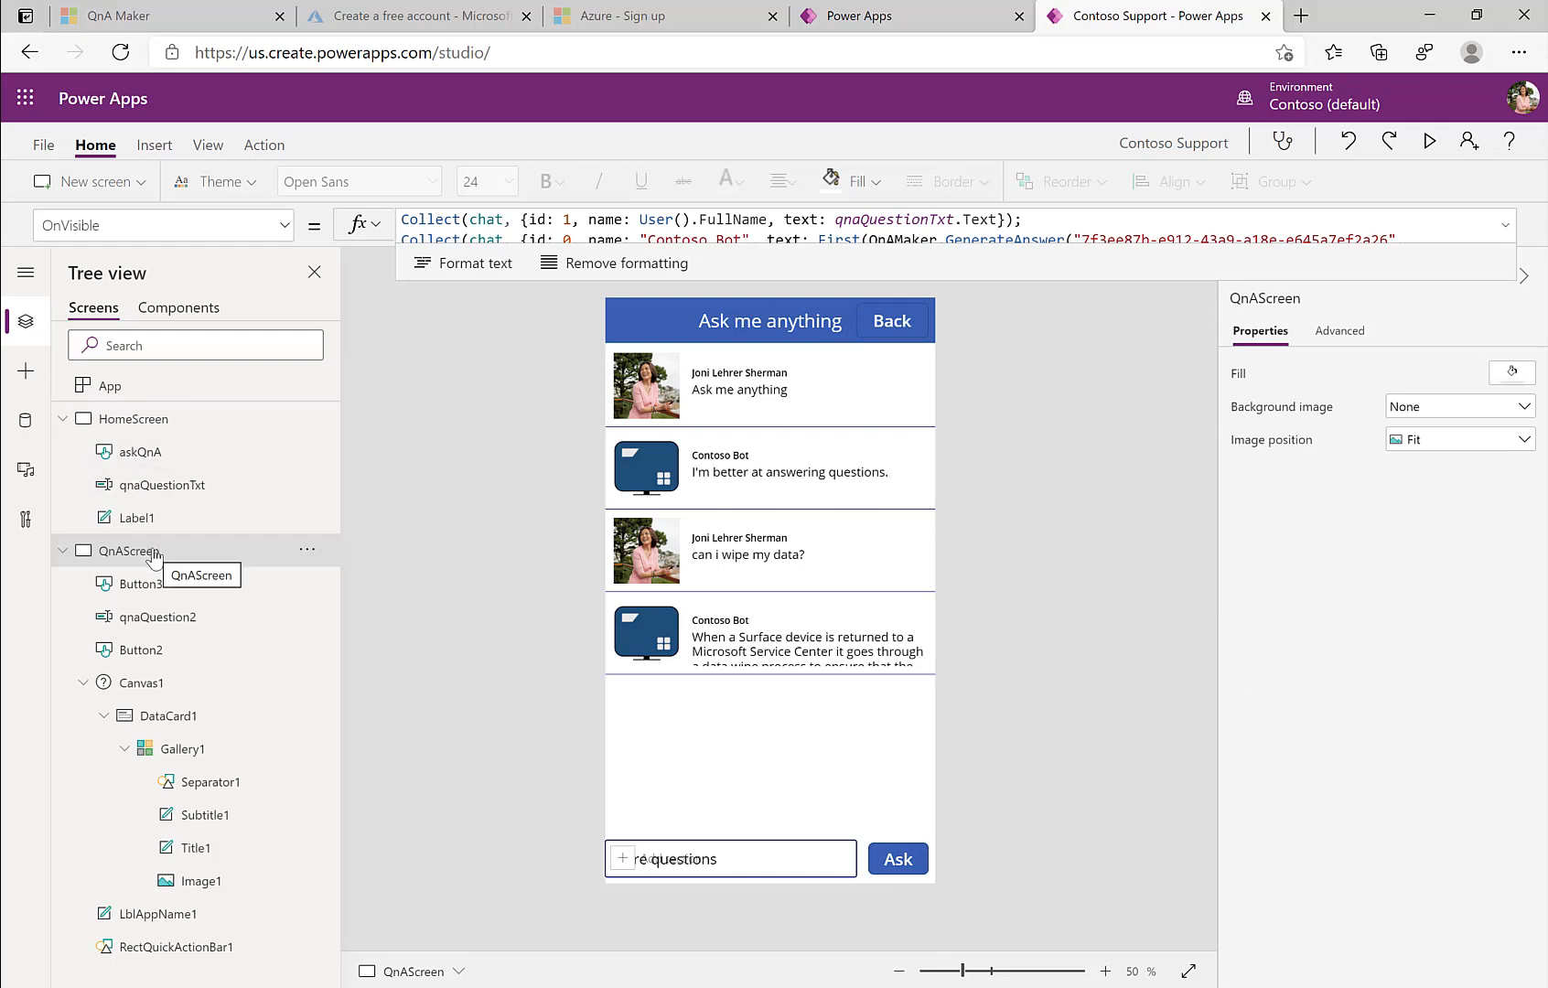
pyautogui.click(675, 233)
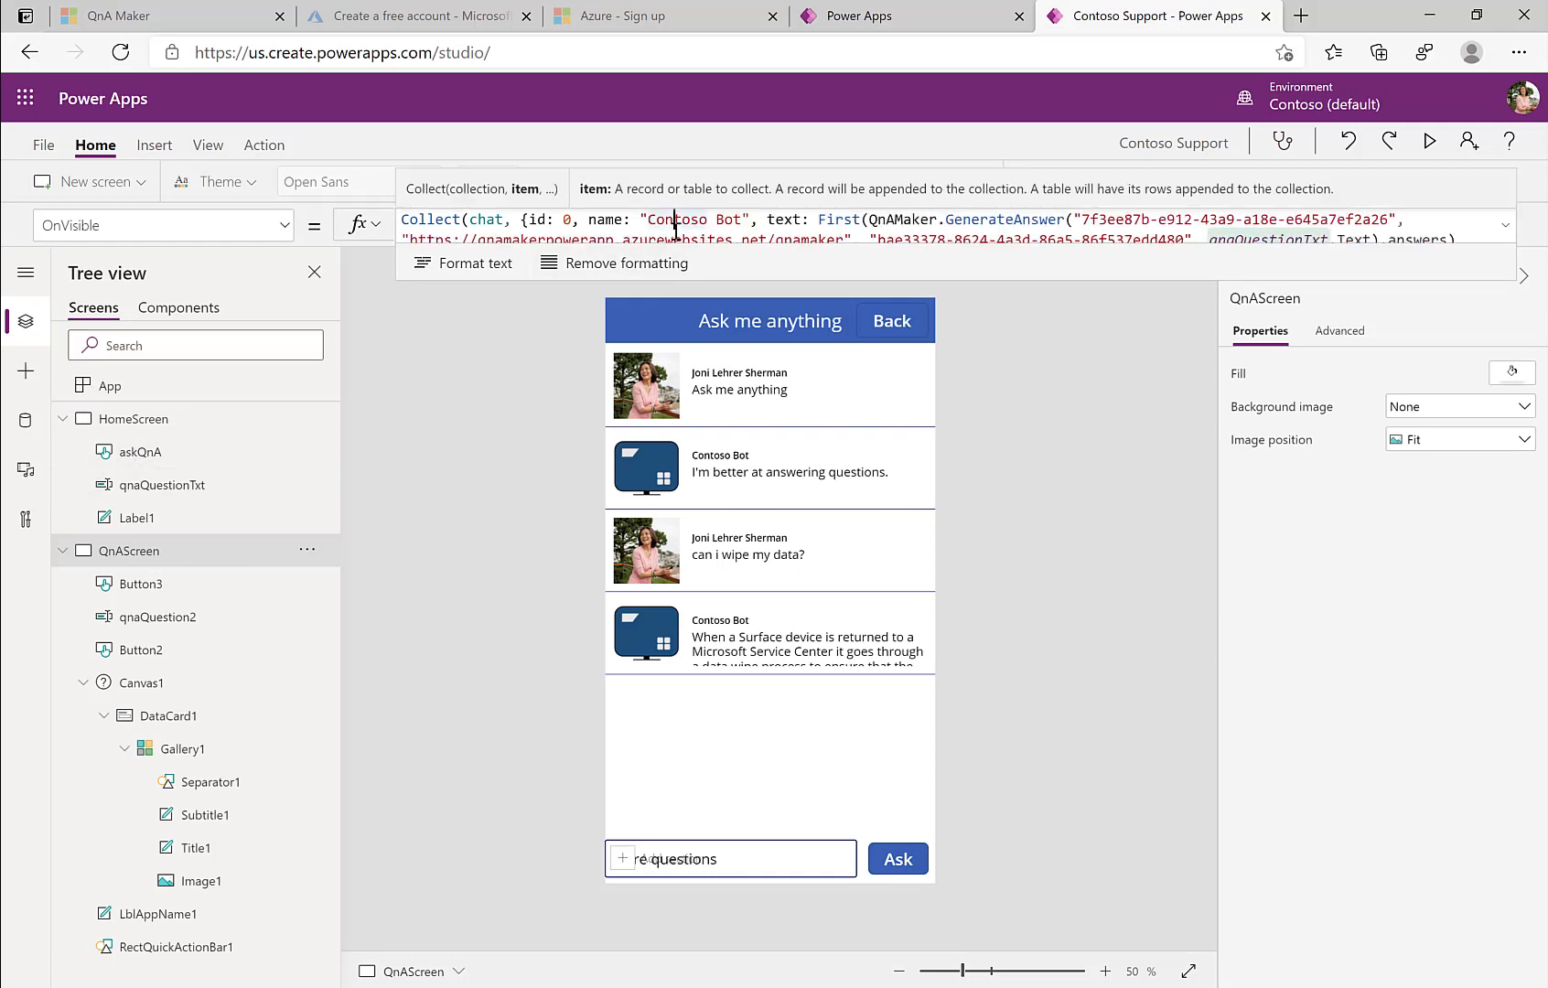
pyautogui.tripleClick(675, 233)
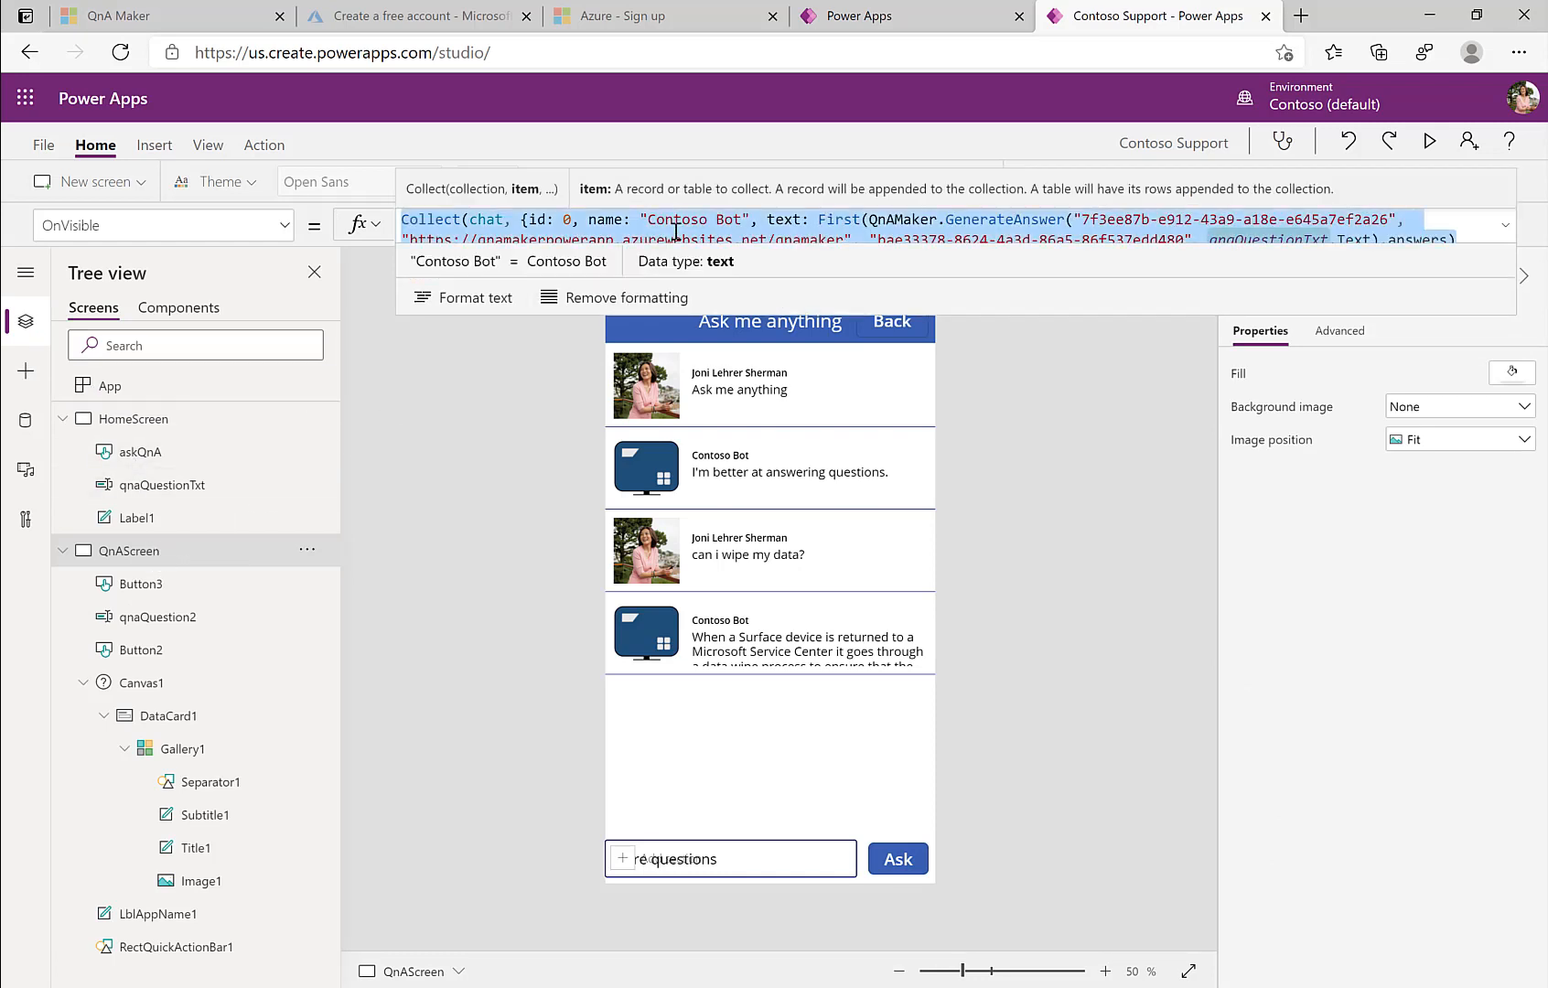
pyautogui.click(915, 870)
pyautogui.hotkey('ctrl', 'a')
pyautogui.hotkey('ctrl', 'v')
pyautogui.moveTo(766, 276); pyautogui.dragTo(754, 361)
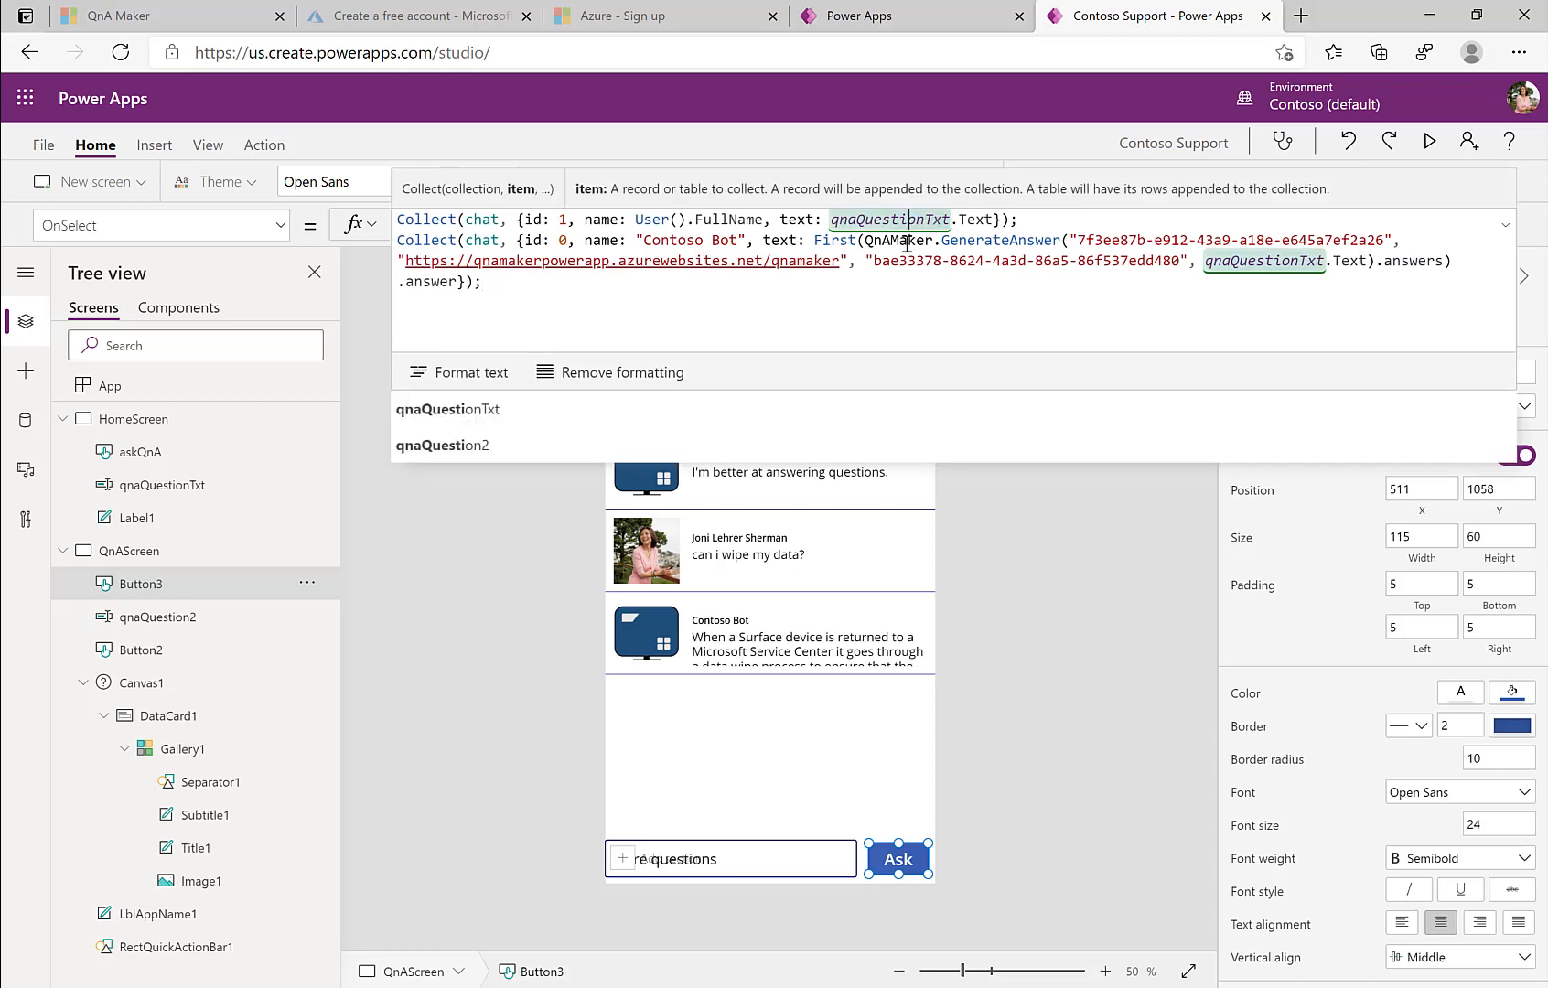
pyautogui.click(515, 441)
pyautogui.click(1239, 259)
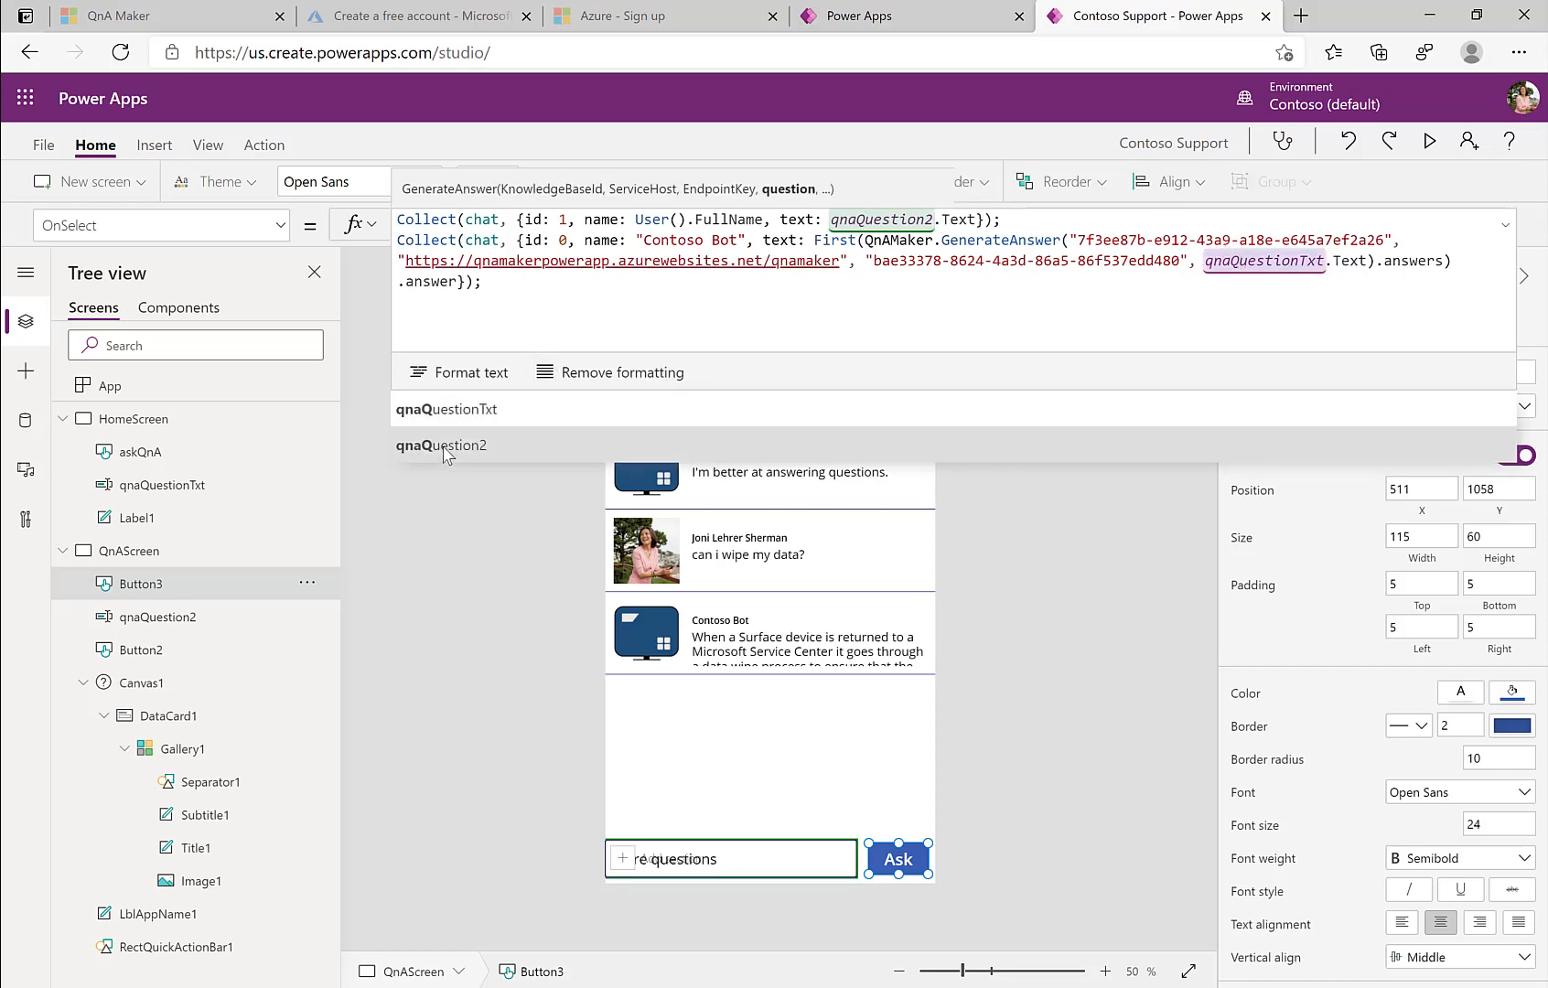
pyautogui.click(443, 562)
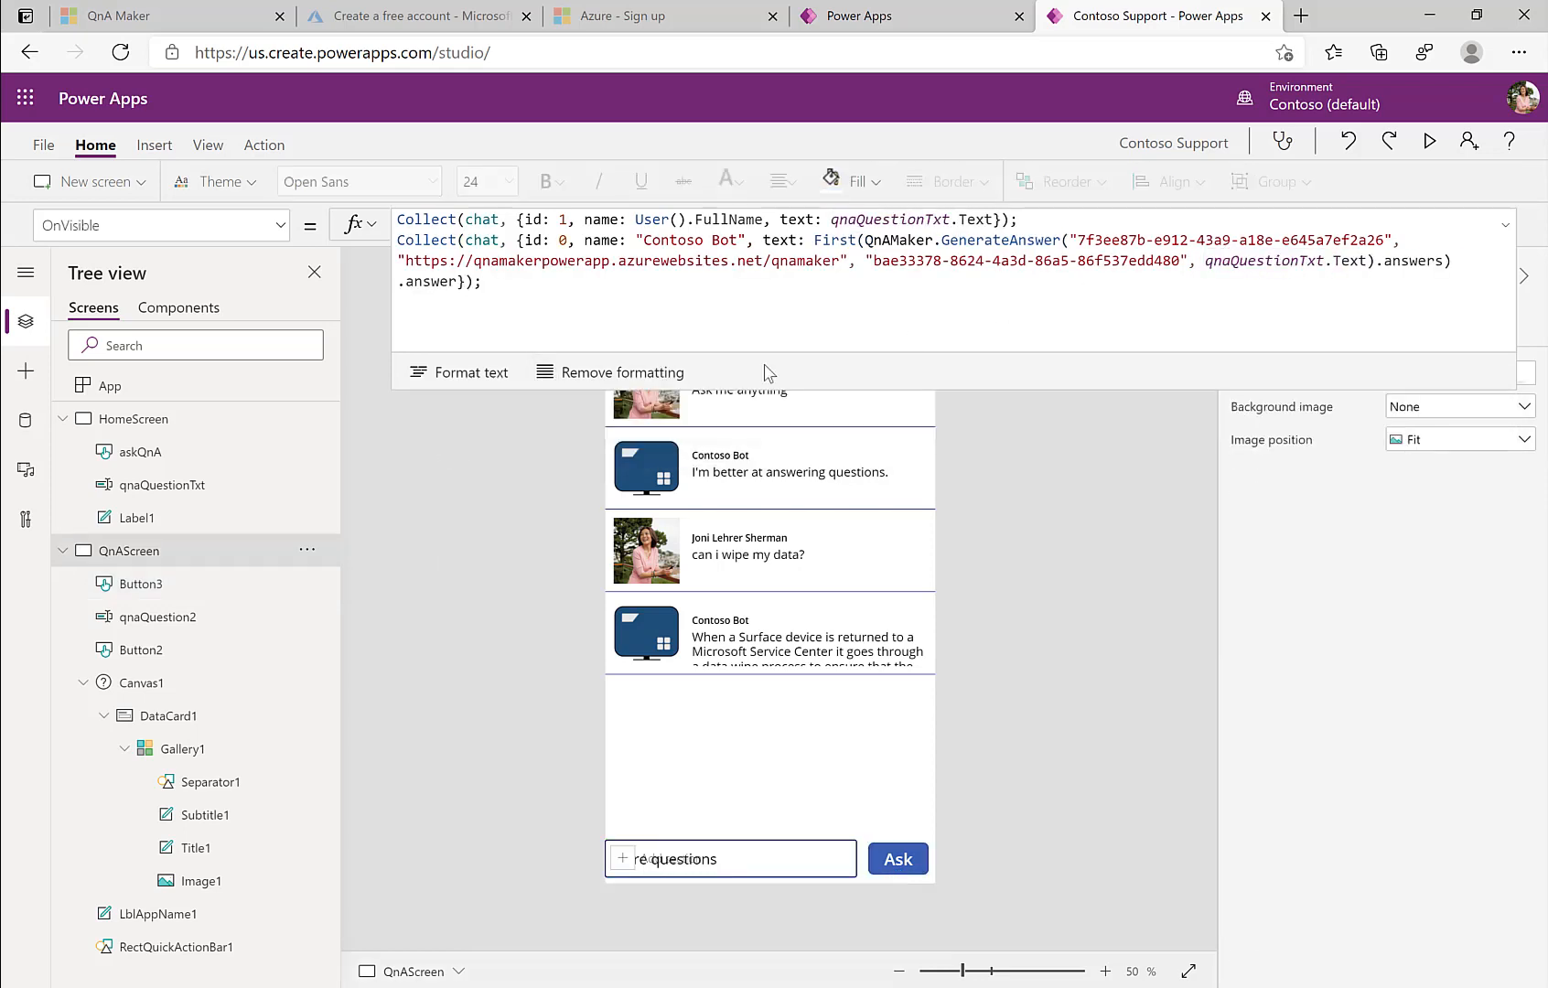
pyautogui.moveTo(954, 376); pyautogui.dragTo(940, 203)
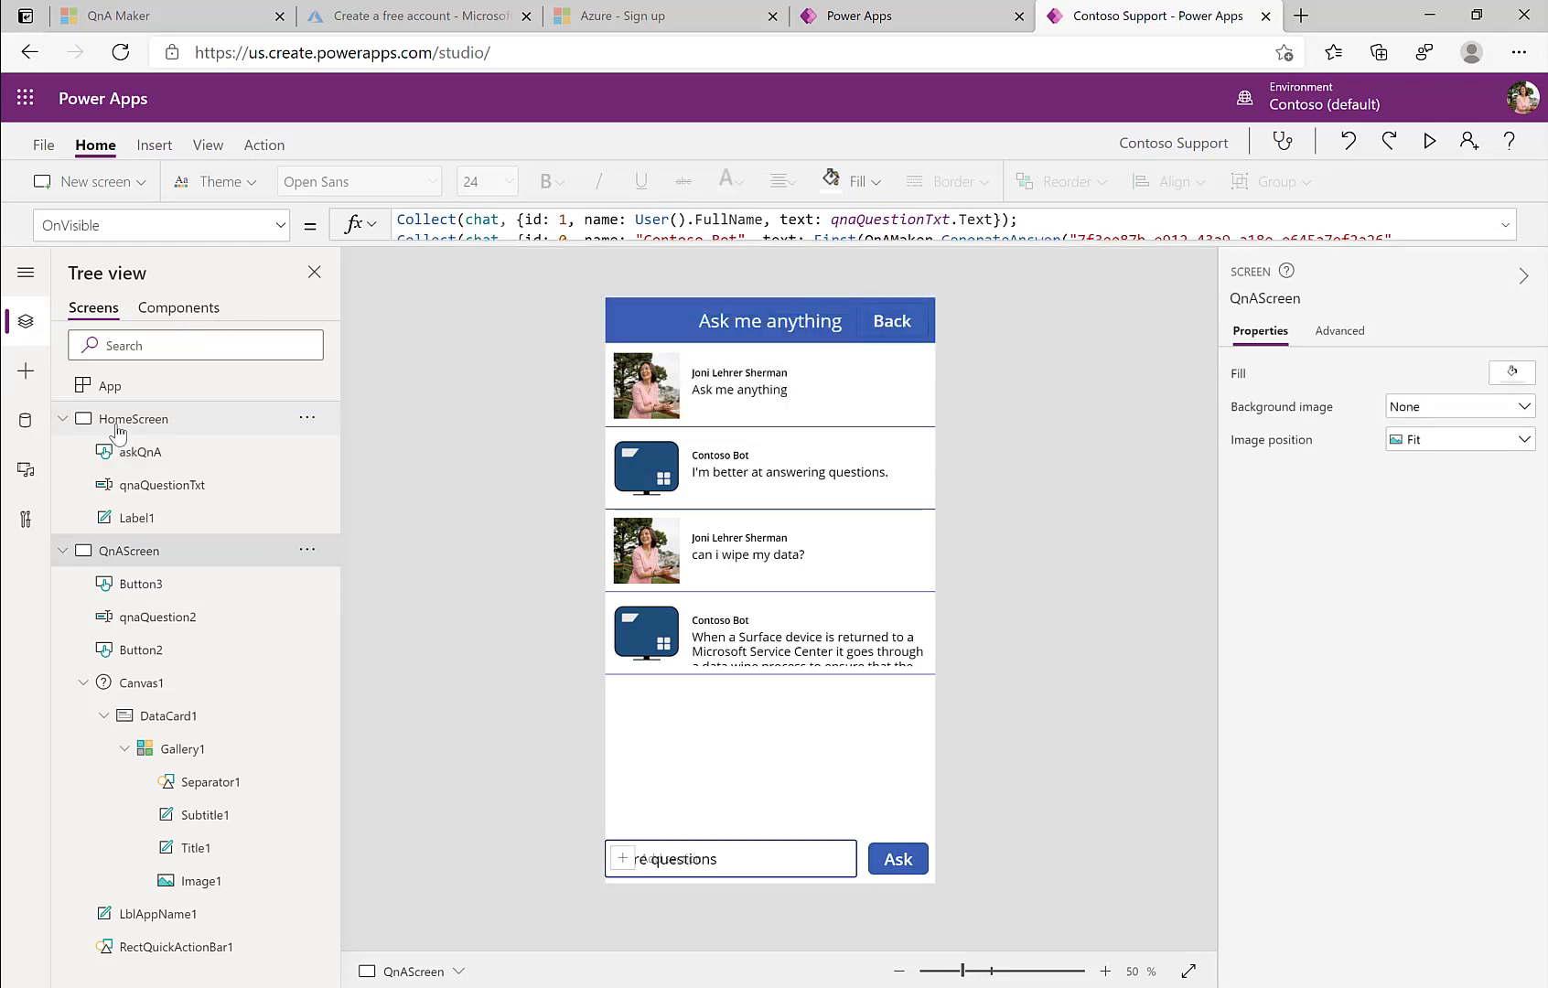
# Step: Preview the app and ask the follow-up 'can i buy an SSD?' in the bottom box
pyautogui.click(117, 423)
pyautogui.click(1427, 146)
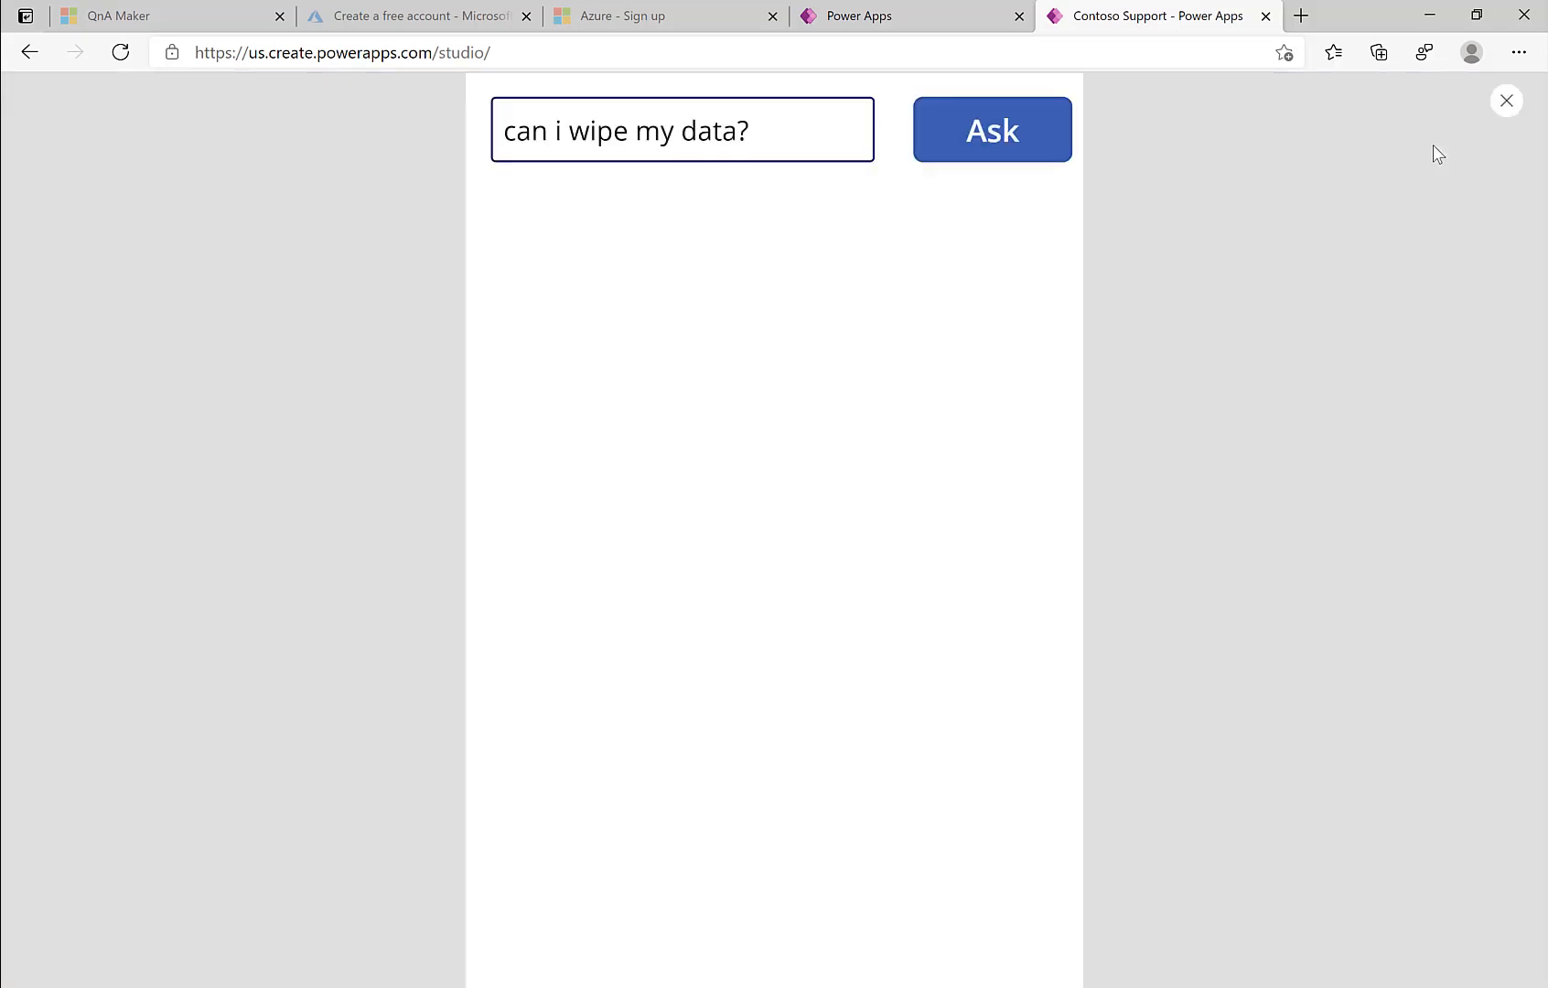
pyautogui.click(987, 200)
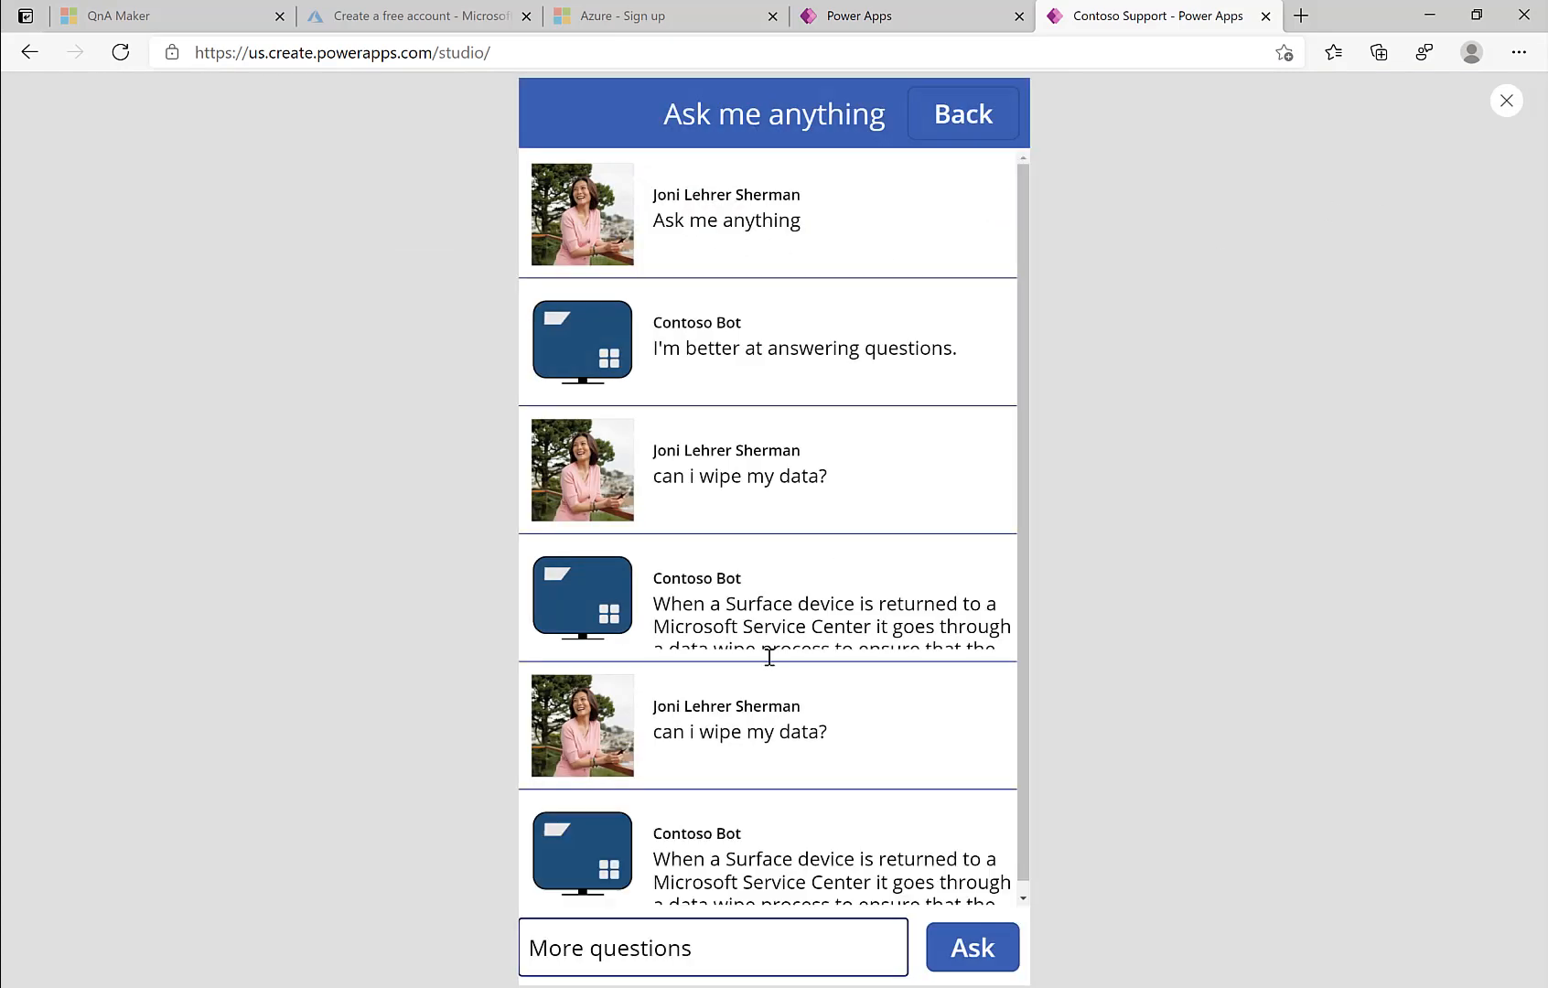
pyautogui.scroll(-1, 778, 728)
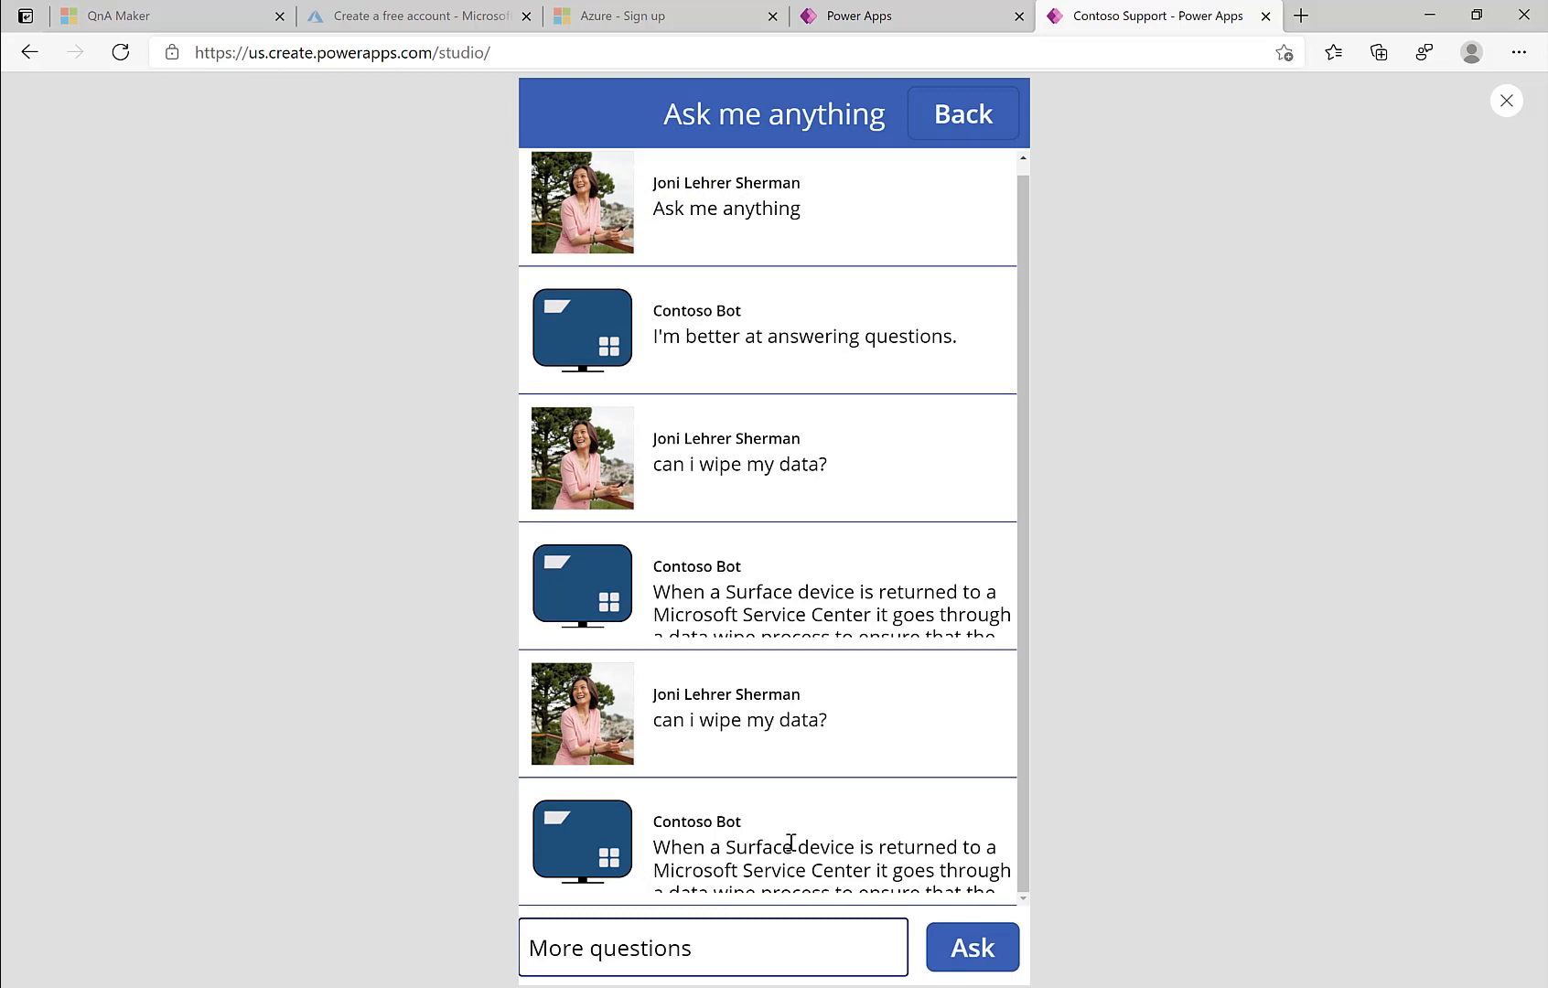
pyautogui.click(709, 941)
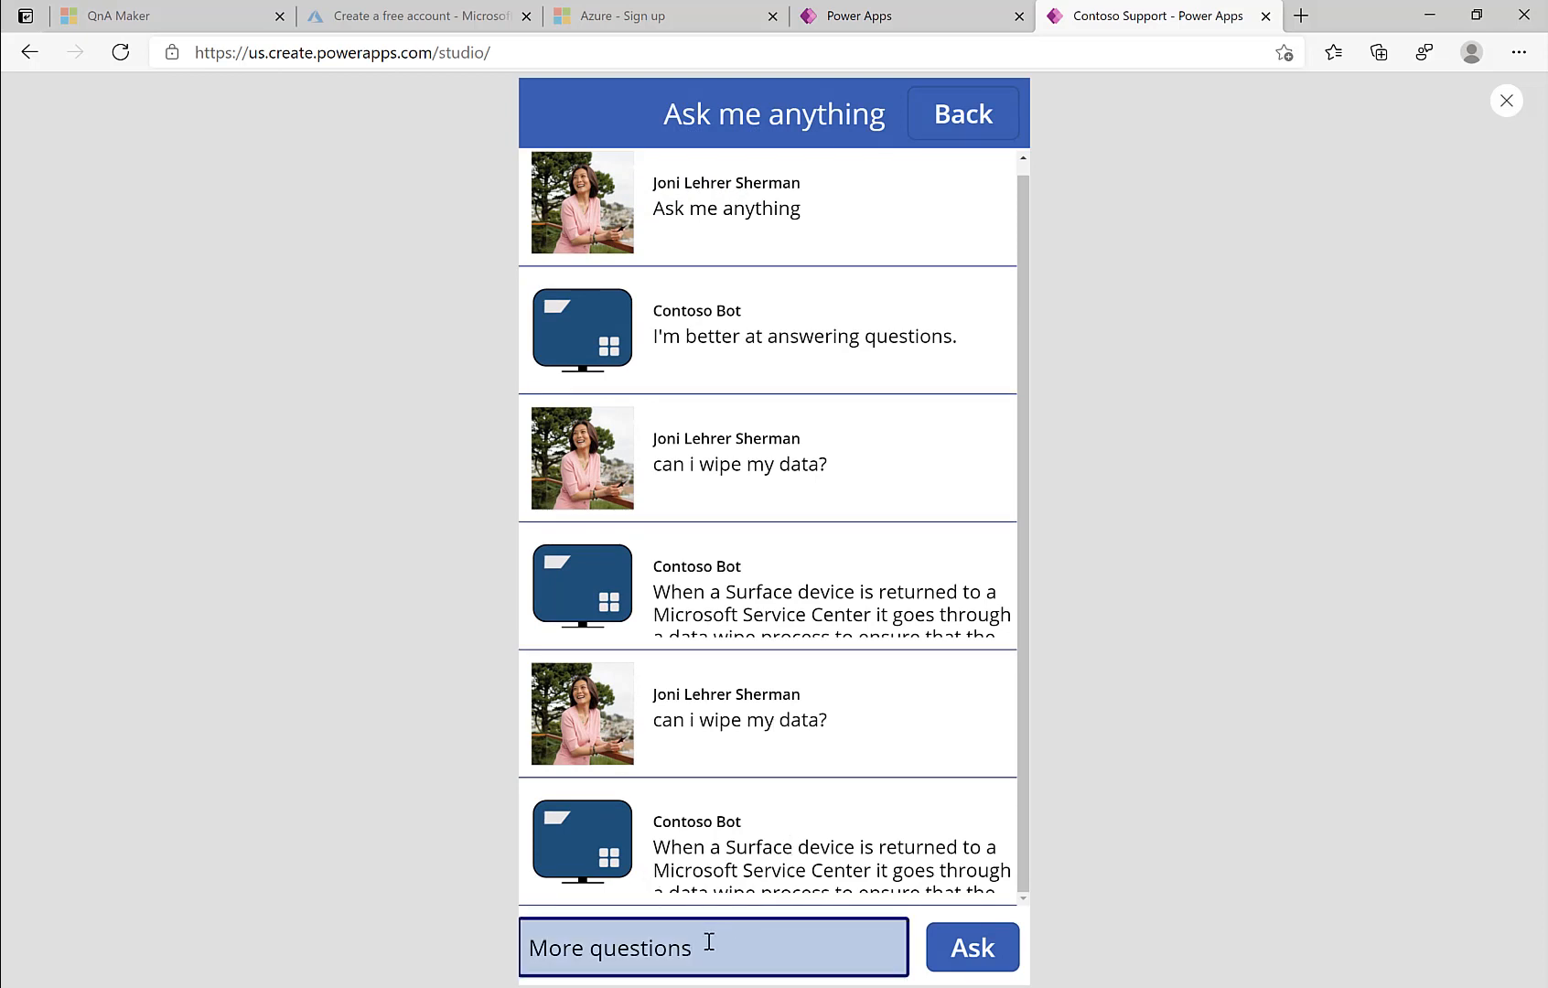
pyautogui.hotkey('ctrl', 'a')
pyautogui.write('can i buy')
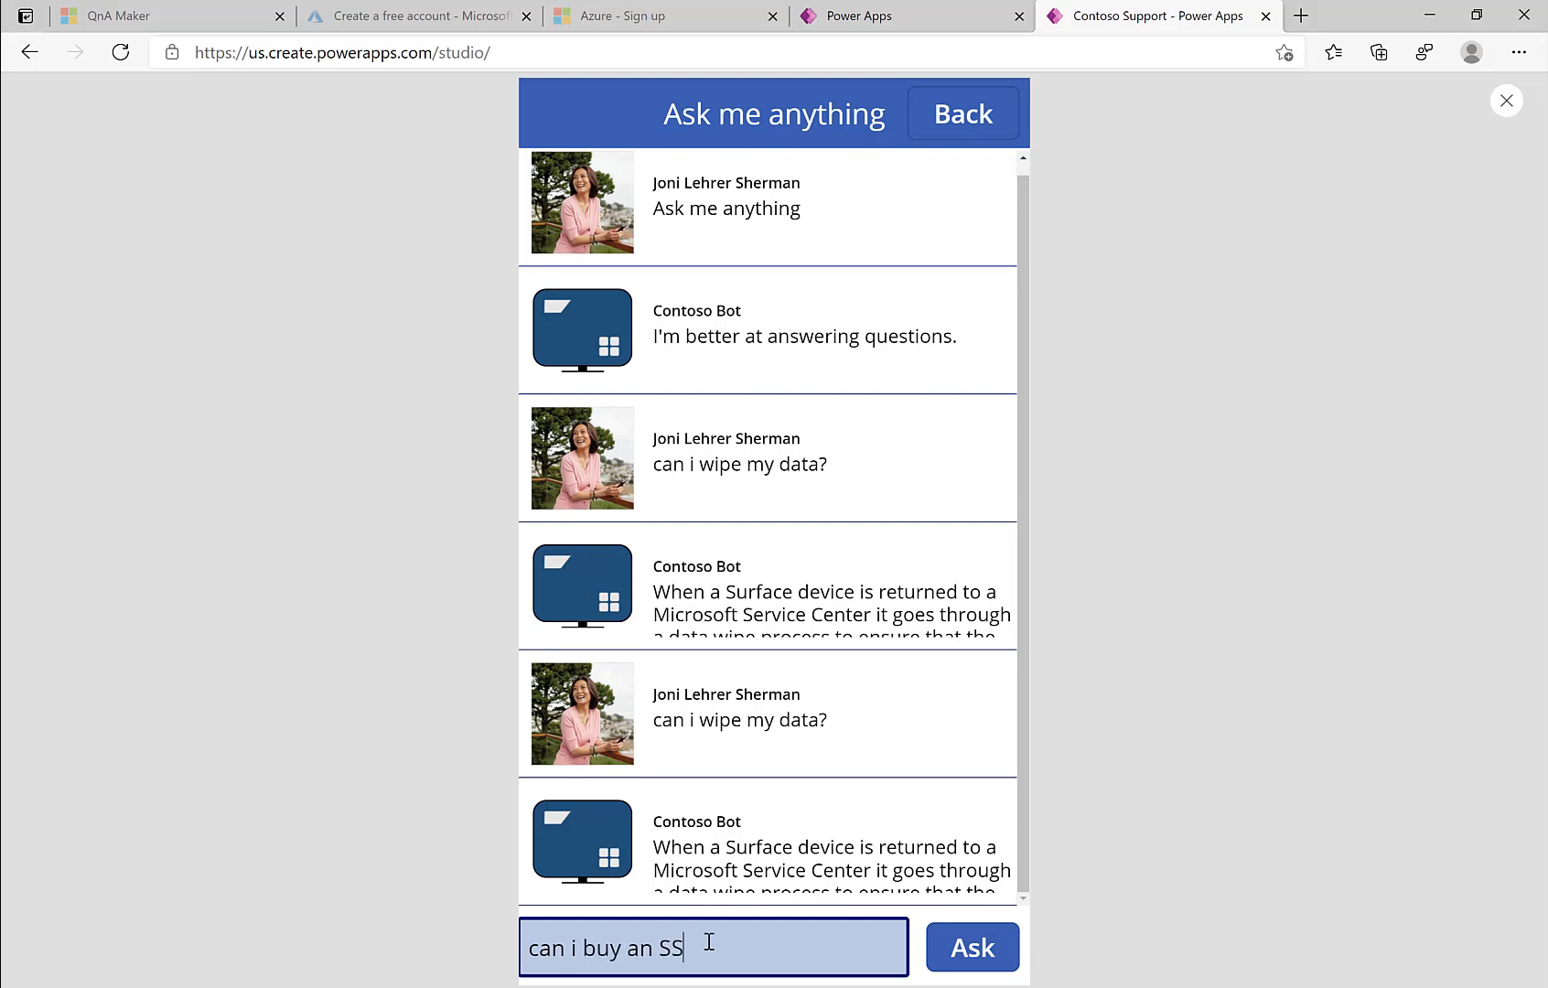
pyautogui.click(978, 946)
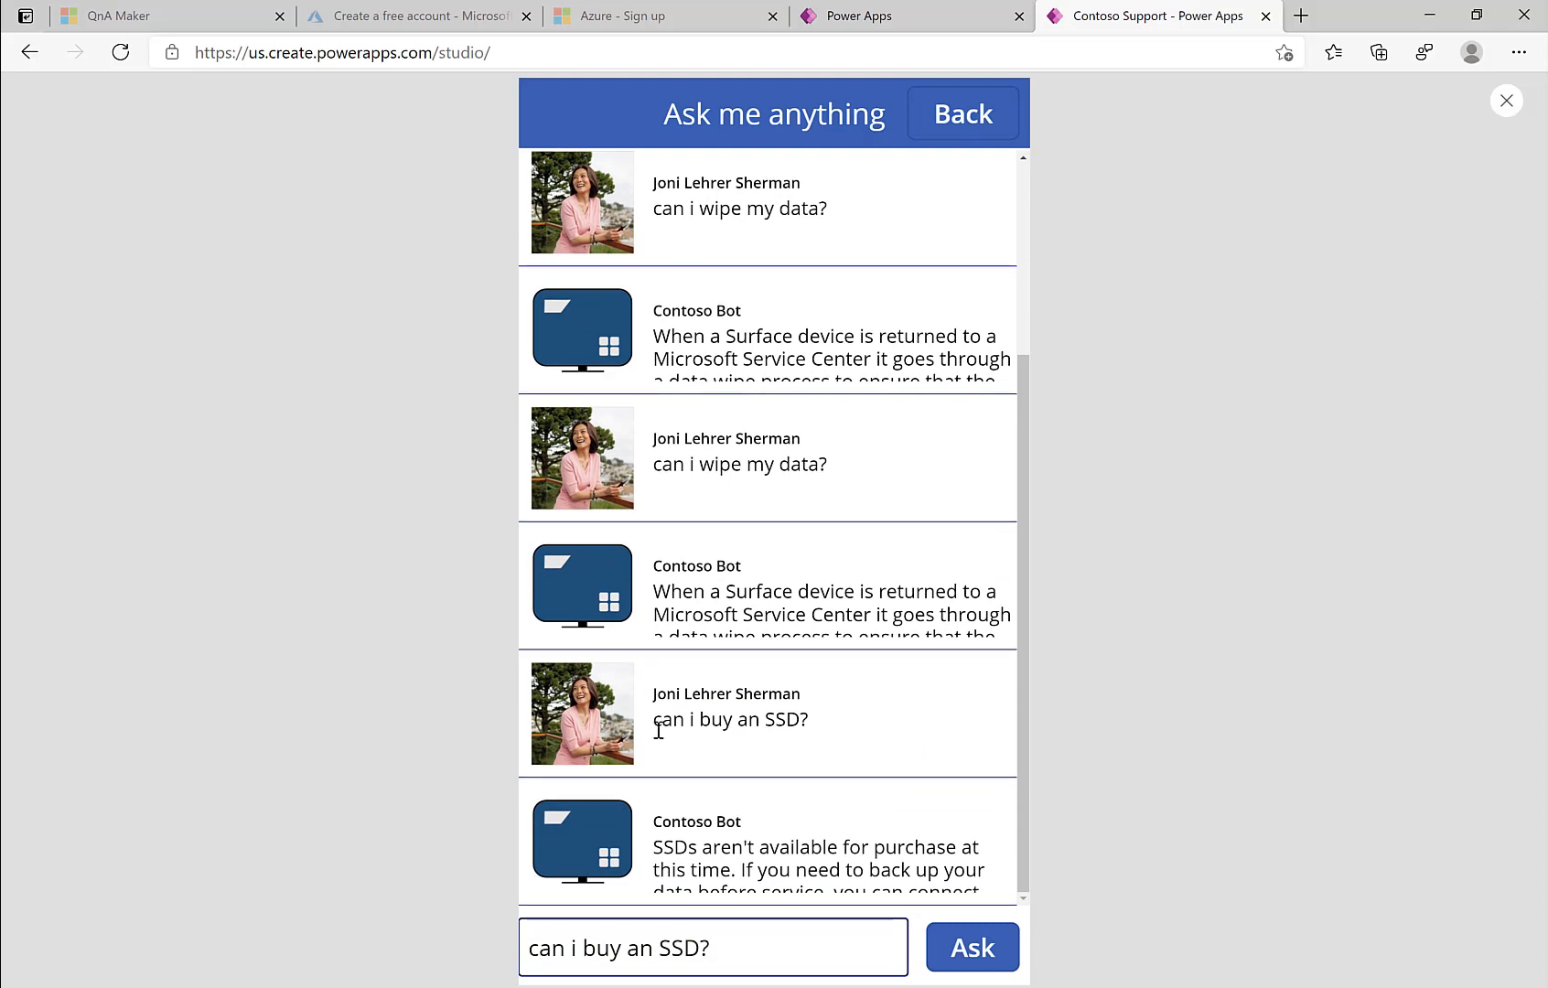
pyautogui.click(1505, 99)
pyautogui.click(891, 322)
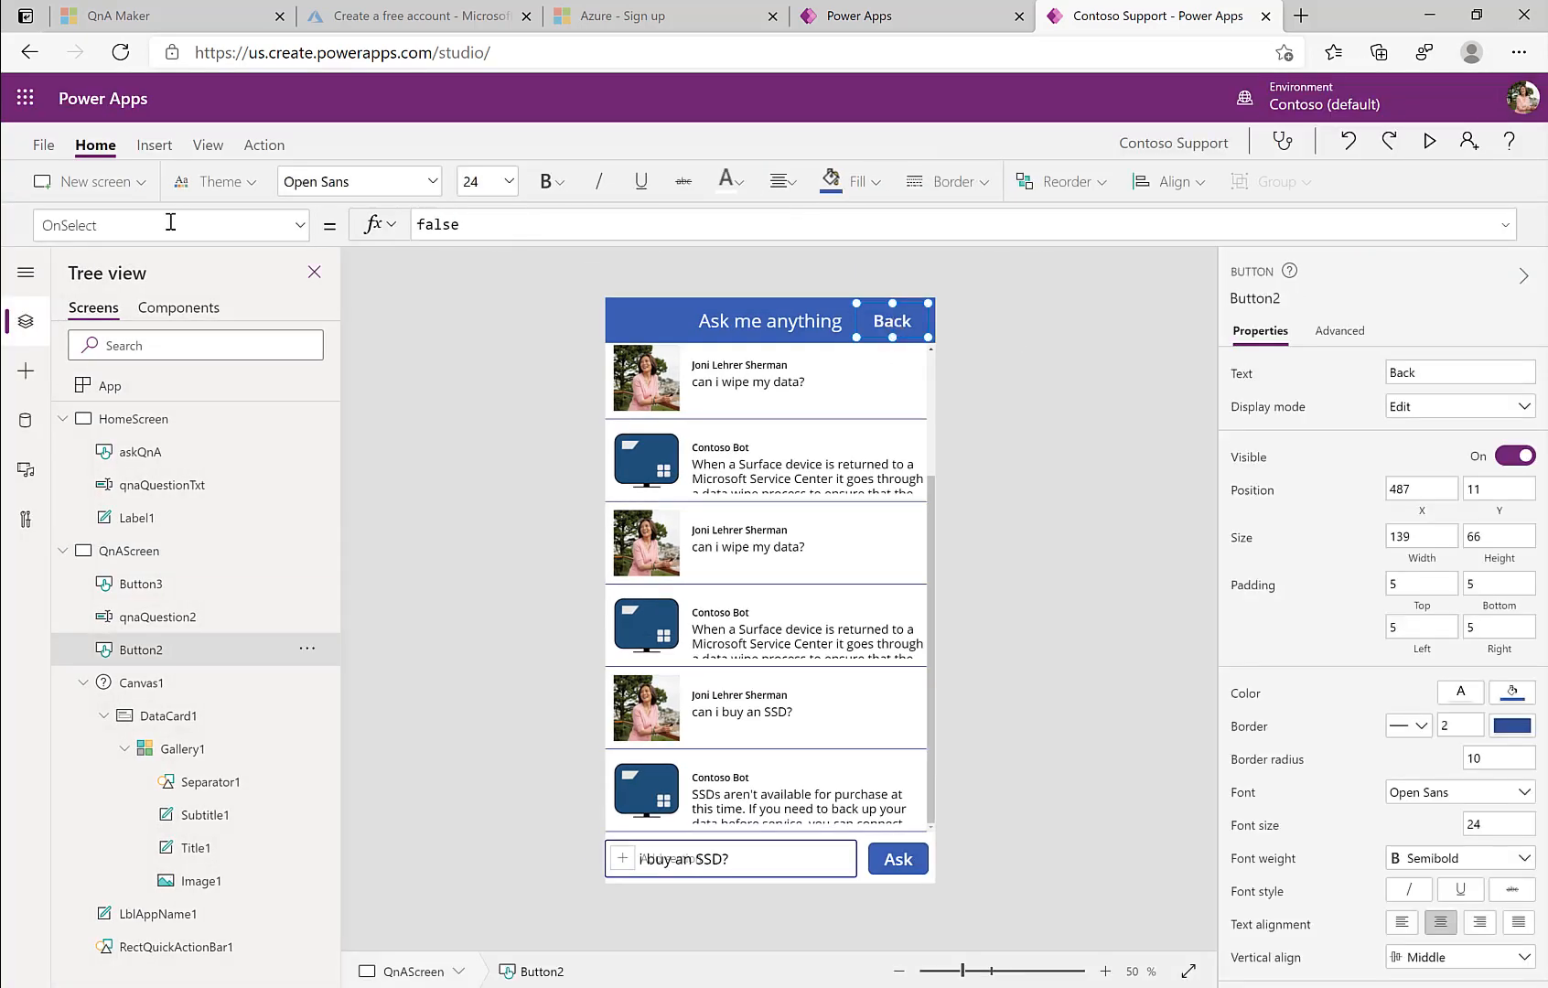
# Step: Make the Back button run Navigate(HomeScreen, Fade)
pyautogui.click(264, 145)
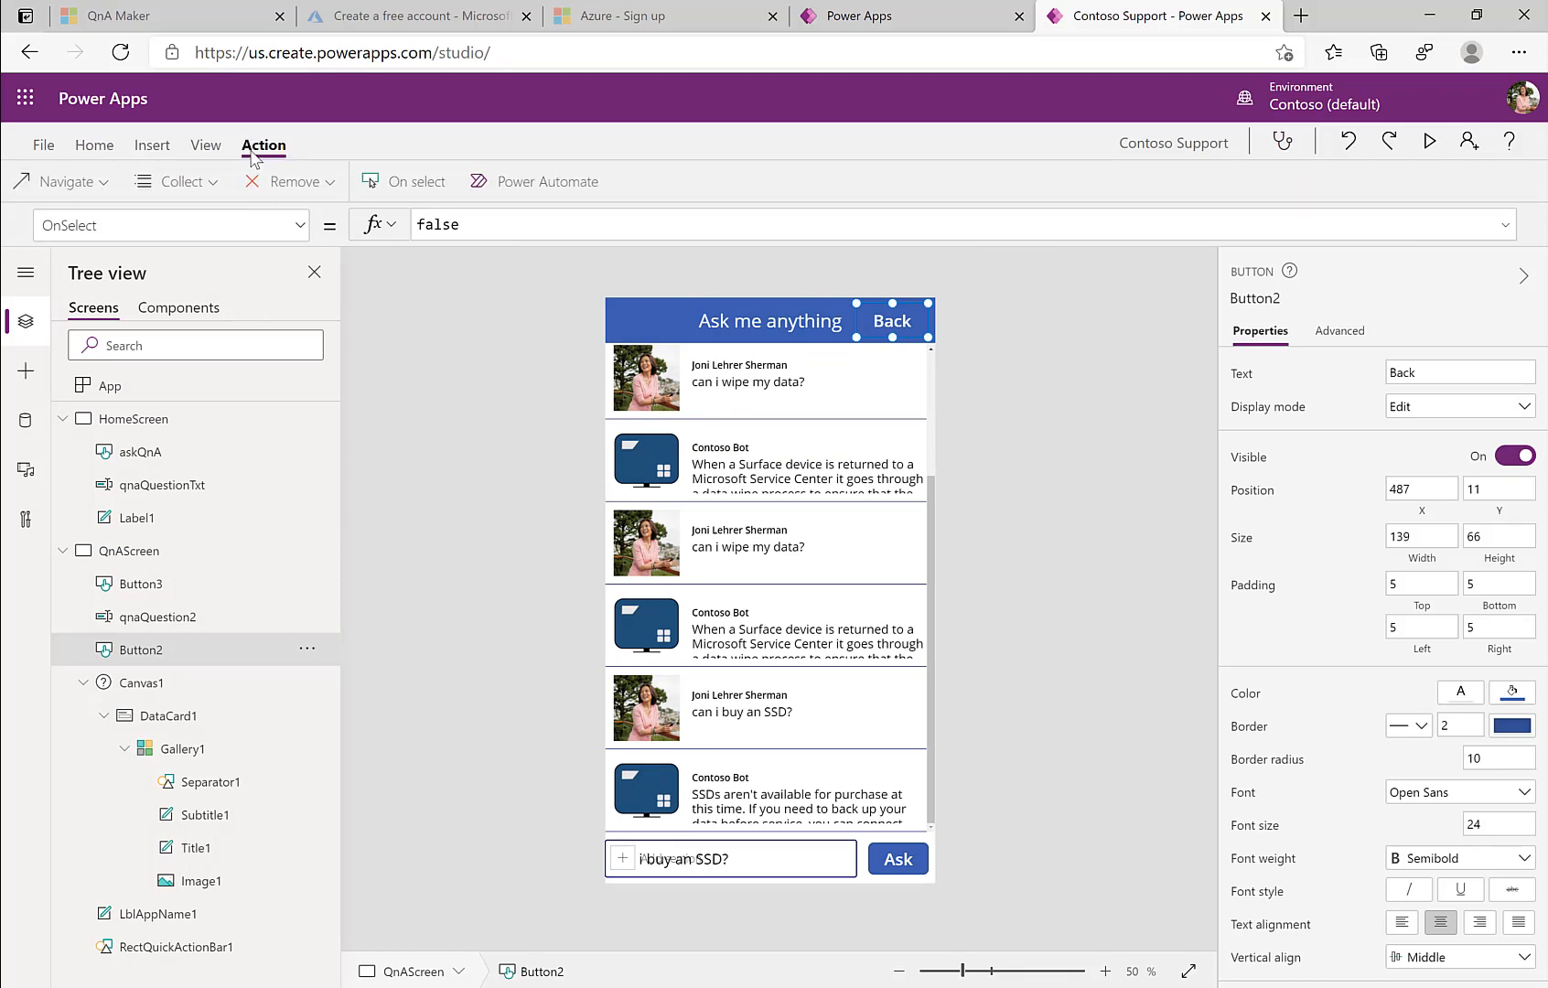
pyautogui.click(82, 181)
pyautogui.click(119, 272)
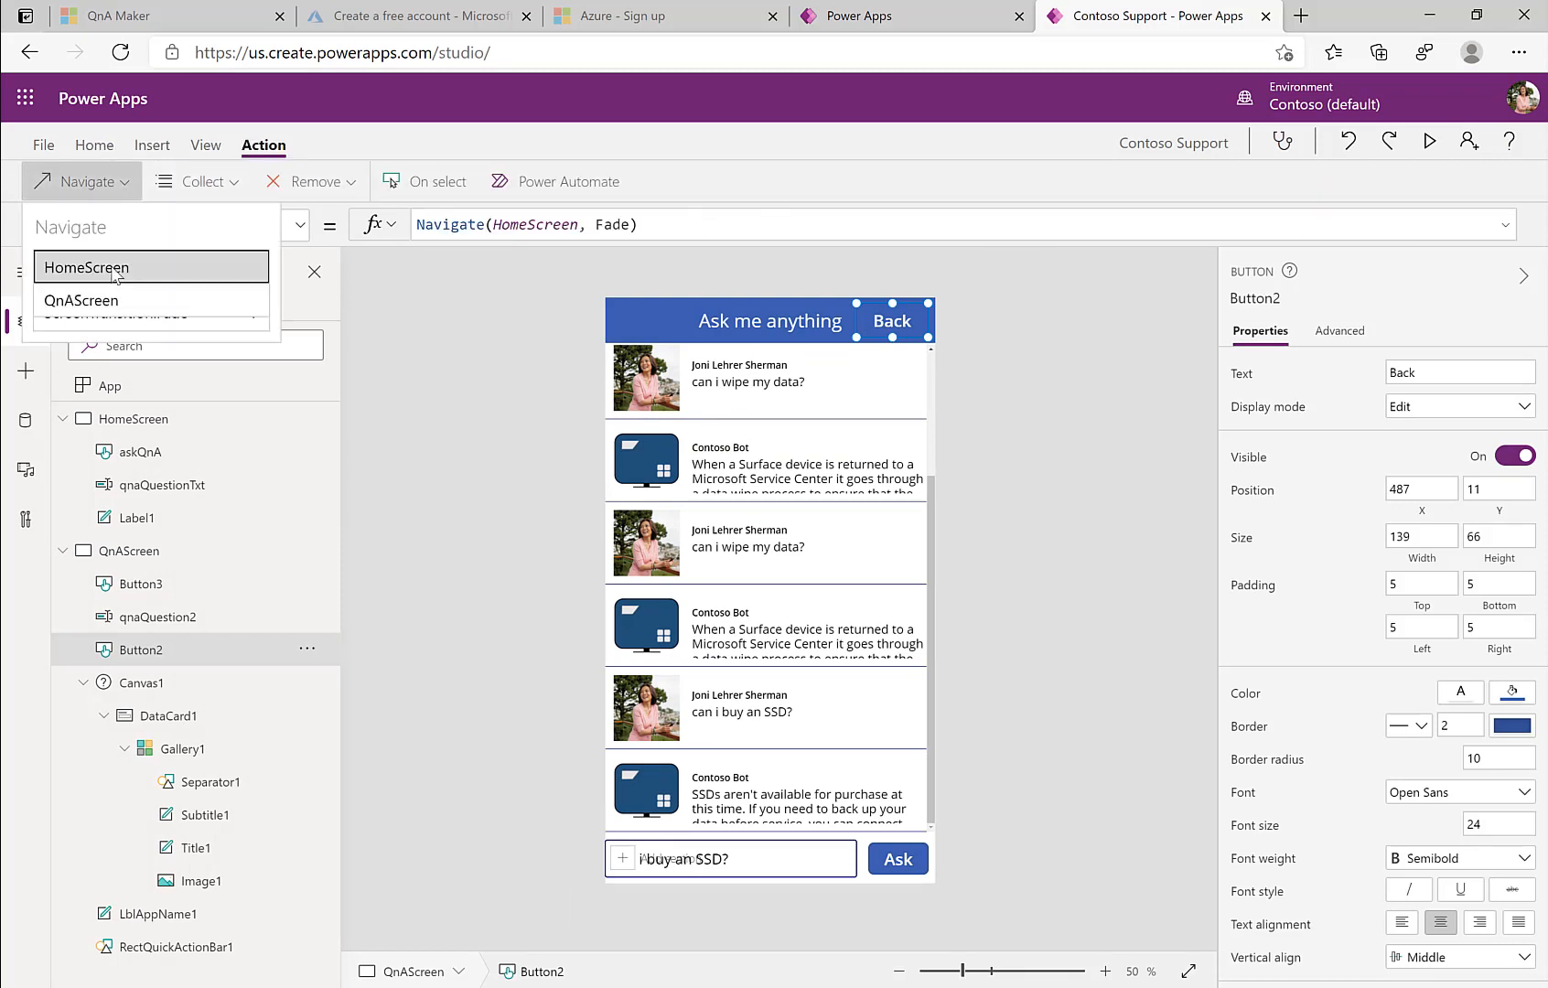
# Step: Test in preview that Back returns from the chat to the Contoso Support home screen
pyautogui.click(1428, 141)
pyautogui.click(943, 123)
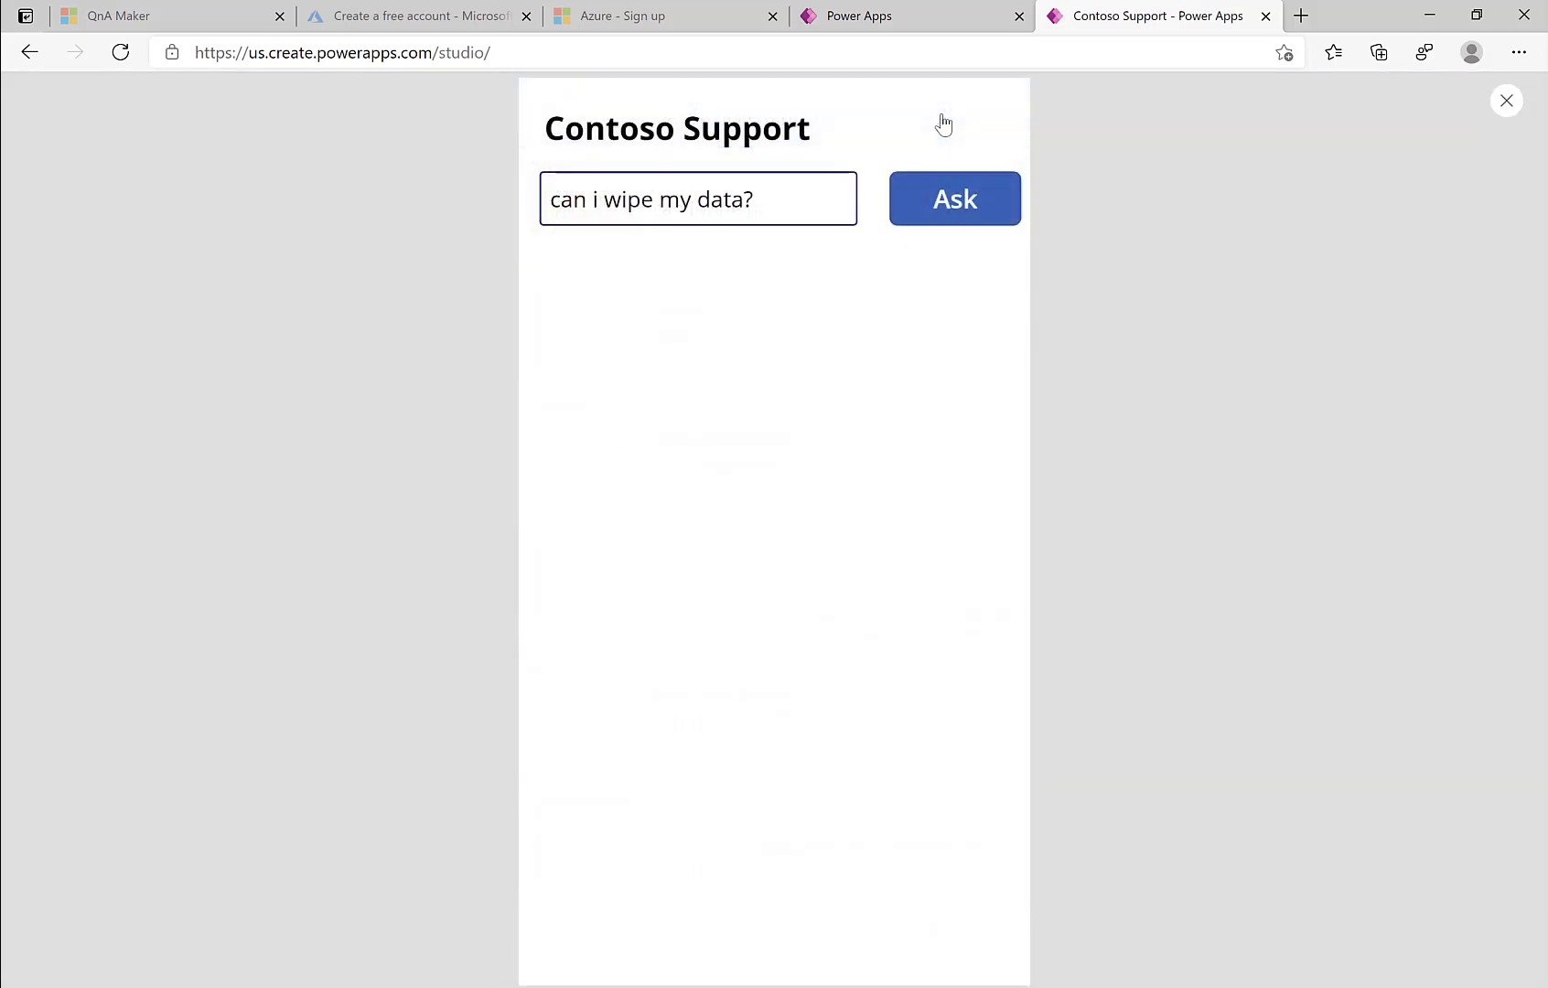
pyautogui.click(1506, 100)
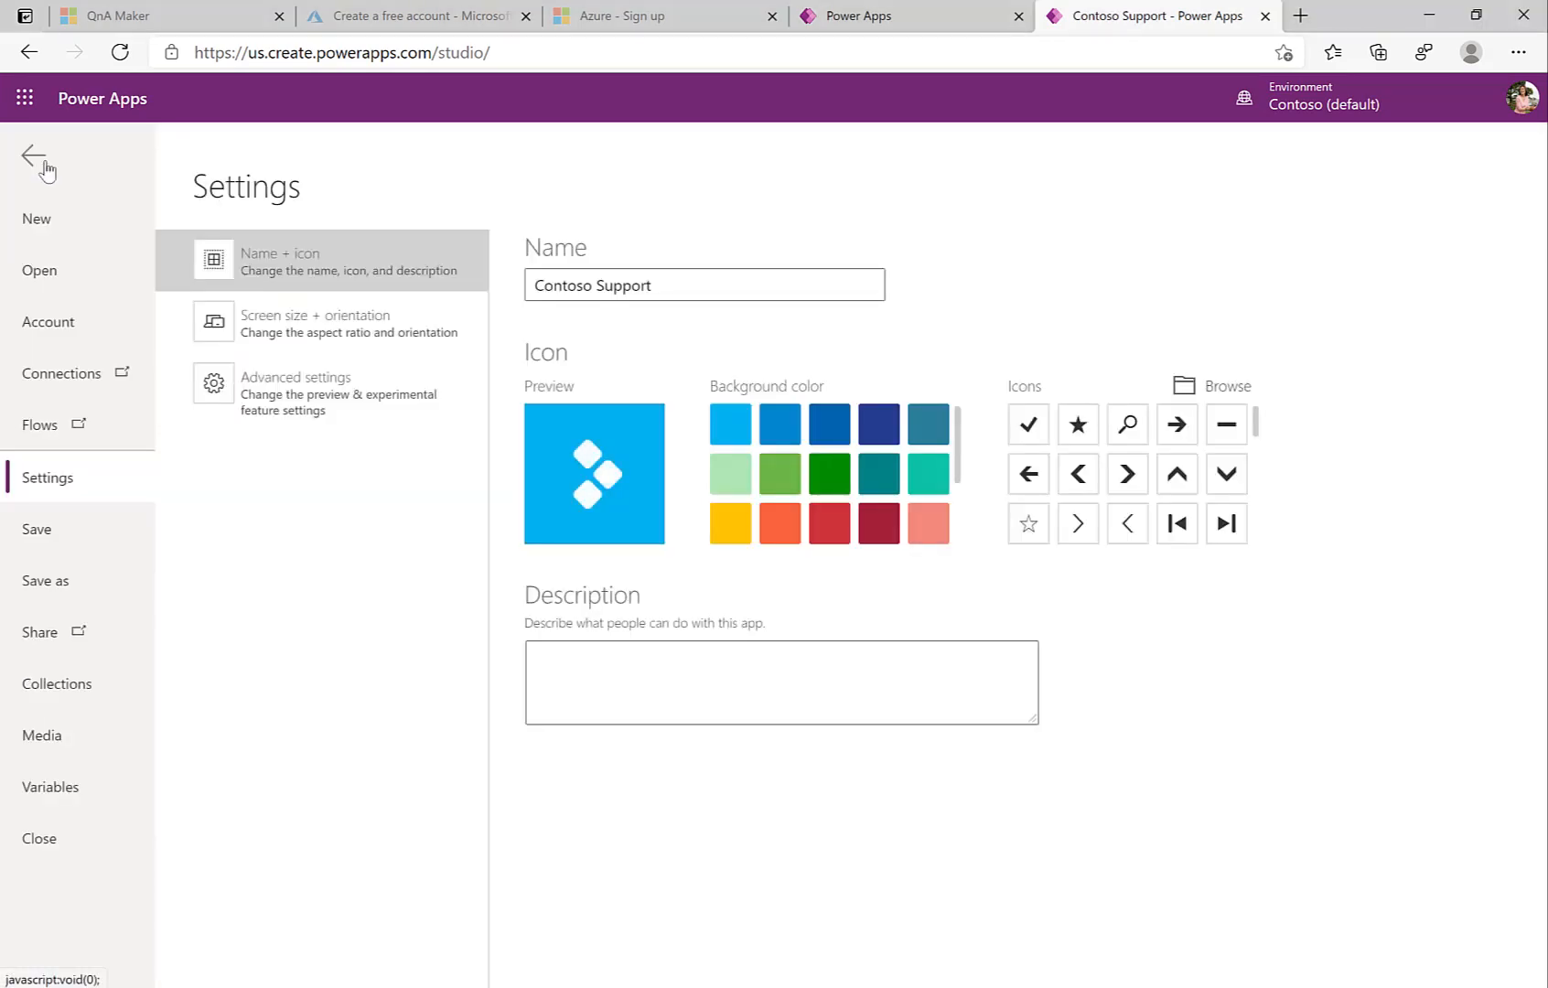
# Step: Save the Contoso Support app to the cloud and return to the editor
pyautogui.click(80, 578)
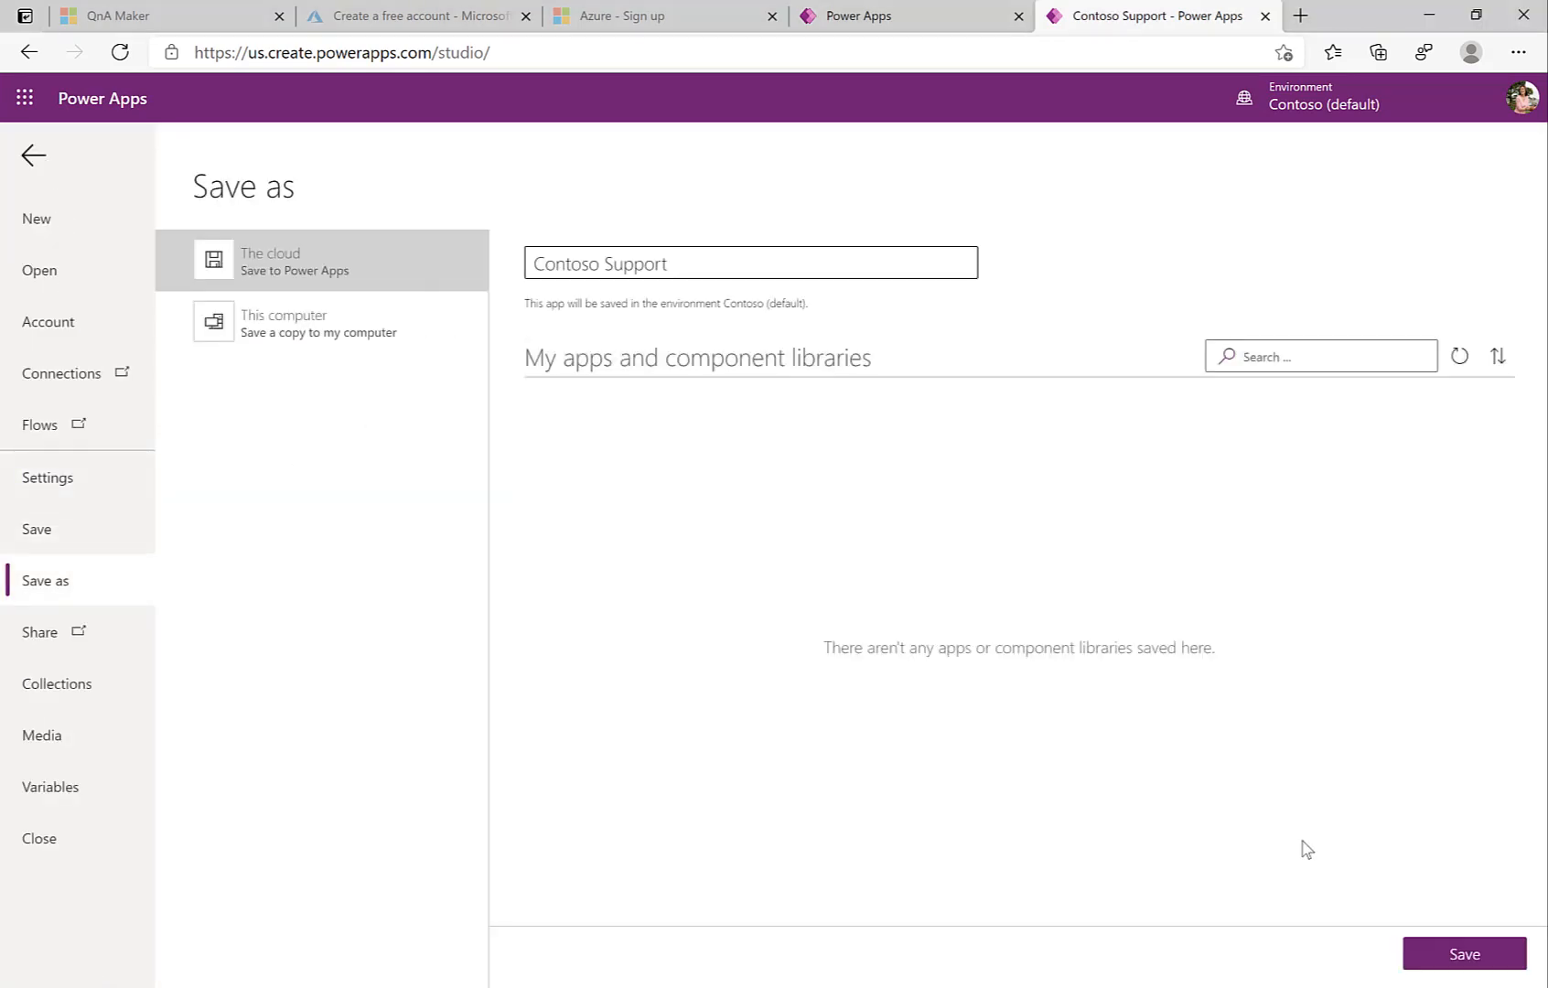
pyautogui.click(1454, 956)
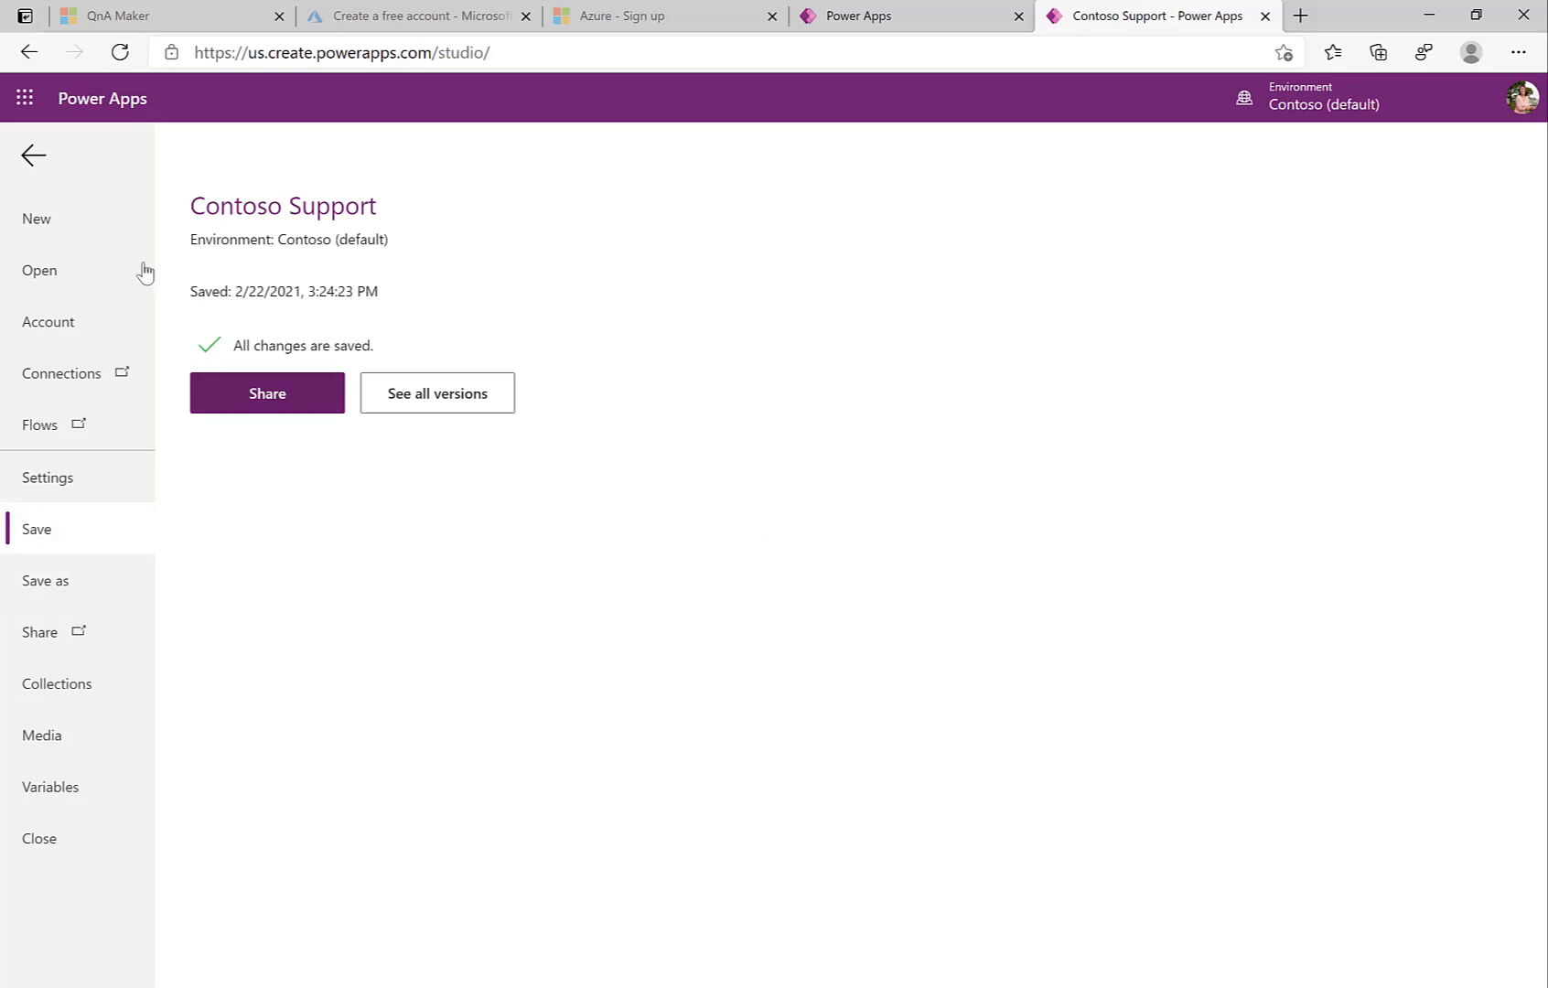
pyautogui.click(33, 155)
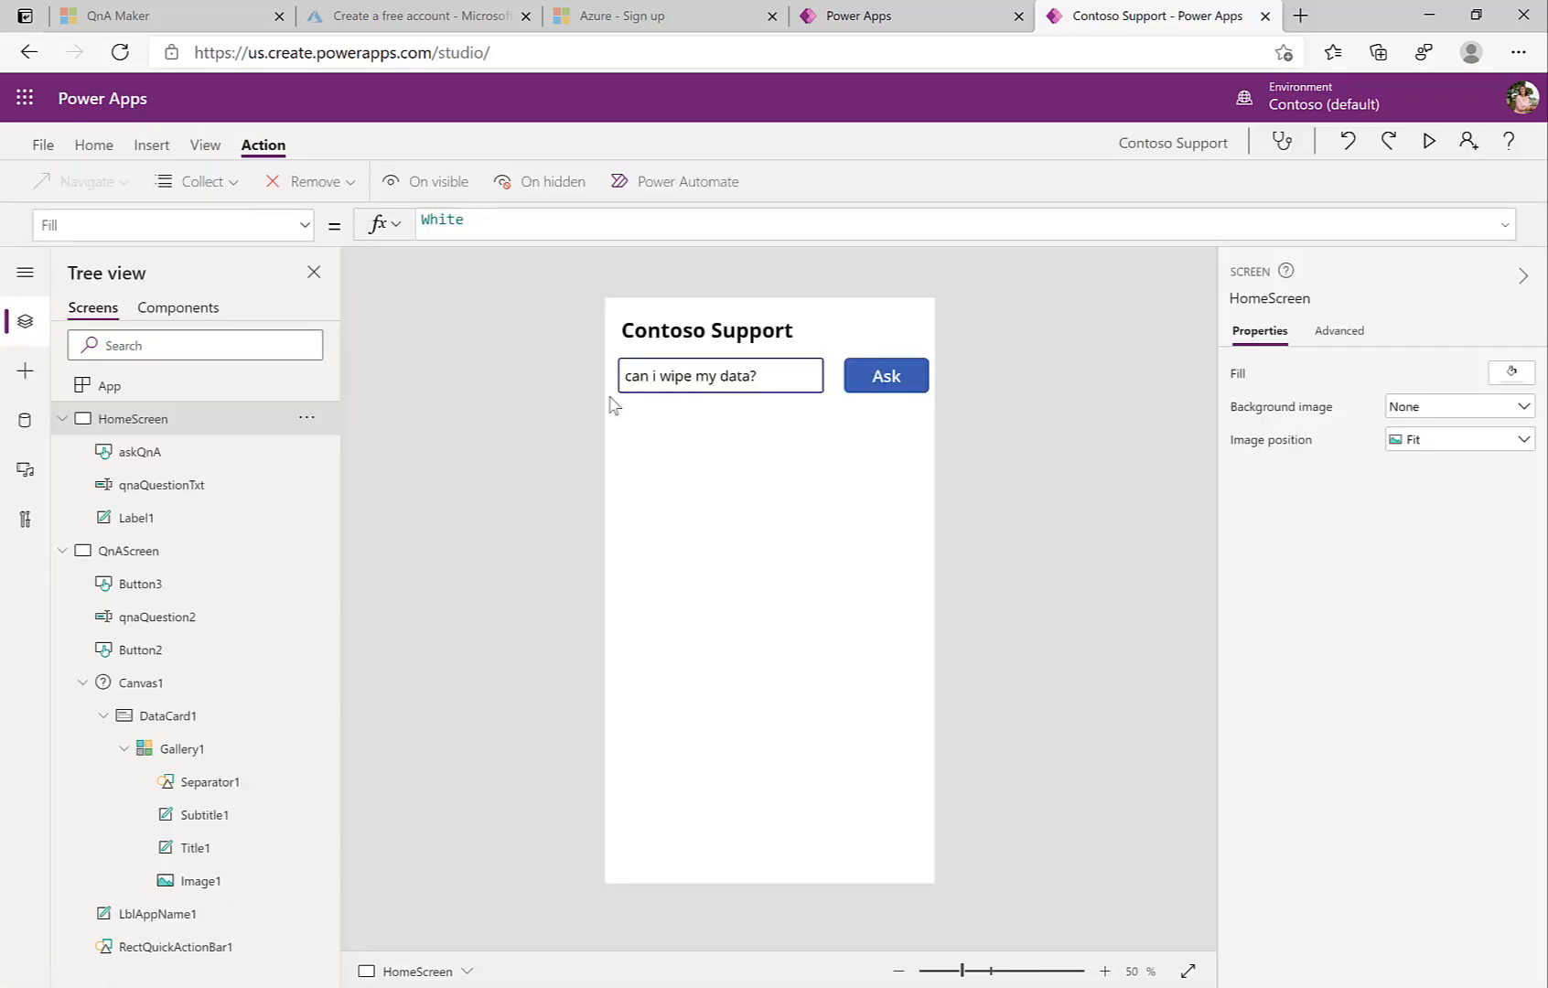